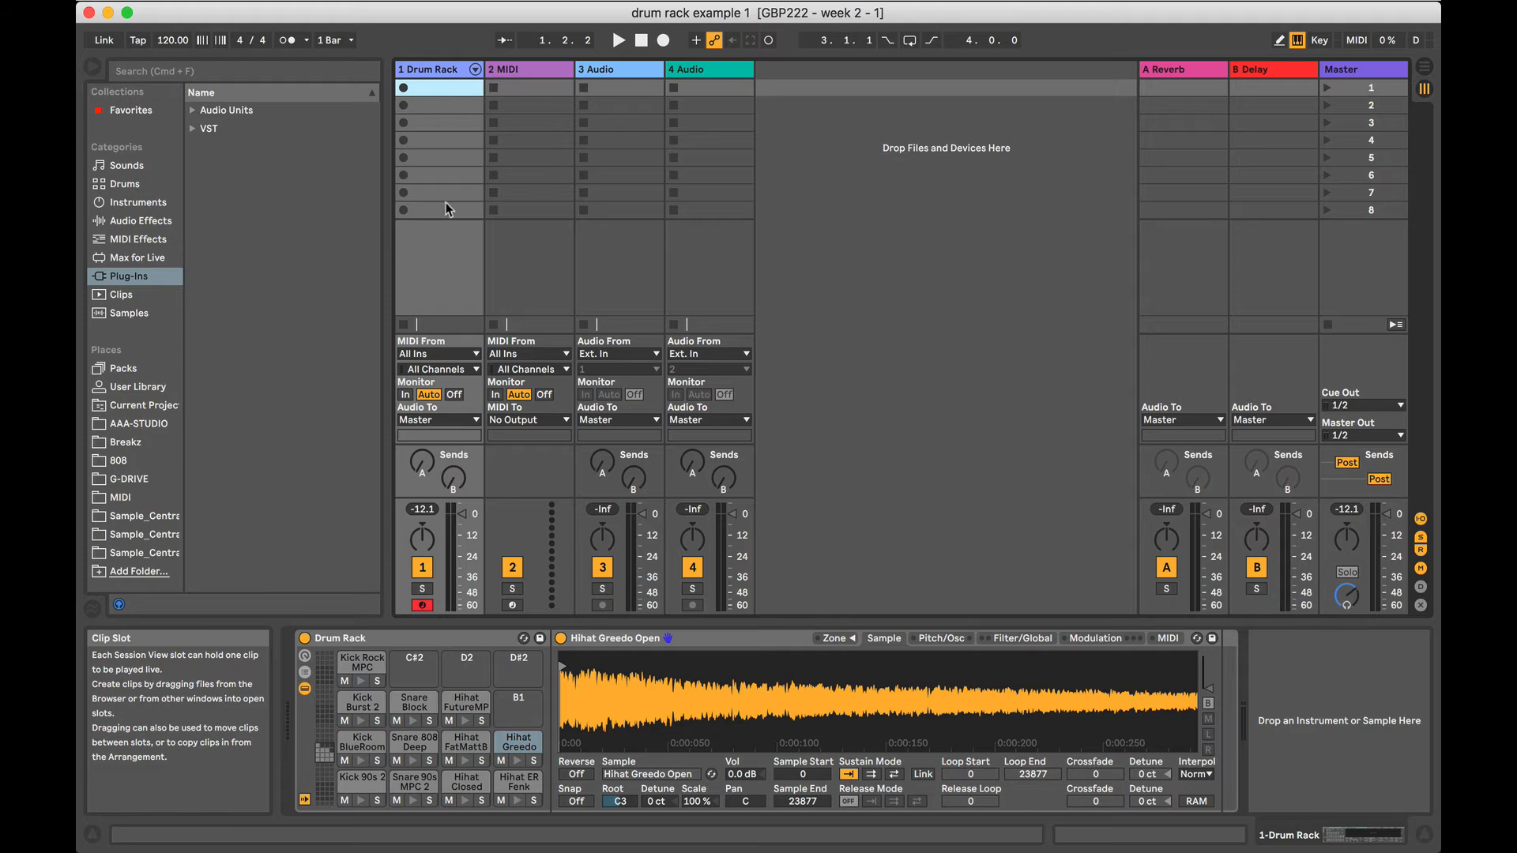
# Insert an empty MIDI clip into the first clip slot of the Drum Rack track.
pyautogui.click(446, 207)
pyautogui.click(434, 69)
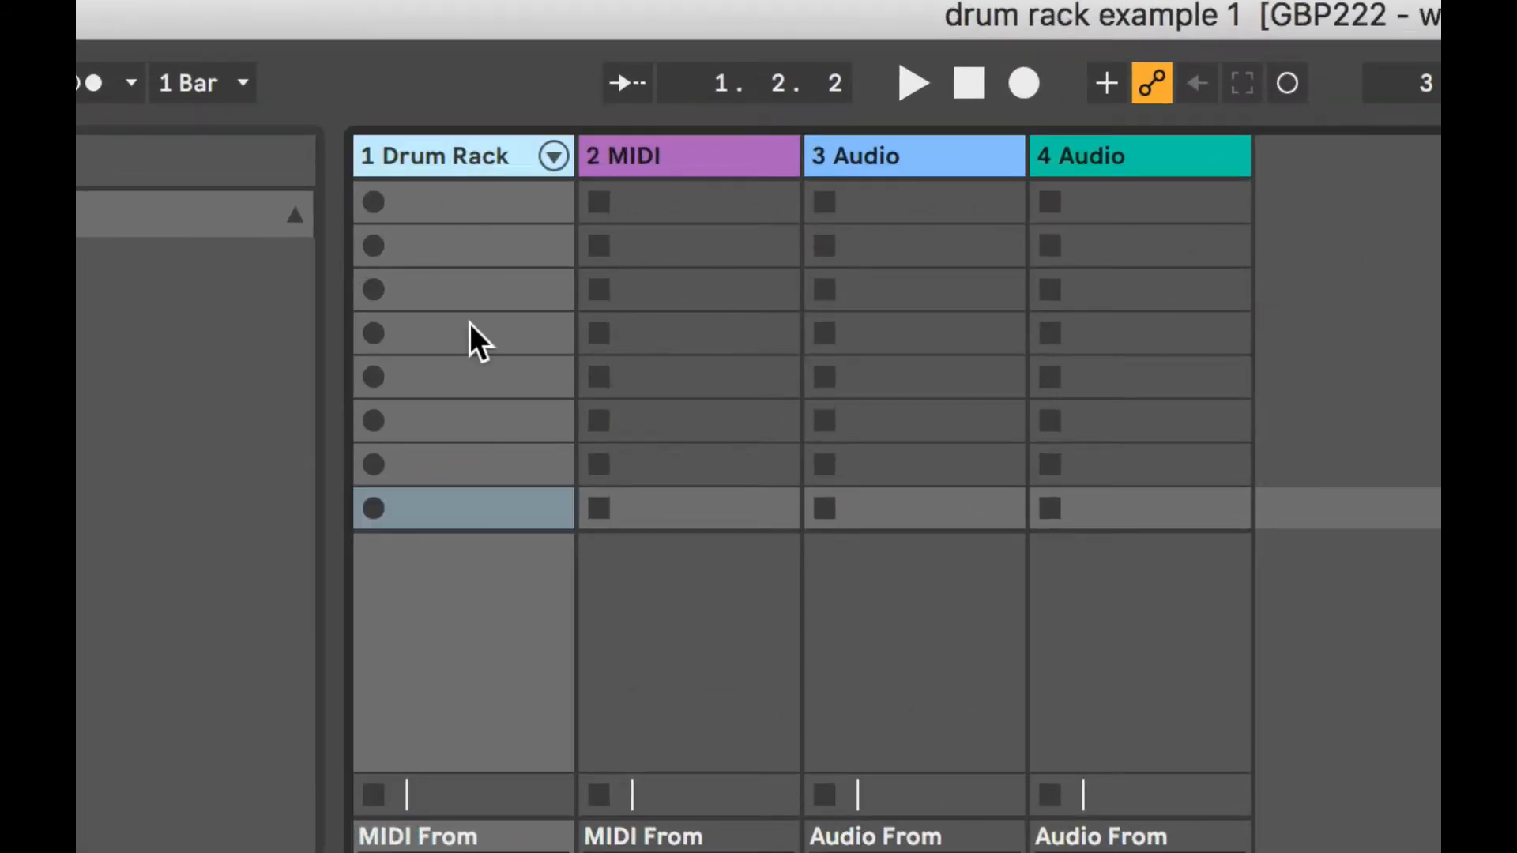
pyautogui.click(432, 202)
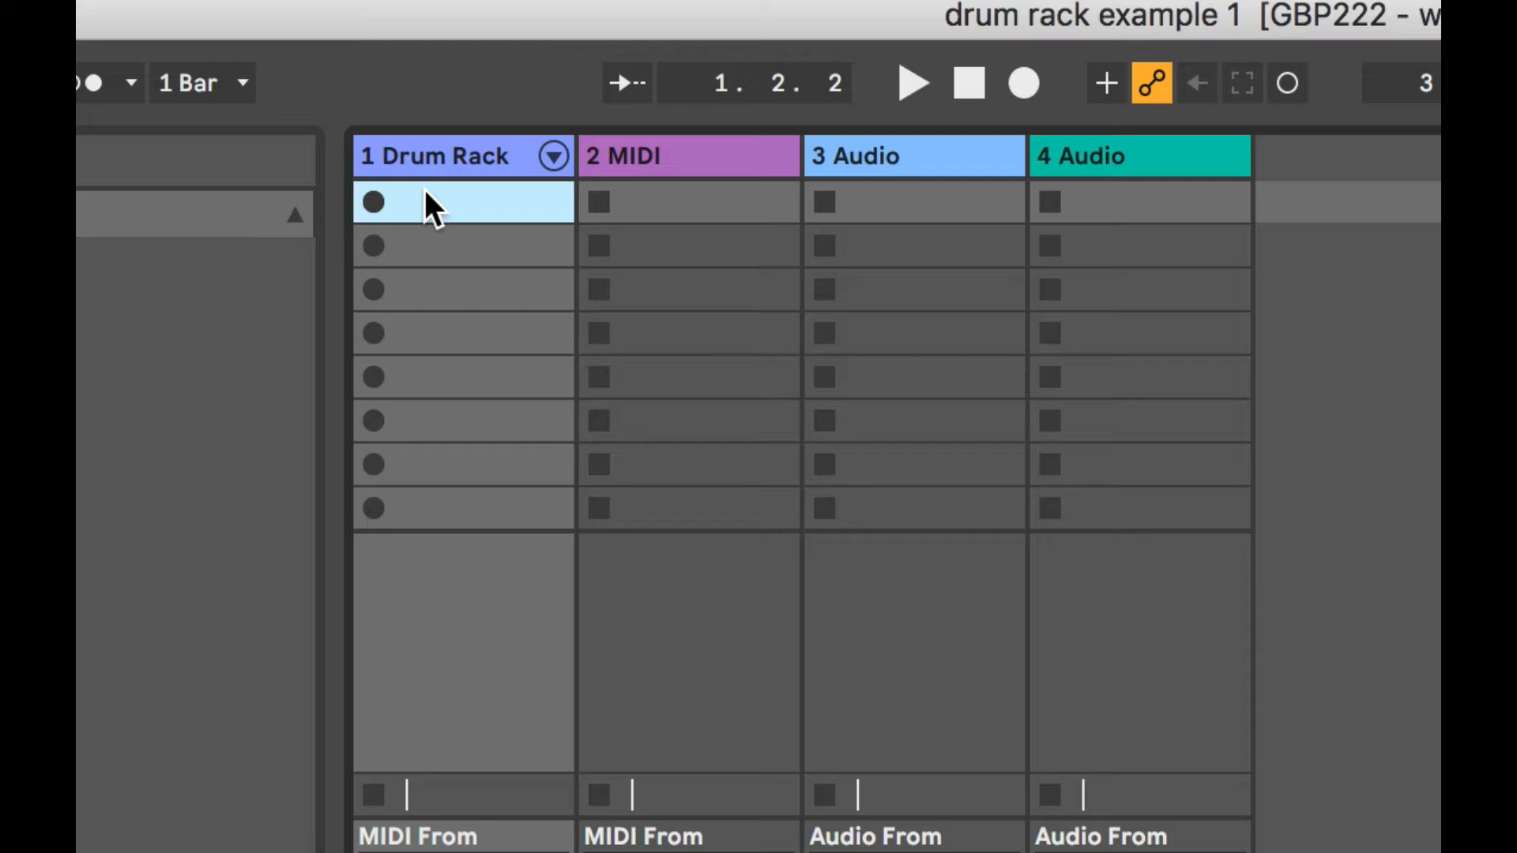
pyautogui.rightClick(427, 207)
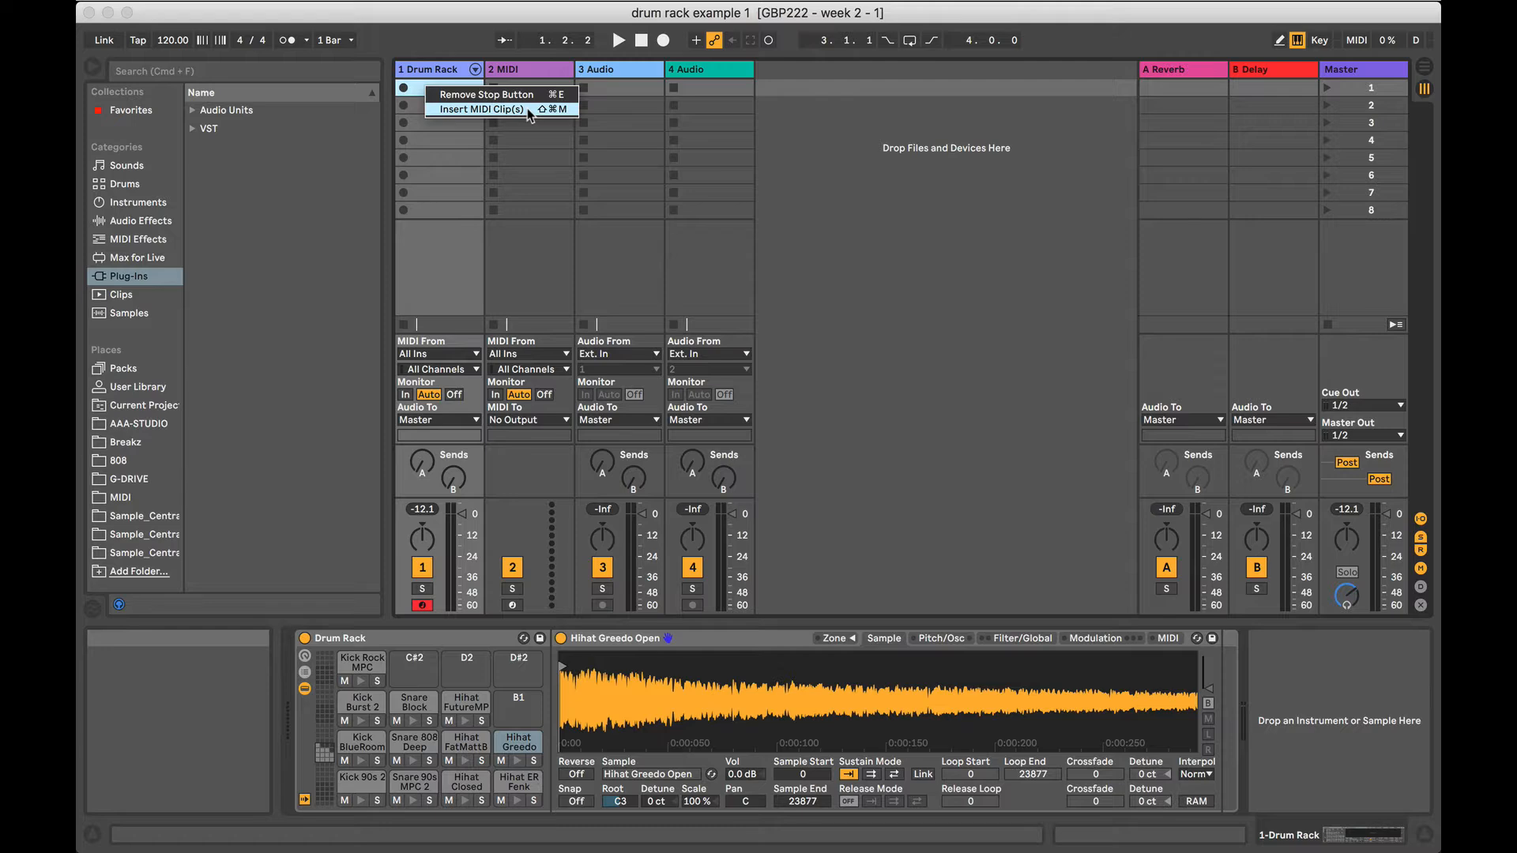
pyautogui.click(528, 111)
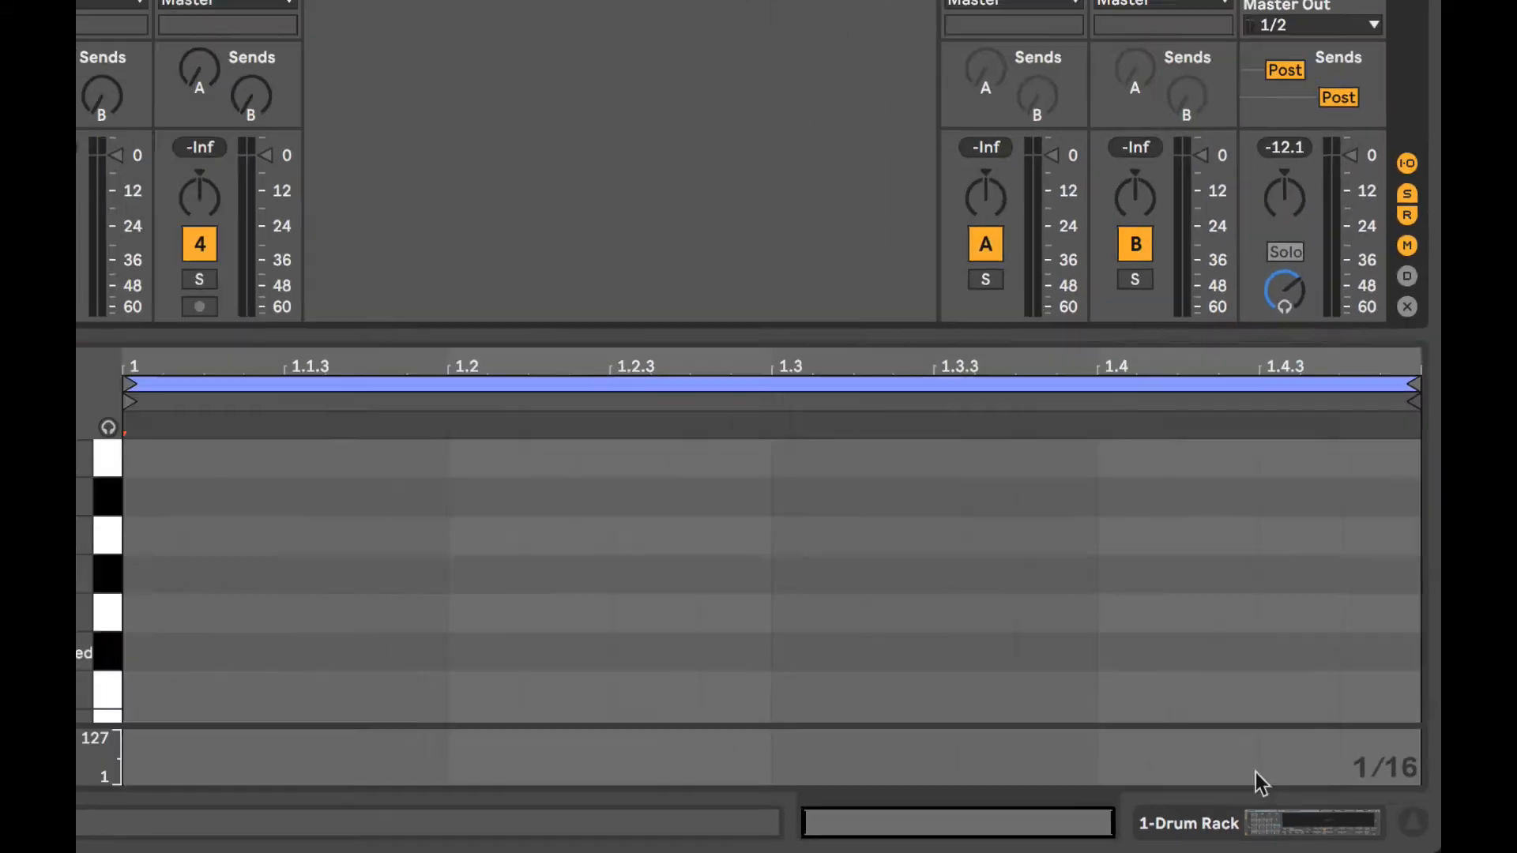
pyautogui.click(1170, 806)
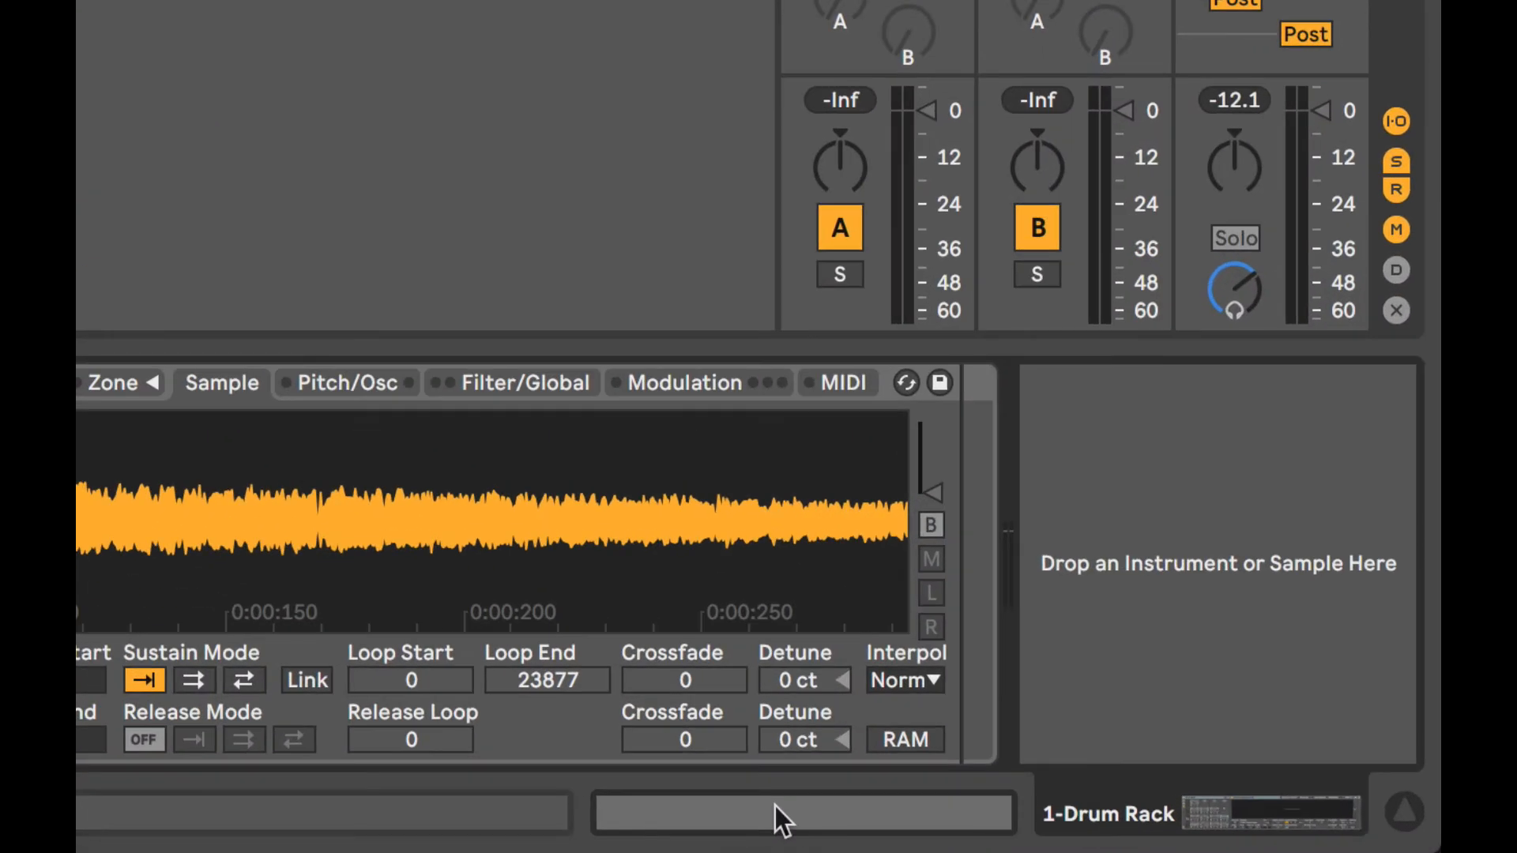
pyautogui.hotkey('shift', 'Tab')
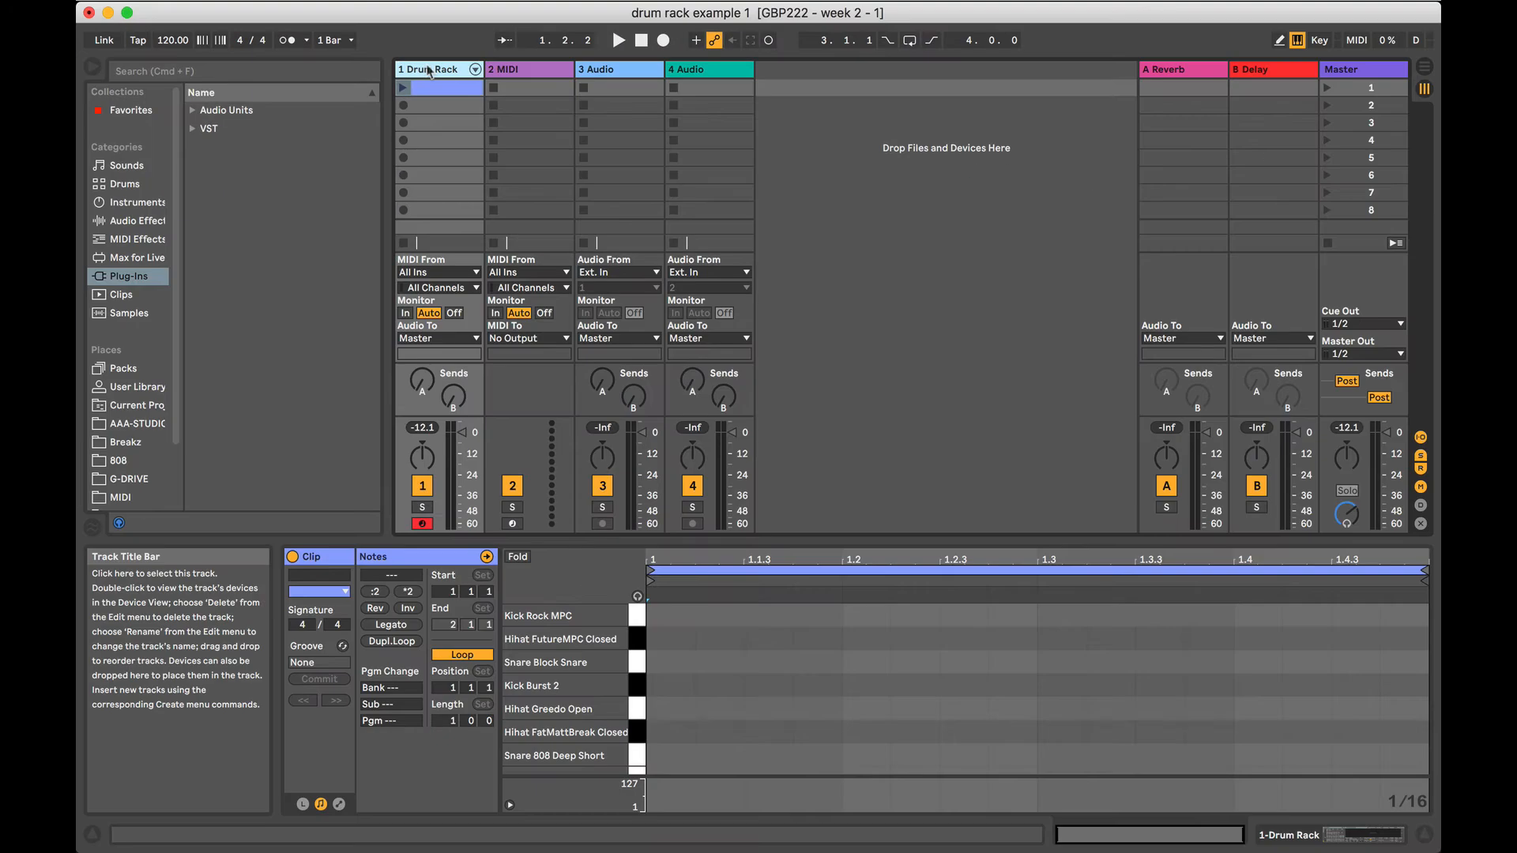
pyautogui.doubleClick(429, 69)
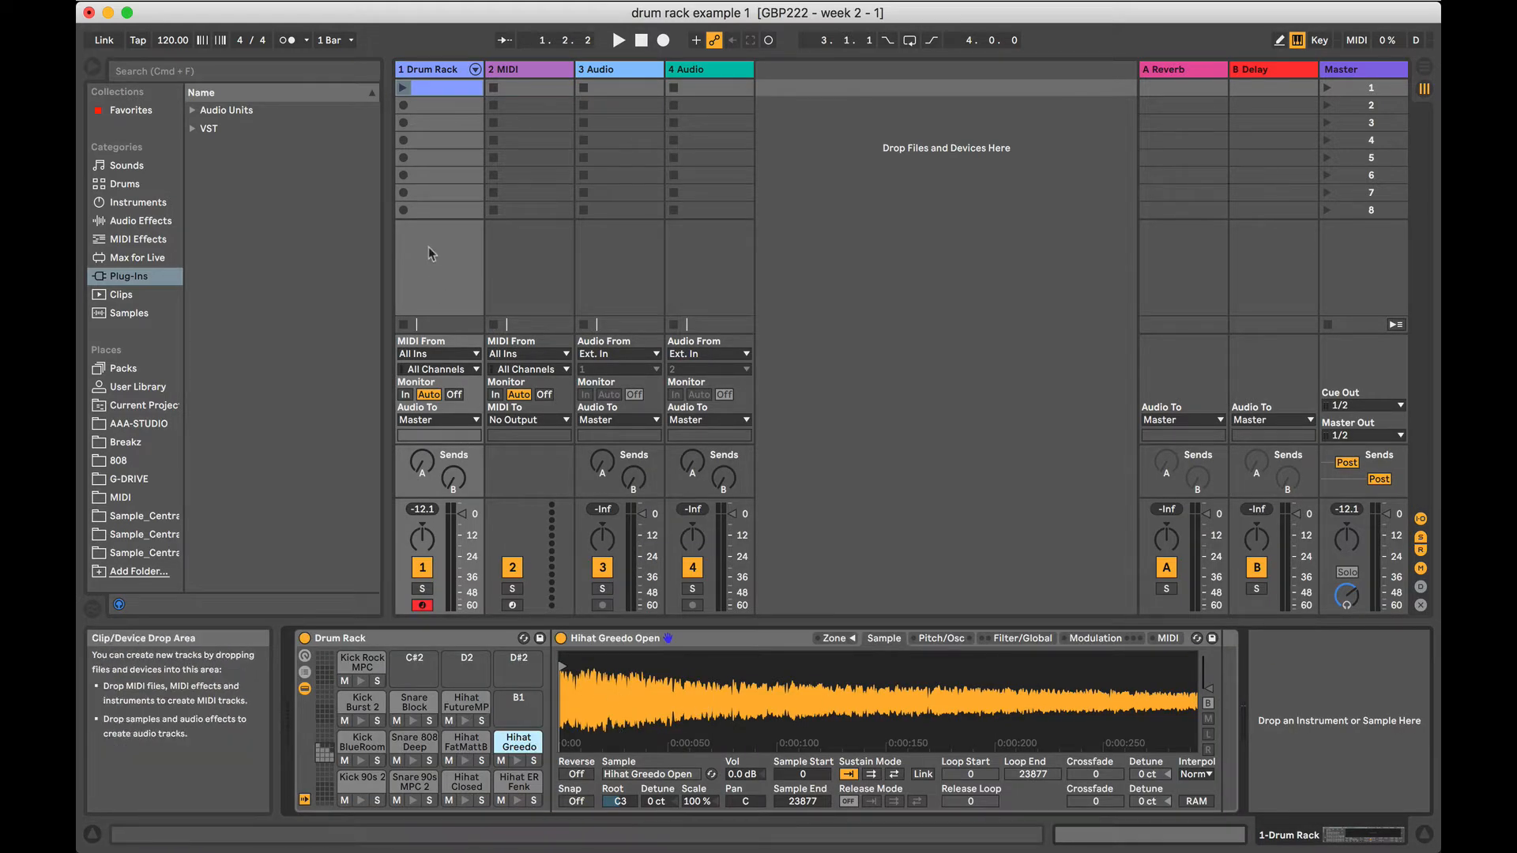
pyautogui.click(429, 85)
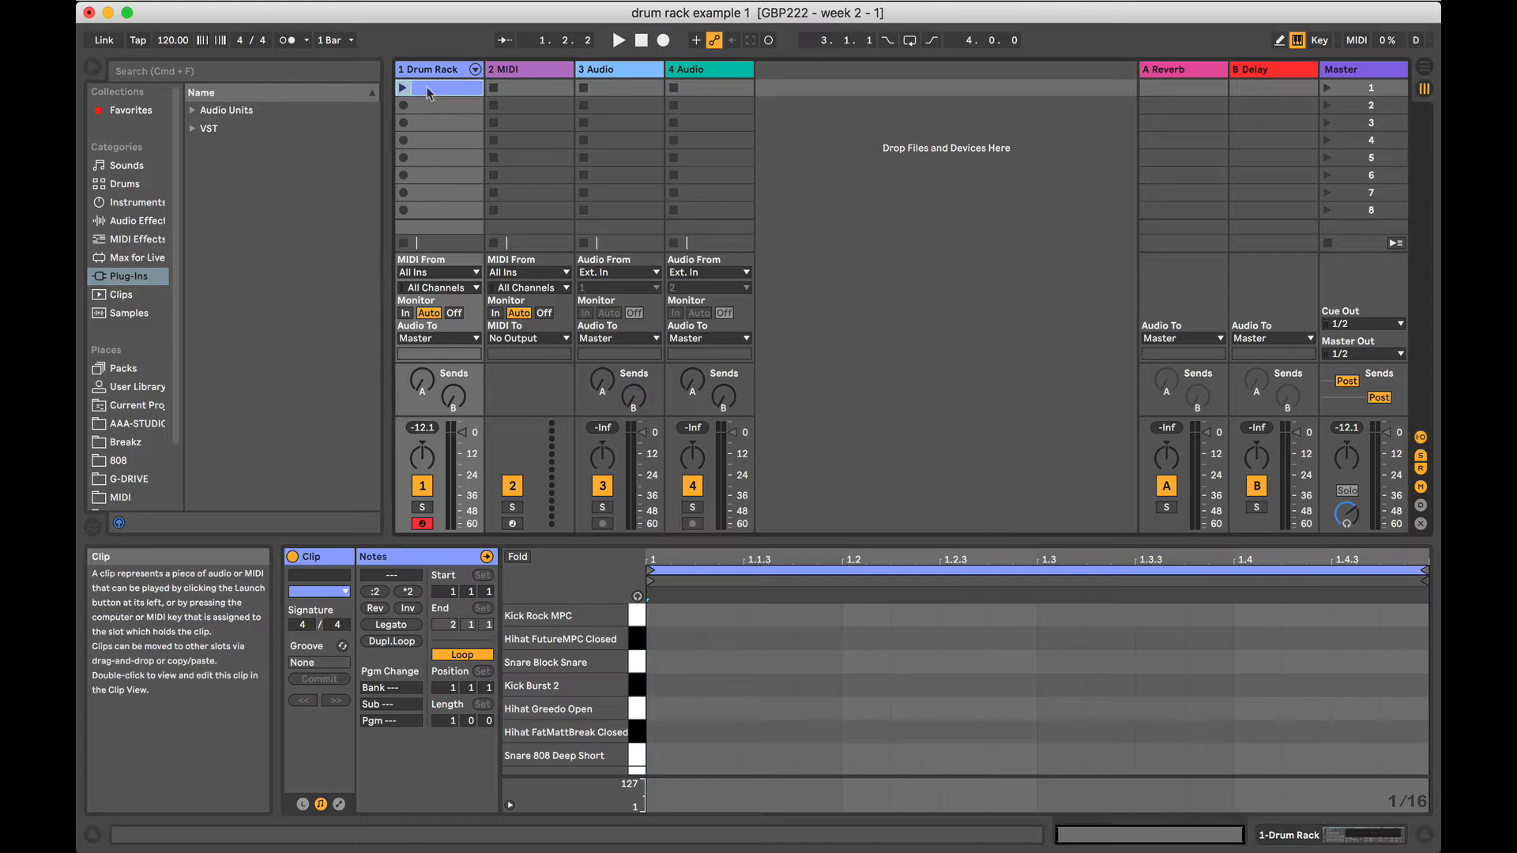
pyautogui.moveTo(427, 93)
pyautogui.mouseDown()
pyautogui.moveTo(441, 175)
pyautogui.moveTo(432, 94)
pyautogui.mouseUp()
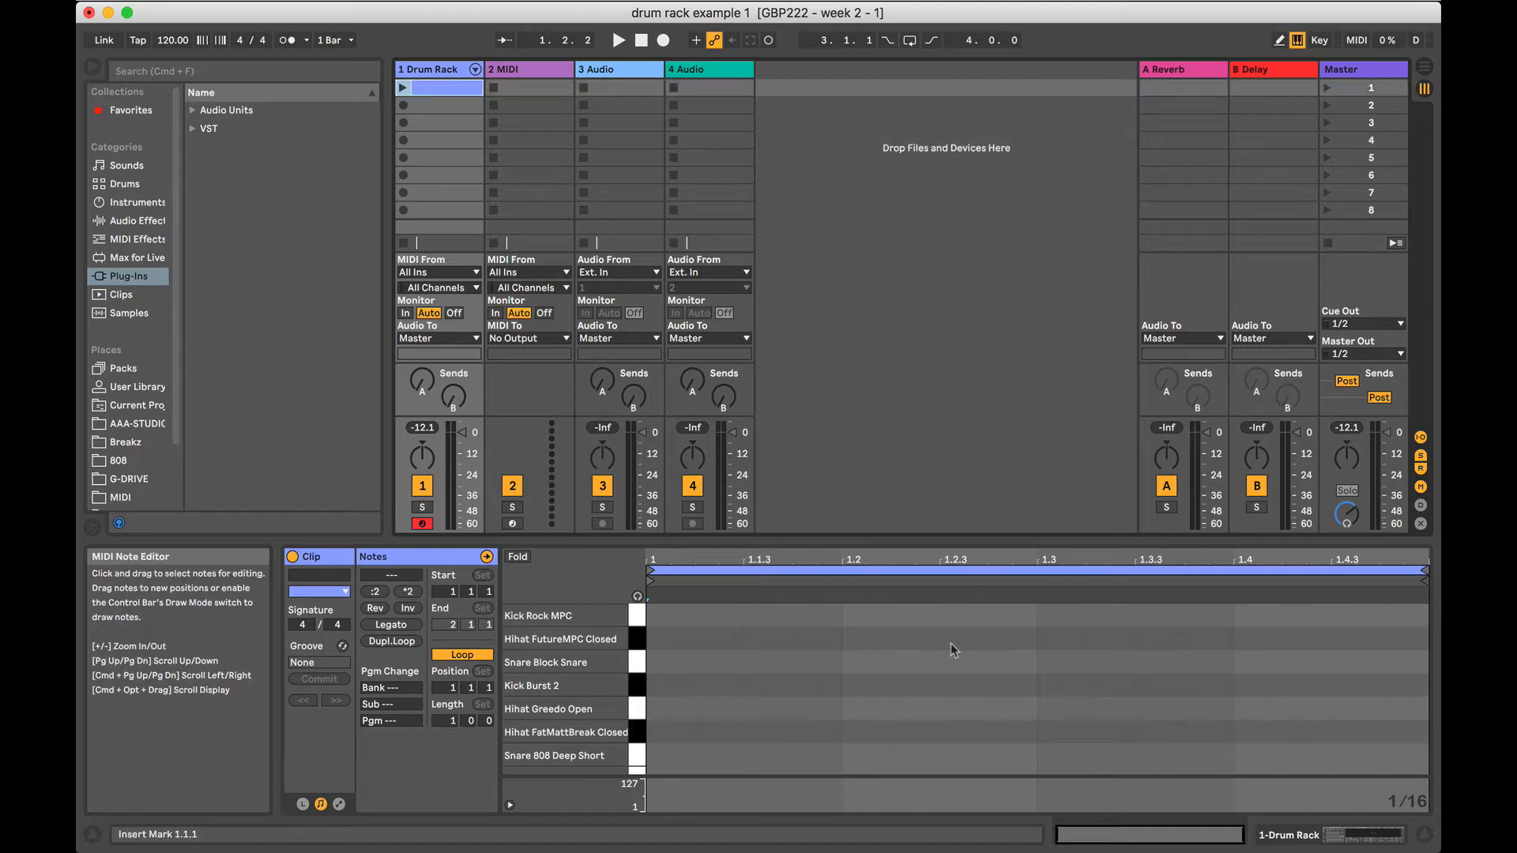
# Launch the empty Drum Rack clip, stop playback, and look through the drum sound lanes in the note editor.
pyautogui.click(403, 87)
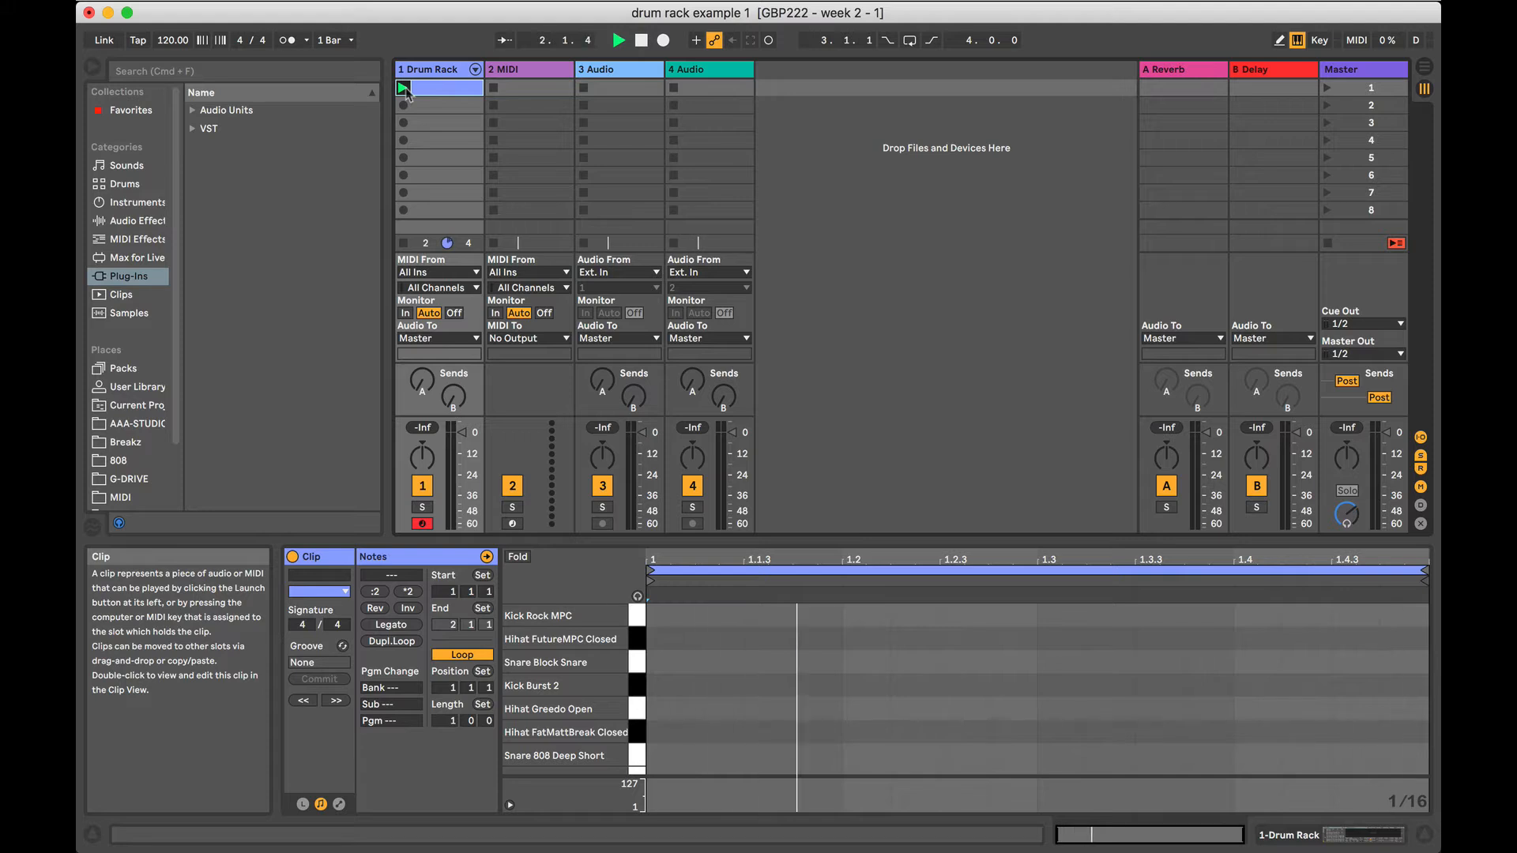
pyautogui.press('space')
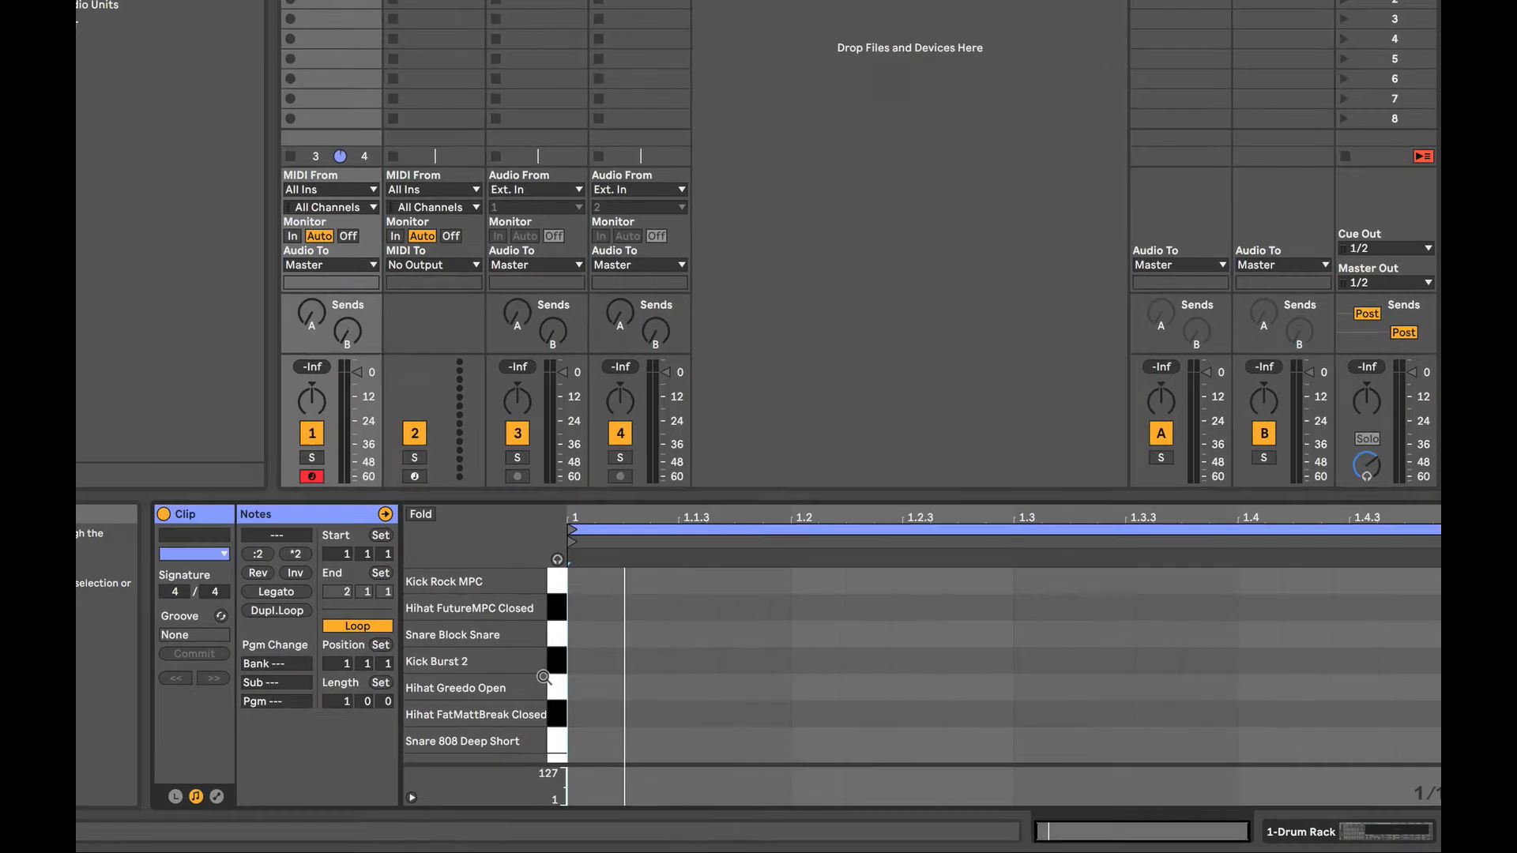
pyautogui.scroll(-5, 629, 682)
pyautogui.scroll(5, 629, 682)
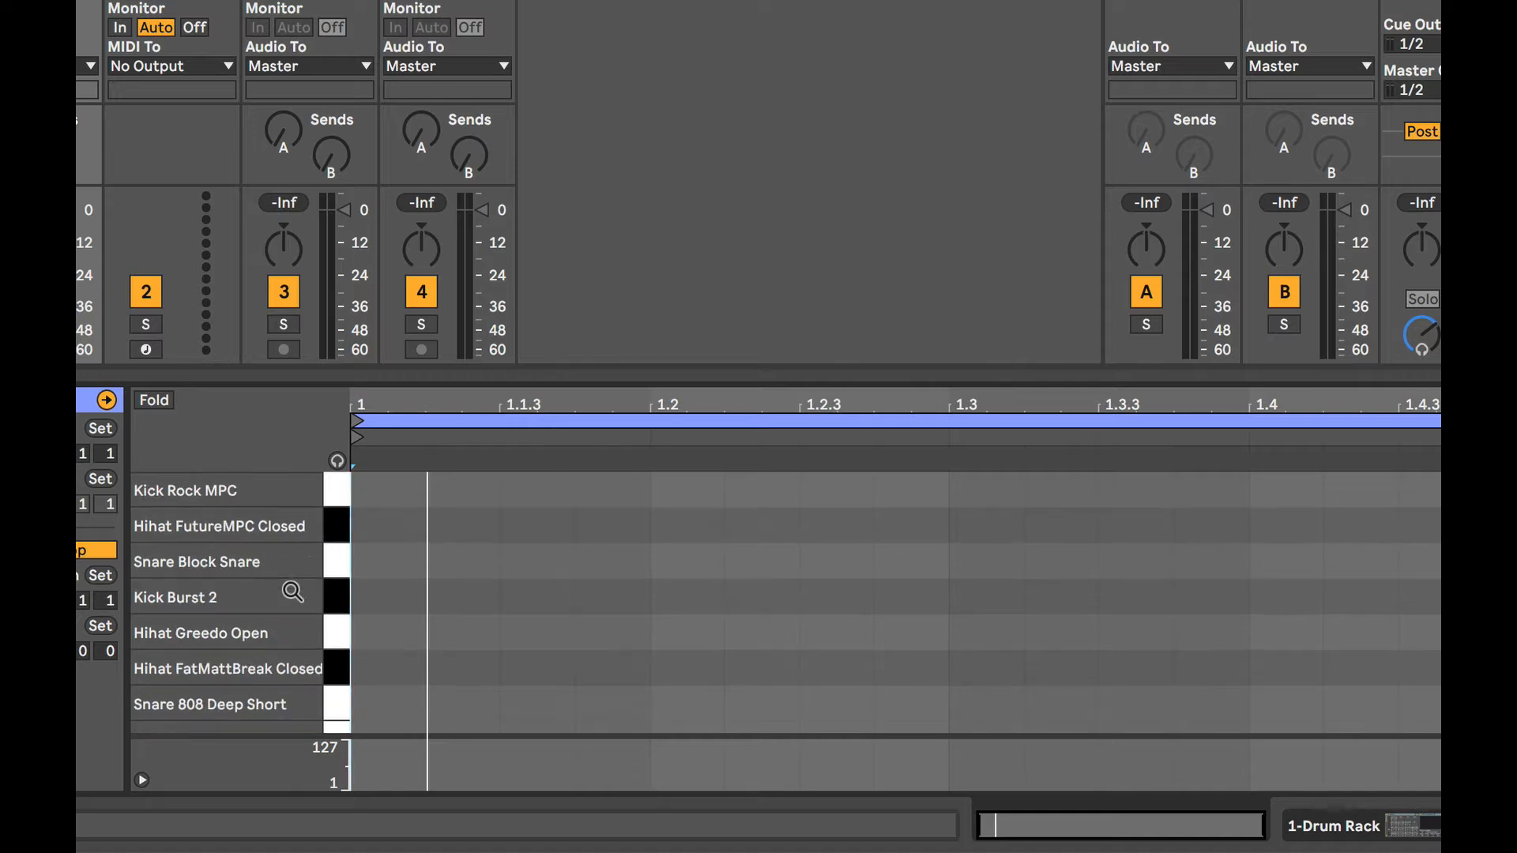
pyautogui.scroll(-5, 298, 580)
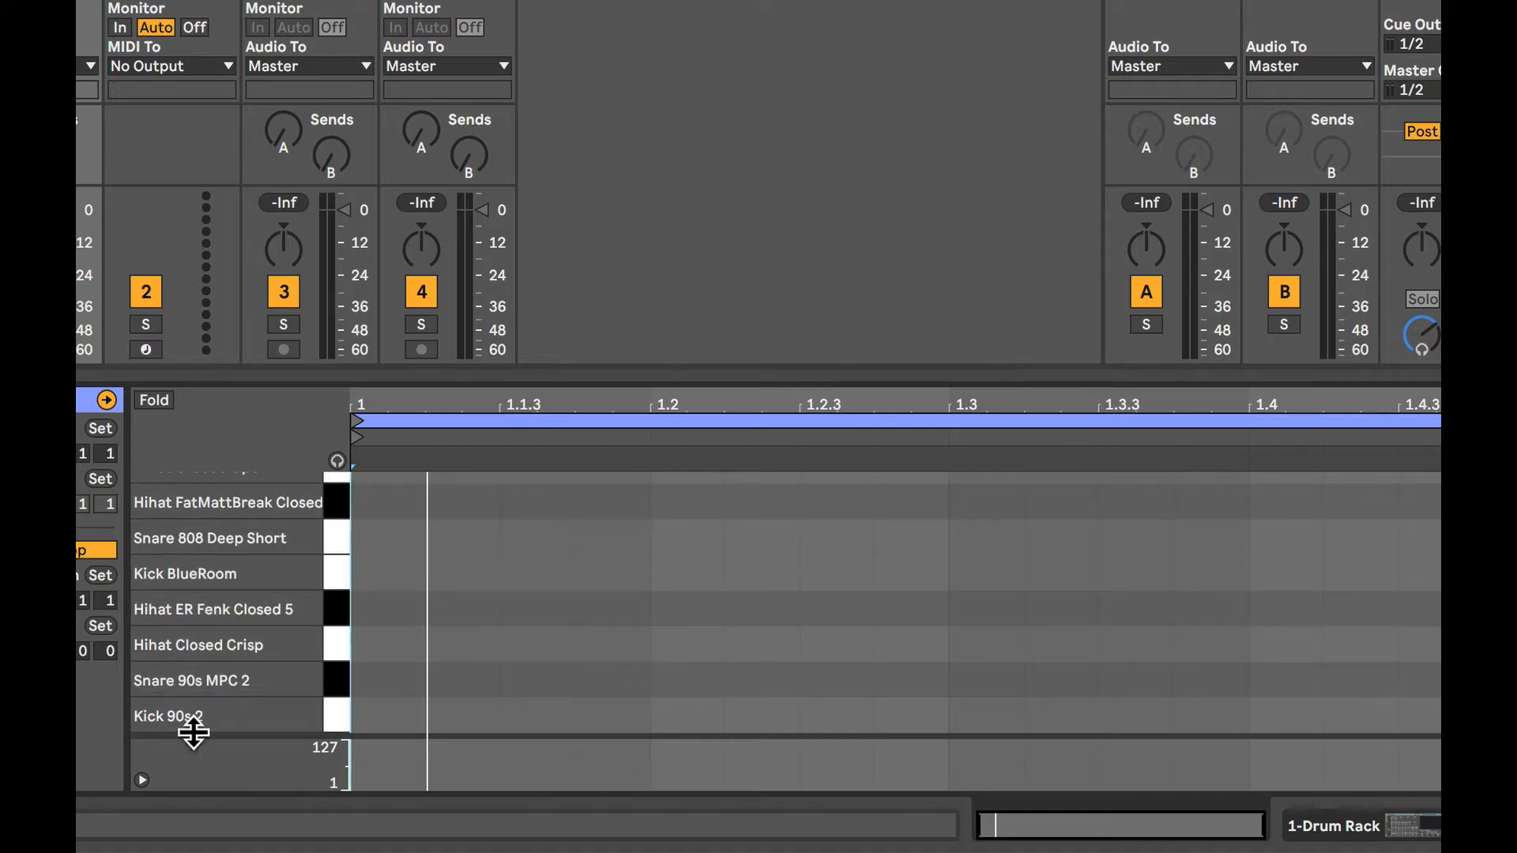
pyautogui.scroll(5, 198, 735)
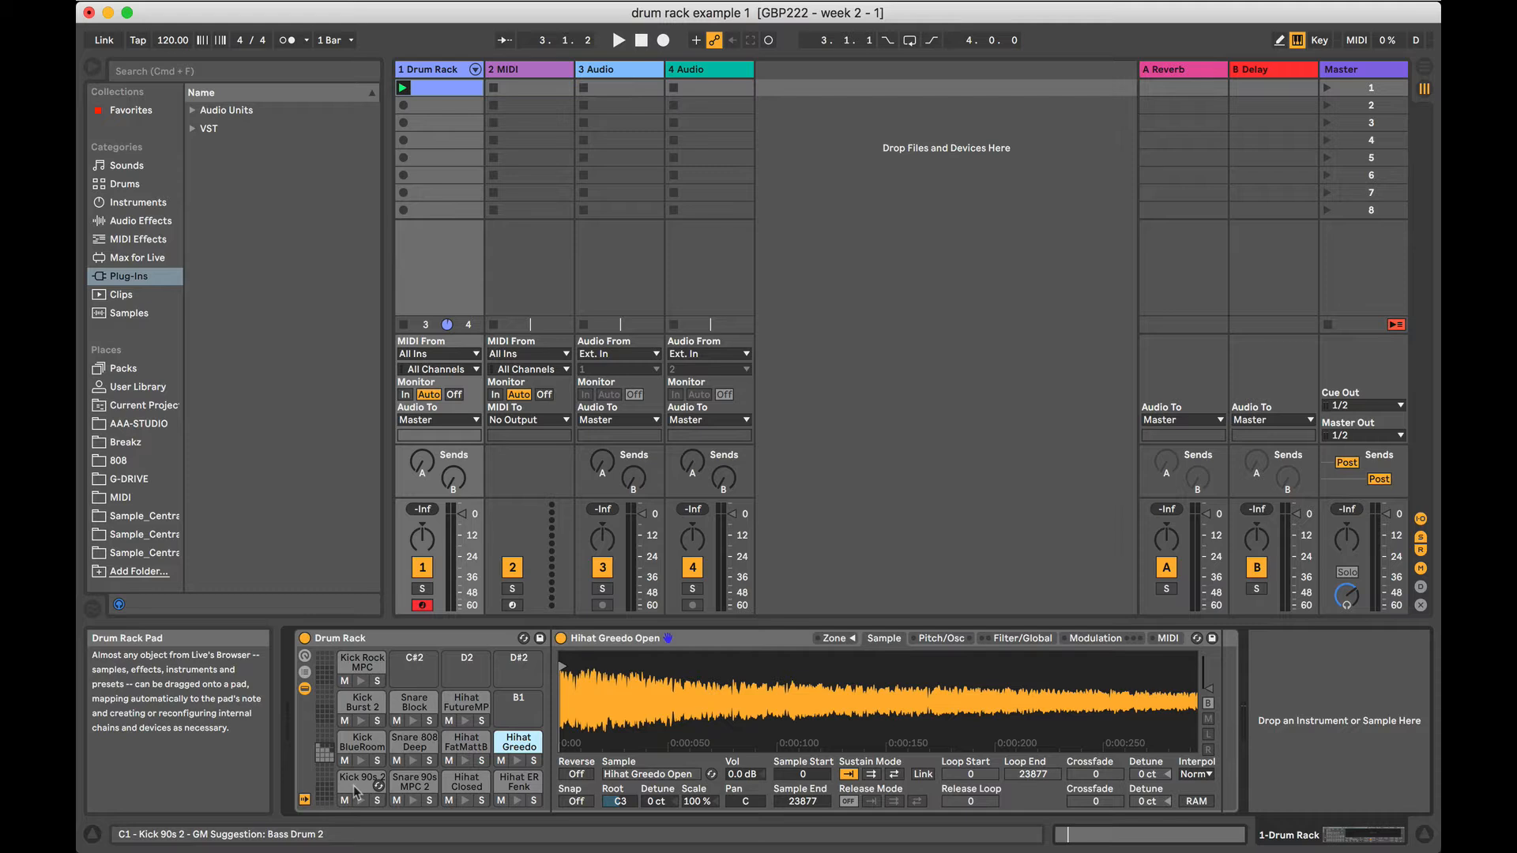
# Audition the Hihat Greedo pad in the Drum Rack, and return to the clip's note editor to compare its lanes.
pyautogui.click(518, 762)
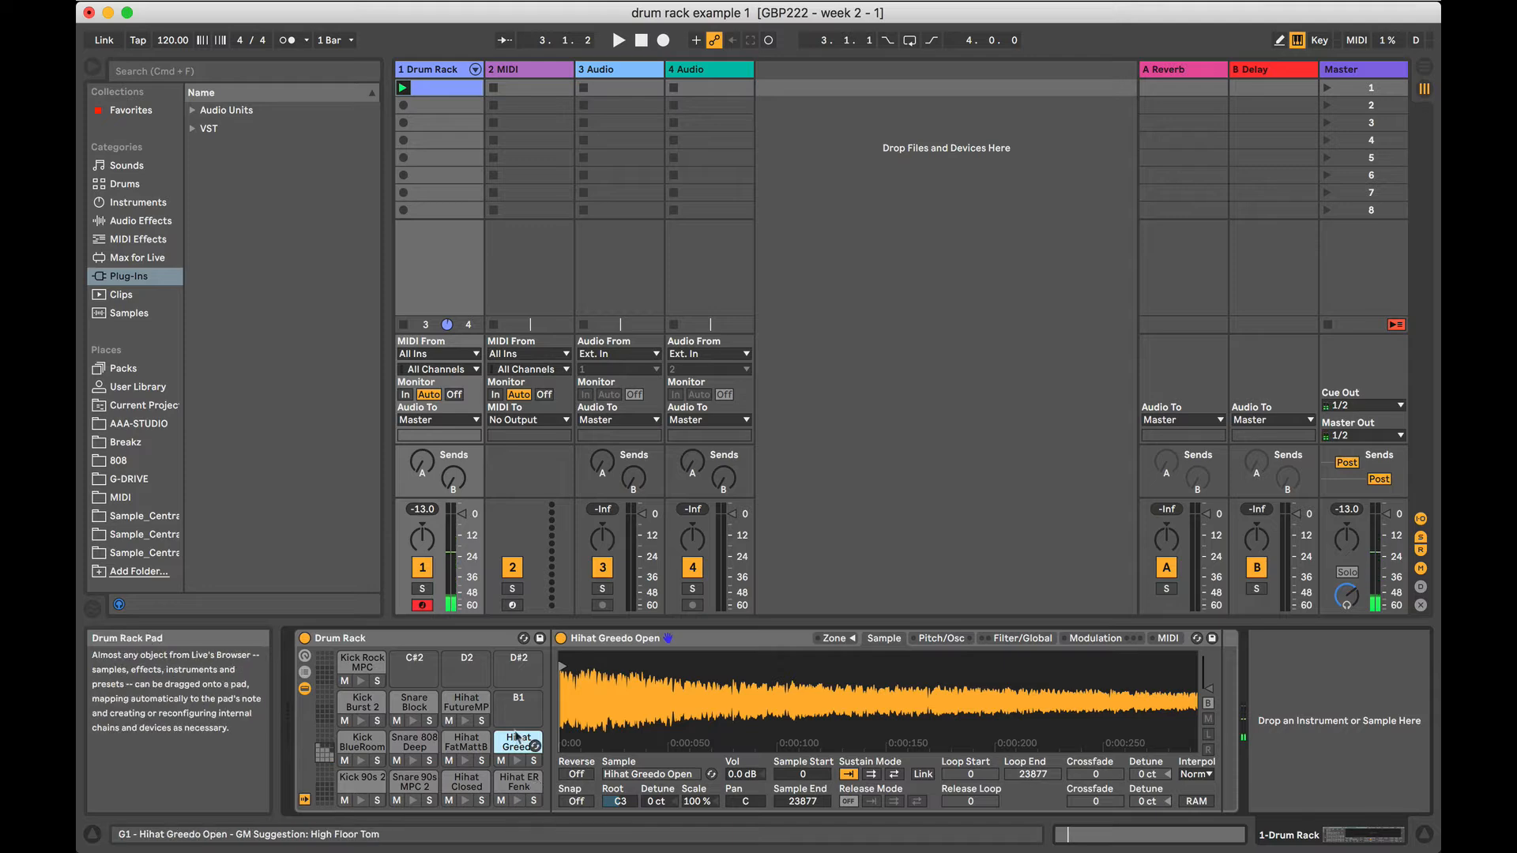
pyautogui.click(1132, 836)
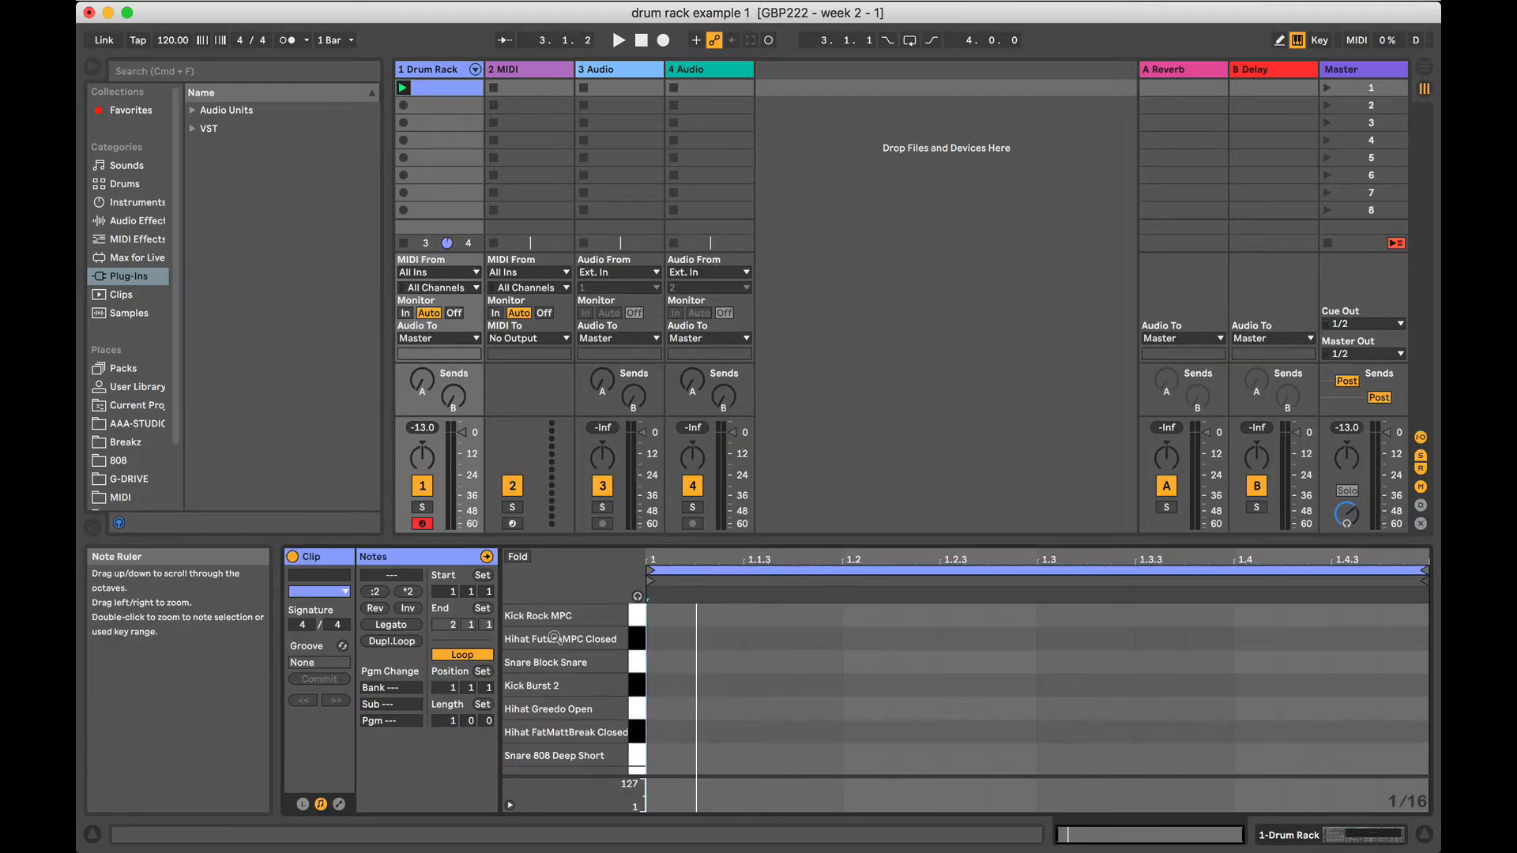
pyautogui.scroll(-3, 555, 638)
pyautogui.scroll(3, 553, 701)
pyautogui.scroll(-3, 575, 656)
pyautogui.scroll(3, 575, 657)
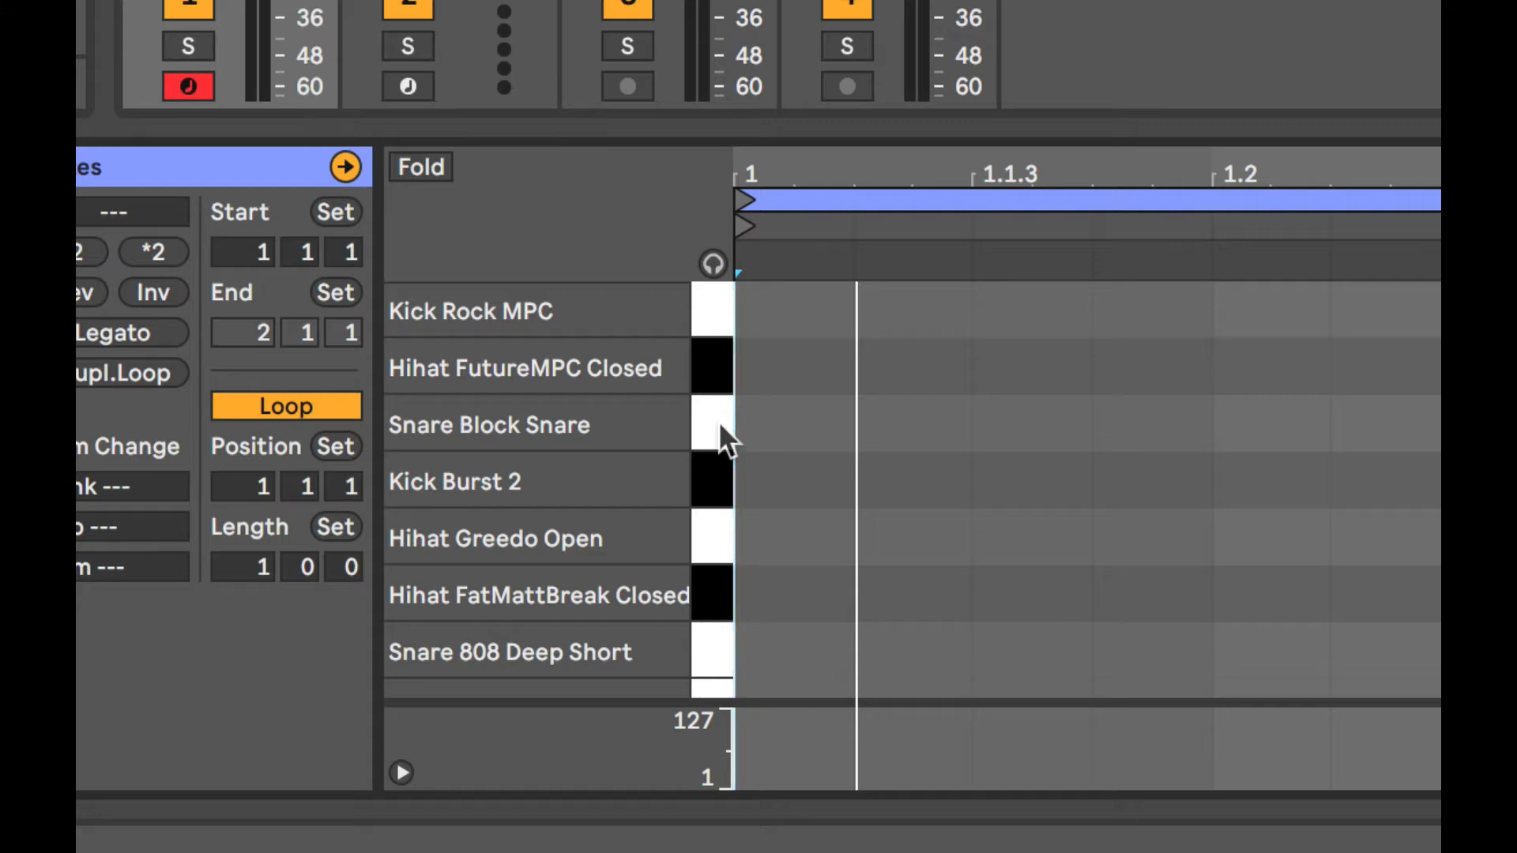
# Enable note preview in the MIDI editor and audition the upper drum lanes, from Kick Rock MPC to Snare 808 Deep Short.
pyautogui.click(711, 262)
pyautogui.click(708, 410)
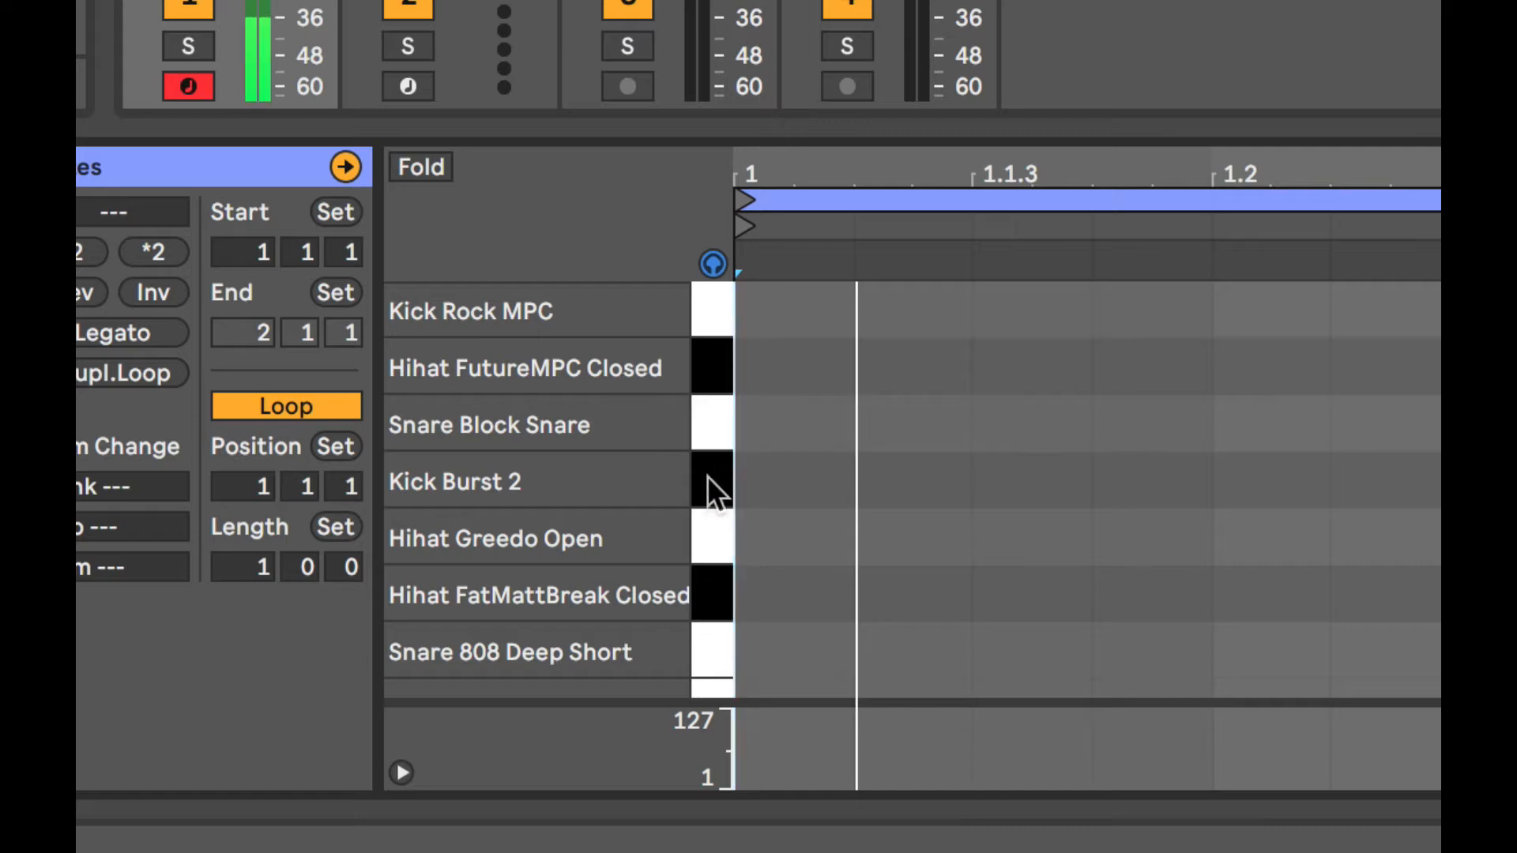
pyautogui.click(709, 479)
pyautogui.click(709, 543)
pyautogui.click(708, 585)
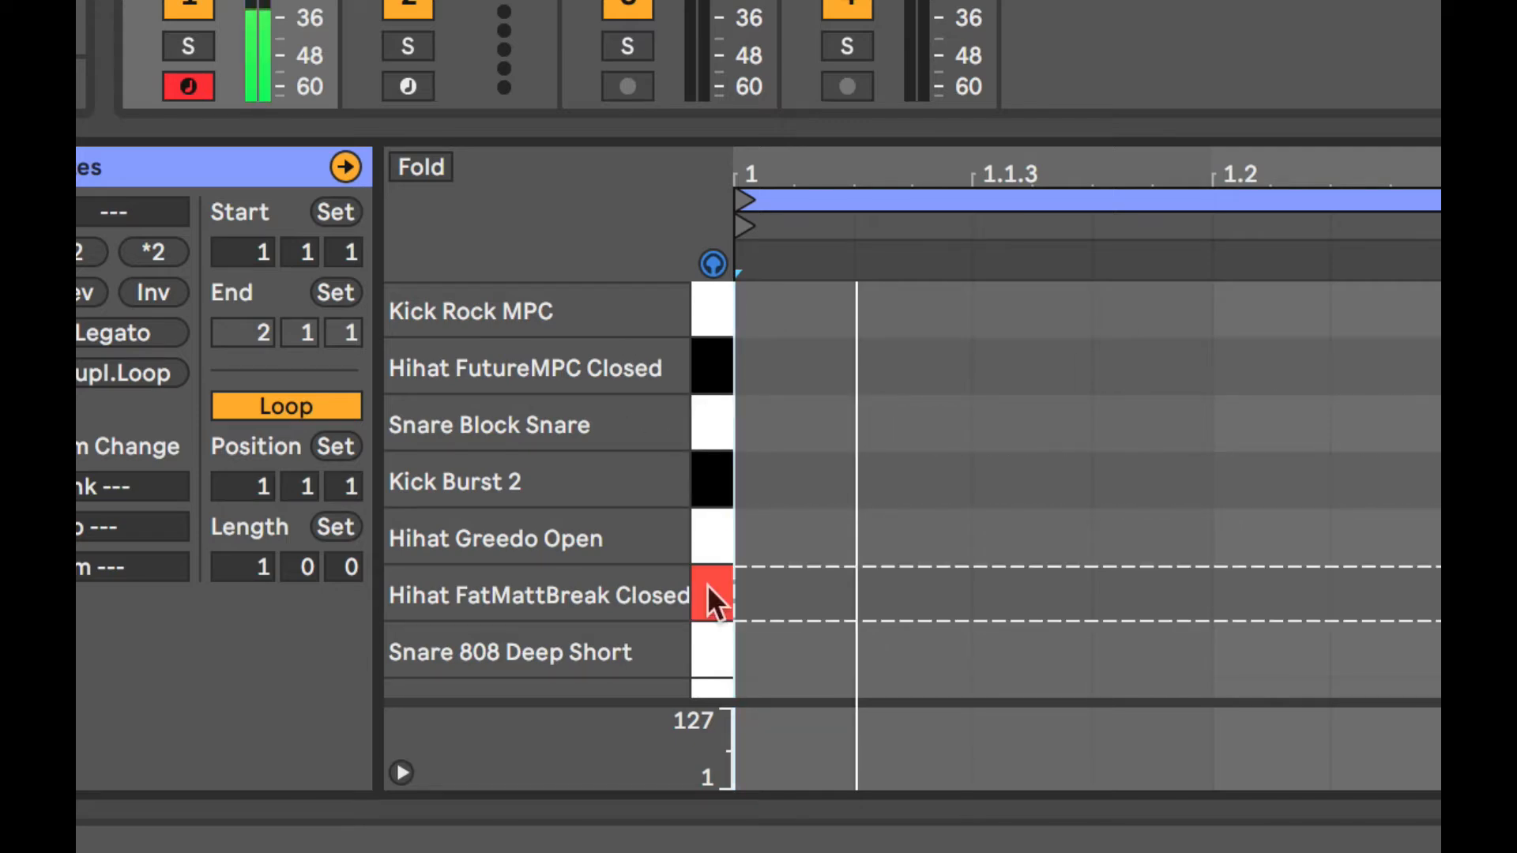
pyautogui.click(708, 637)
pyautogui.click(708, 359)
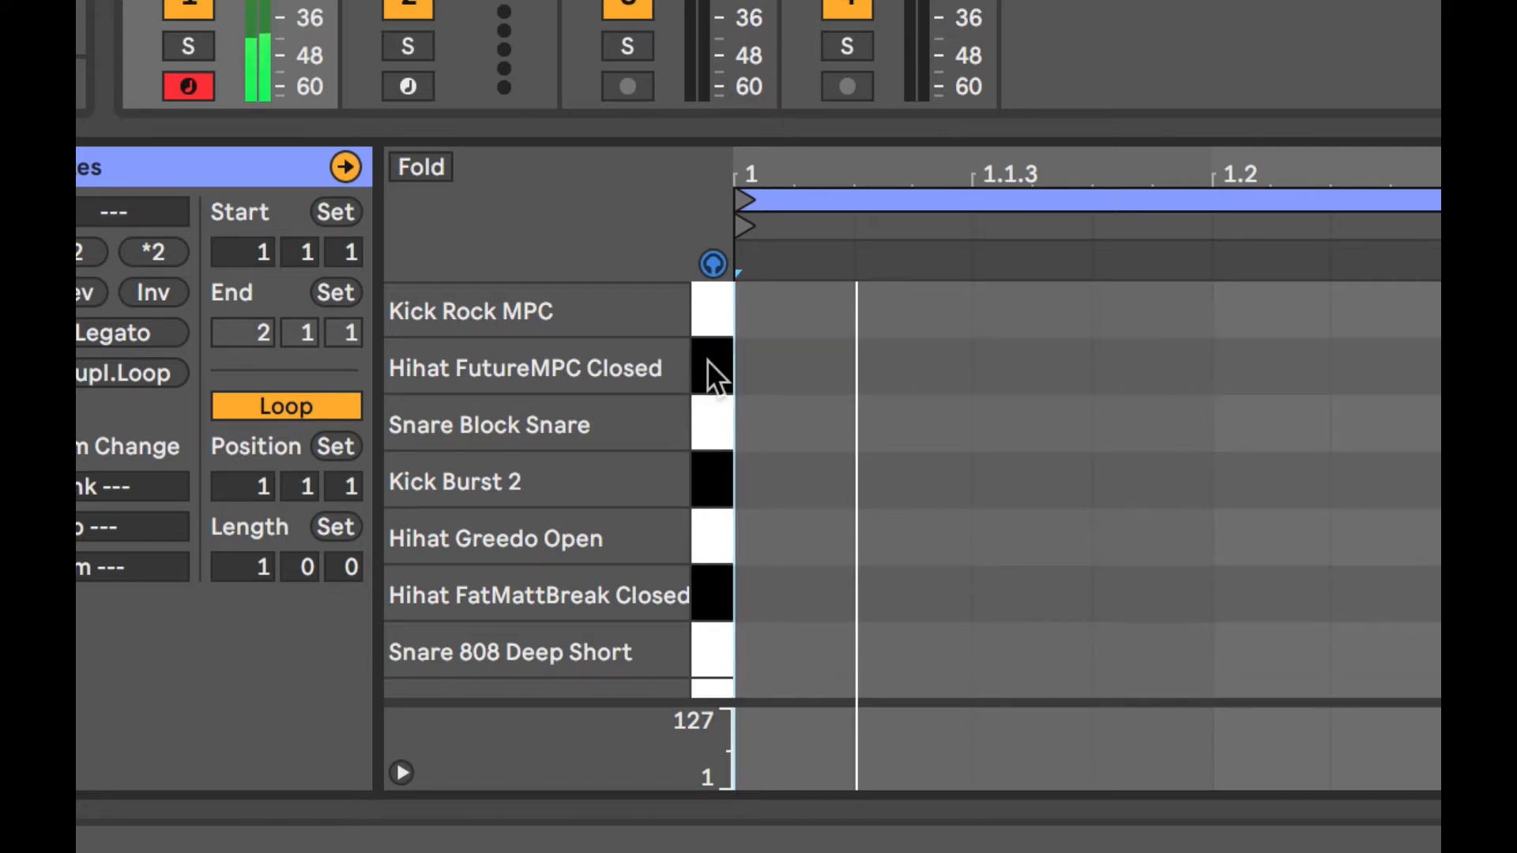
pyautogui.click(705, 310)
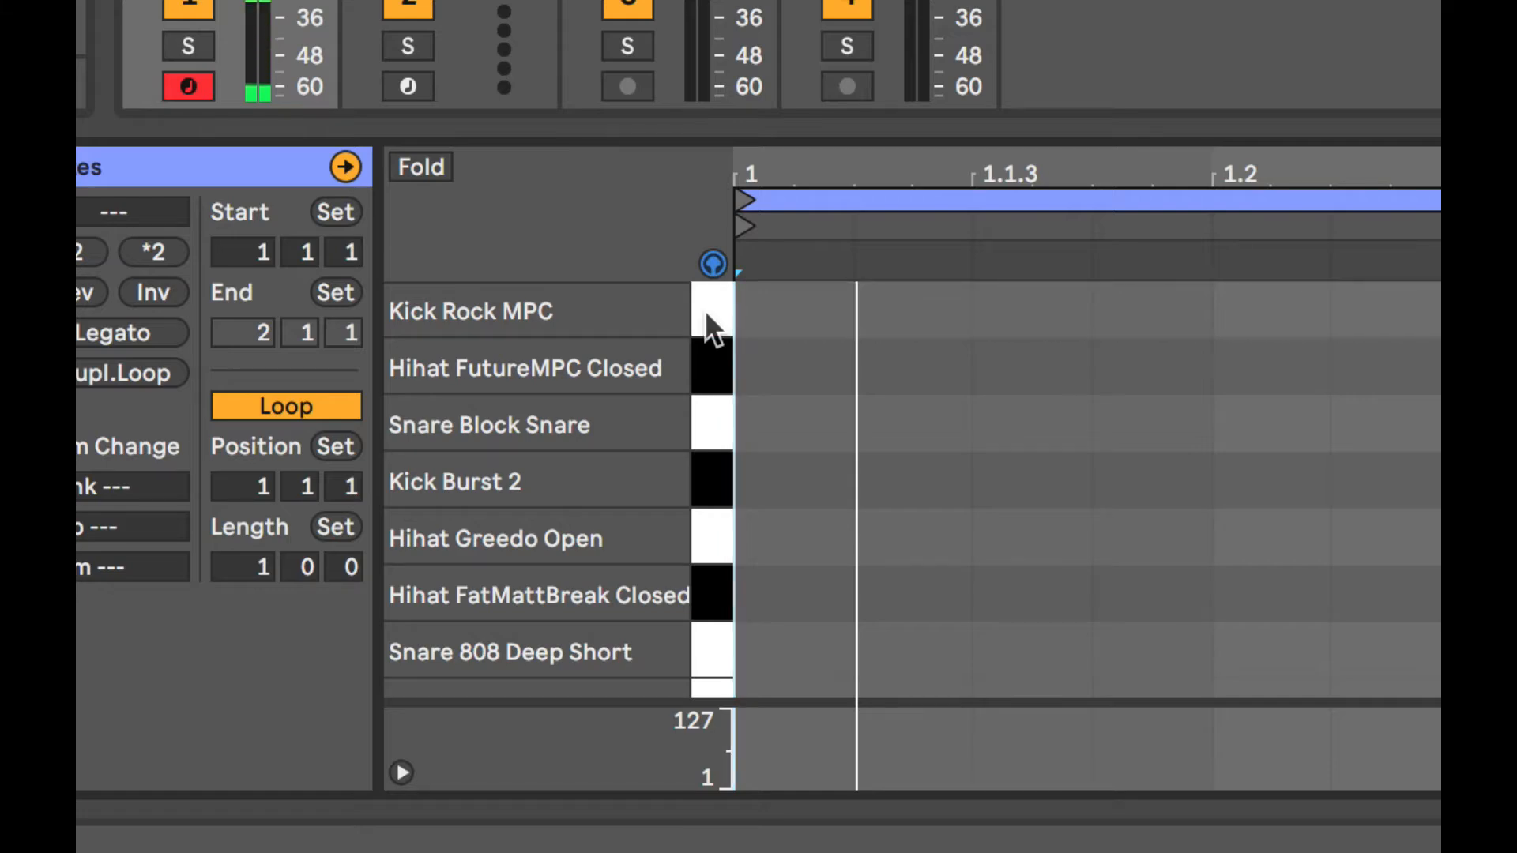
# Audition the Kick BlueRoom and Hihat ER Fenk Closed 5 lanes.
pyautogui.scroll(-1, 694, 395)
pyautogui.scroll(-5, 694, 395)
pyautogui.click(705, 433)
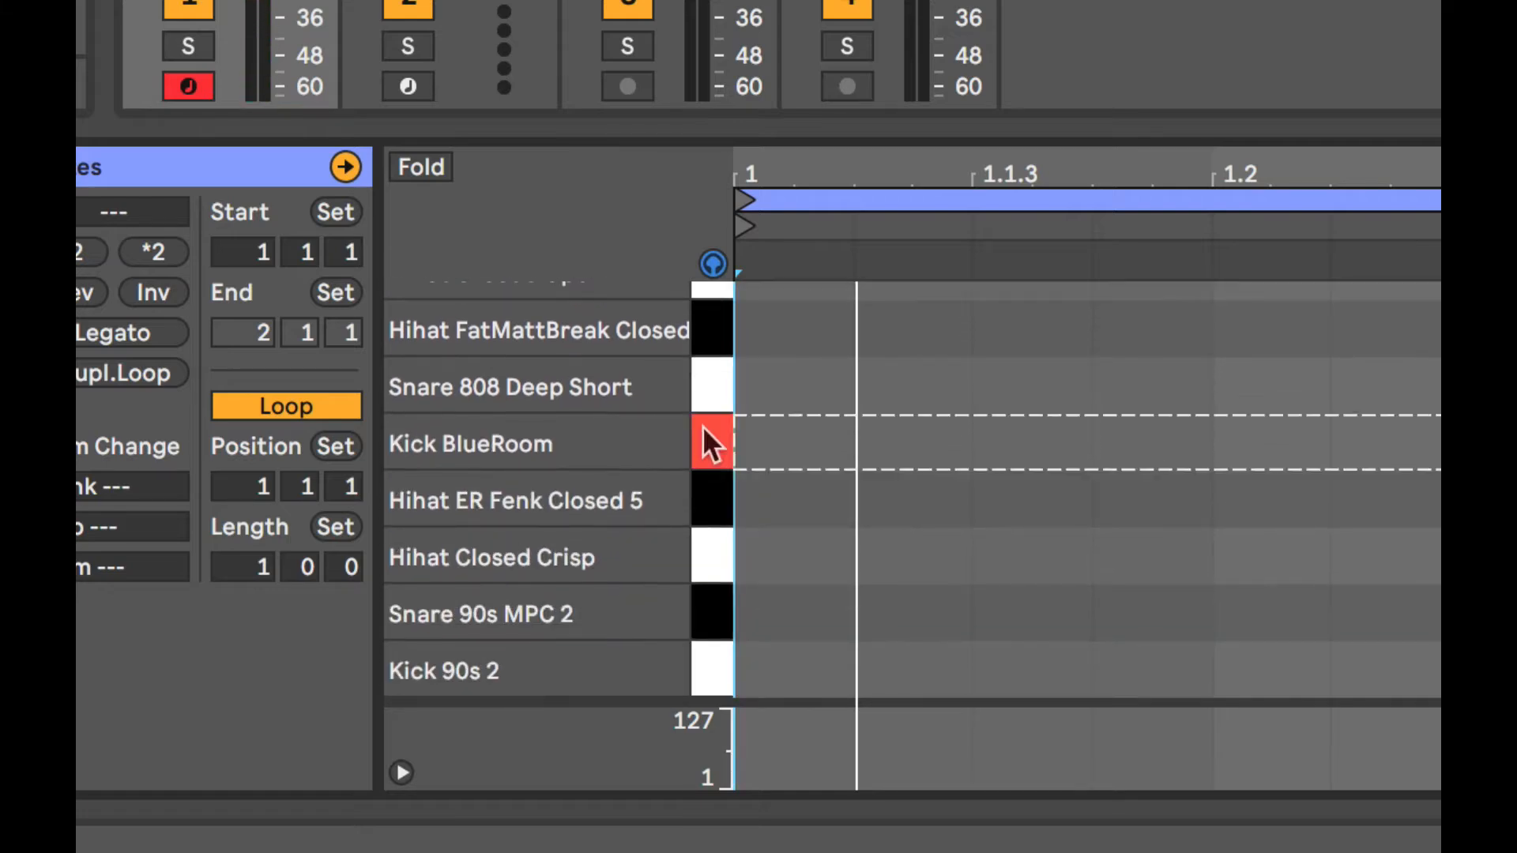
pyautogui.click(710, 515)
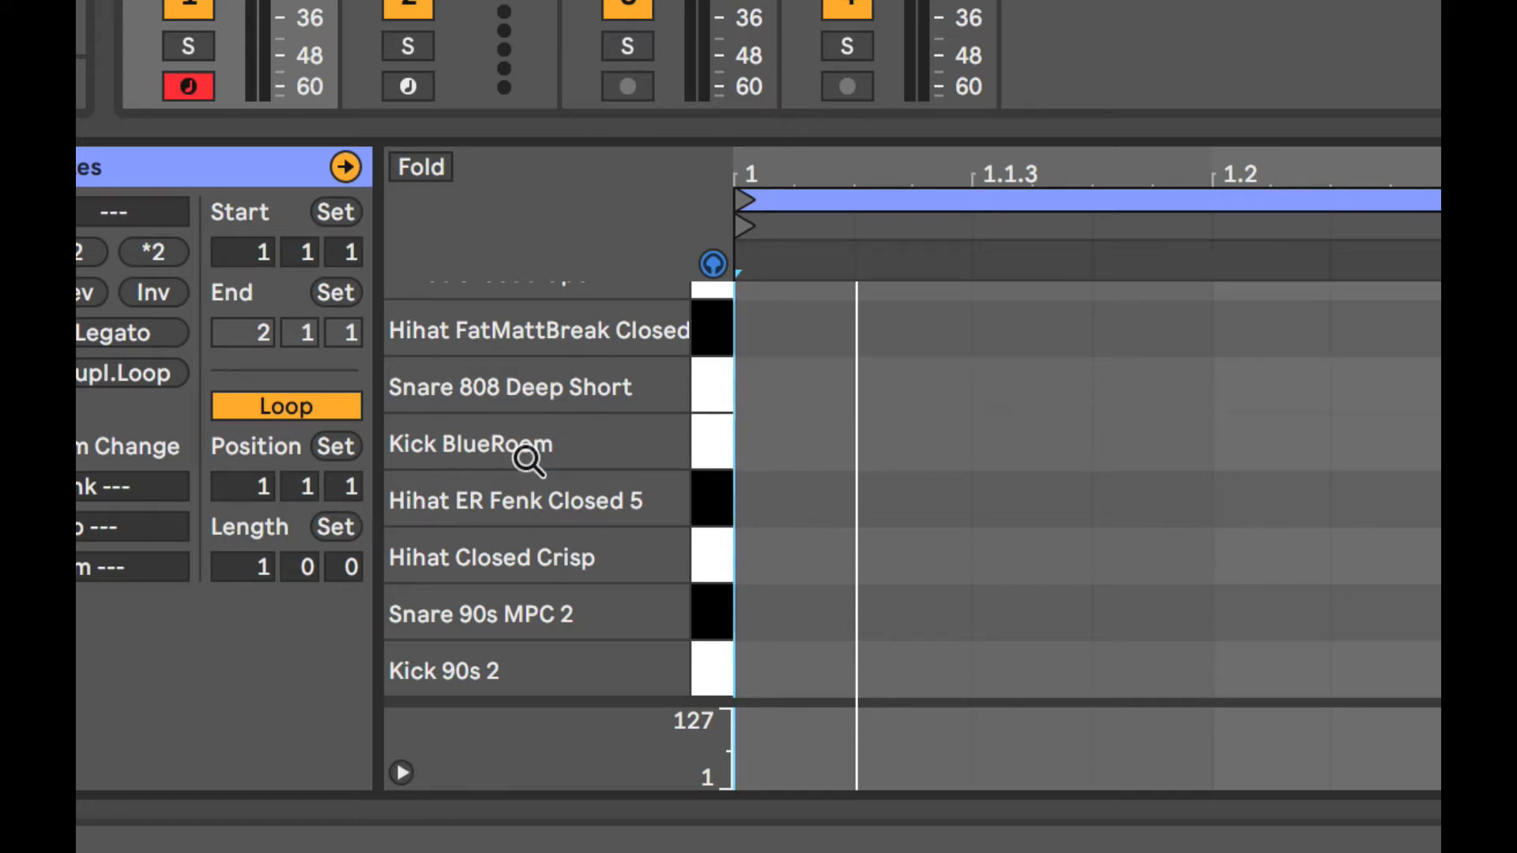
# Look over the full list of drum lanes, from Kick Rock MPC down to Kick 90s 2.
pyautogui.scroll(5, 528, 460)
pyautogui.scroll(-5, 528, 459)
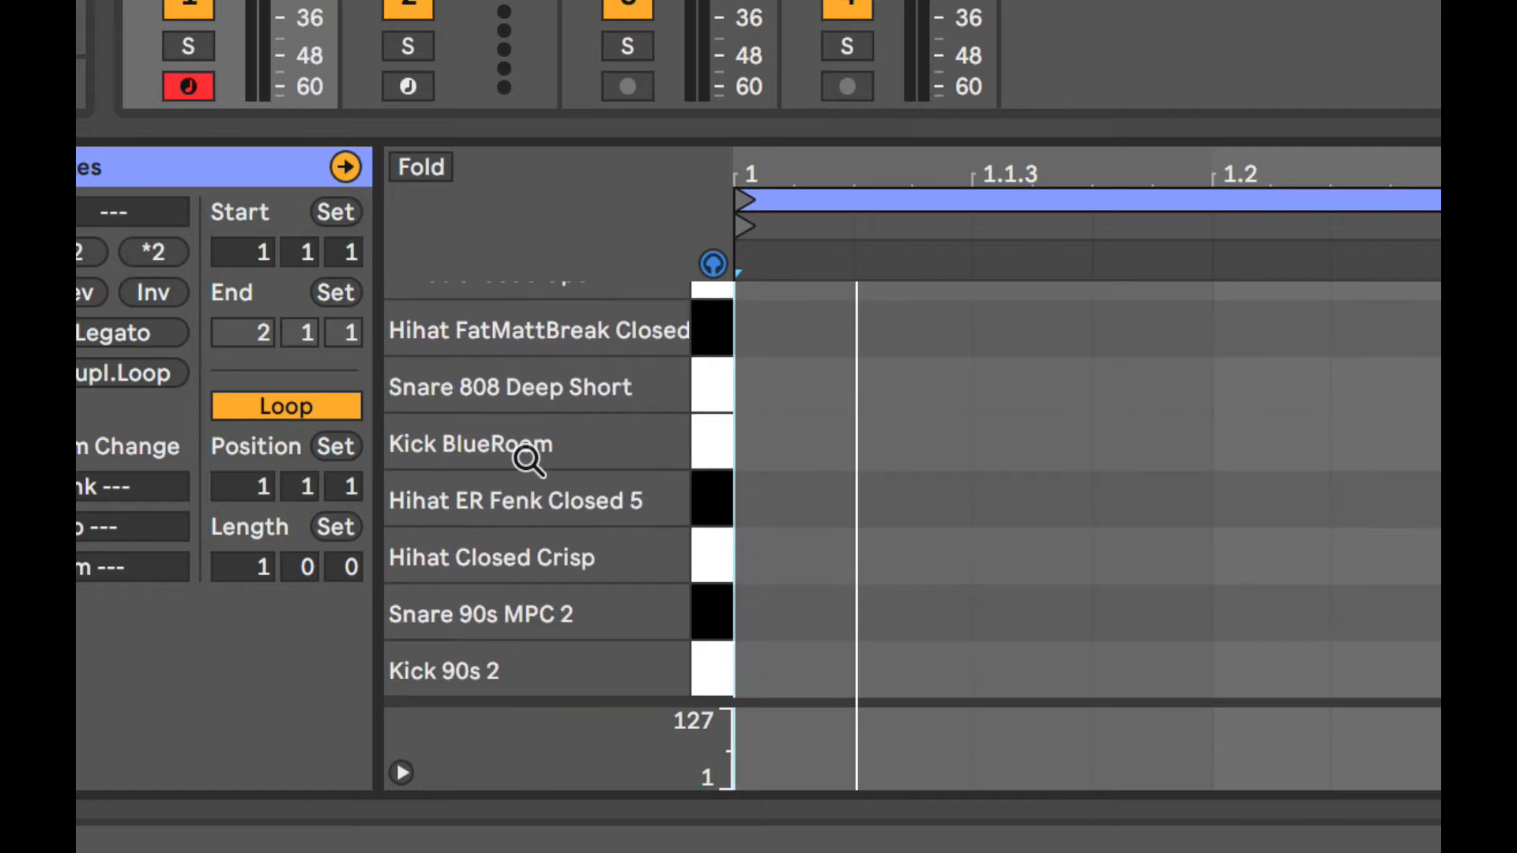
pyautogui.scroll(5, 528, 459)
pyautogui.scroll(-4, 528, 460)
pyautogui.scroll(4, 528, 460)
pyautogui.scroll(-5, 528, 460)
pyautogui.scroll(5, 528, 460)
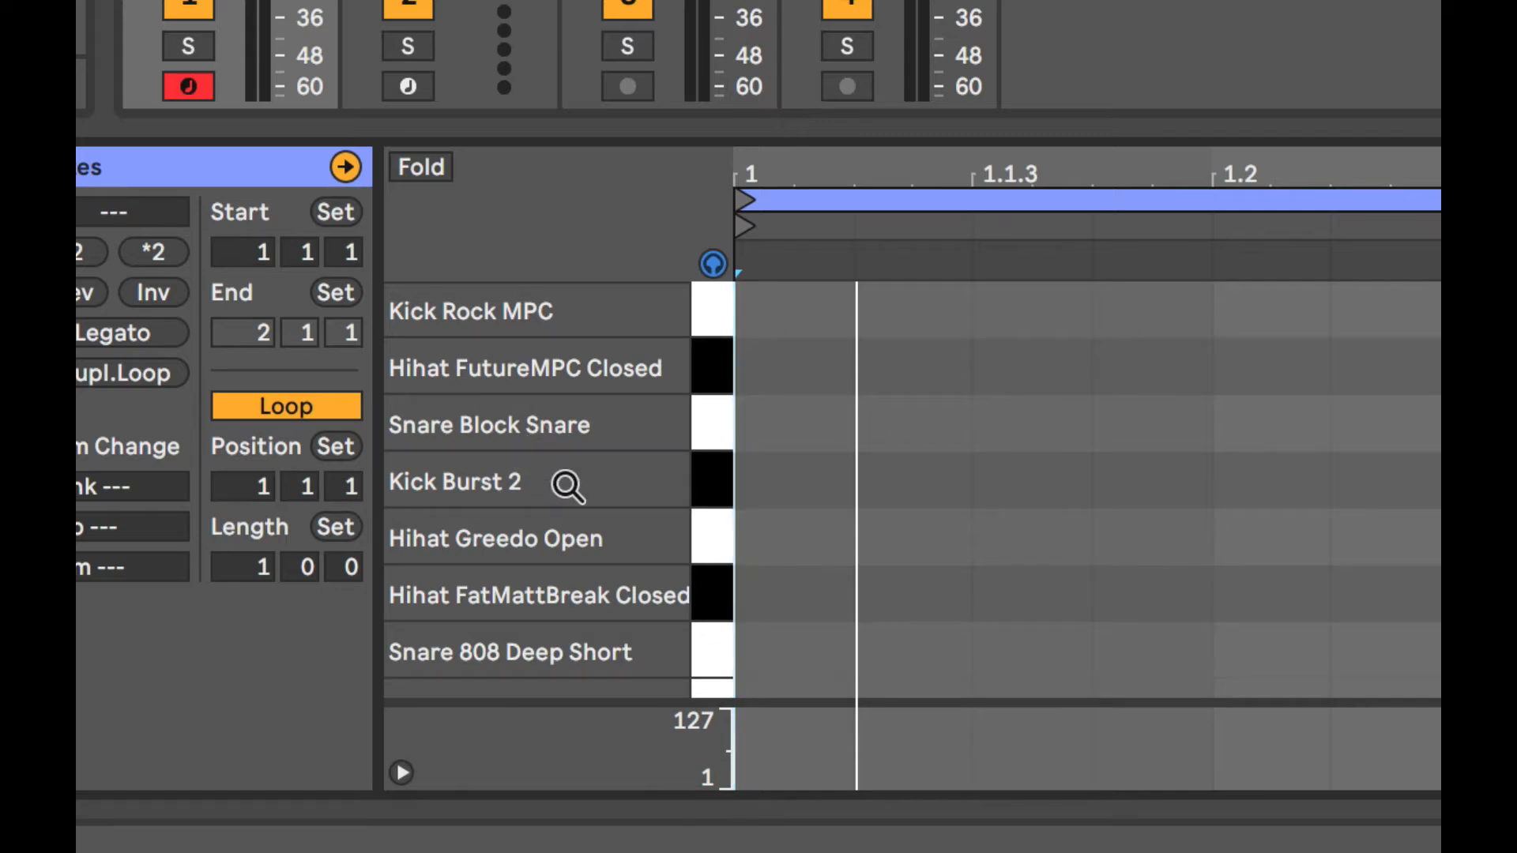
pyautogui.scroll(-5, 568, 486)
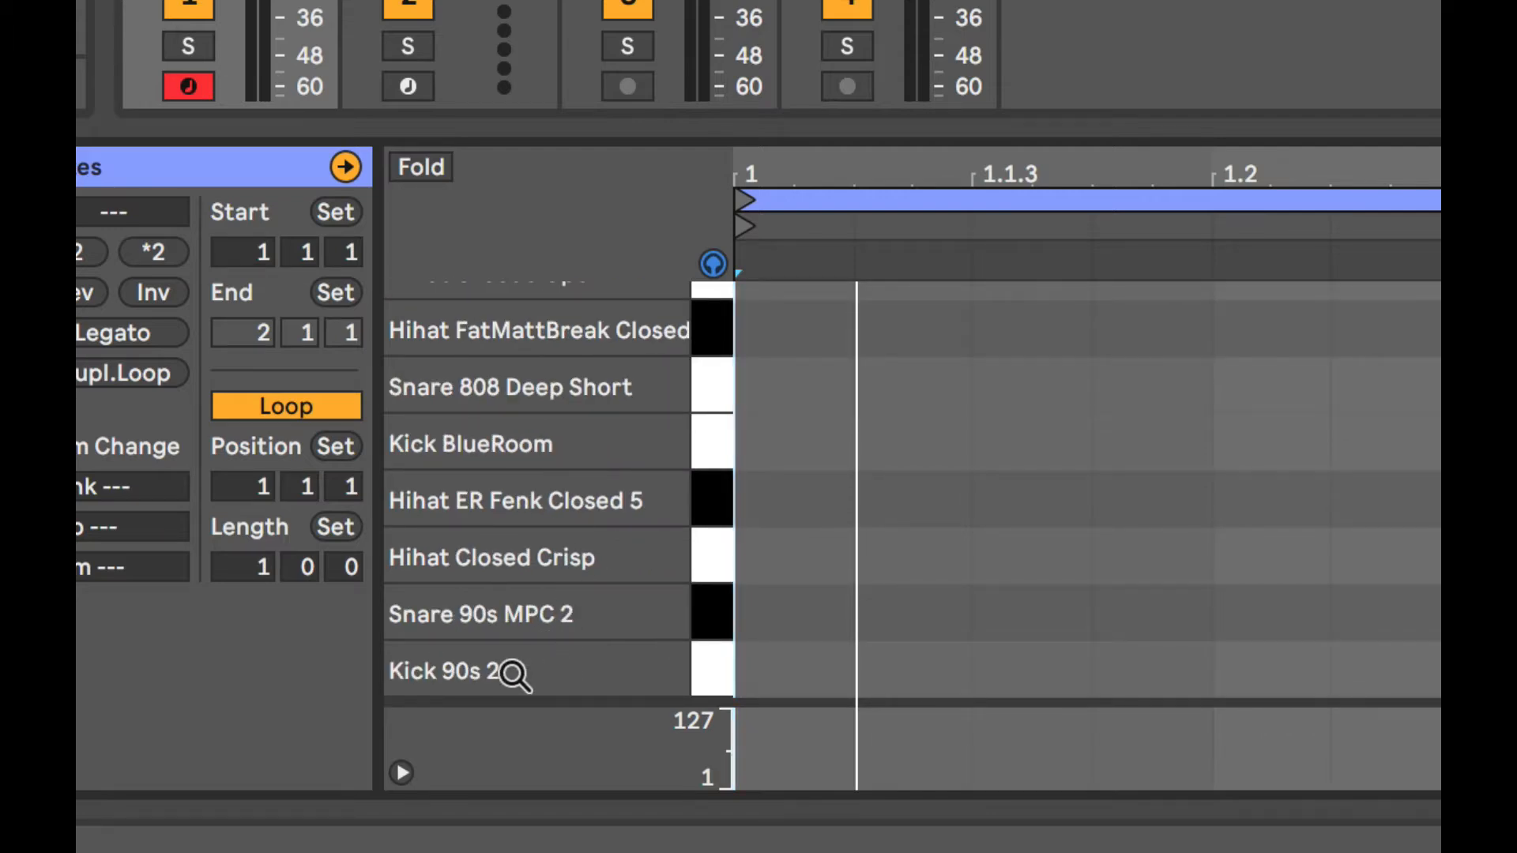
# Audition the Snare 90s MPC 2 and Snare 808 Deep Short lanes to compare the snares.
pyautogui.click(710, 595)
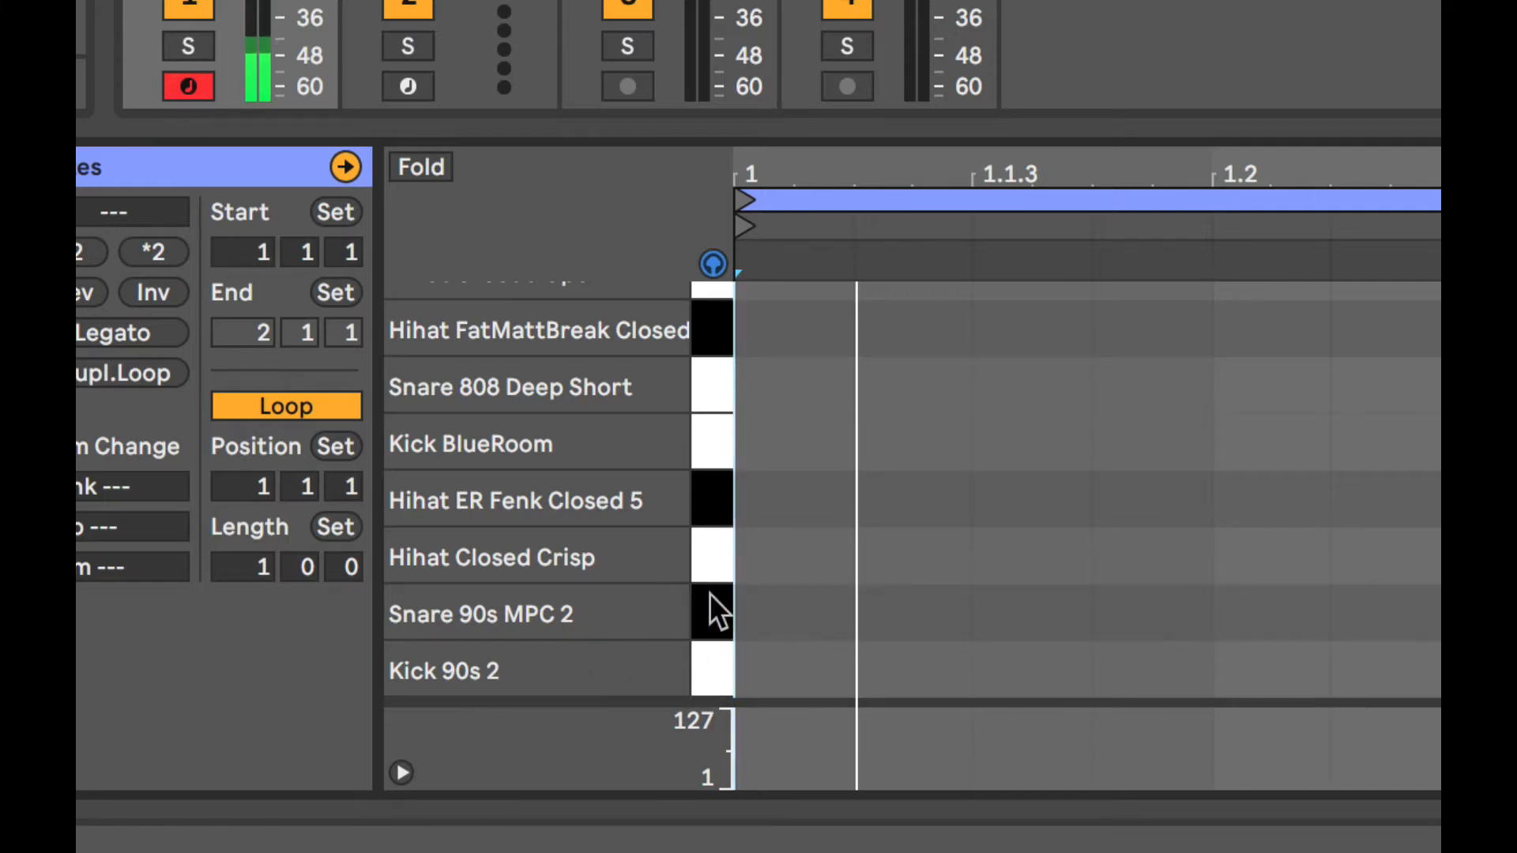
pyautogui.click(706, 386)
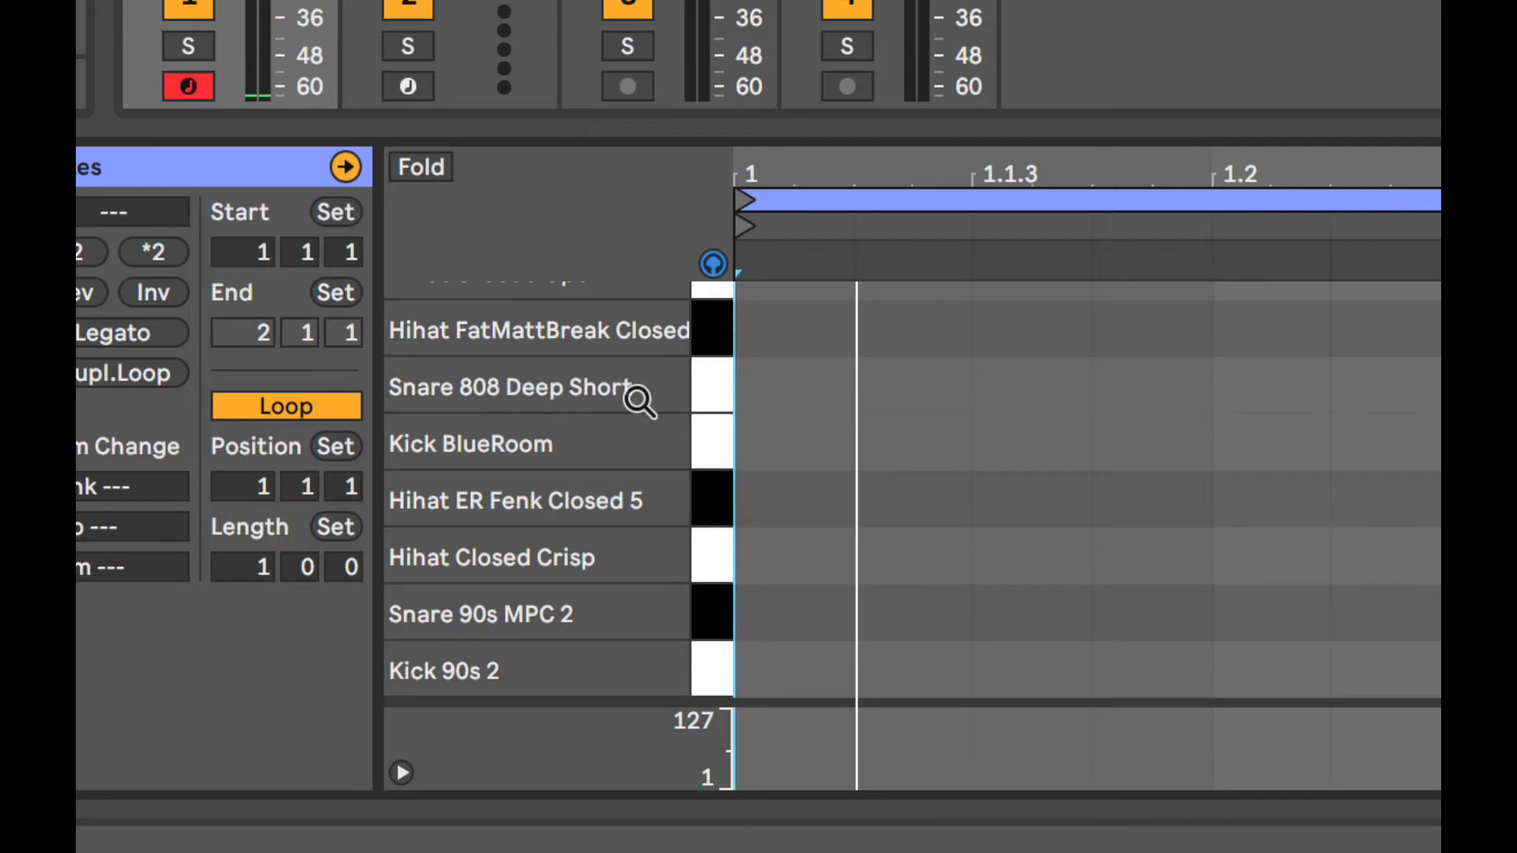
pyautogui.click(704, 393)
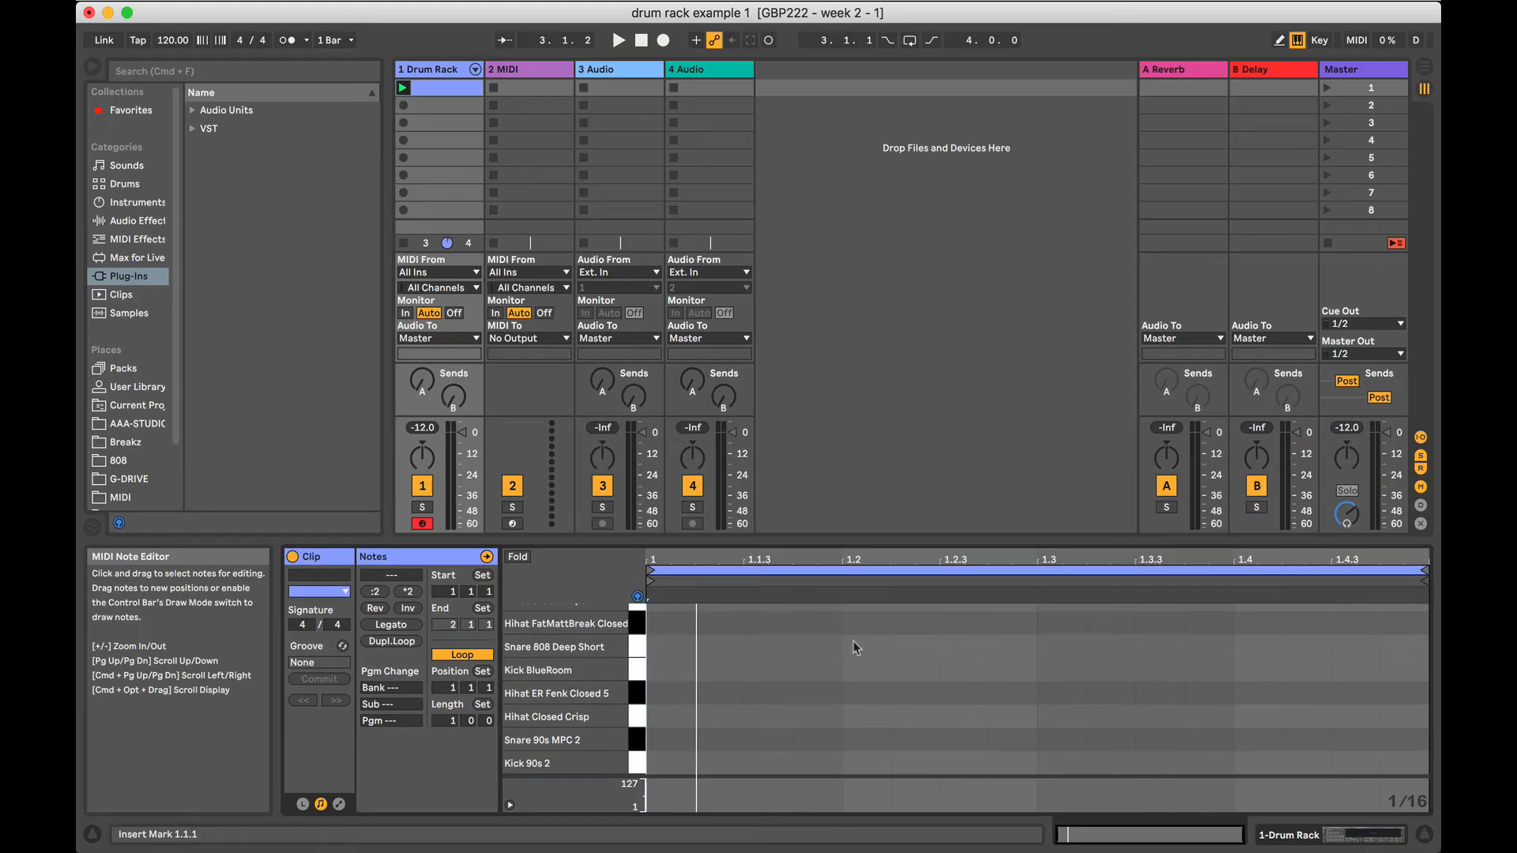
# Enable Draw Mode and draw sixteenth-note Snare 808 Deep Short hits at 1.2 and 1.4.
pyautogui.click(856, 648)
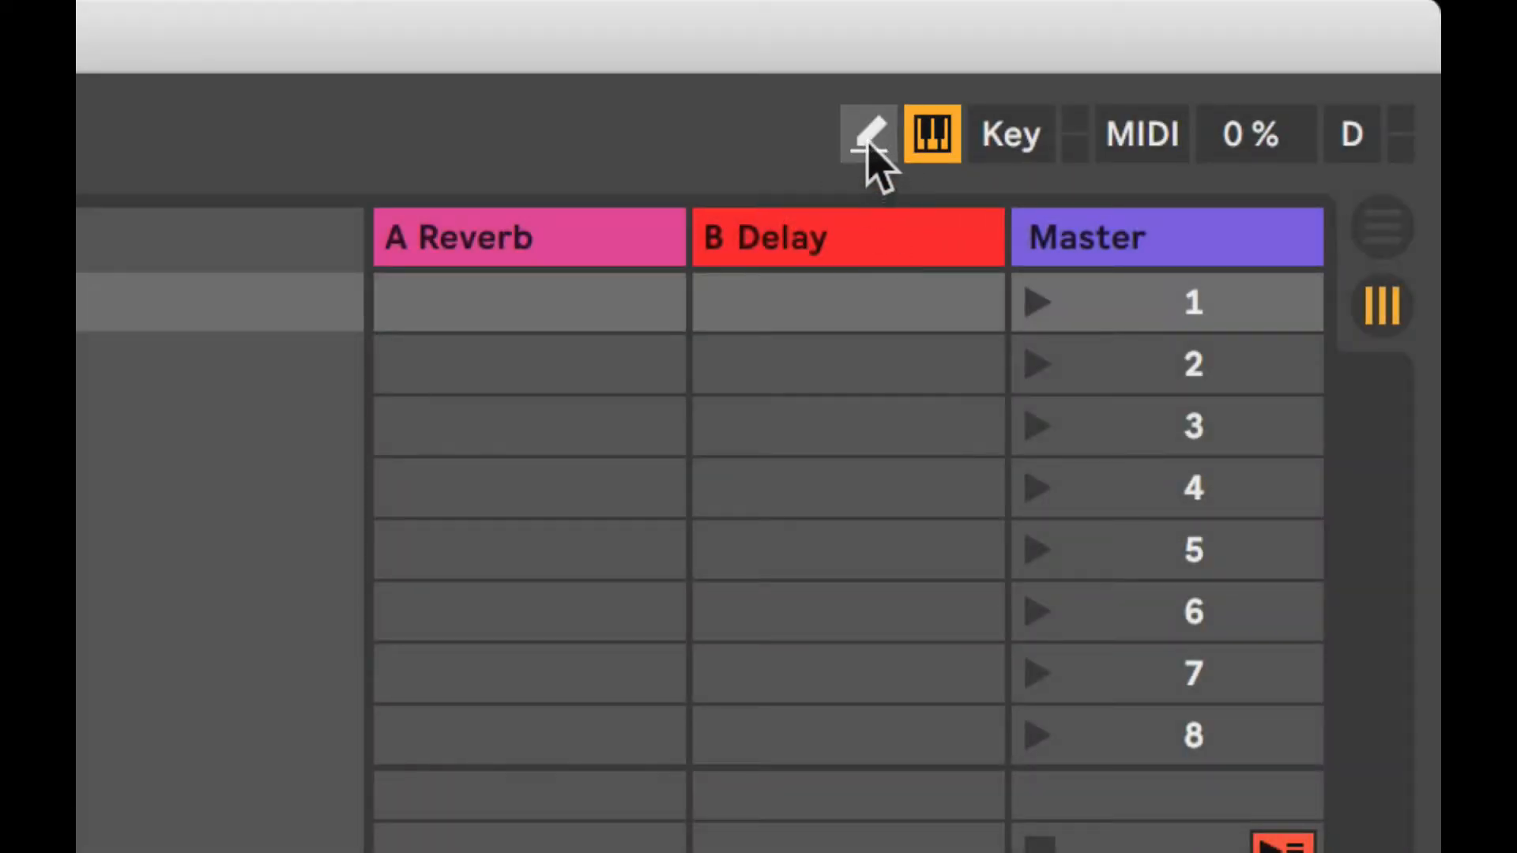
pyautogui.click(868, 146)
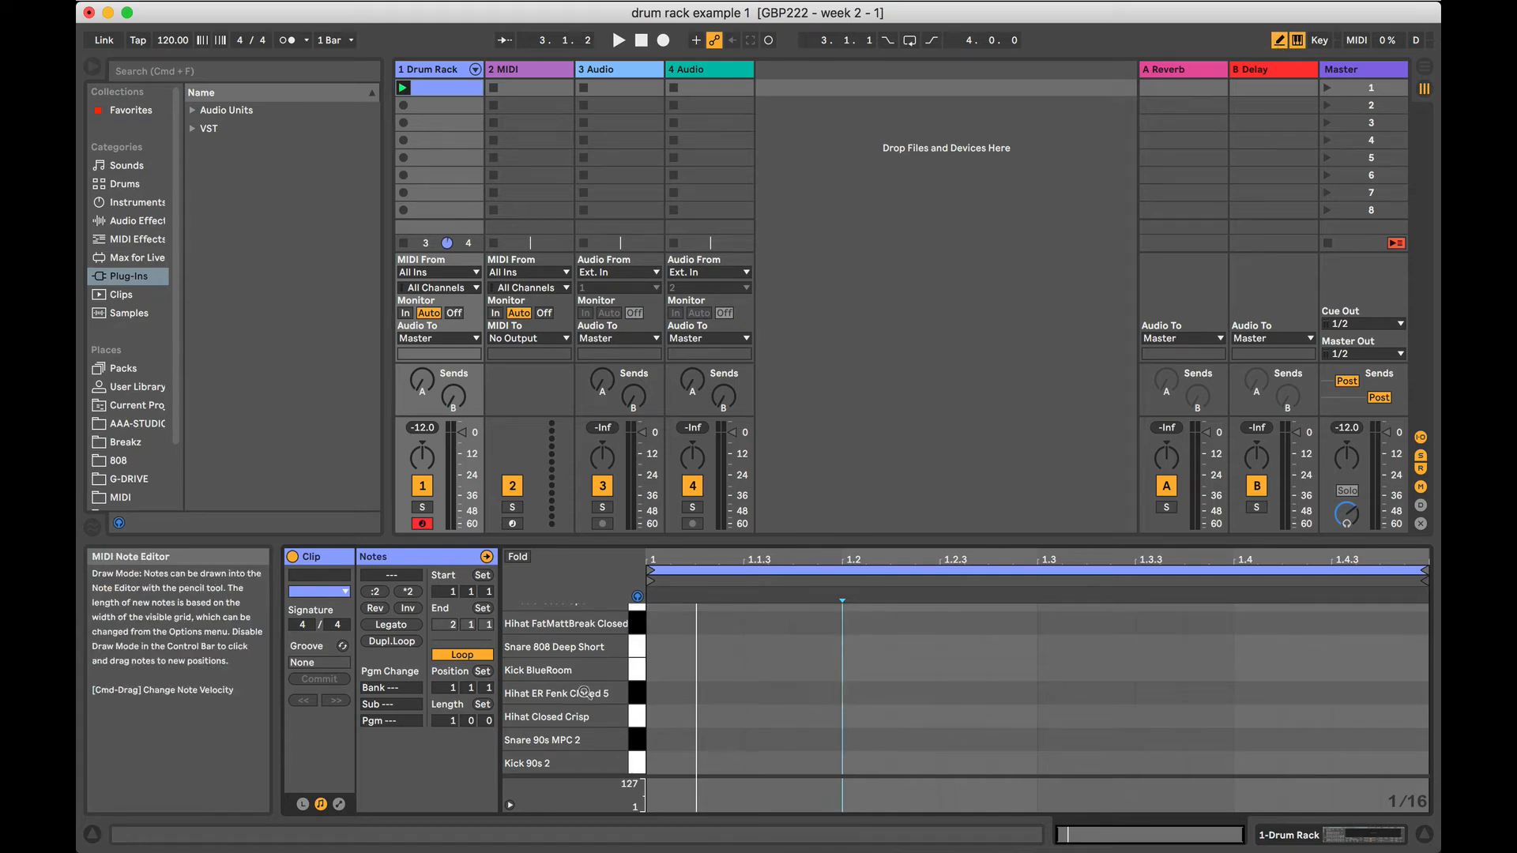
pyautogui.click(637, 652)
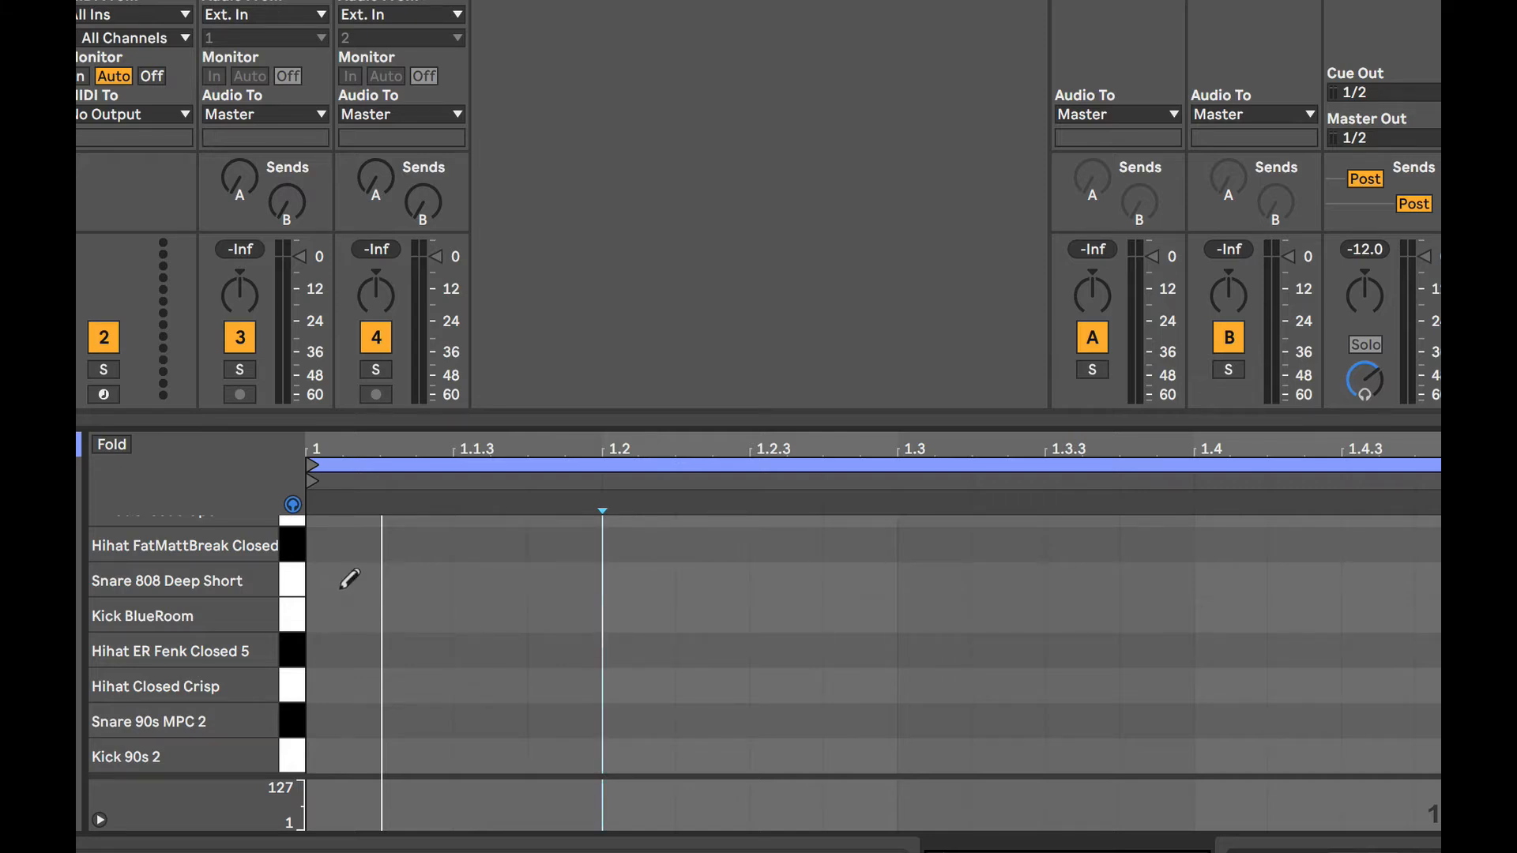
pyautogui.click(628, 579)
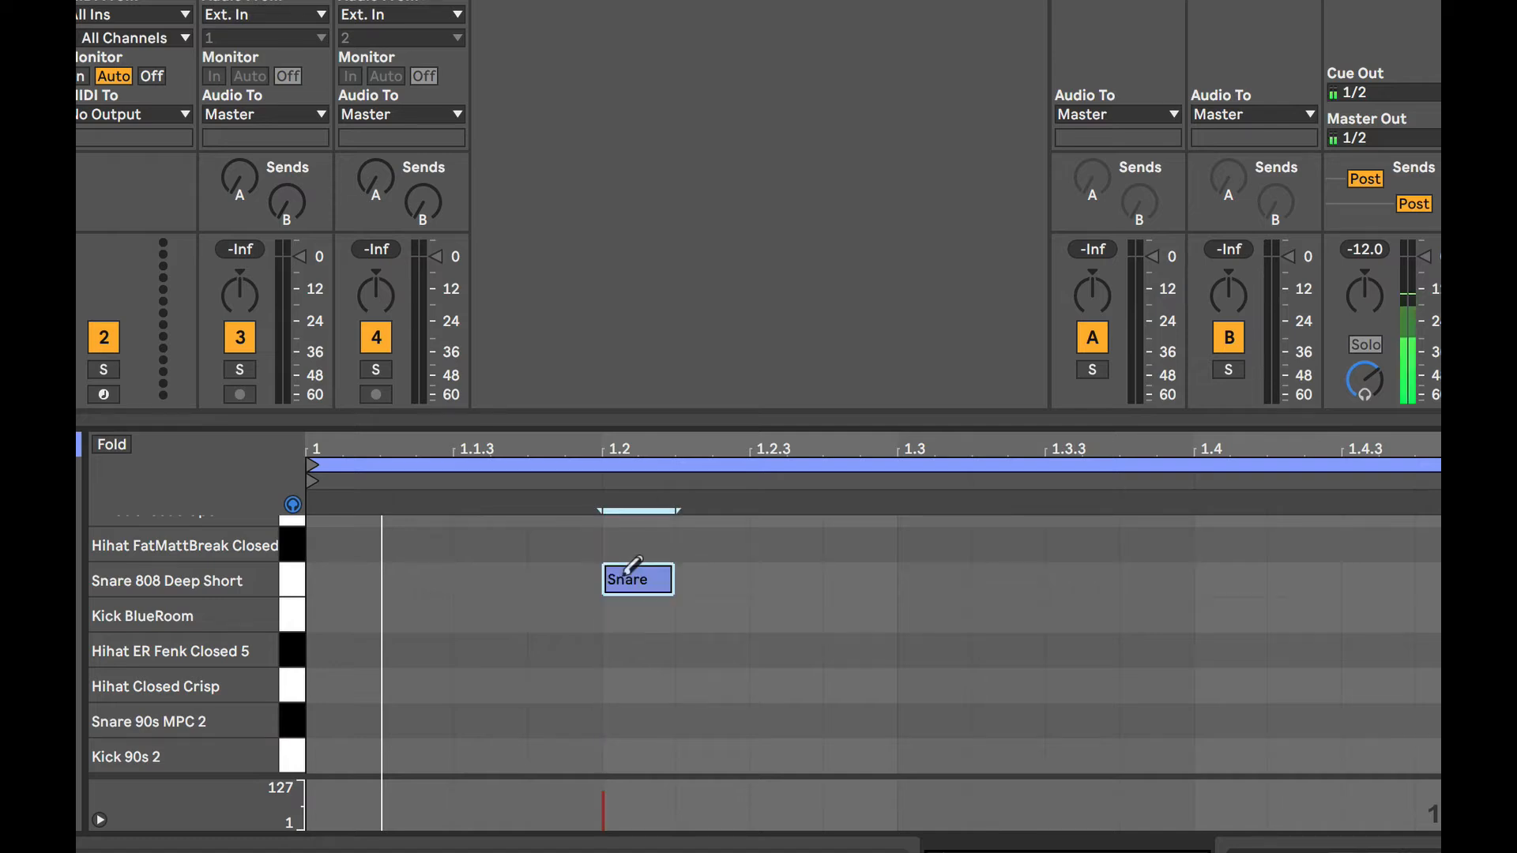
pyautogui.click(1242, 580)
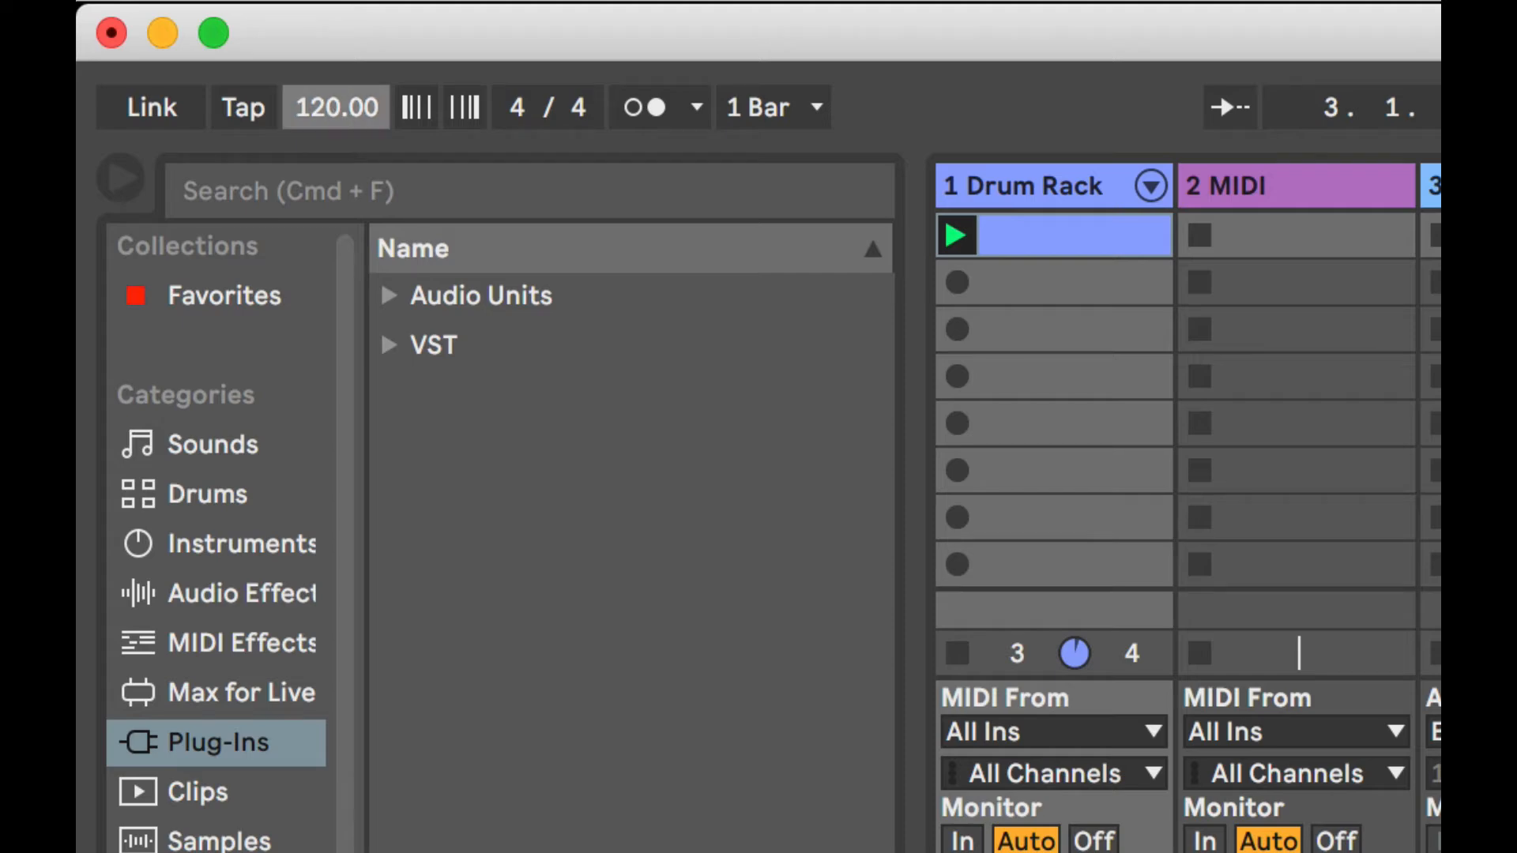
# Set the project tempo to 91 BPM.
pyautogui.moveTo(333, 112); pyautogui.dragTo(333, 136)
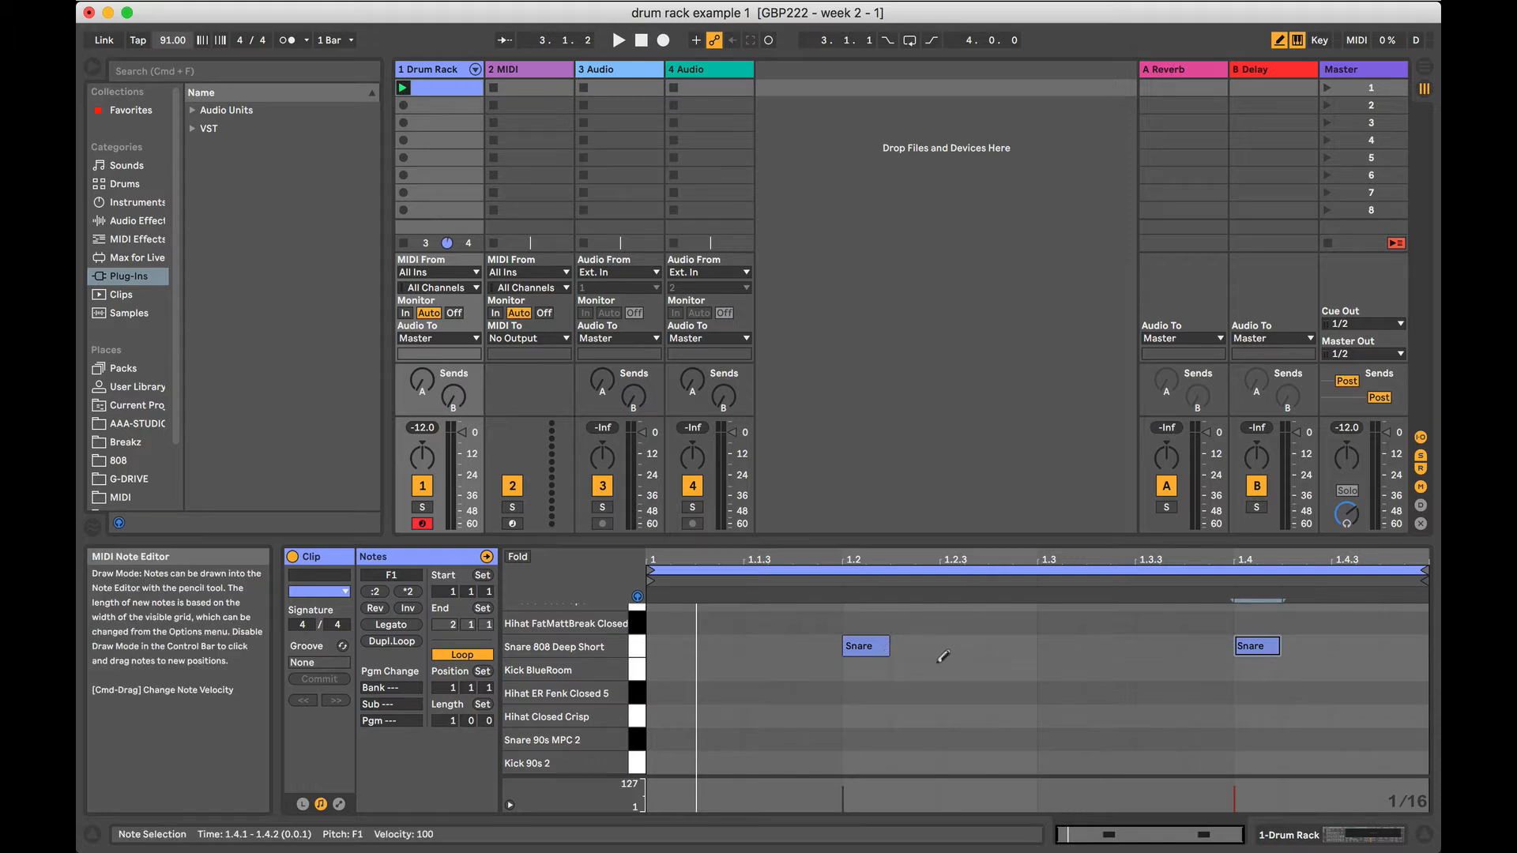
# Duplicate the snare clip's loop to make it two bars long and play the clip back.
pyautogui.click(402, 87)
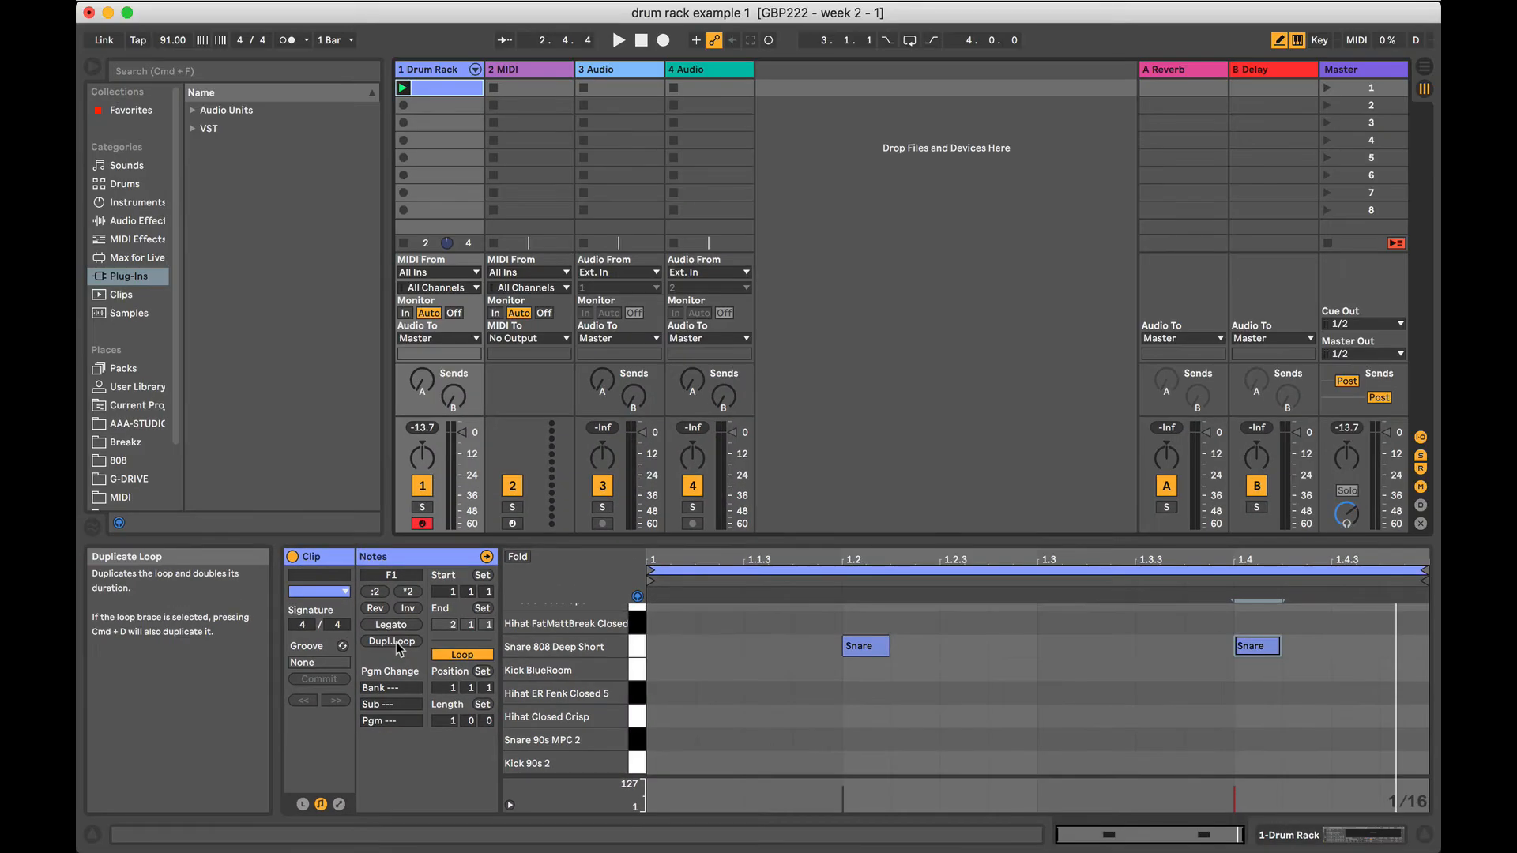
pyautogui.click(396, 642)
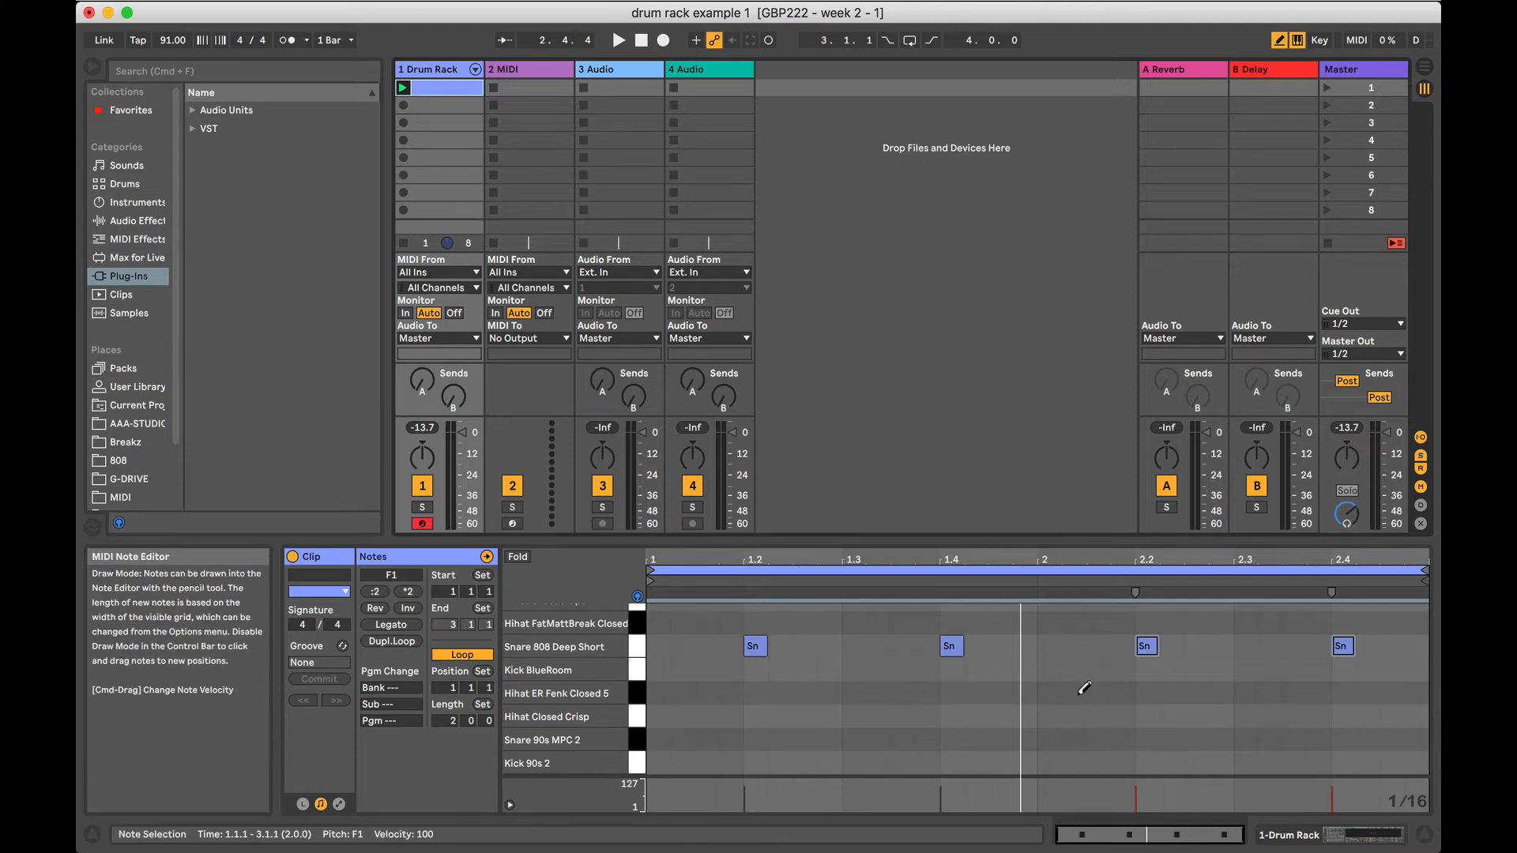
pyautogui.click(403, 88)
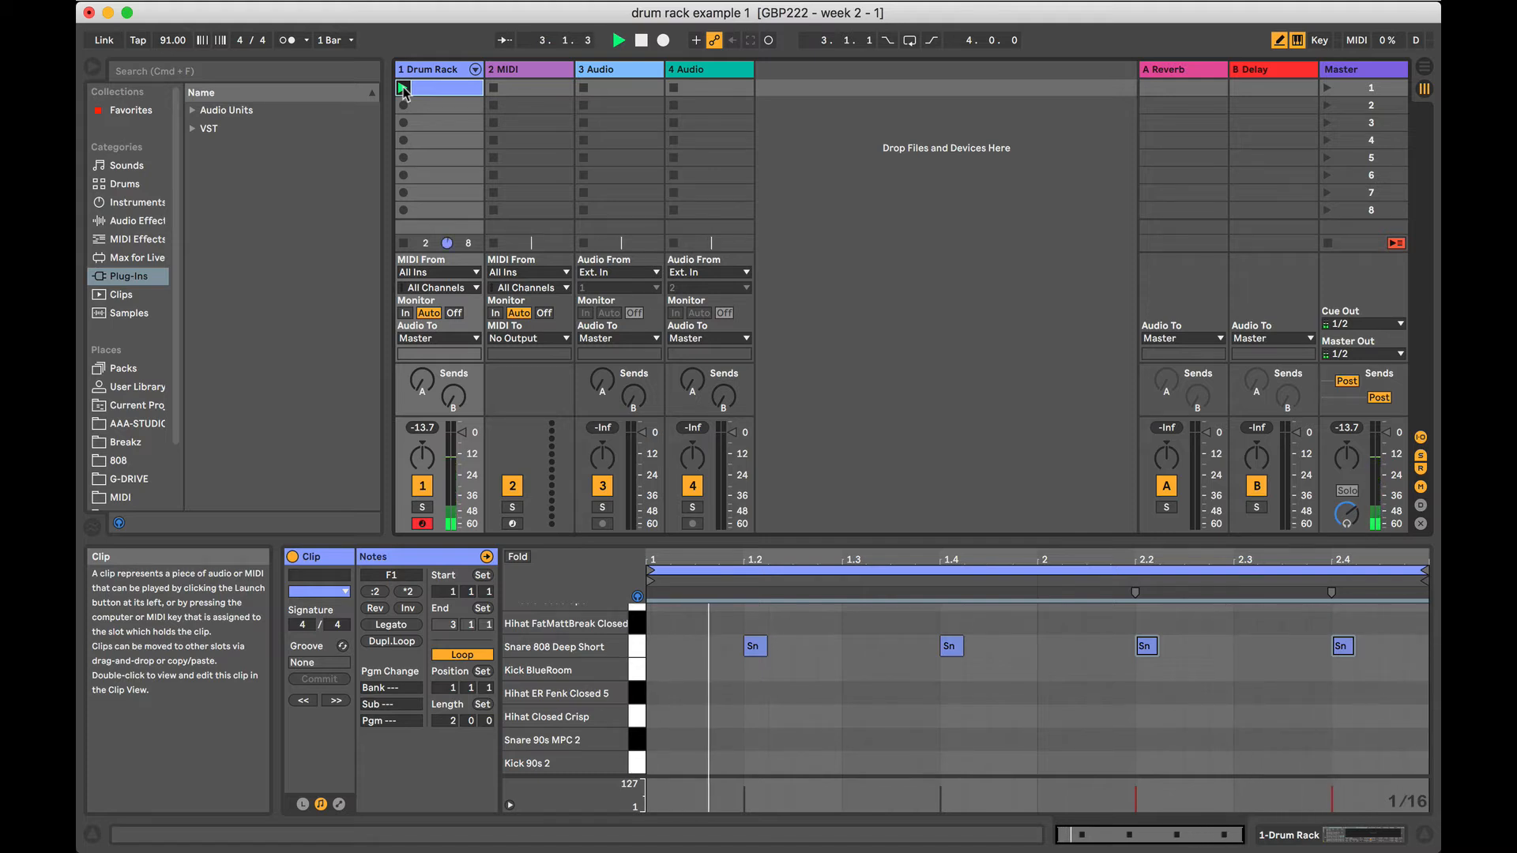
pyautogui.press('space')
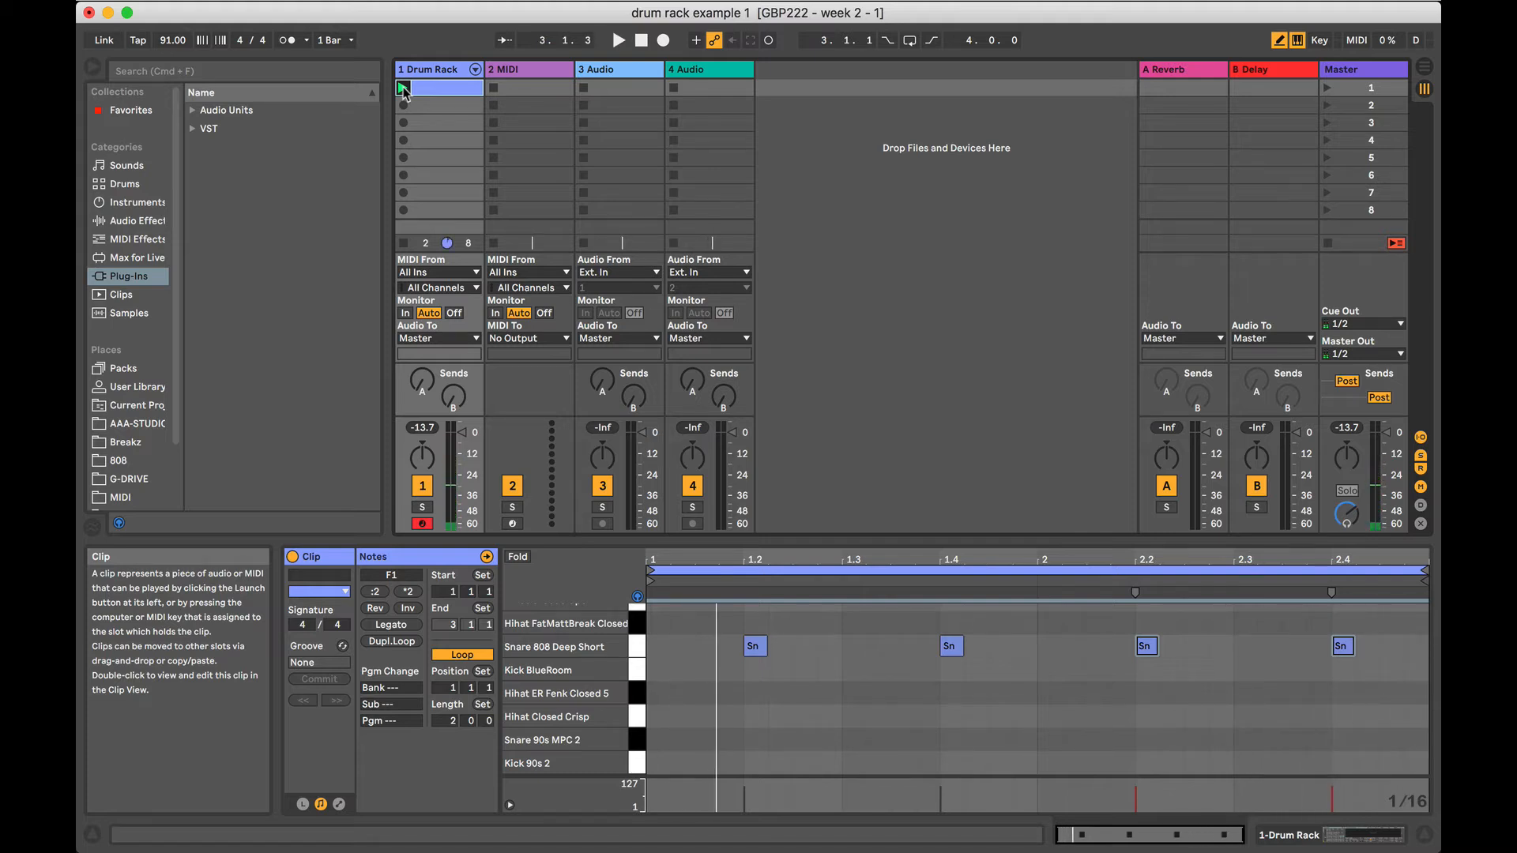
# Audition the lower drum lanes from Snare 808 Deep Short down to Kick 90s 2 to compare their sounds.
pyautogui.click(636, 660)
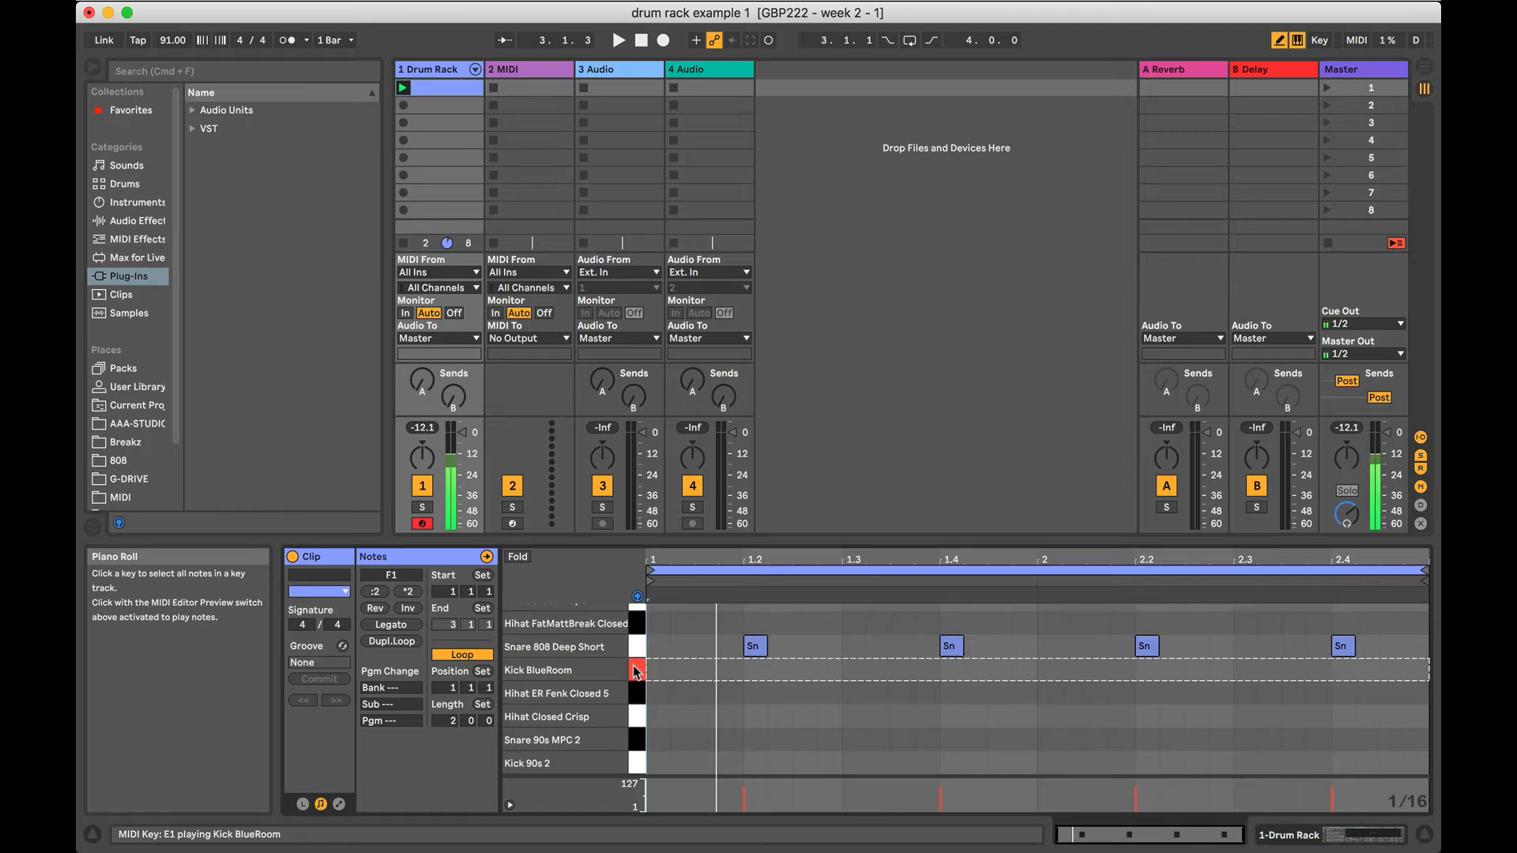
pyautogui.click(639, 693)
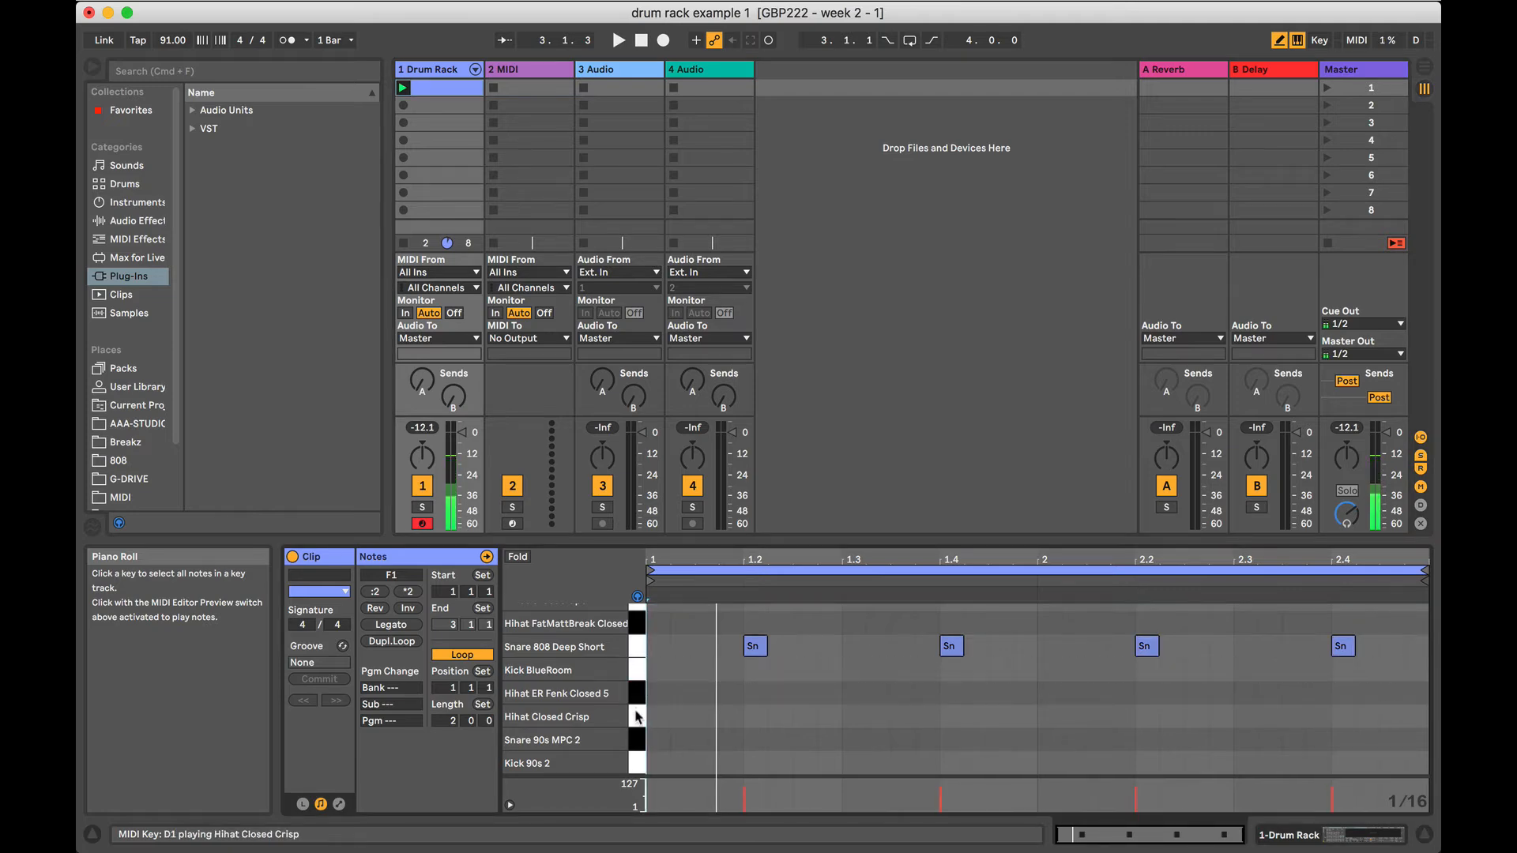
pyautogui.click(637, 716)
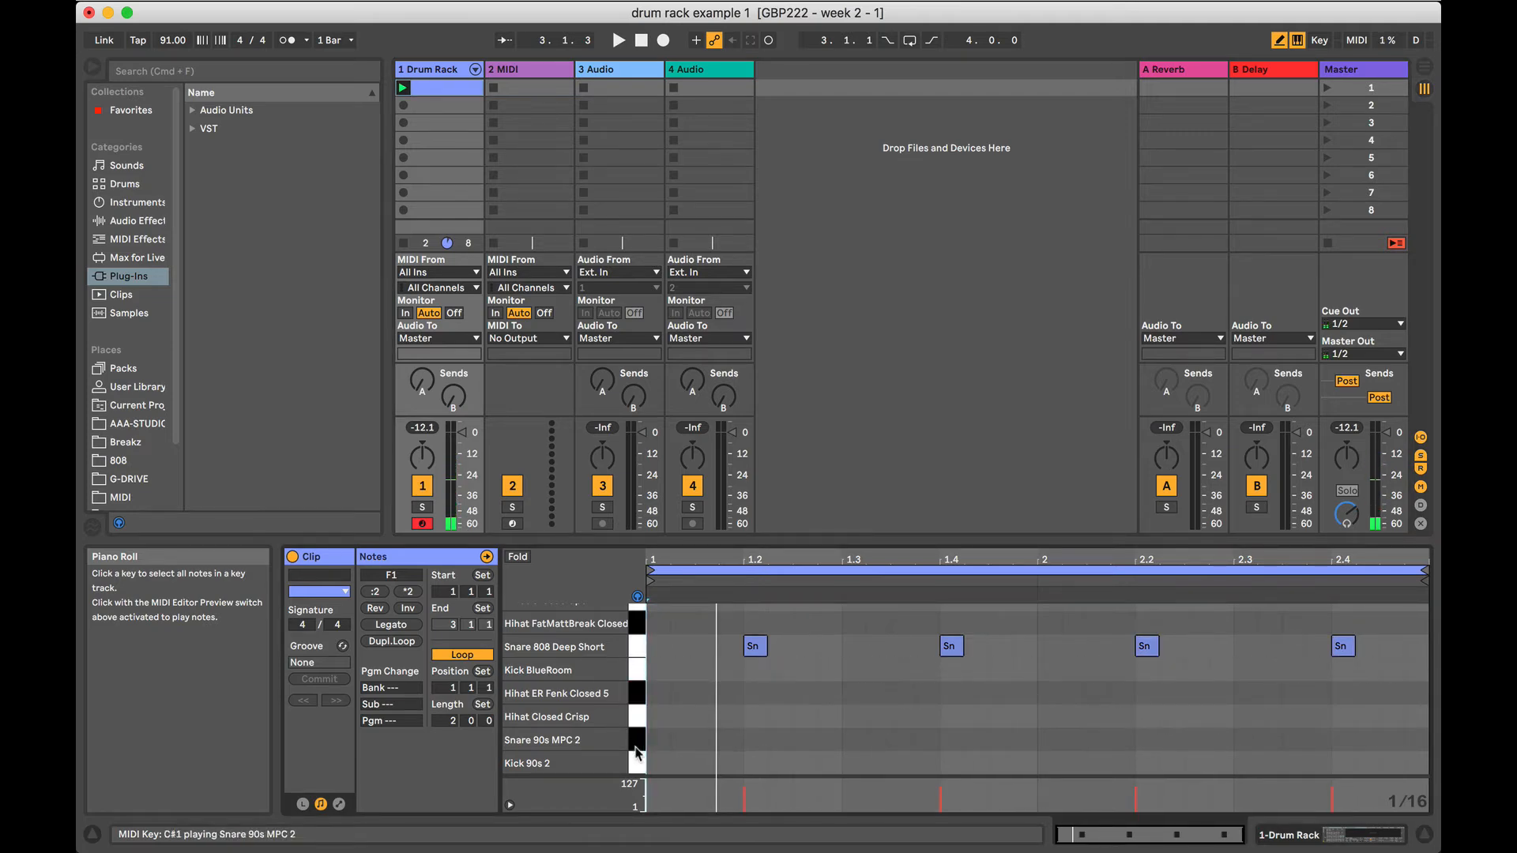
pyautogui.click(637, 743)
pyautogui.click(639, 722)
pyautogui.click(639, 760)
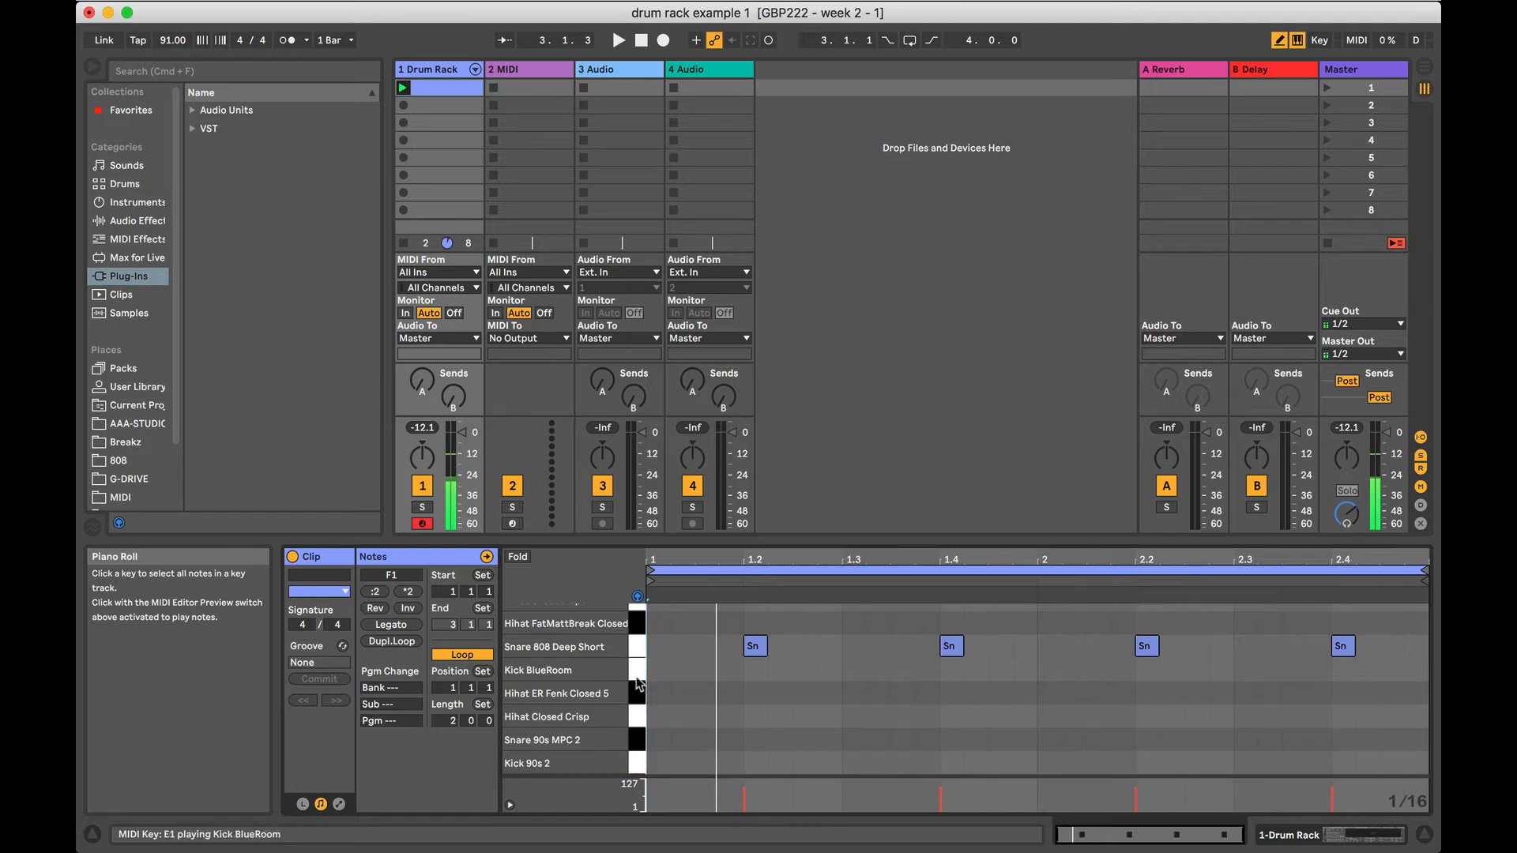
pyautogui.click(634, 649)
pyautogui.click(634, 673)
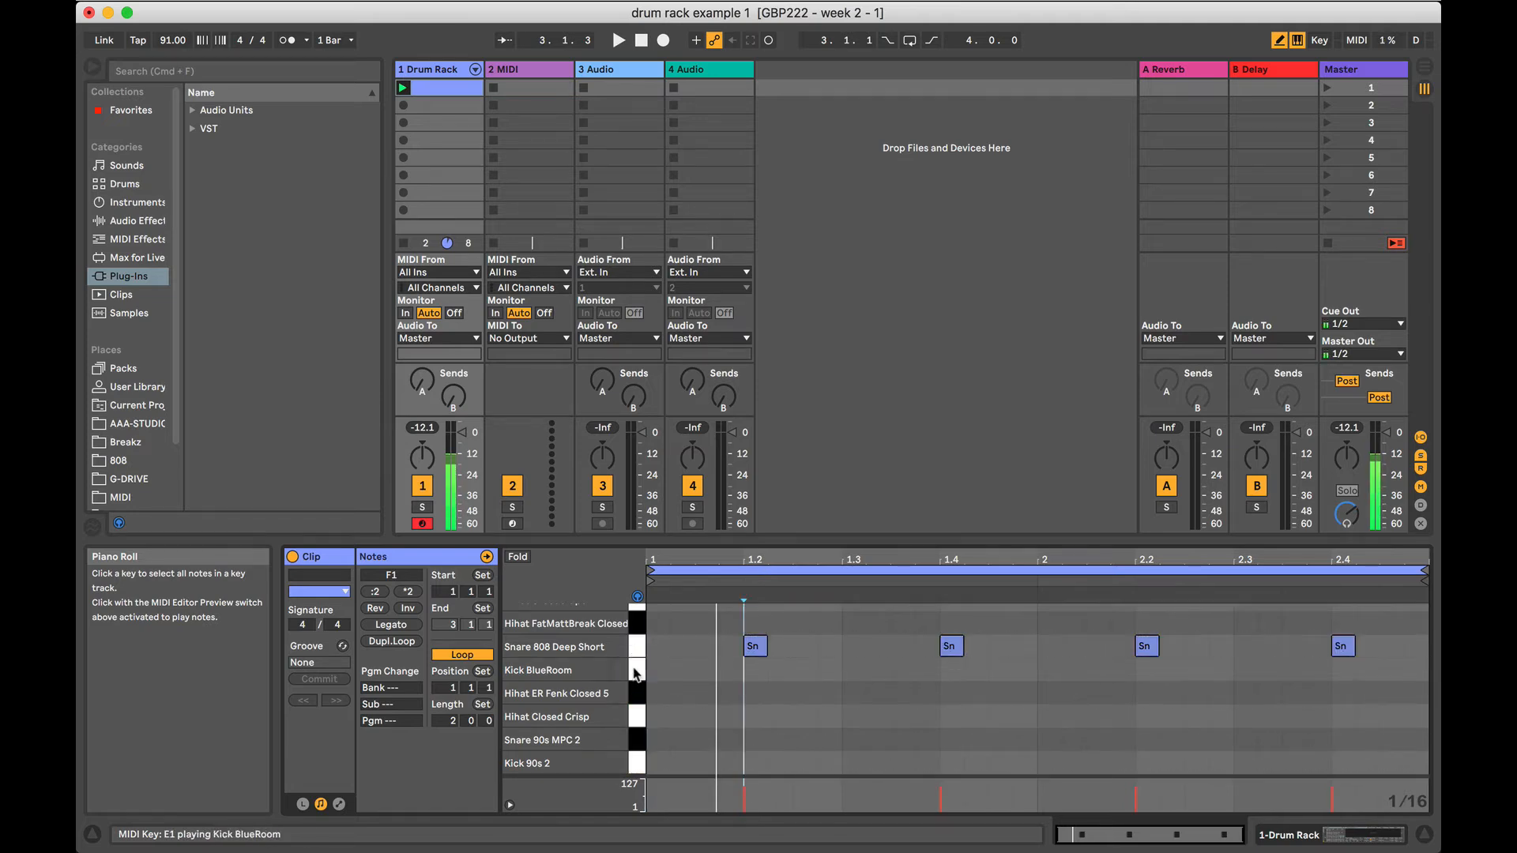
# Audition the Kick Burst 2, Hihat FutureMPC Closed and Snare Block Snare lanes.
pyautogui.scroll(3, 635, 672)
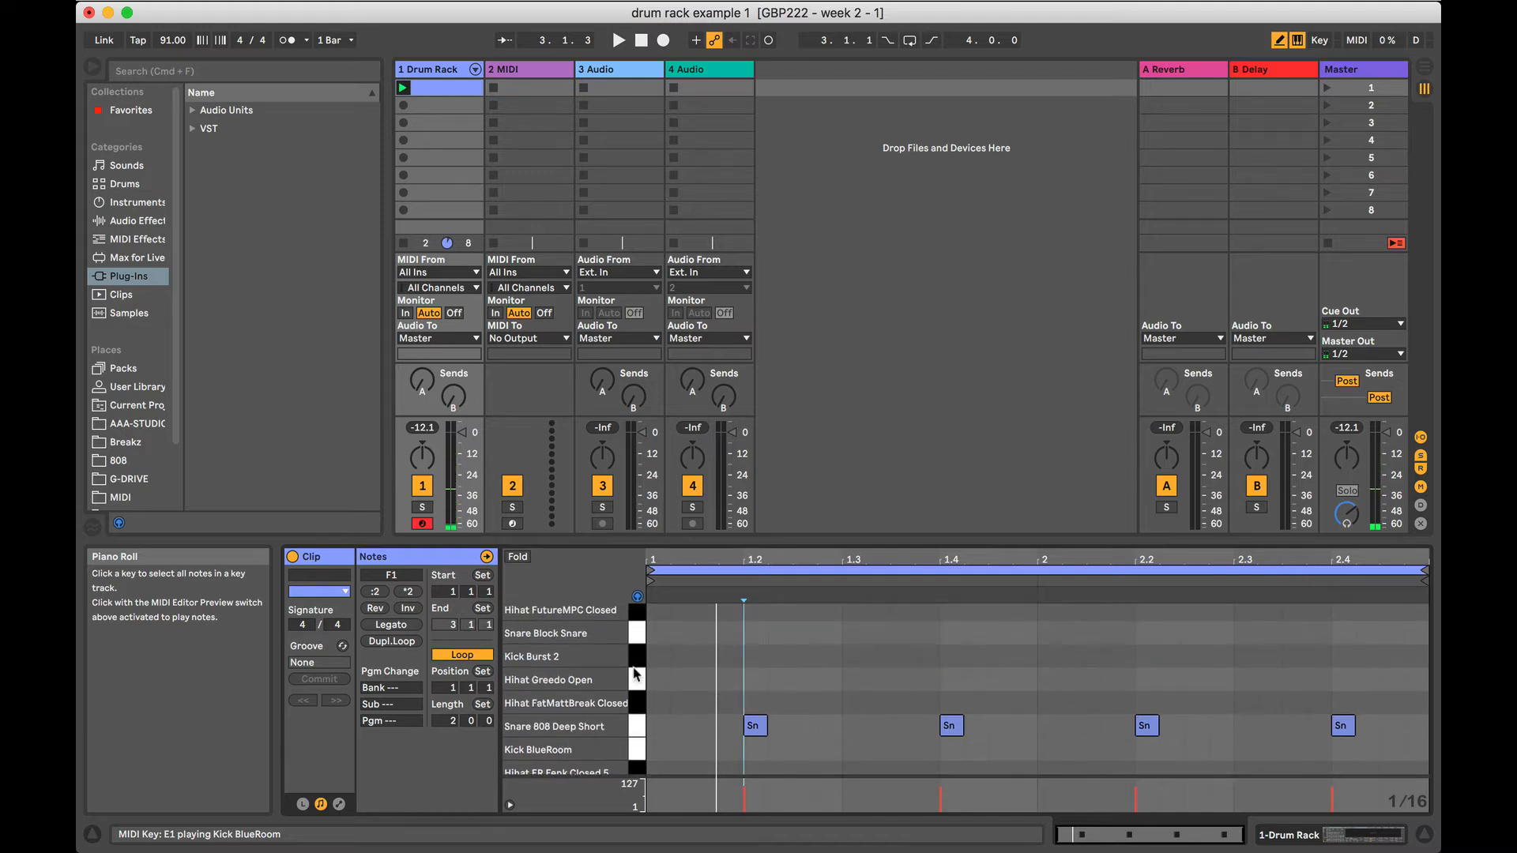
pyautogui.click(637, 654)
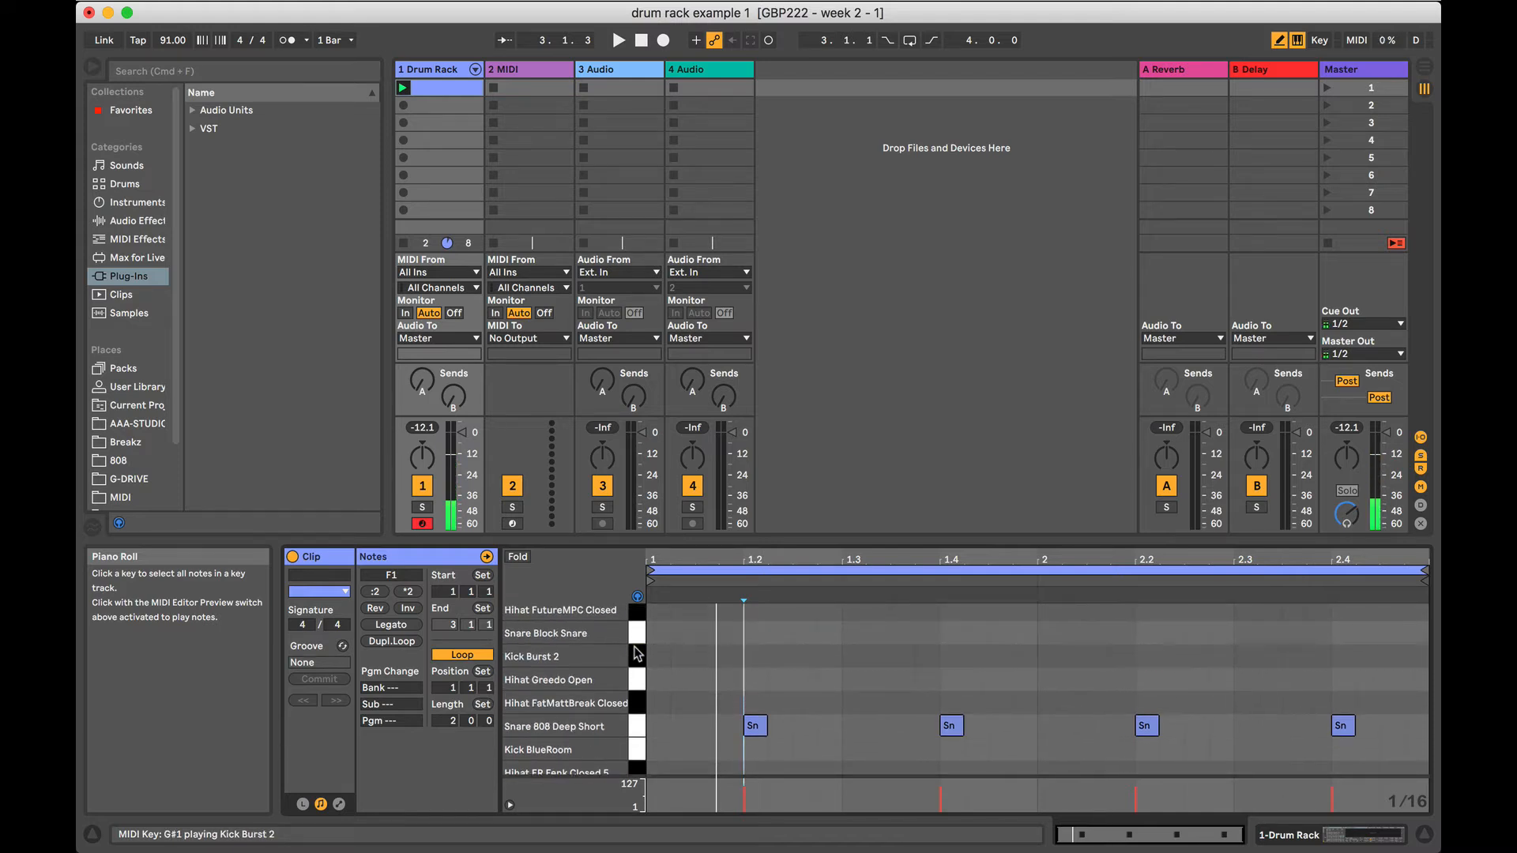
pyautogui.click(637, 610)
pyautogui.click(634, 633)
# Draw sixteenth-note Kick Rock MPC hits at 1, 1.3, 2 and 2.3.
pyautogui.scroll(2, 635, 636)
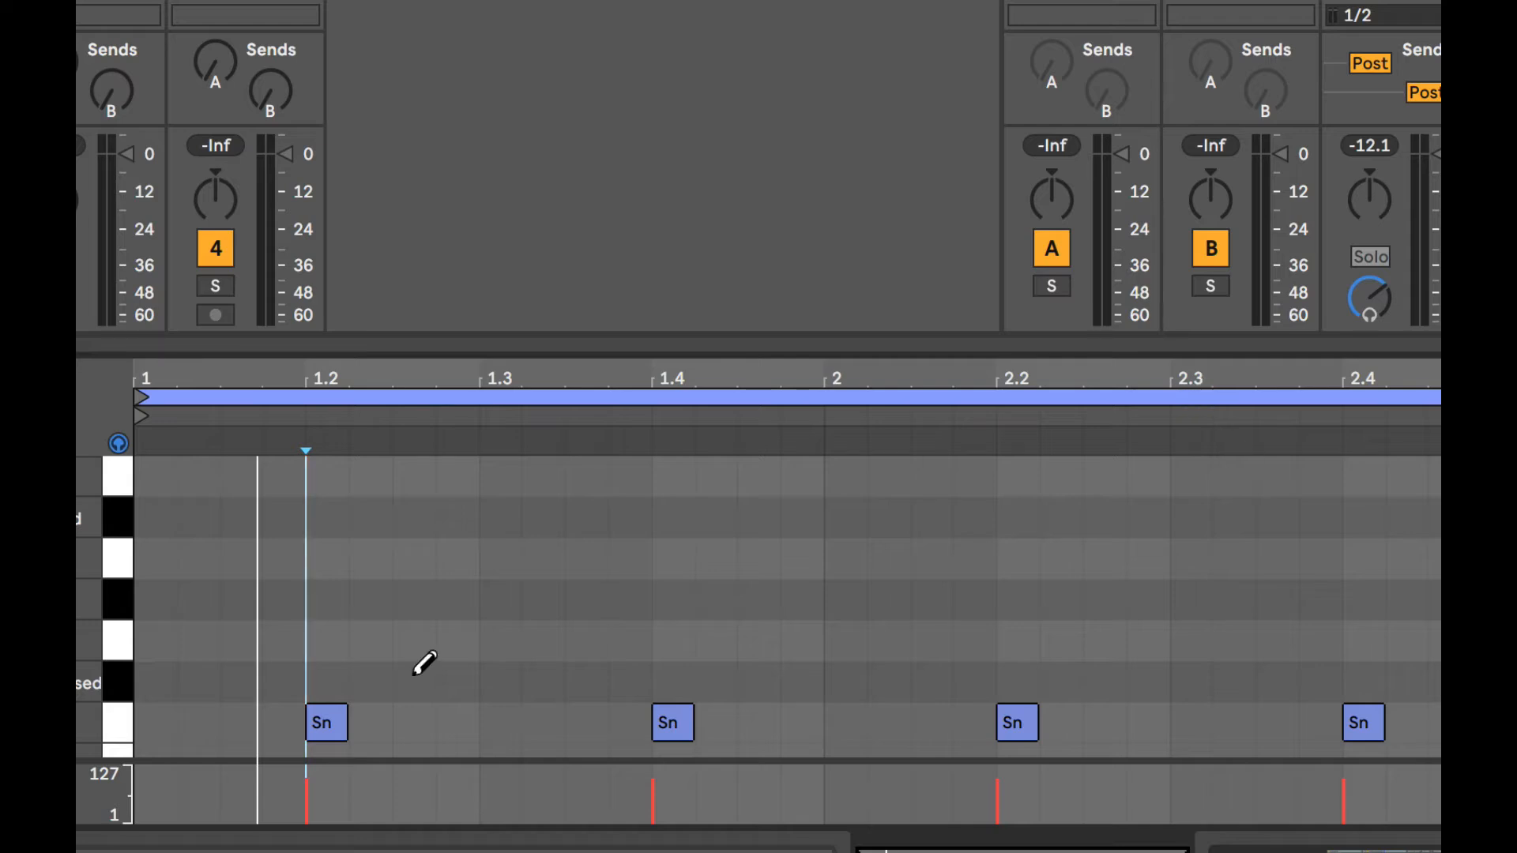
pyautogui.click(159, 464)
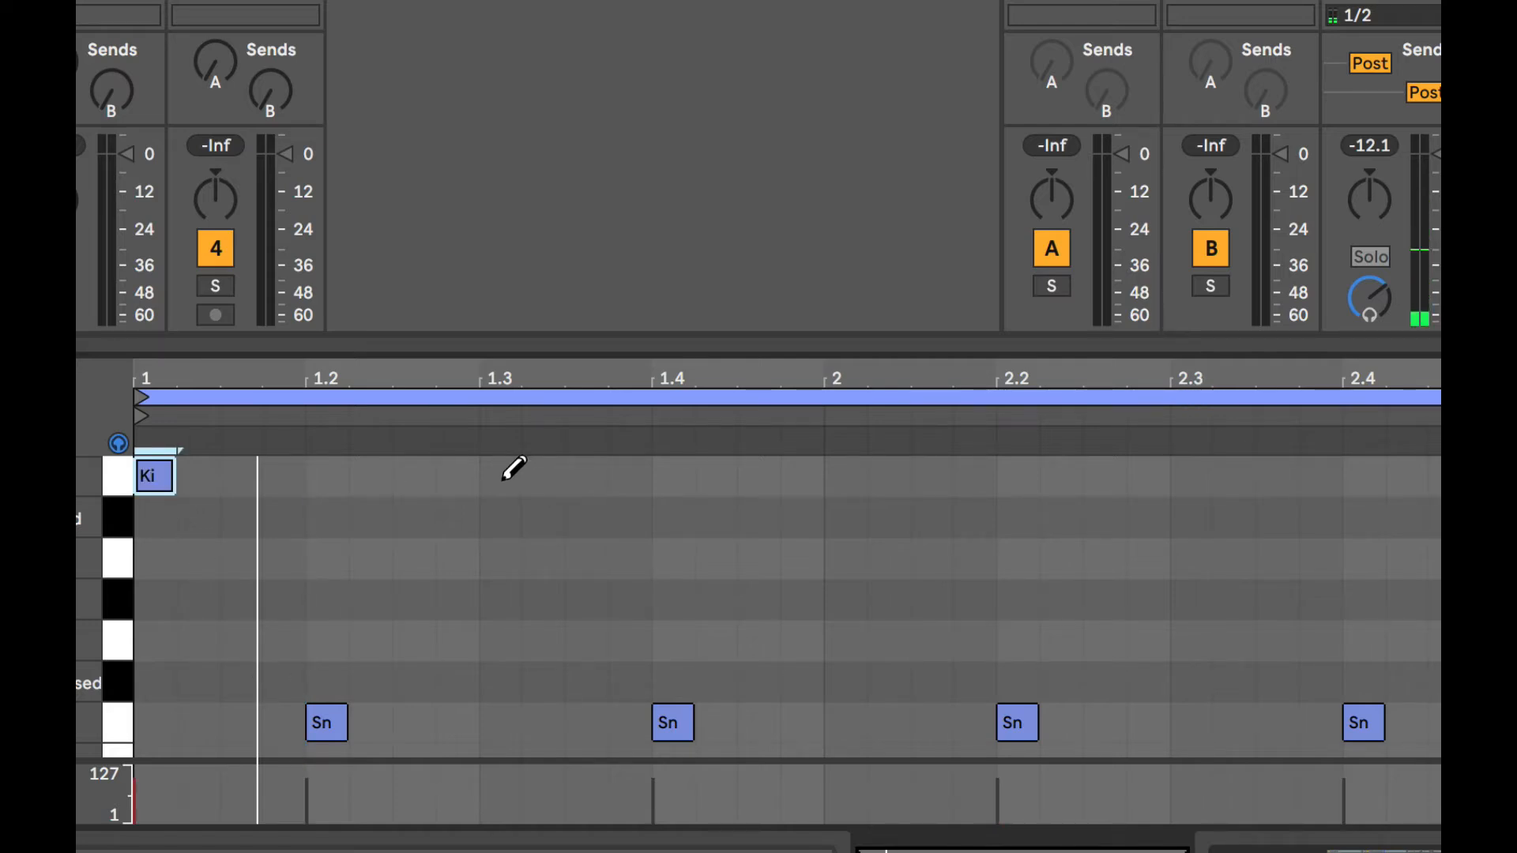
pyautogui.click(509, 472)
pyautogui.click(844, 473)
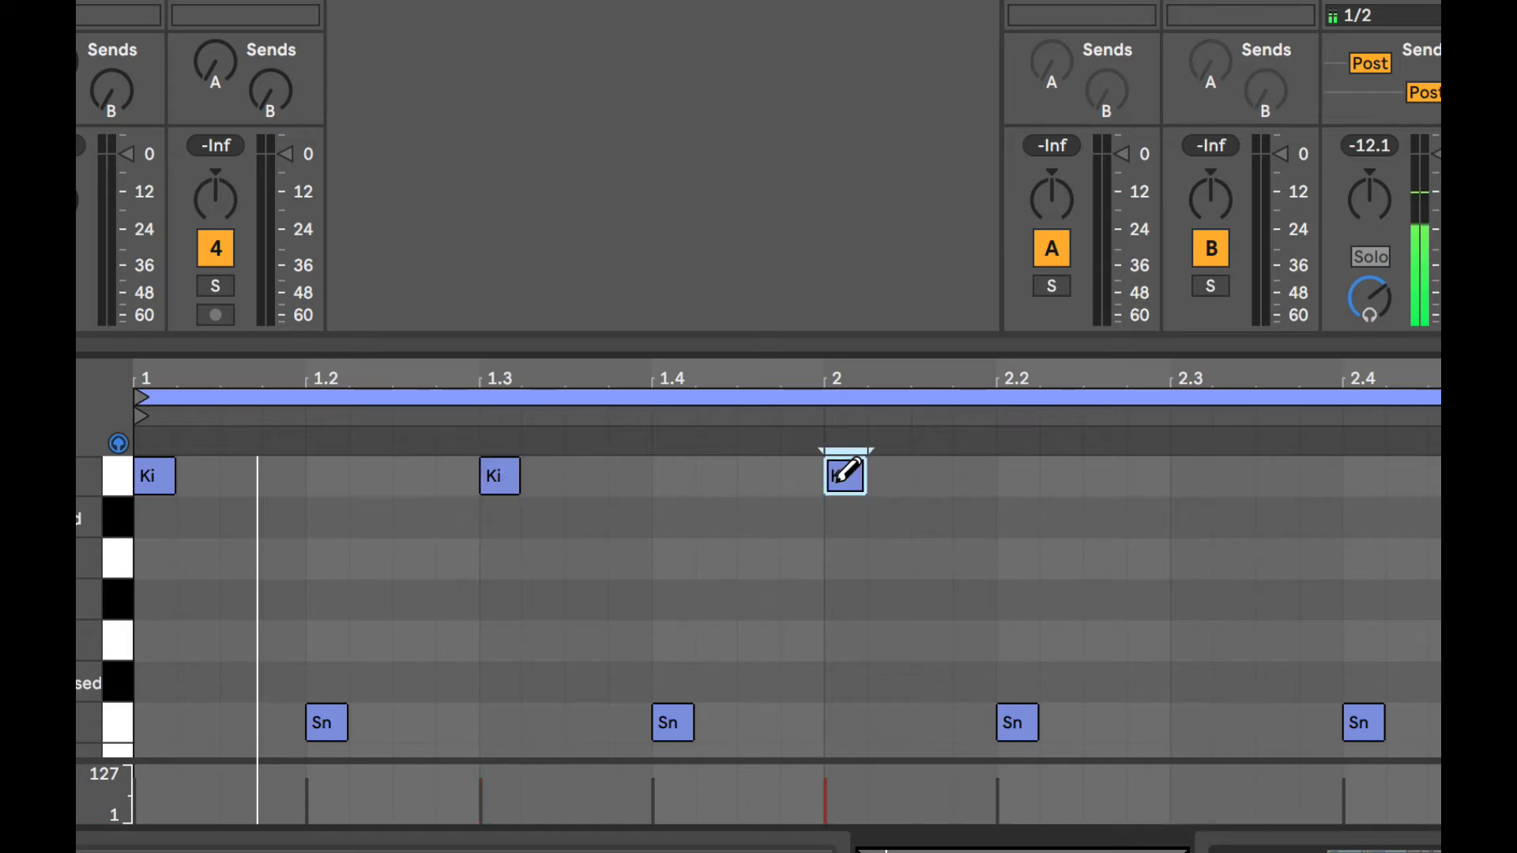
pyautogui.click(1193, 476)
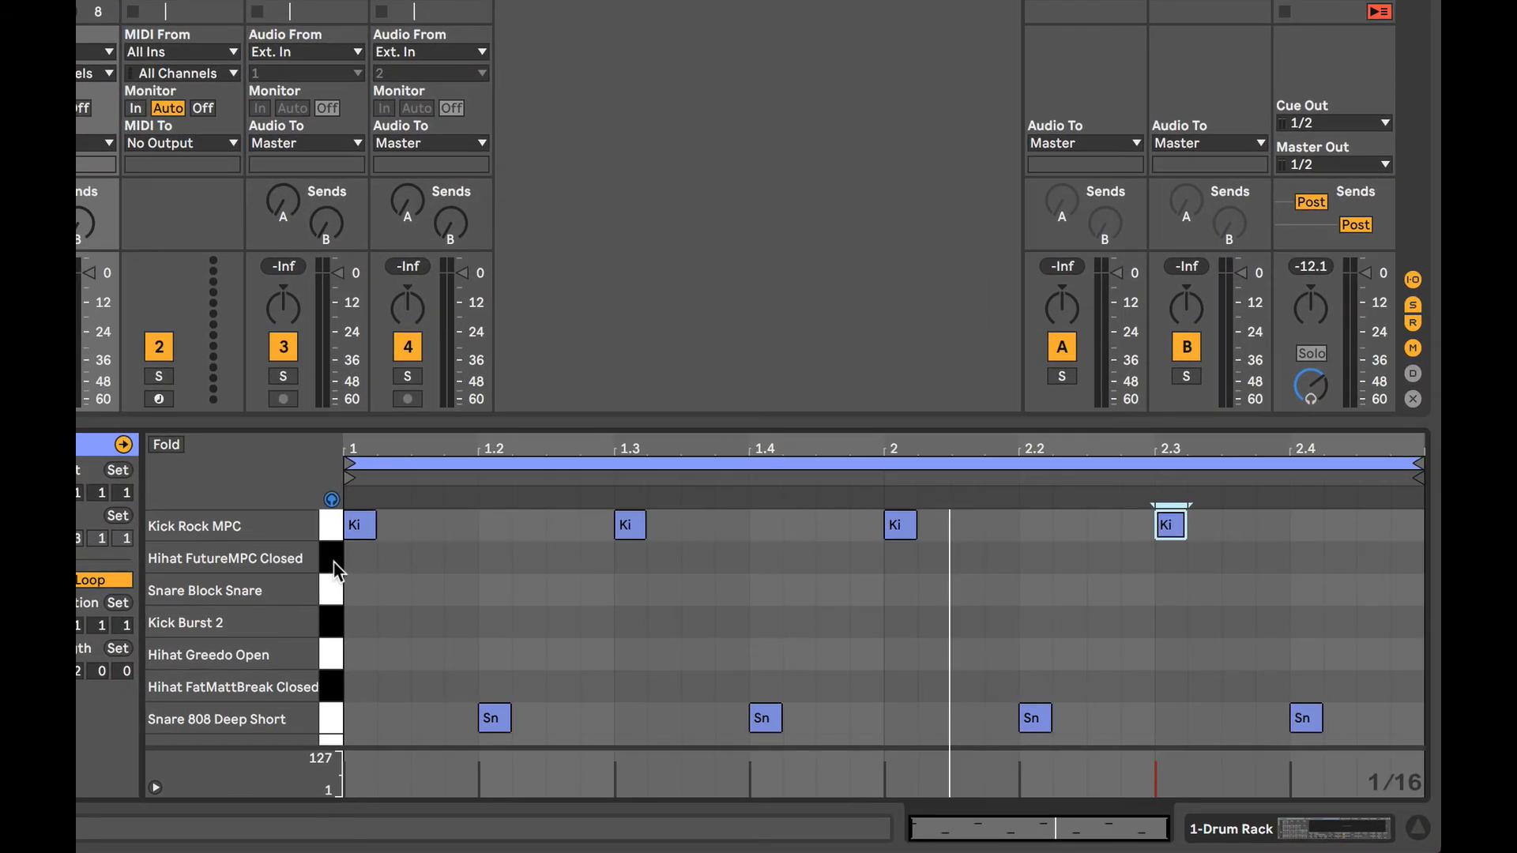
# Audition the lanes below Kick Rock MPC, comparing Hihat FutureMPC Closed with Hihat FatMattBreak Closed.
pyautogui.click(333, 562)
pyautogui.click(333, 591)
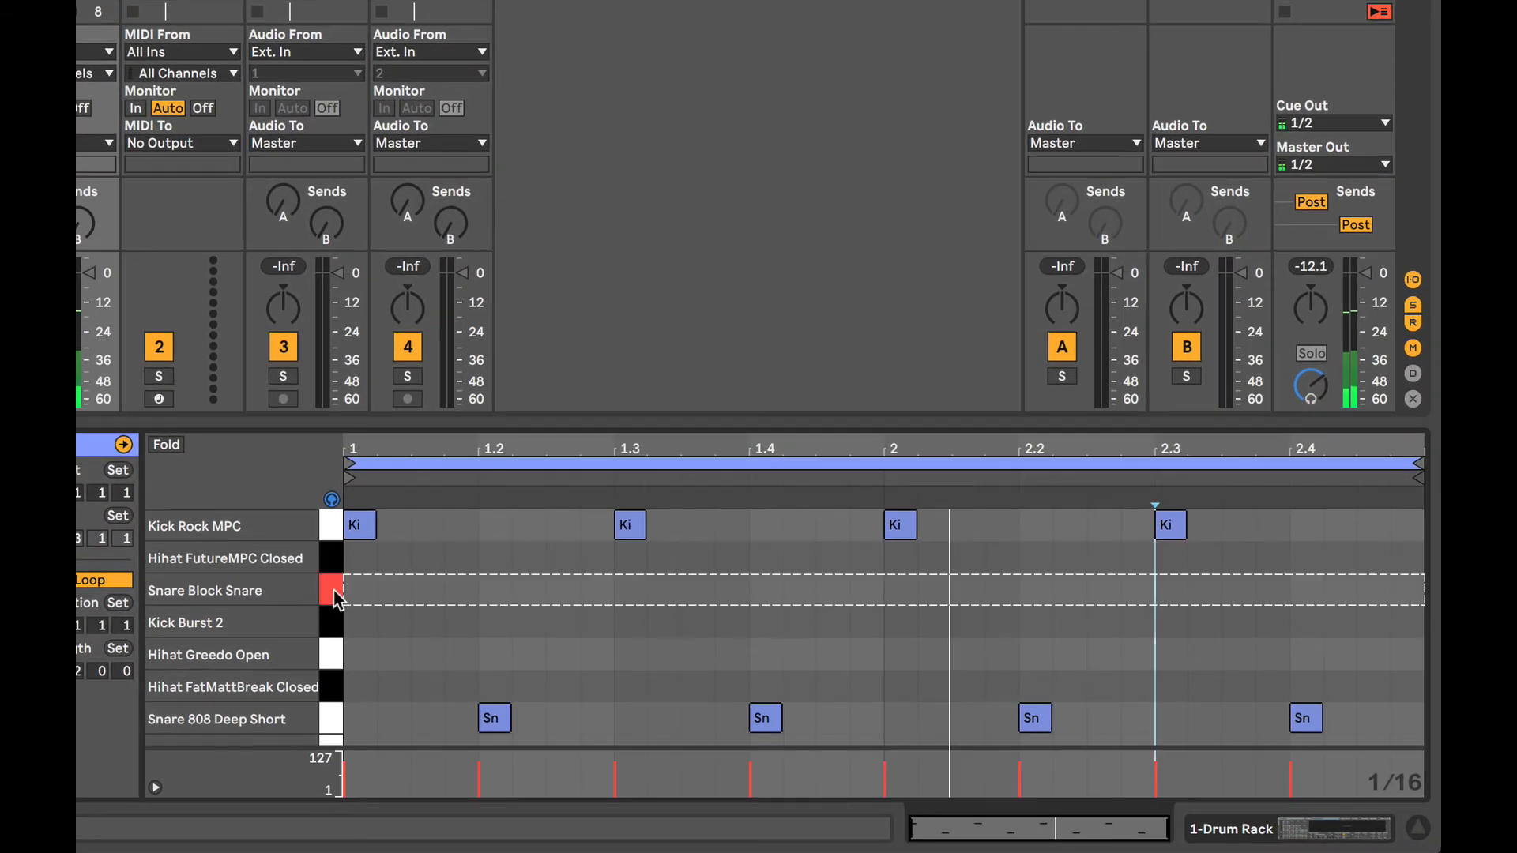
pyautogui.click(333, 620)
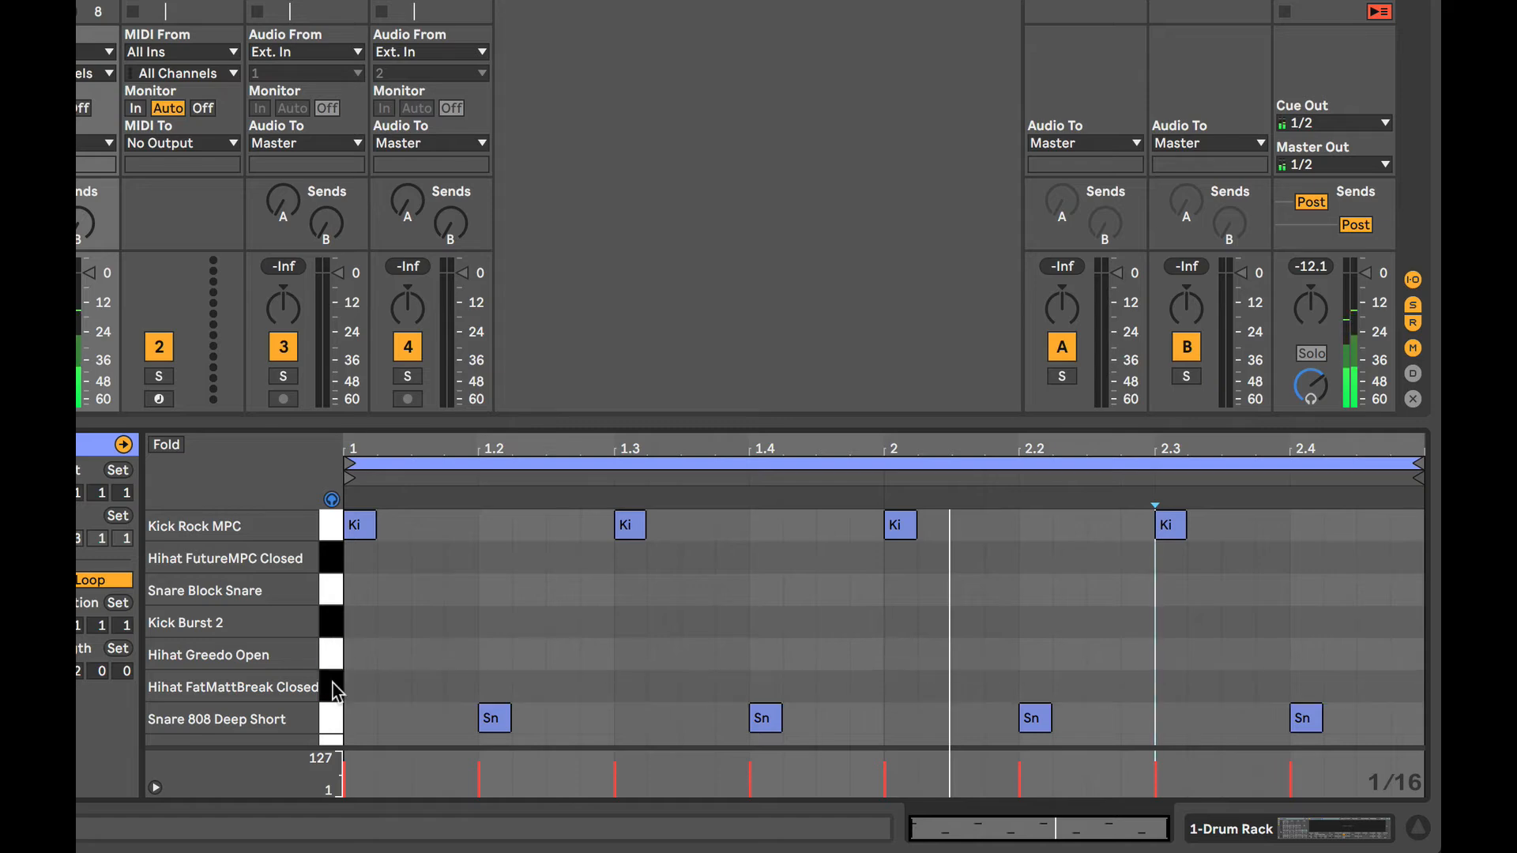
pyautogui.click(334, 686)
pyautogui.click(334, 558)
pyautogui.click(334, 685)
pyautogui.click(333, 558)
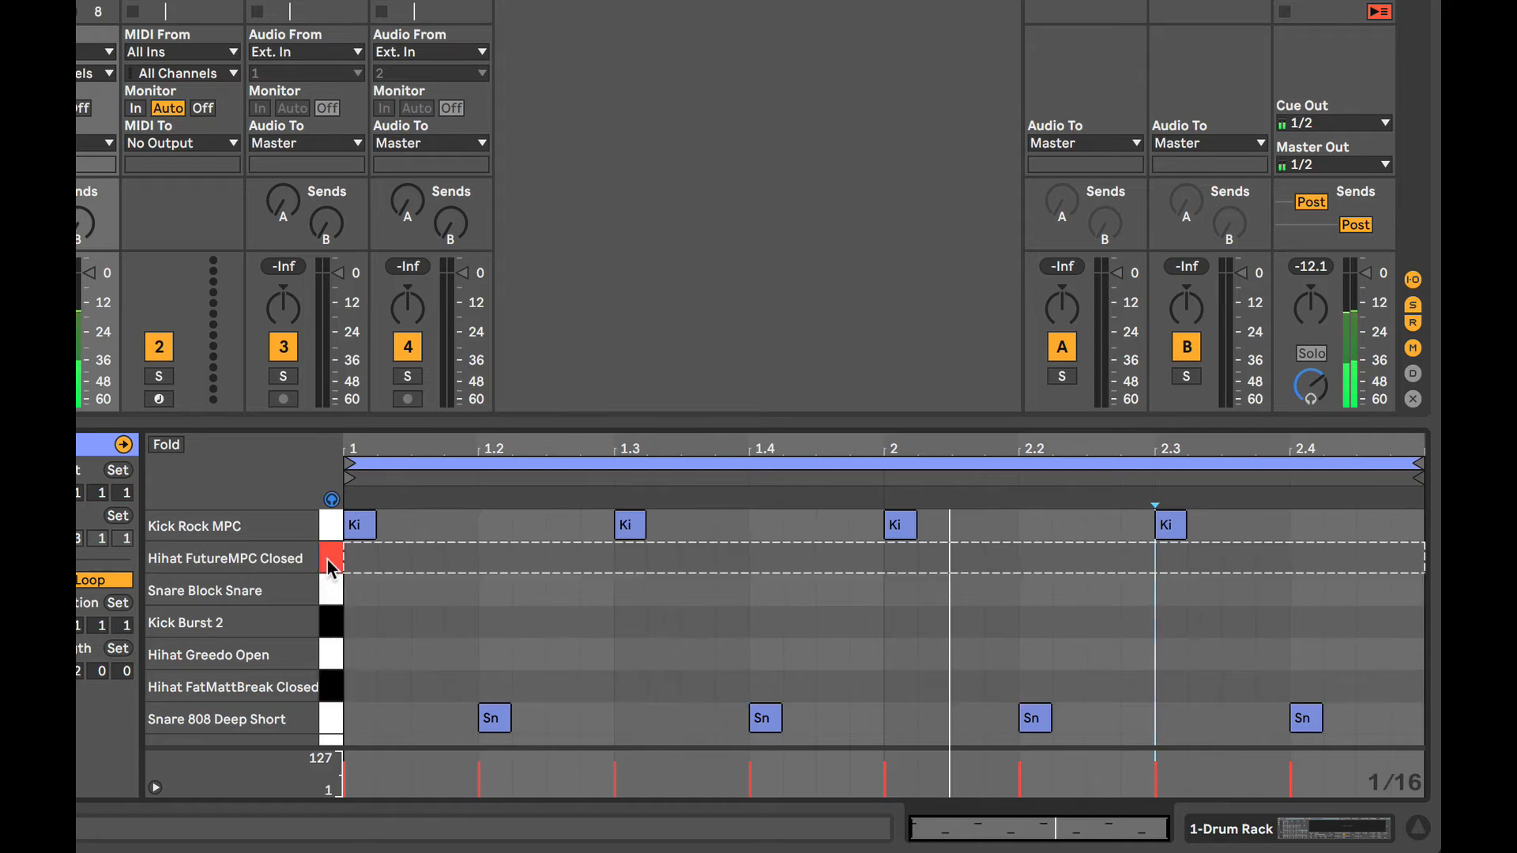
pyautogui.click(330, 686)
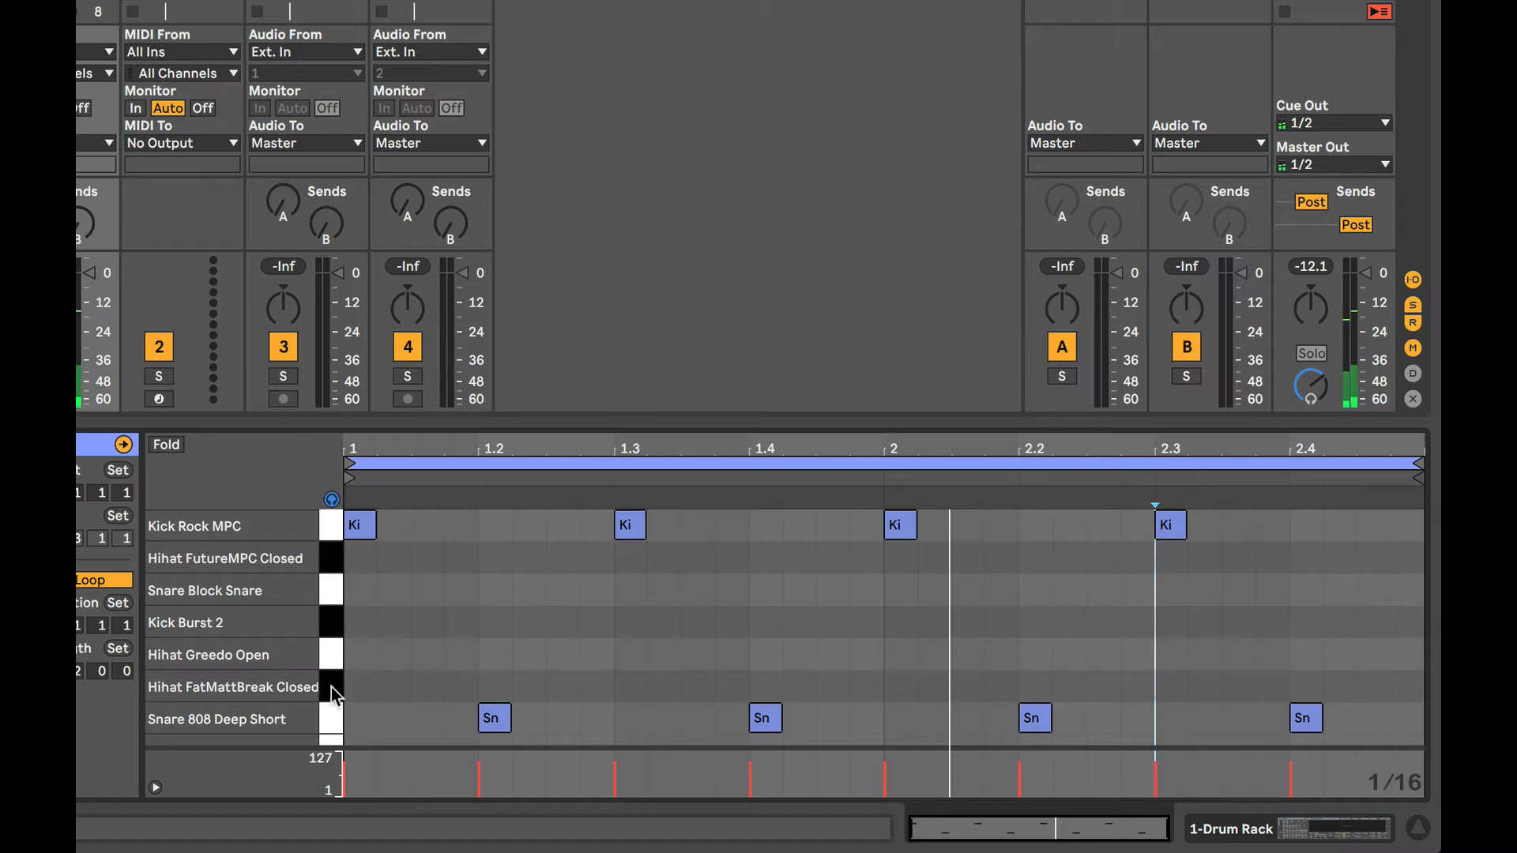
pyautogui.click(331, 686)
pyautogui.click(330, 686)
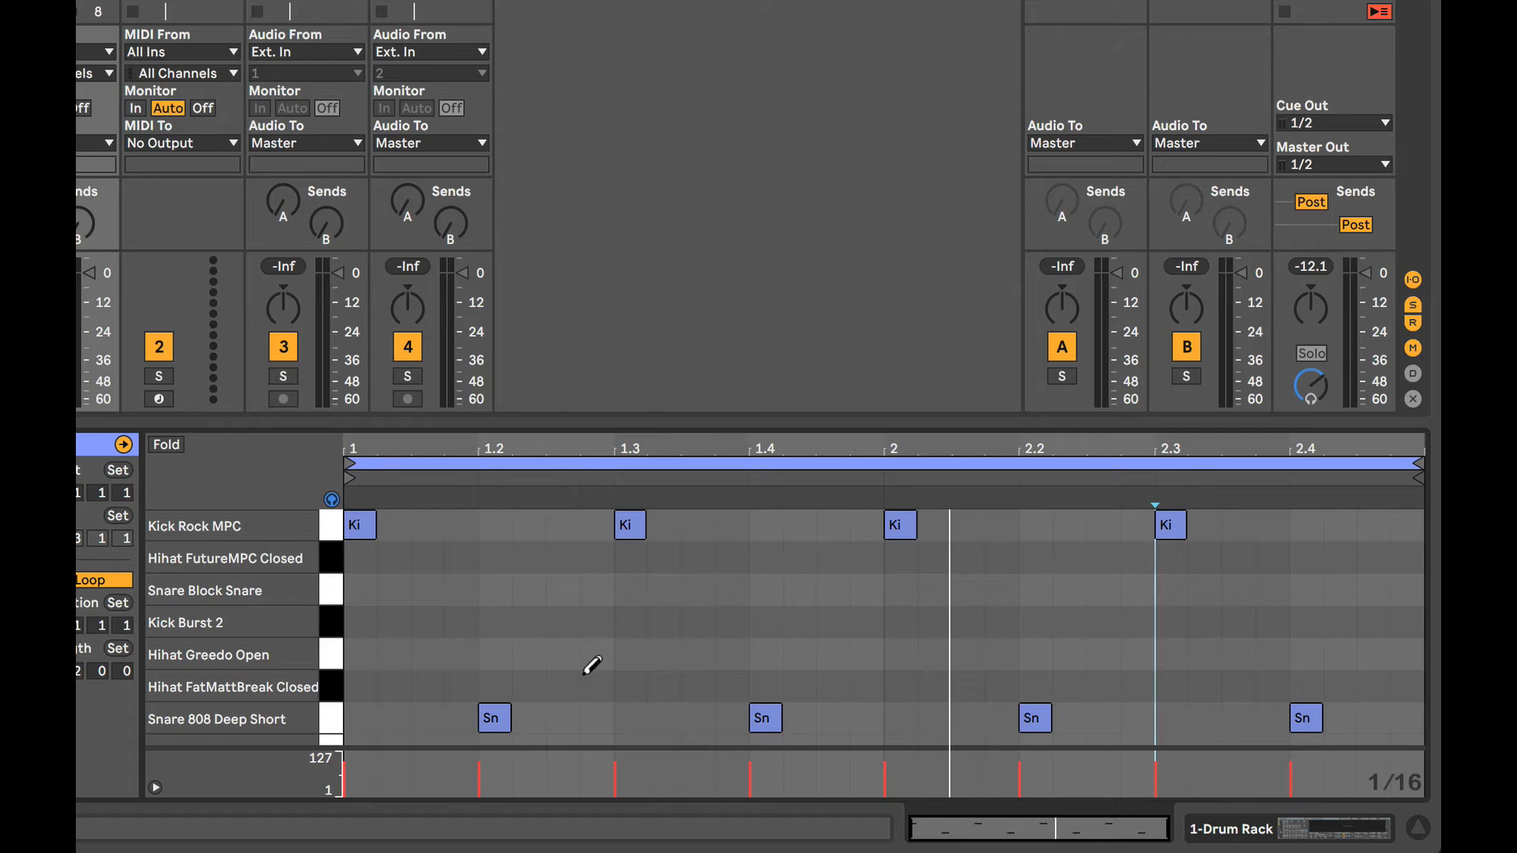
# Set the fixed grid to 1/8, fill both bars of the Hihat FatMattBreak Closed lane with eighth notes, and play the beat.
pyautogui.rightClick(553, 597)
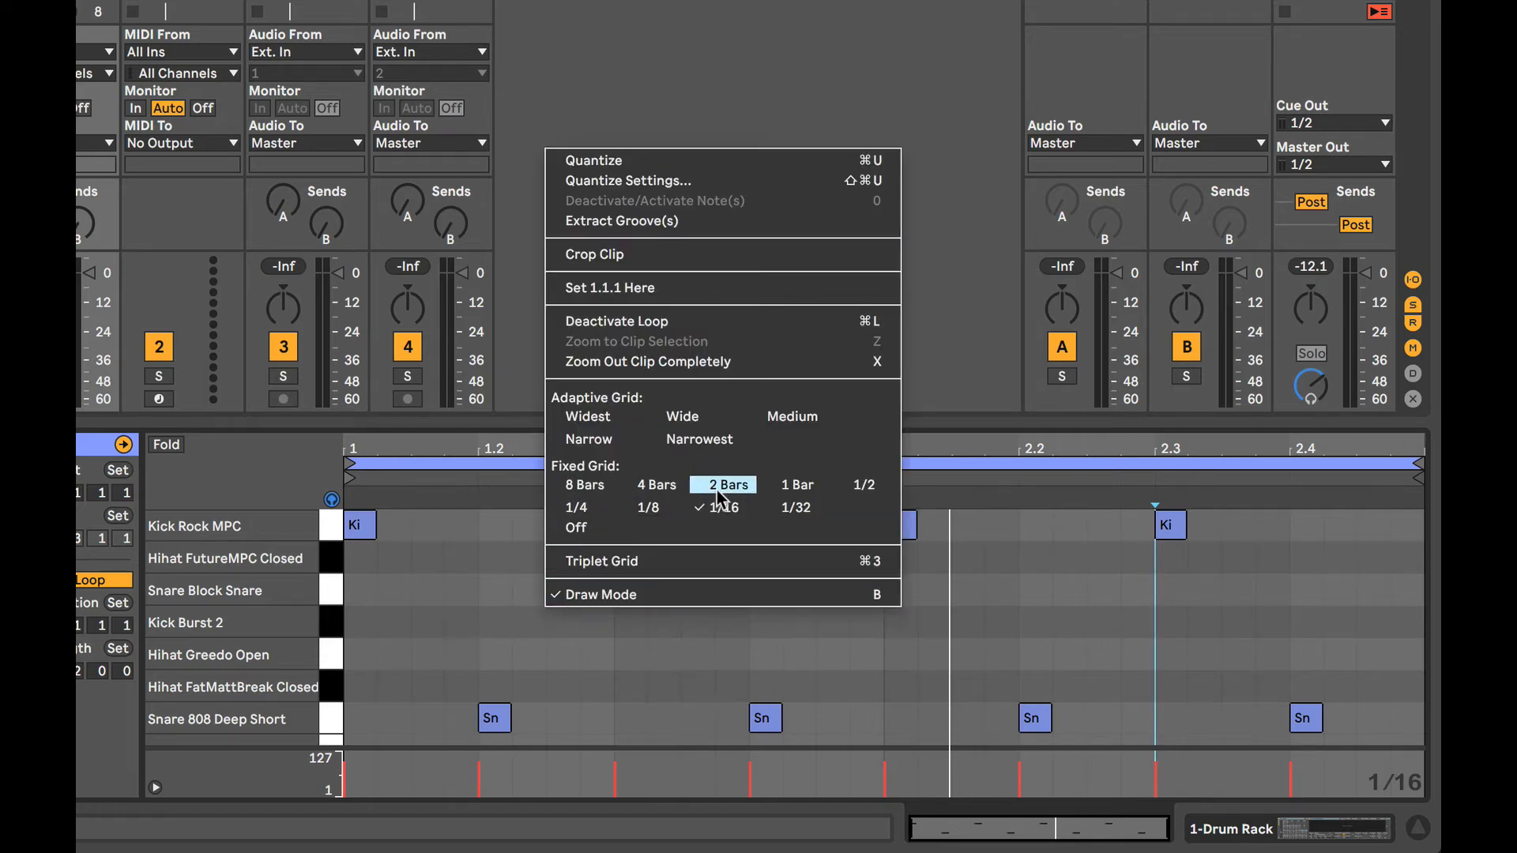
pyautogui.click(648, 508)
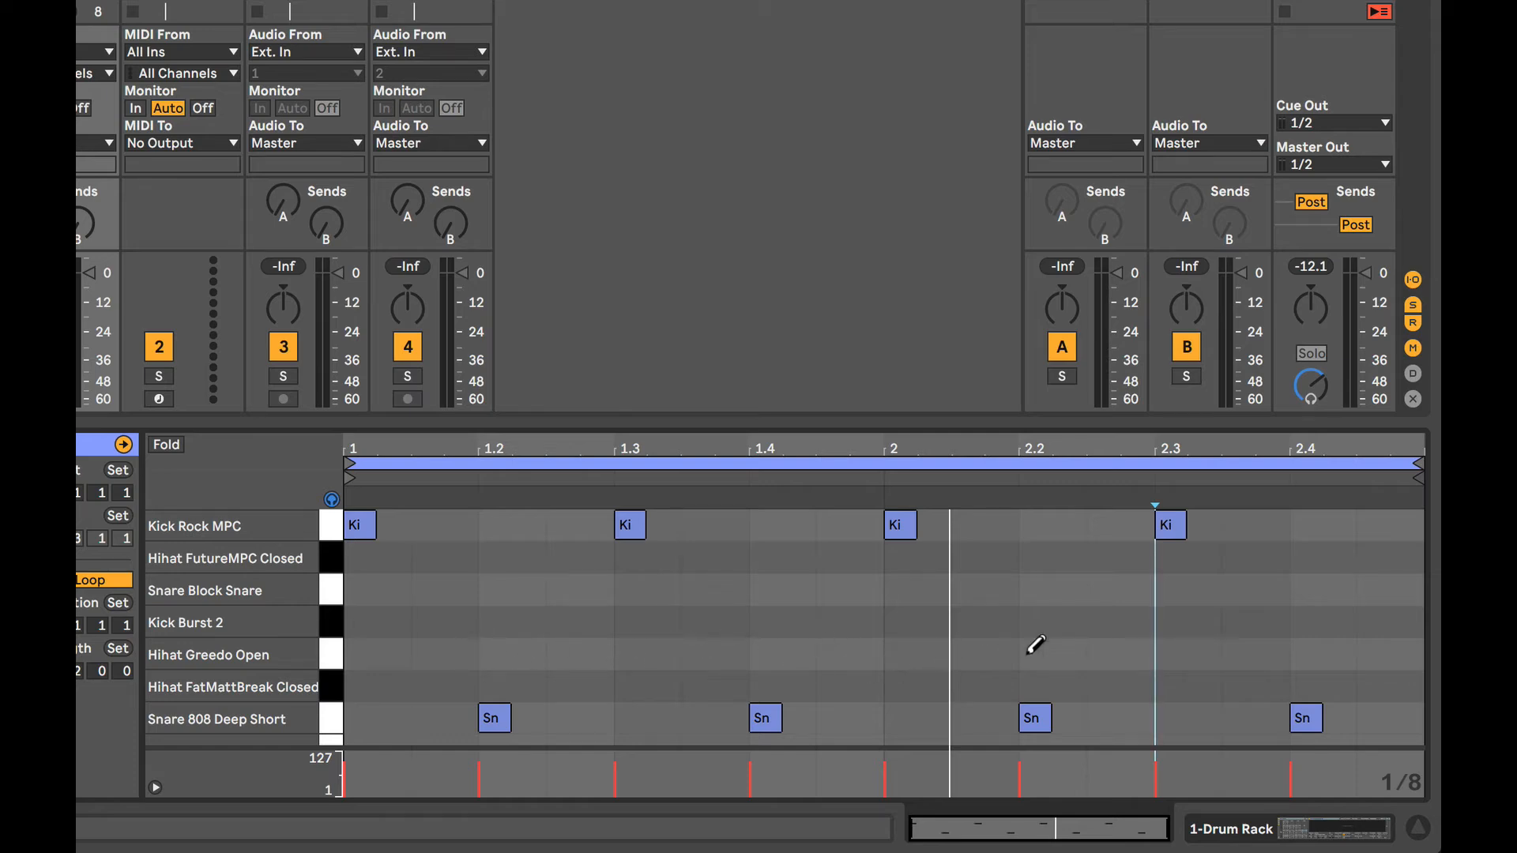
pyautogui.click(330, 688)
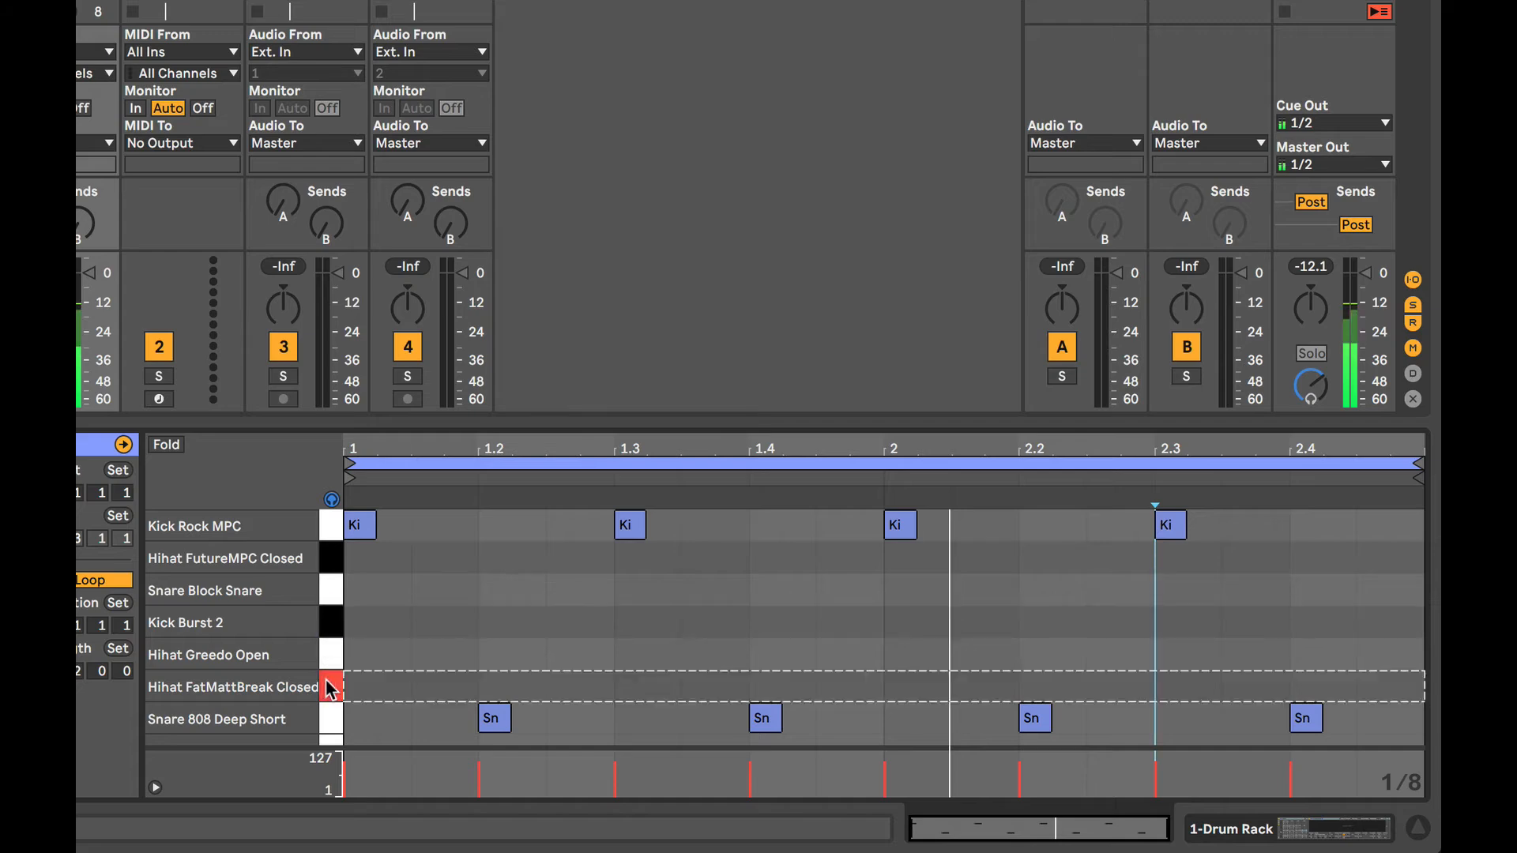
pyautogui.moveTo(377, 684)
pyautogui.mouseDown()
pyautogui.moveTo(1168, 663)
pyautogui.moveTo(1392, 677)
pyautogui.mouseUp()
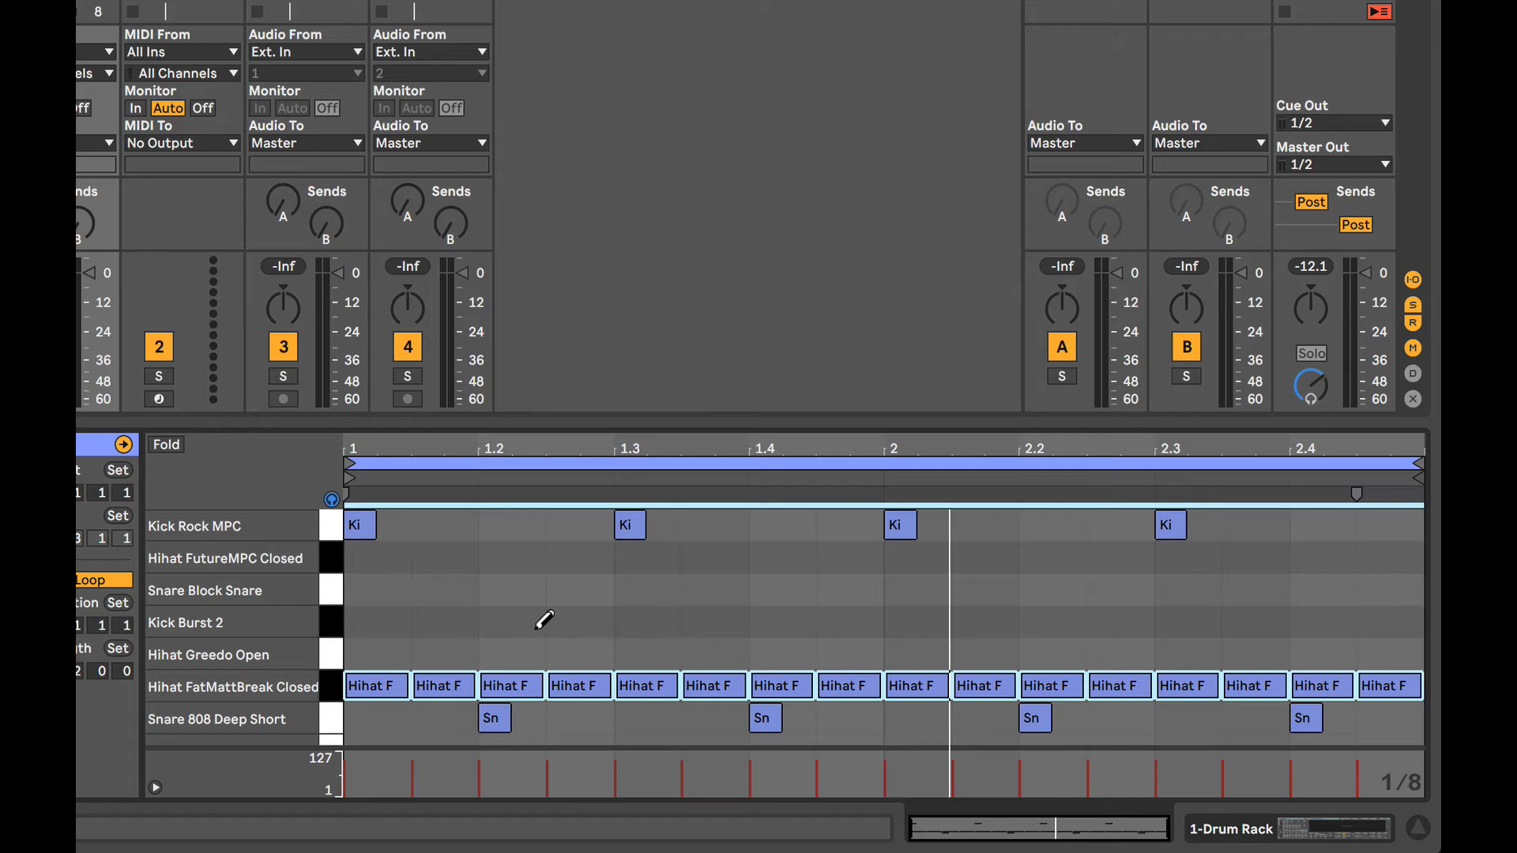
pyautogui.press('space')
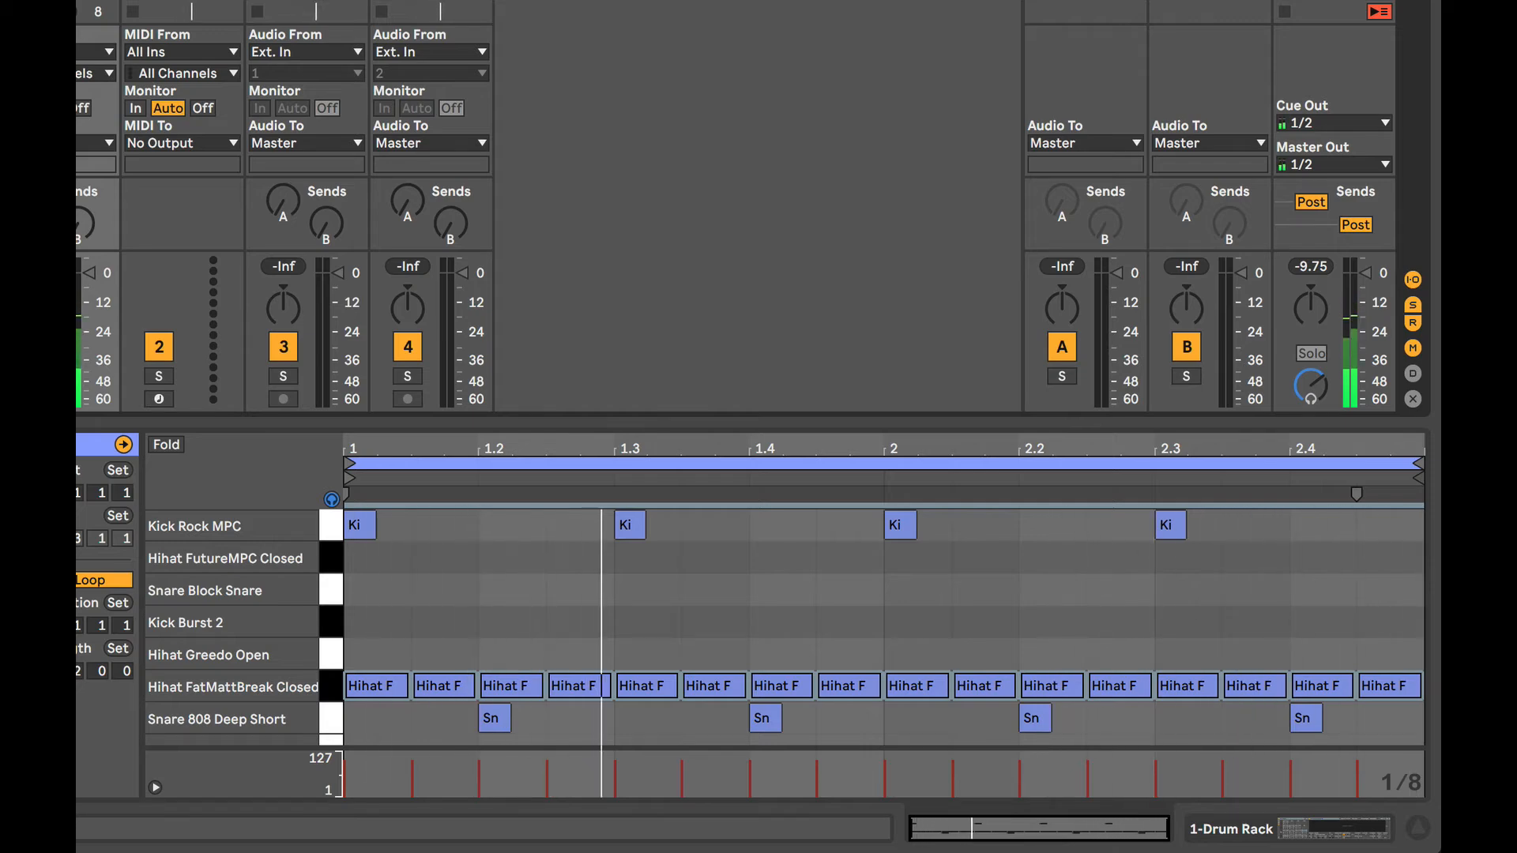
pyautogui.press('space')
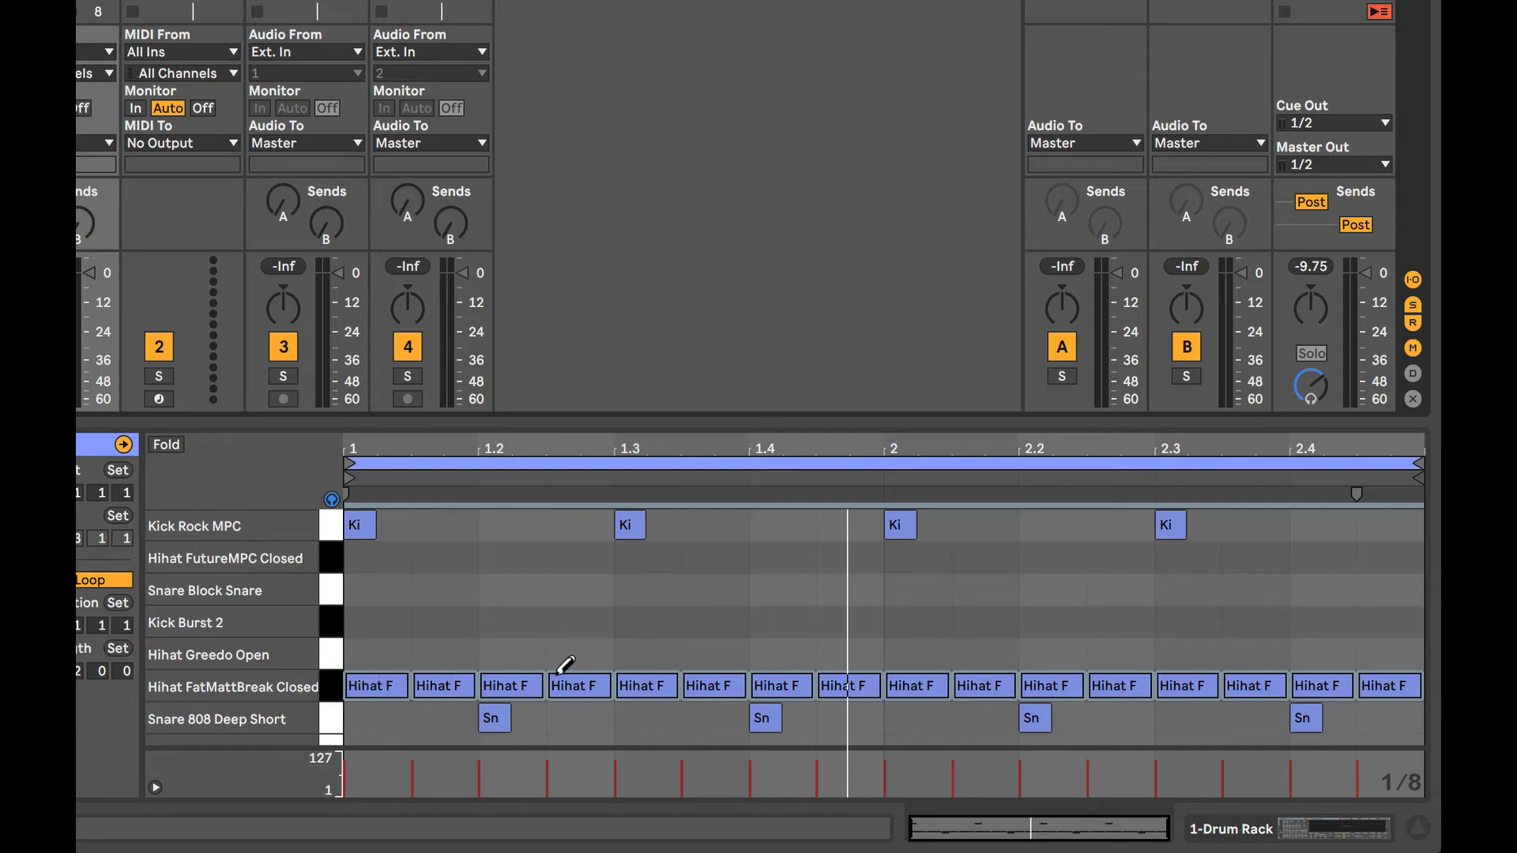
# Move all the Hihat FatMattBreak Closed notes up to the Hihat FutureMPC Closed lane and play the beat.
pyautogui.click(330, 680)
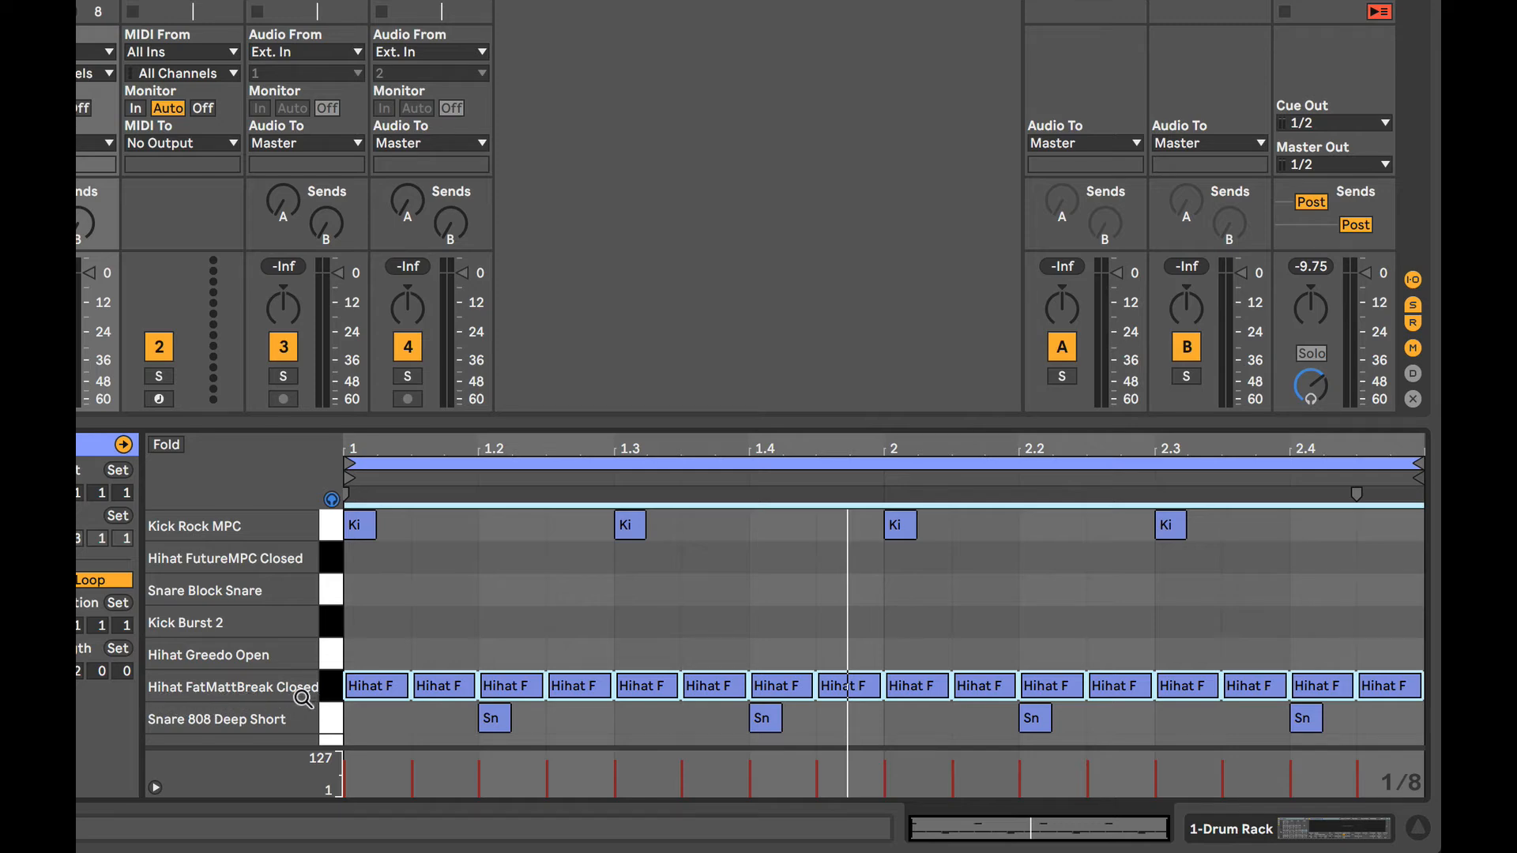
pyautogui.press('Up')
pyautogui.press('Up')
pyautogui.press('Up')
pyautogui.press('Up')
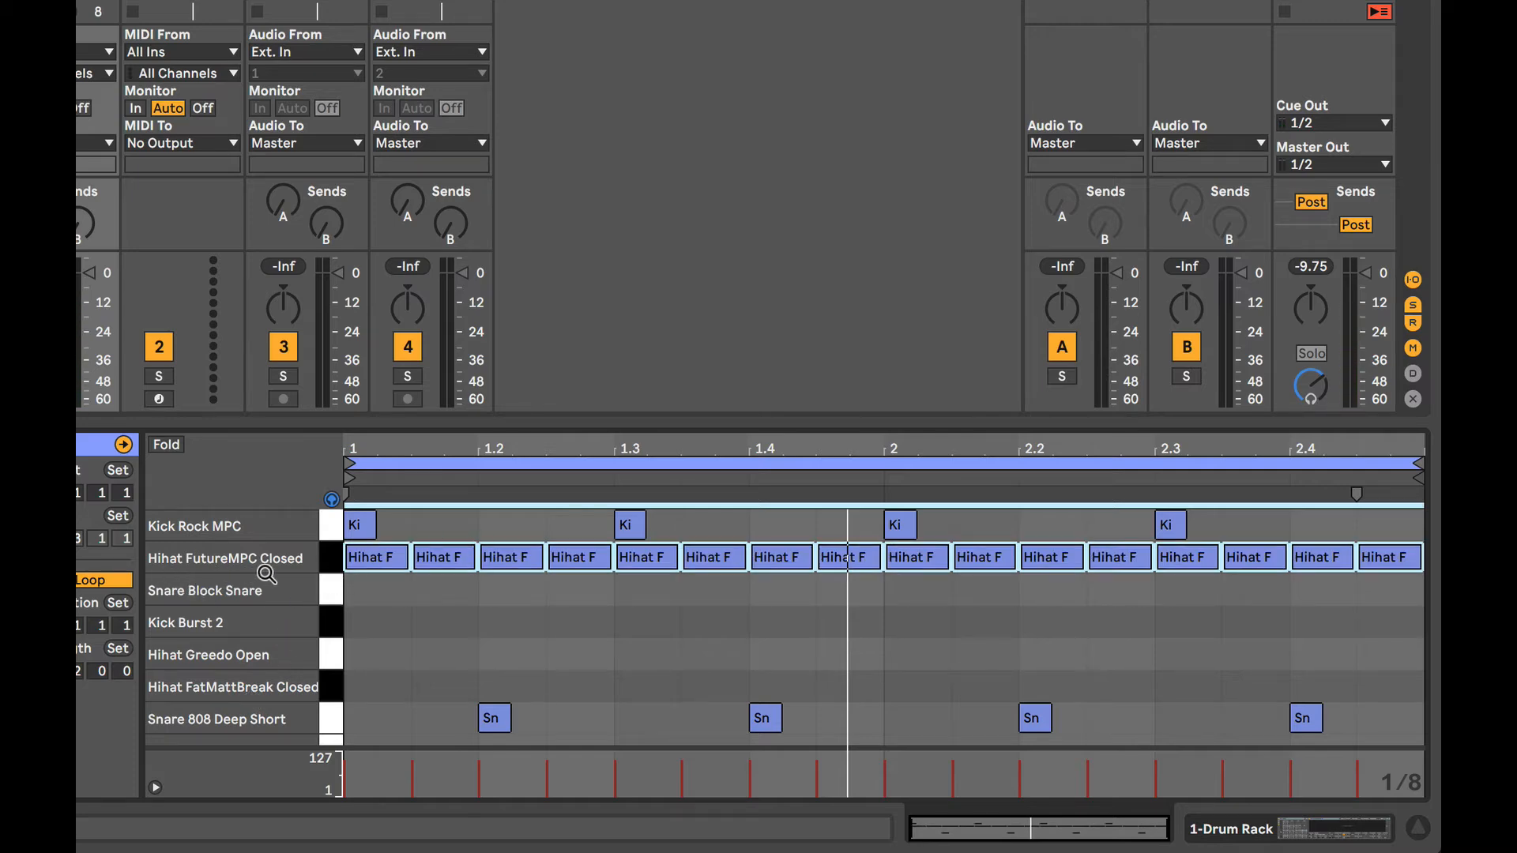
pyautogui.press('space')
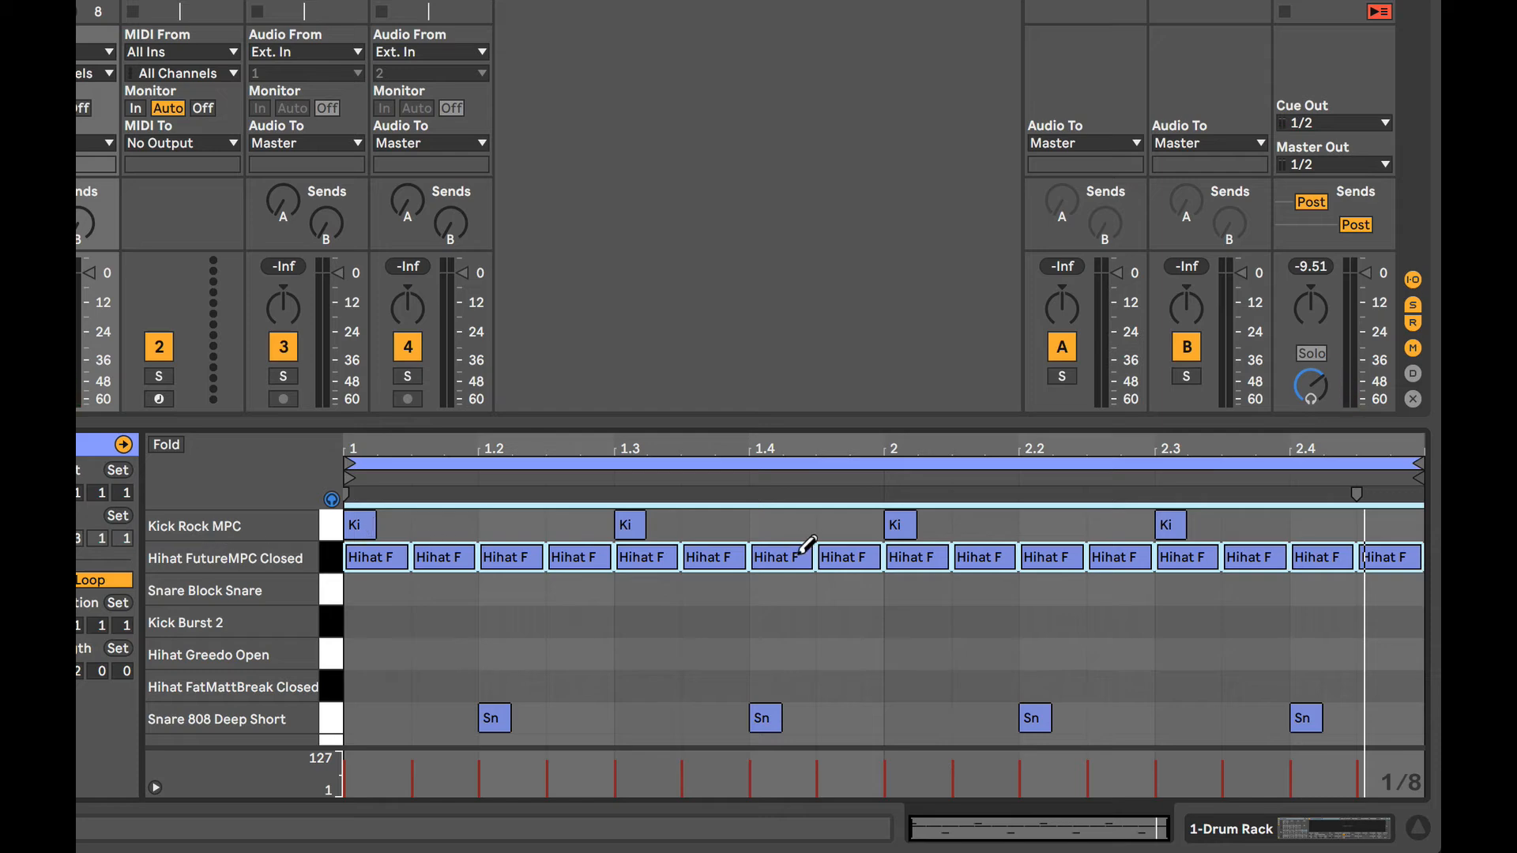
# Move all the Kick Rock MPC notes down to the Kick 90s 2 lane and play the beat.
pyautogui.click(332, 529)
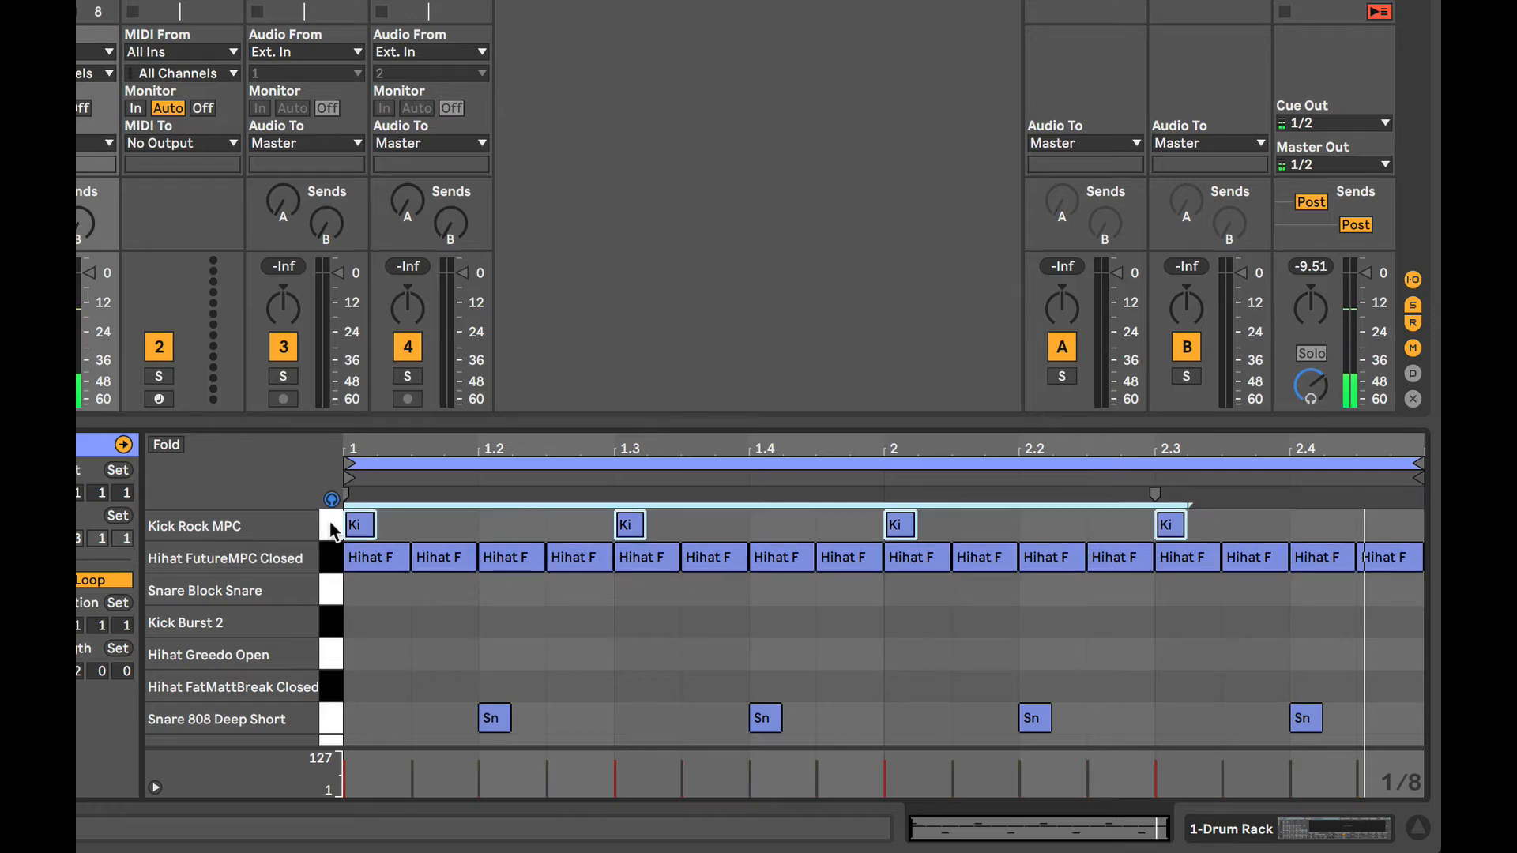
pyautogui.press('Down')
pyautogui.press('Down')
pyautogui.press('Down')
pyautogui.press('Down')
pyautogui.press('Down')
pyautogui.press('Down')
pyautogui.press('Down')
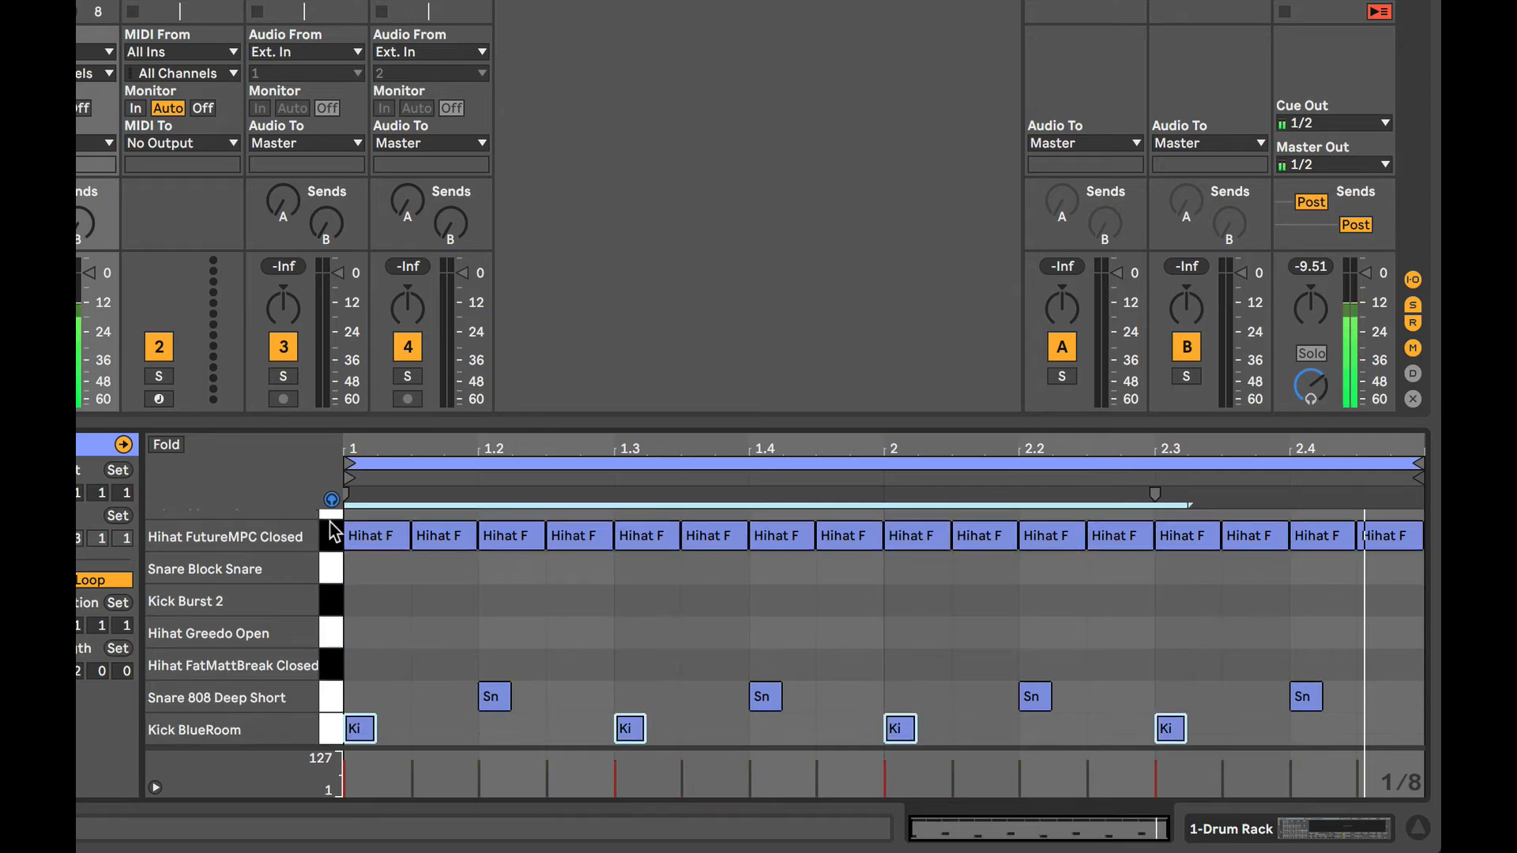
pyautogui.press('Down')
pyautogui.press('Down')
pyautogui.press('Down')
pyautogui.press('Down')
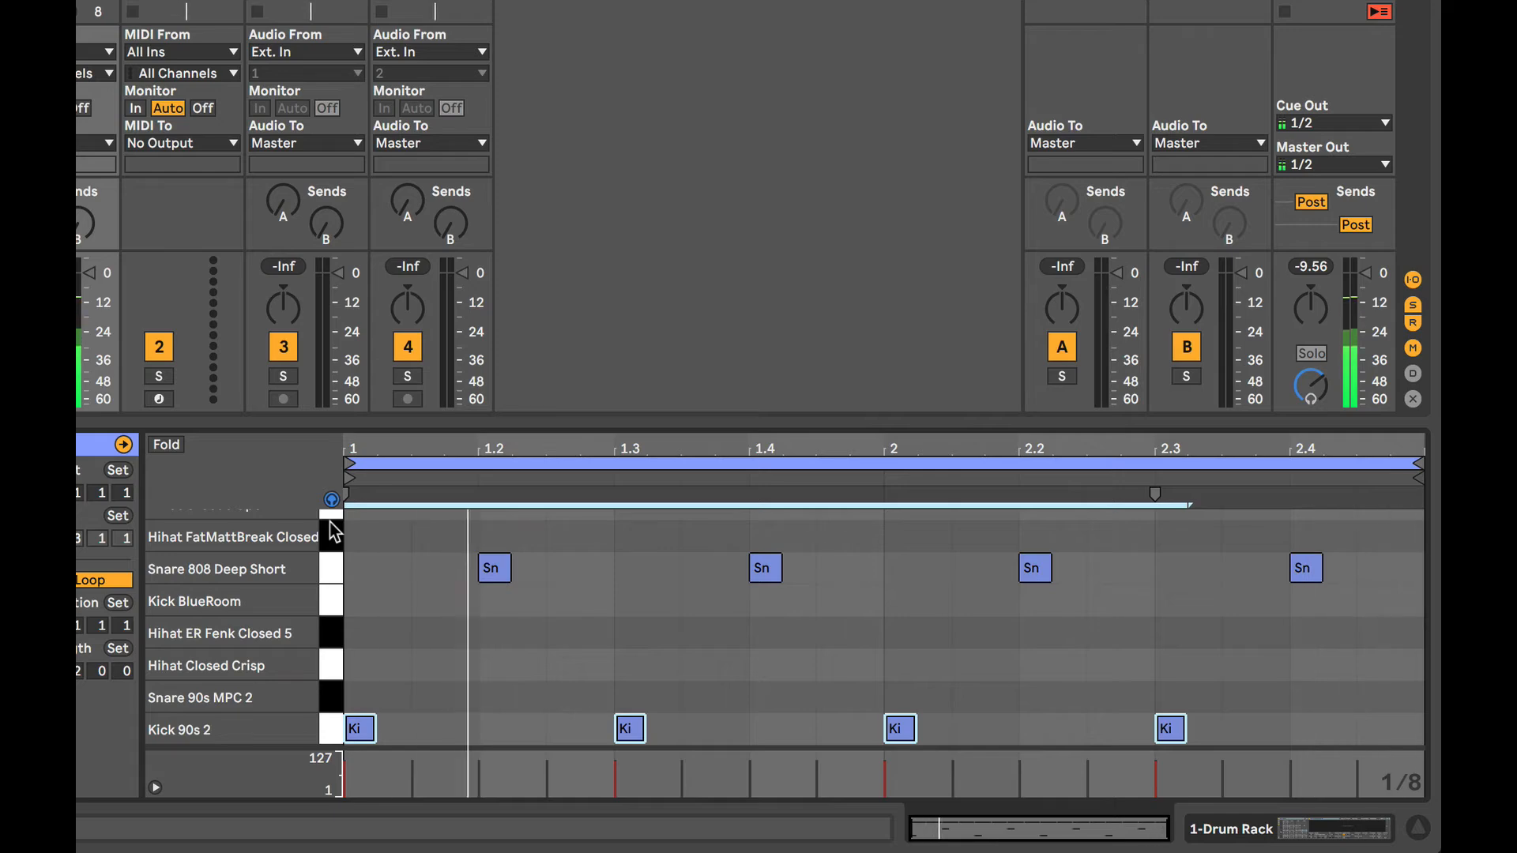
pyautogui.press('space')
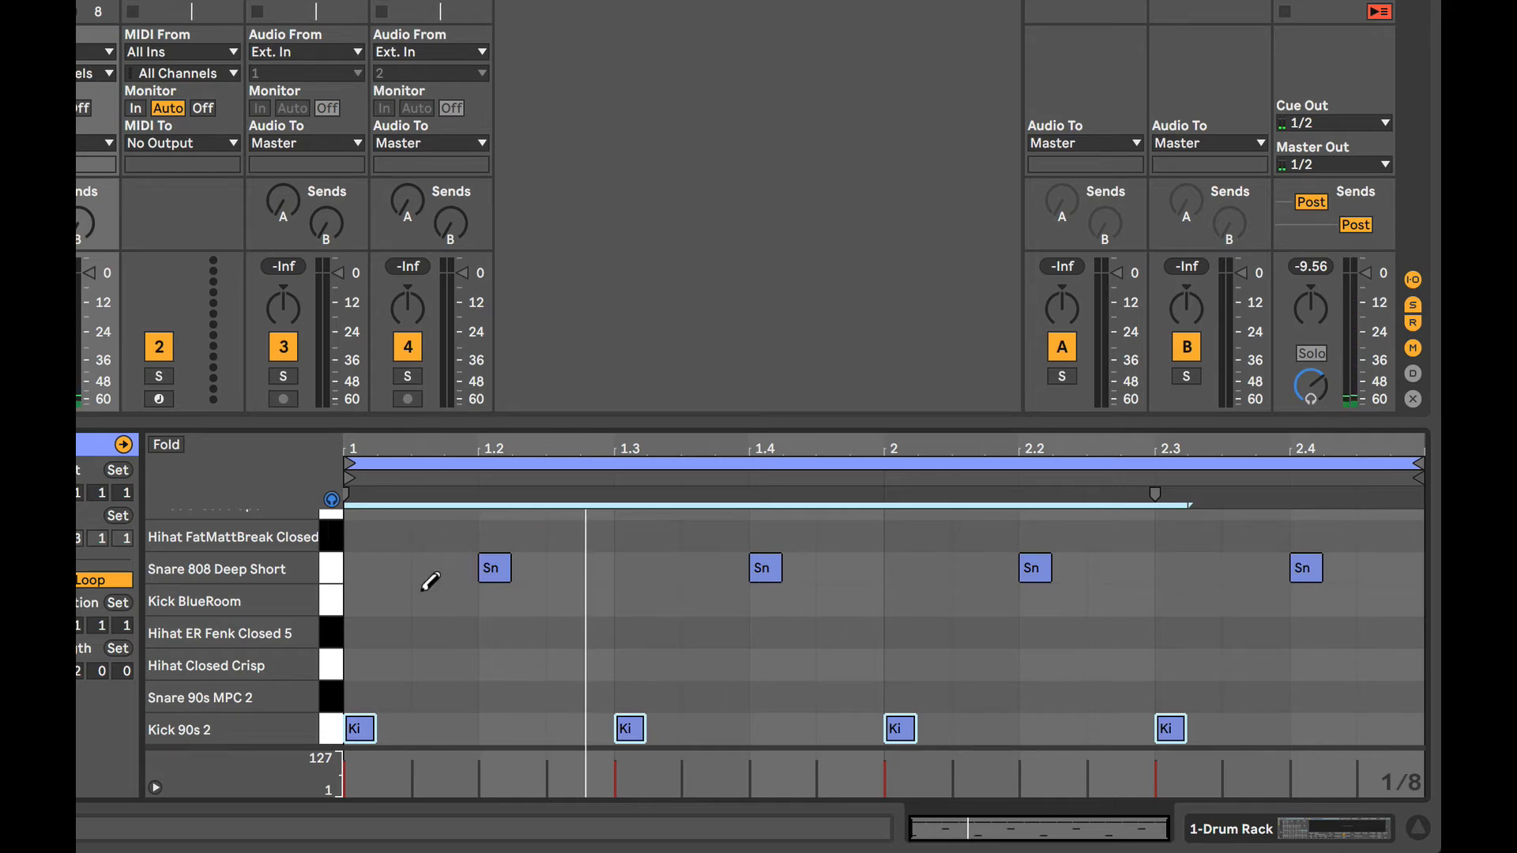
# Examine how the hi-hat, snare and kick notes are spread across the lanes between Kick Rock MPC and Kick 90s 2.
pyautogui.scroll(5, 430, 582)
pyautogui.scroll(-5, 430, 582)
pyautogui.scroll(4, 430, 583)
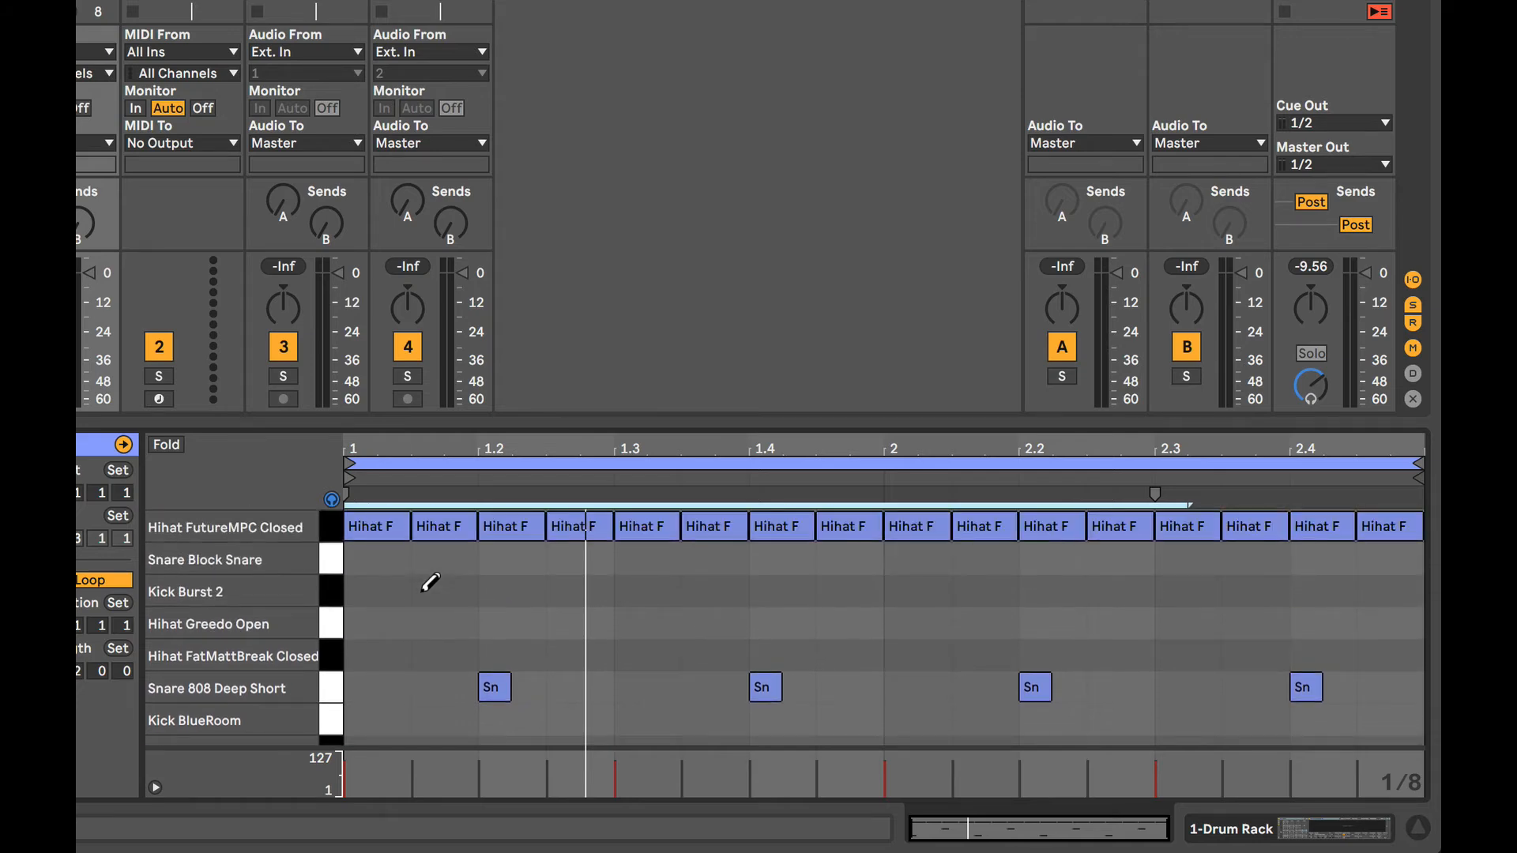
pyautogui.scroll(-4, 430, 583)
pyautogui.scroll(5, 430, 582)
pyautogui.scroll(-5, 430, 582)
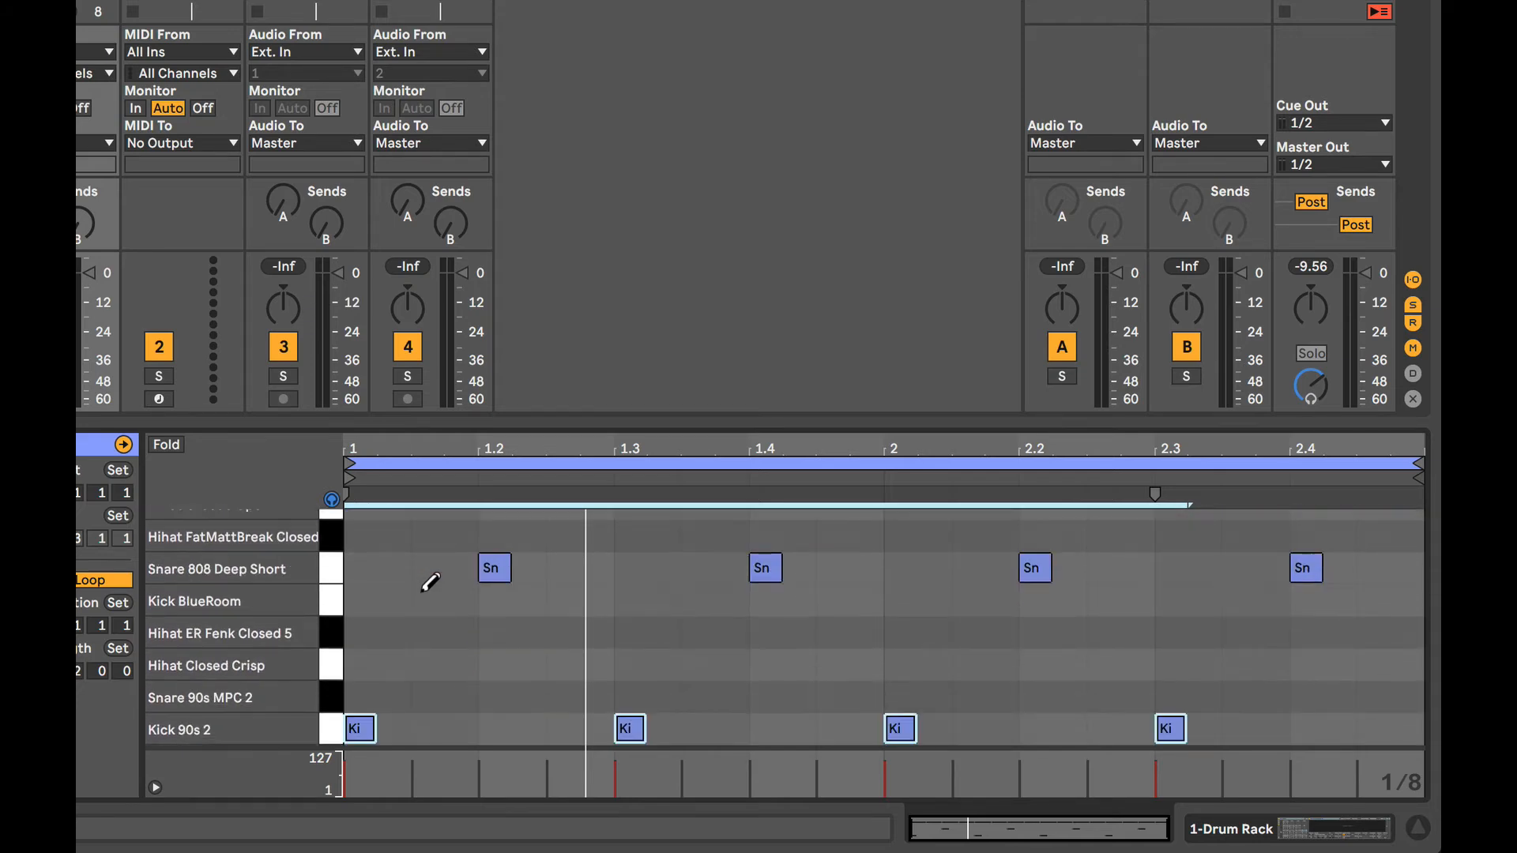
pyautogui.scroll(5, 430, 583)
pyautogui.scroll(-2, 430, 582)
pyautogui.scroll(2, 430, 583)
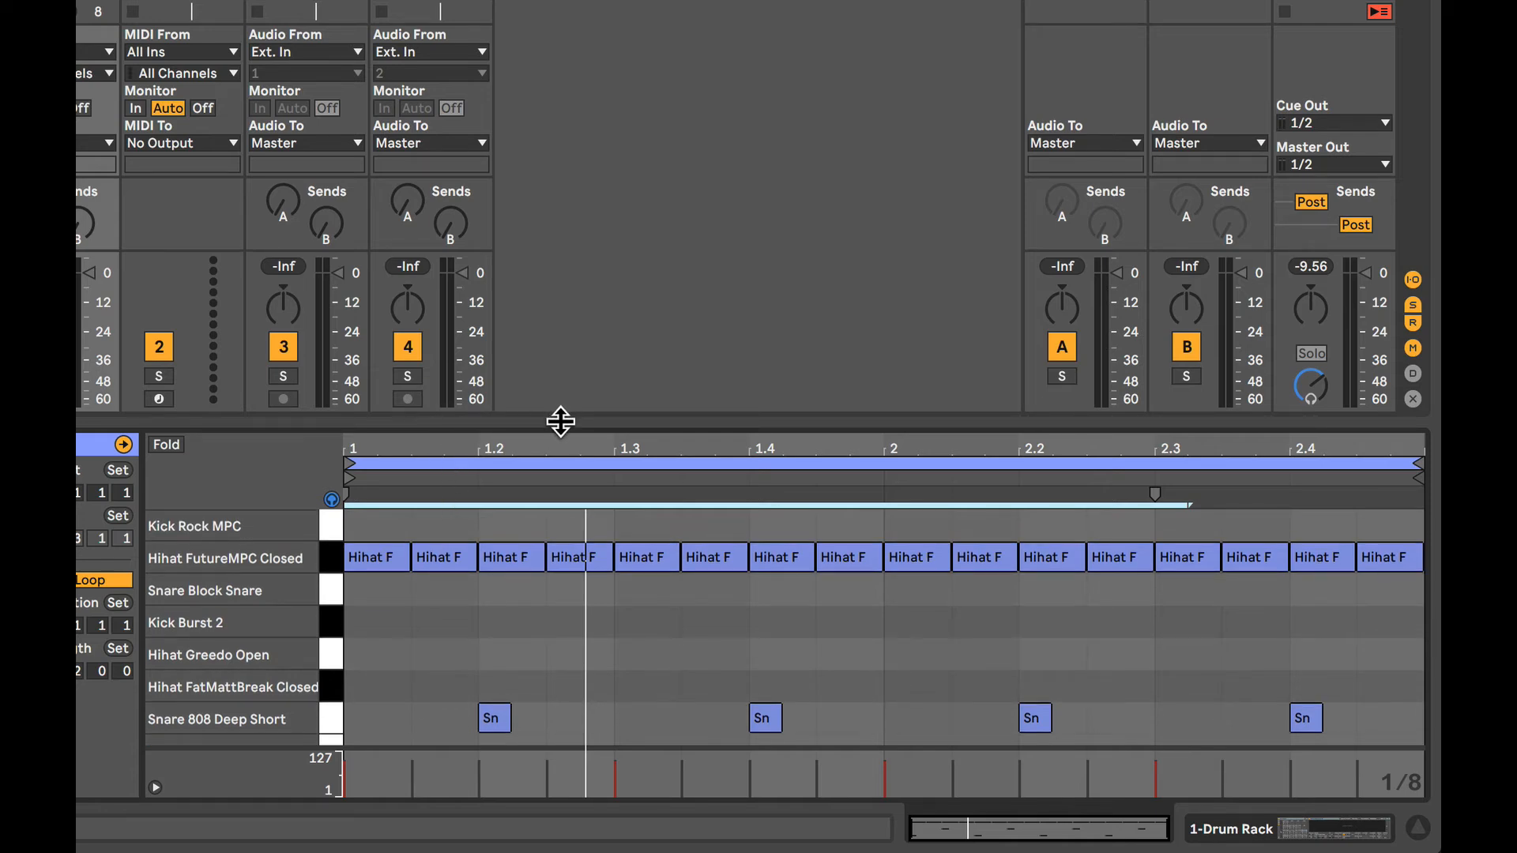
# Audition several drum sounds in the enlarged note editor and draw one eighth note in the Hihat Greedo Open lane at the start of bar 1.
pyautogui.moveTo(559, 420); pyautogui.dragTo(552, 260)
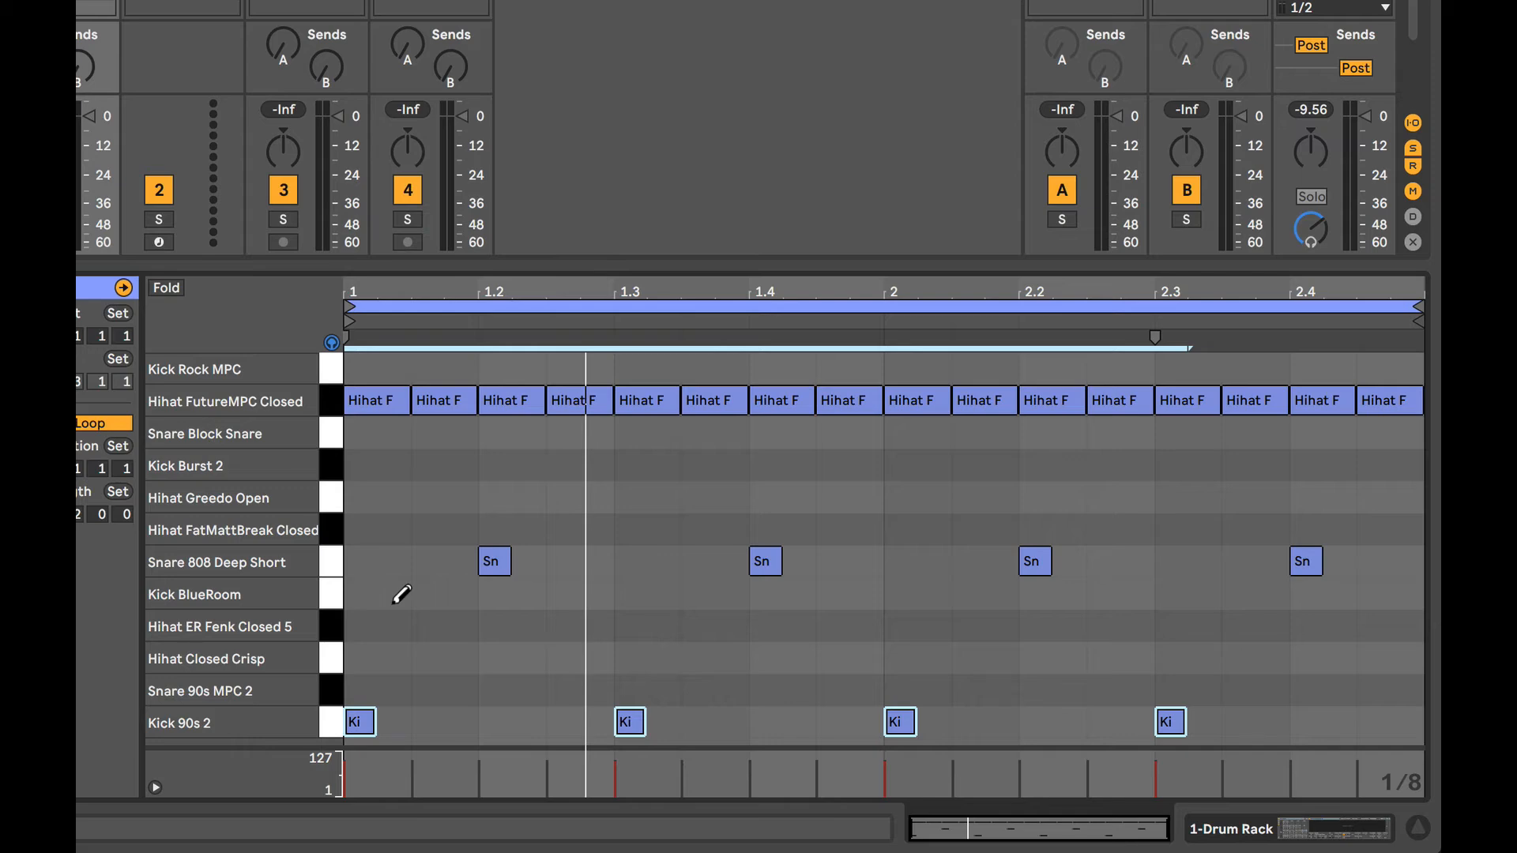
pyautogui.click(330, 680)
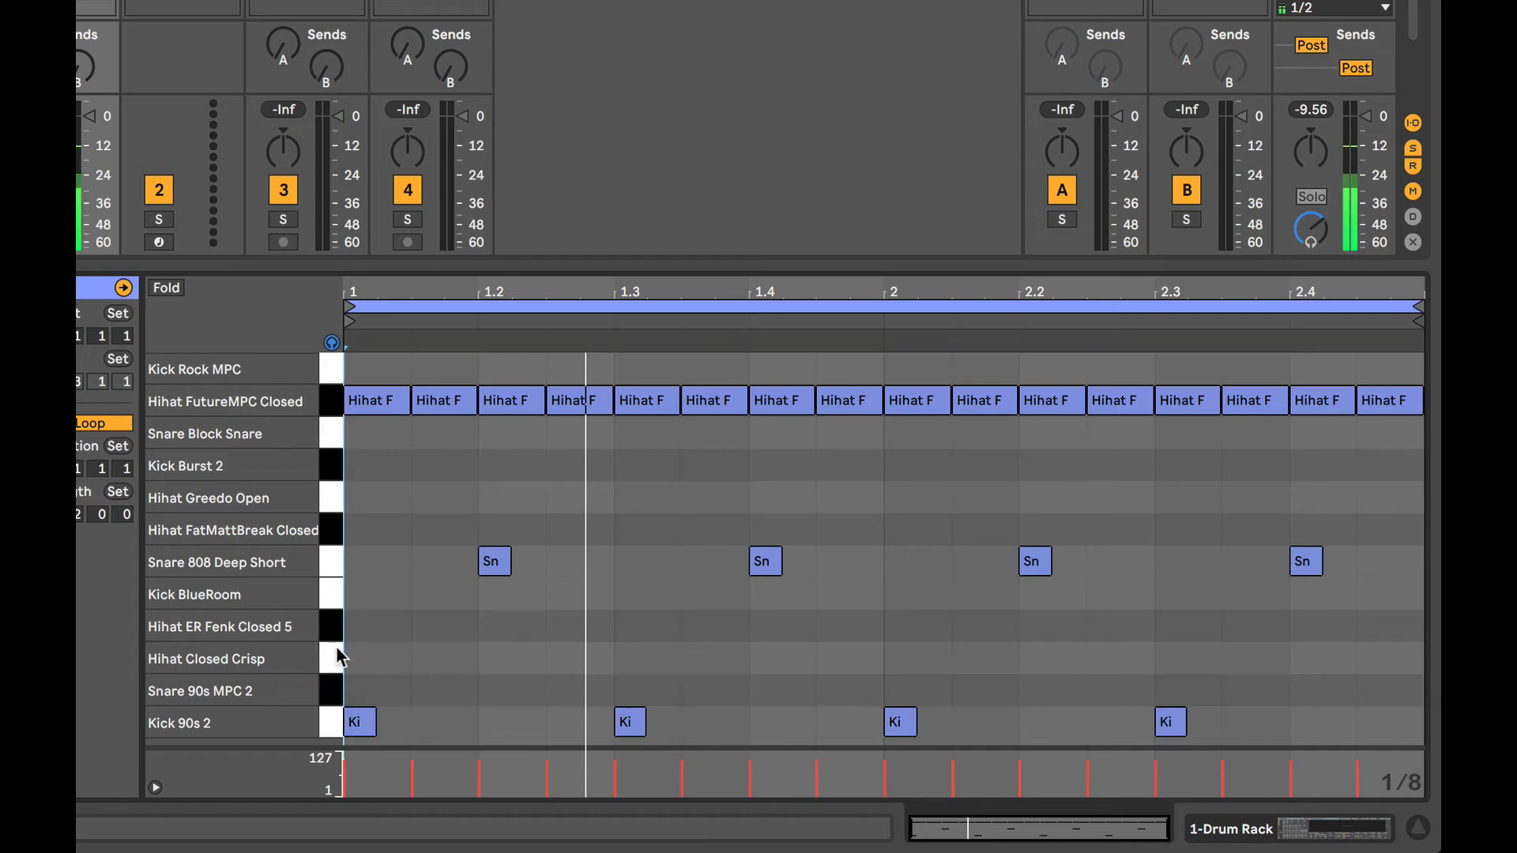
pyautogui.click(327, 583)
pyautogui.click(326, 559)
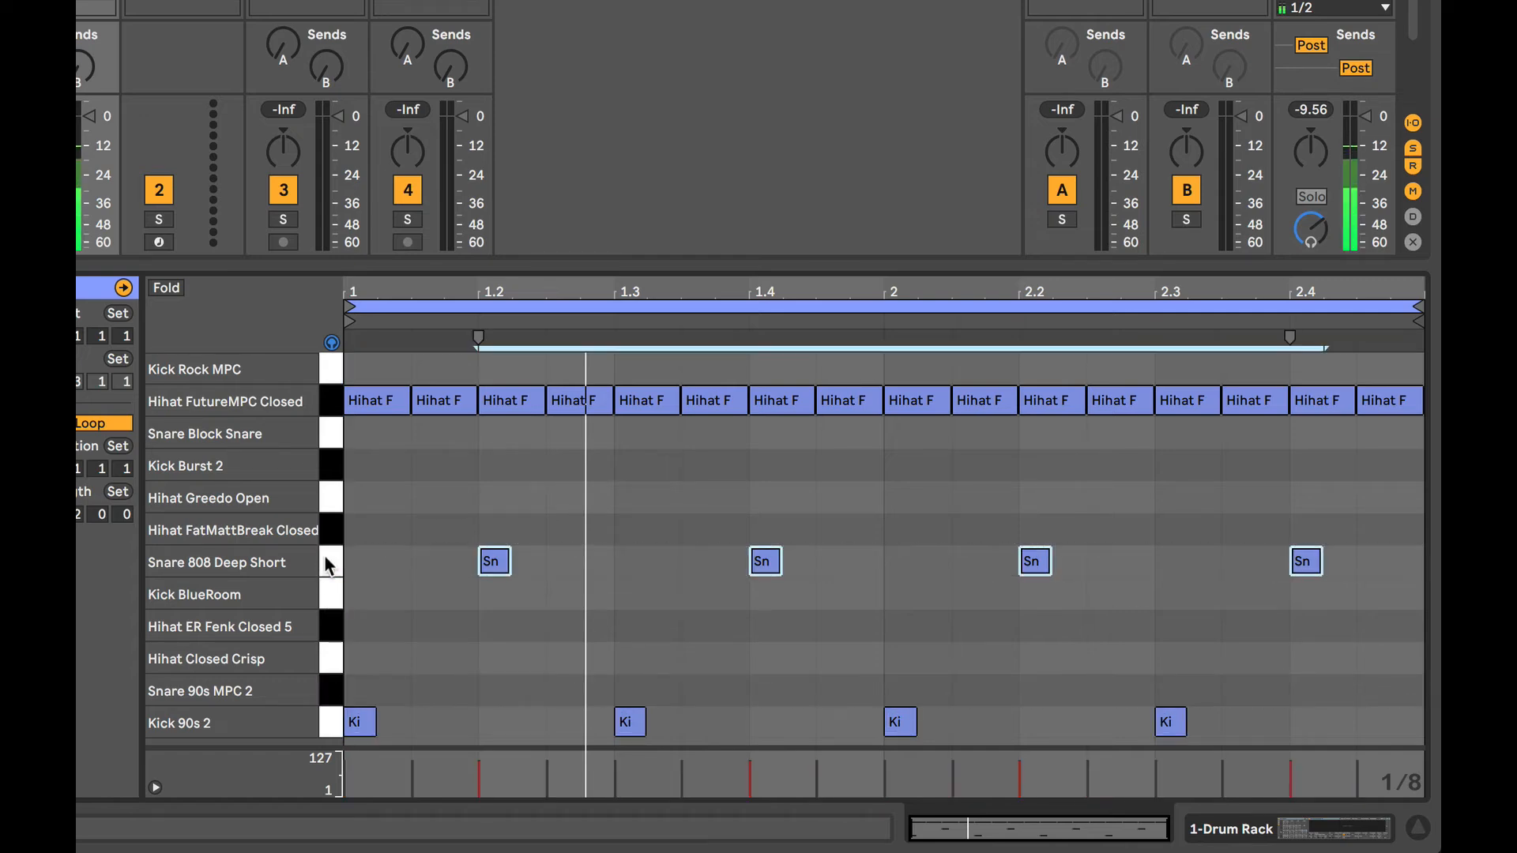
pyautogui.click(326, 530)
pyautogui.click(326, 495)
pyautogui.click(325, 466)
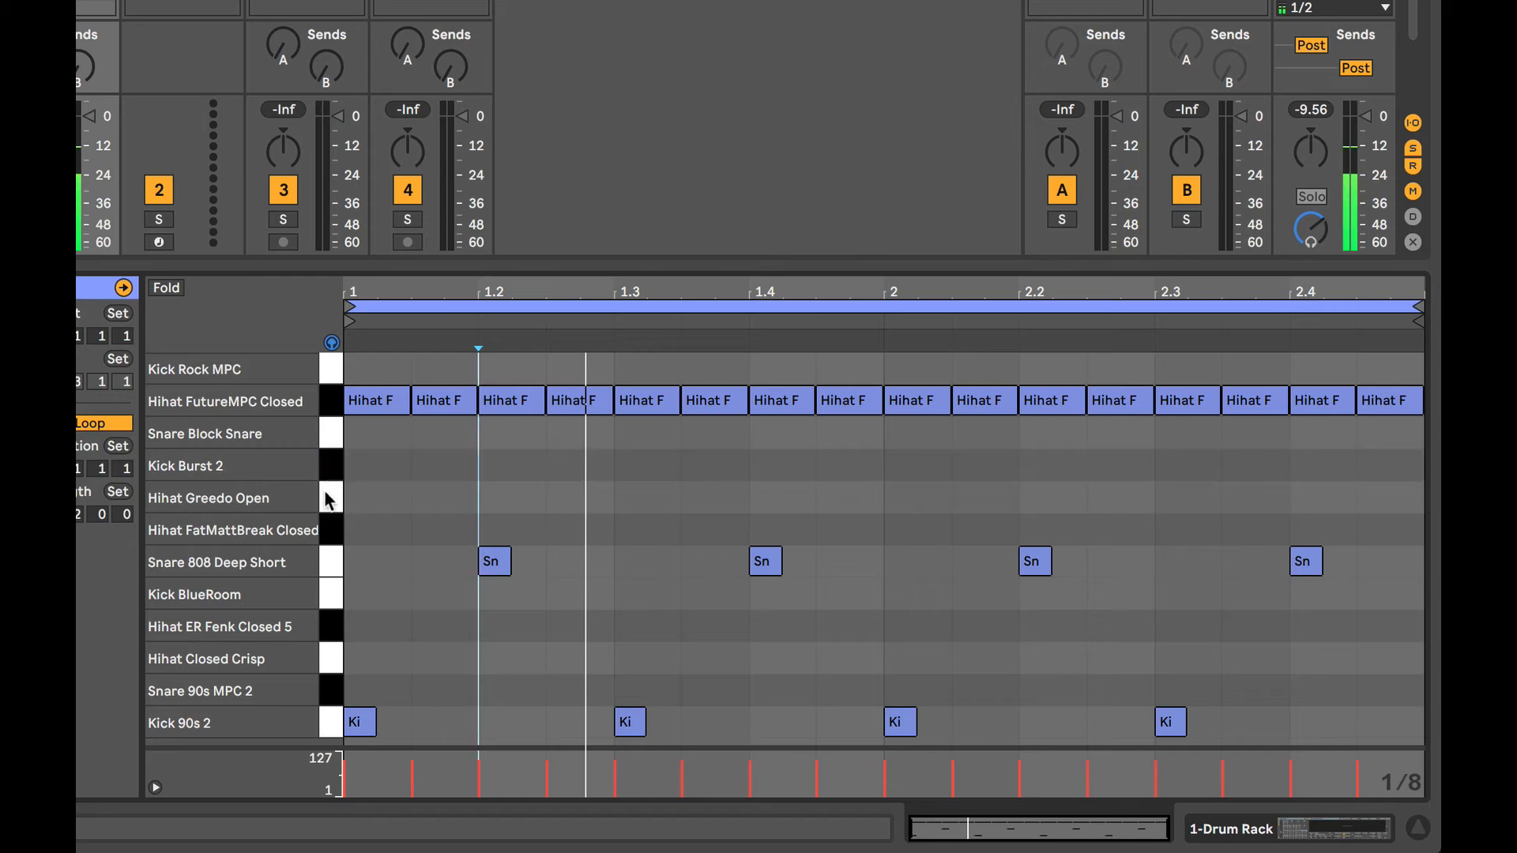
pyautogui.click(325, 491)
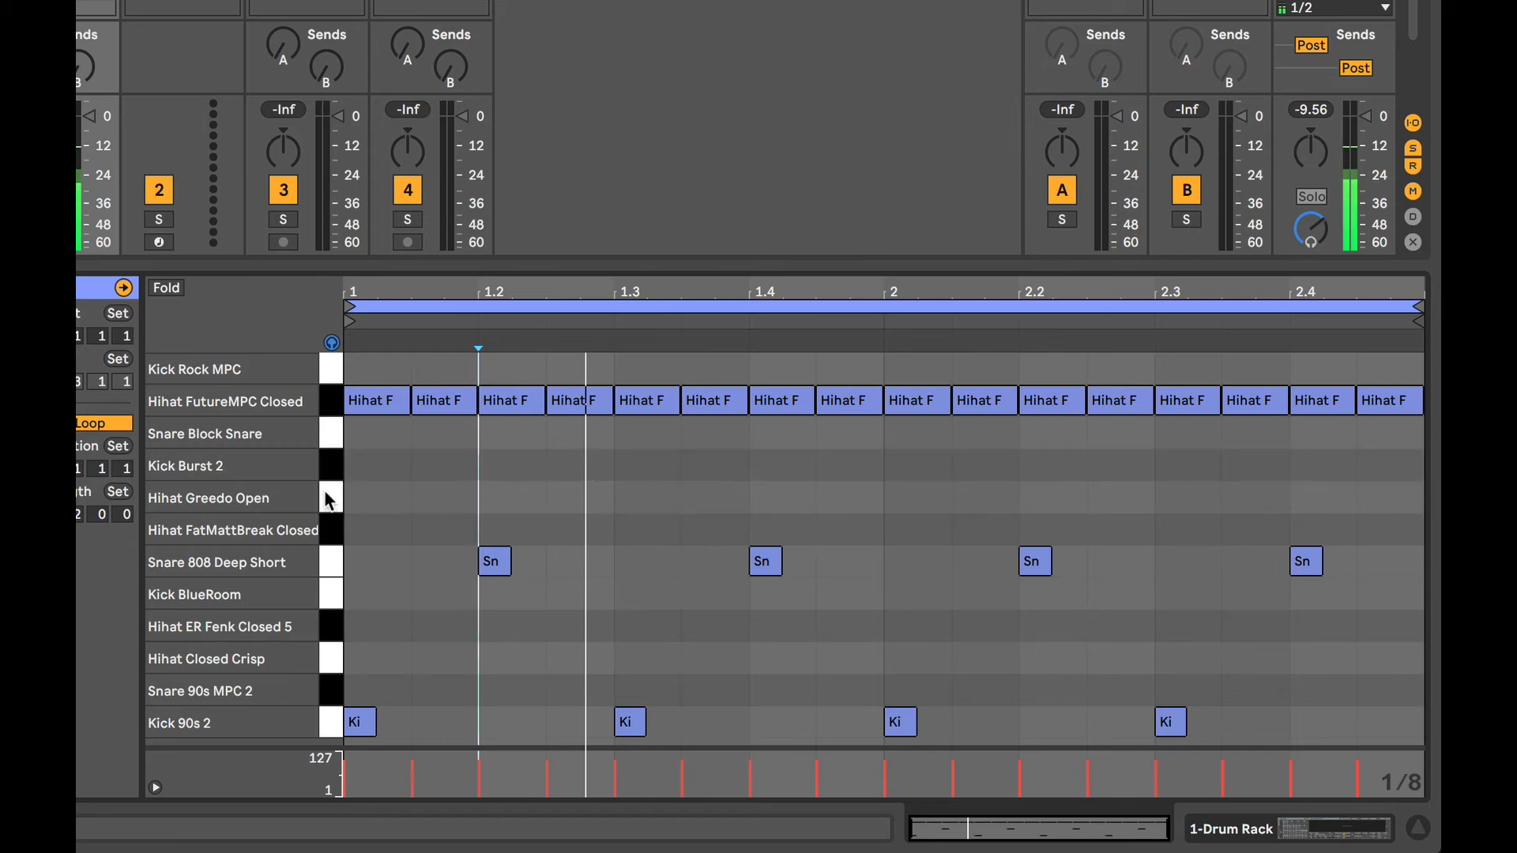
pyautogui.click(389, 494)
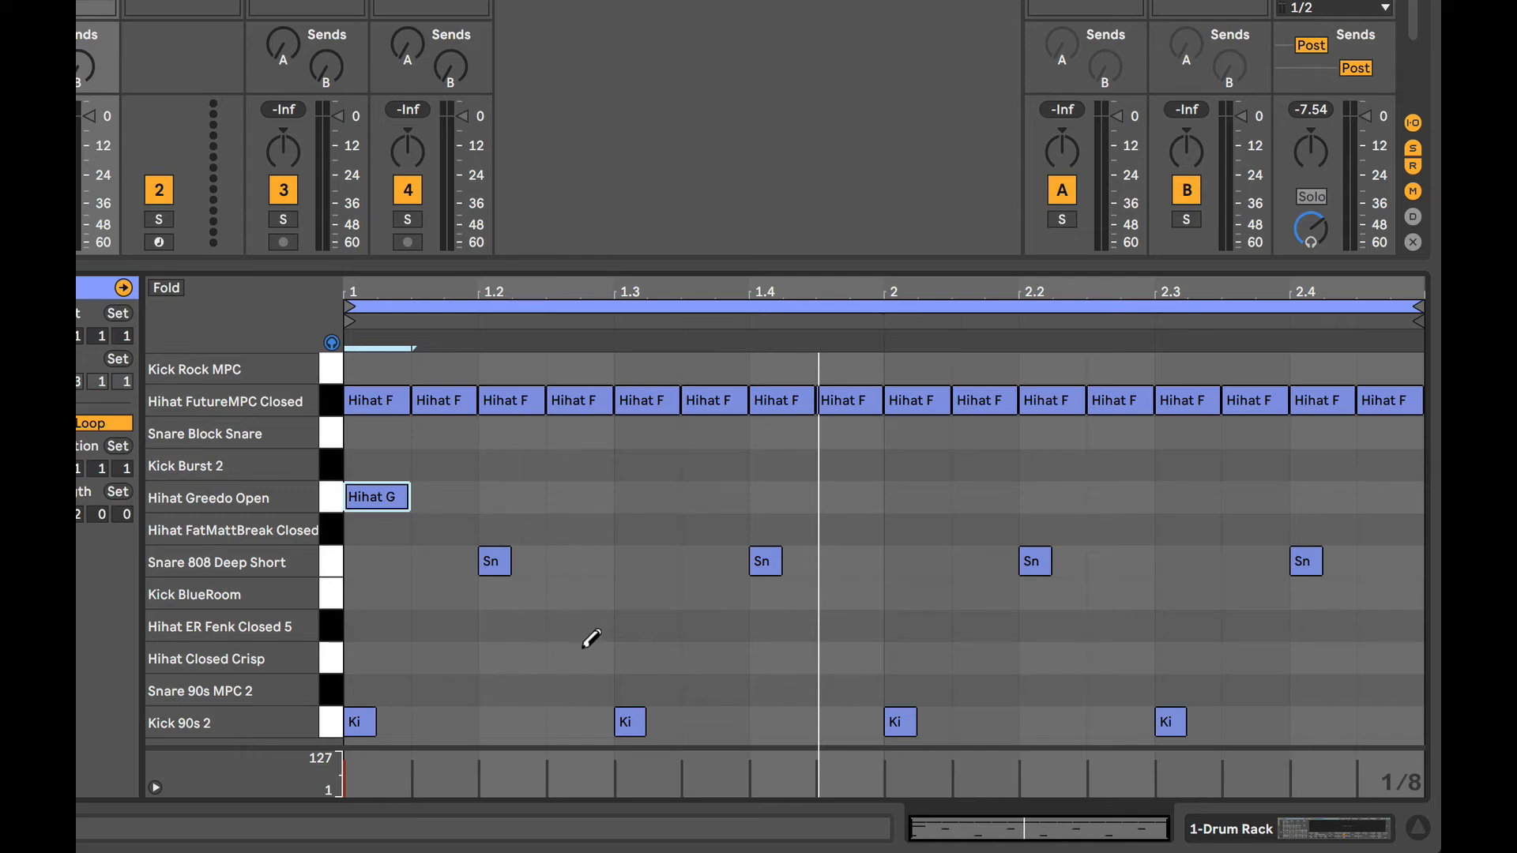
# Set the fixed grid to 1/16, add Kick 90s 2 notes at 1.1.4, 1.2.4, 1.3.4 and 2.3.3, and play the beat.
pyautogui.rightClick(609, 641)
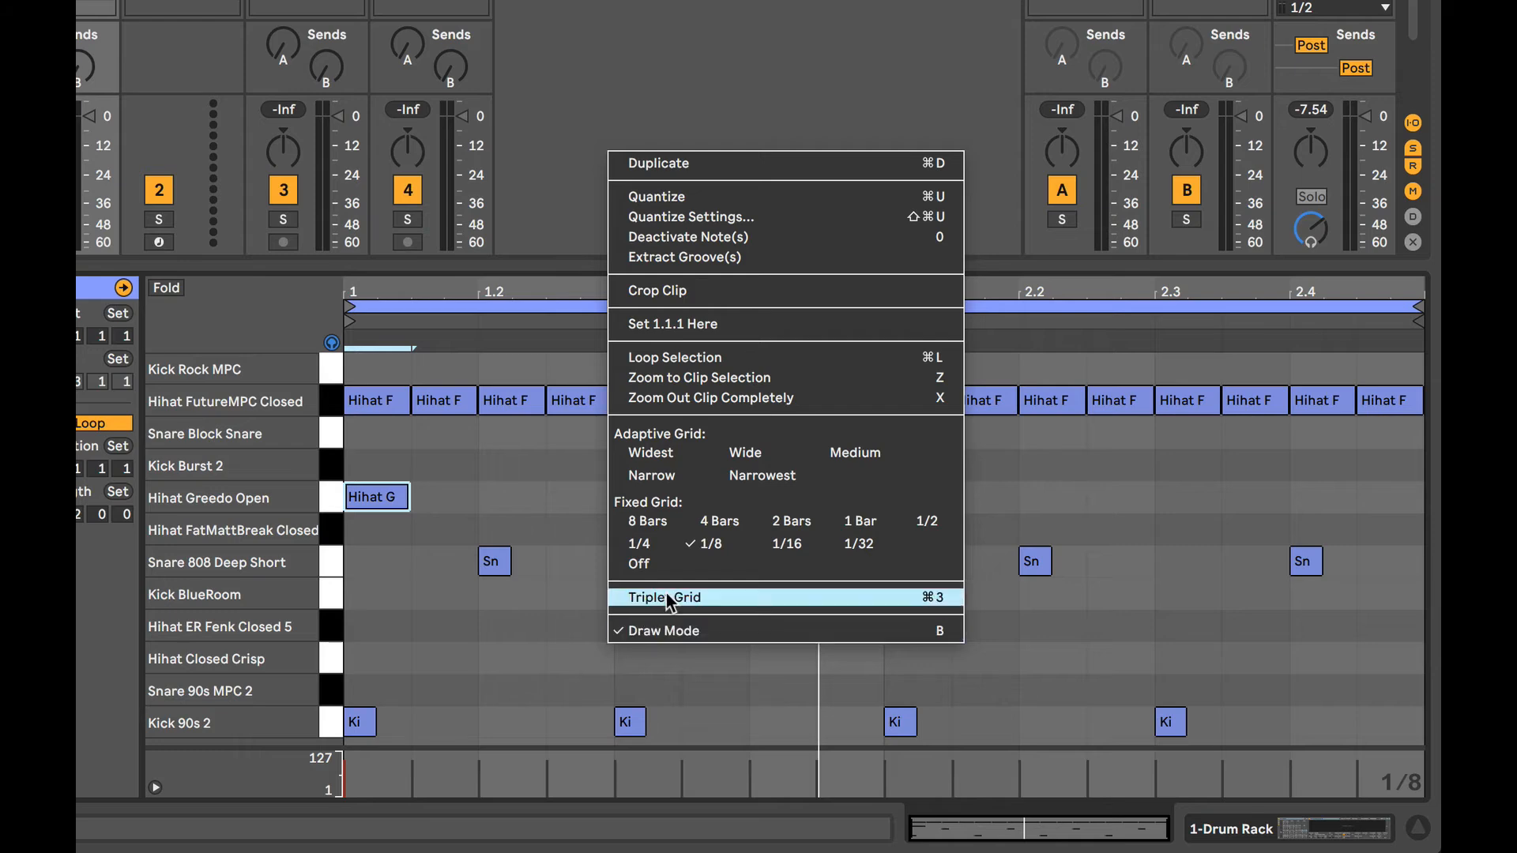
pyautogui.click(782, 545)
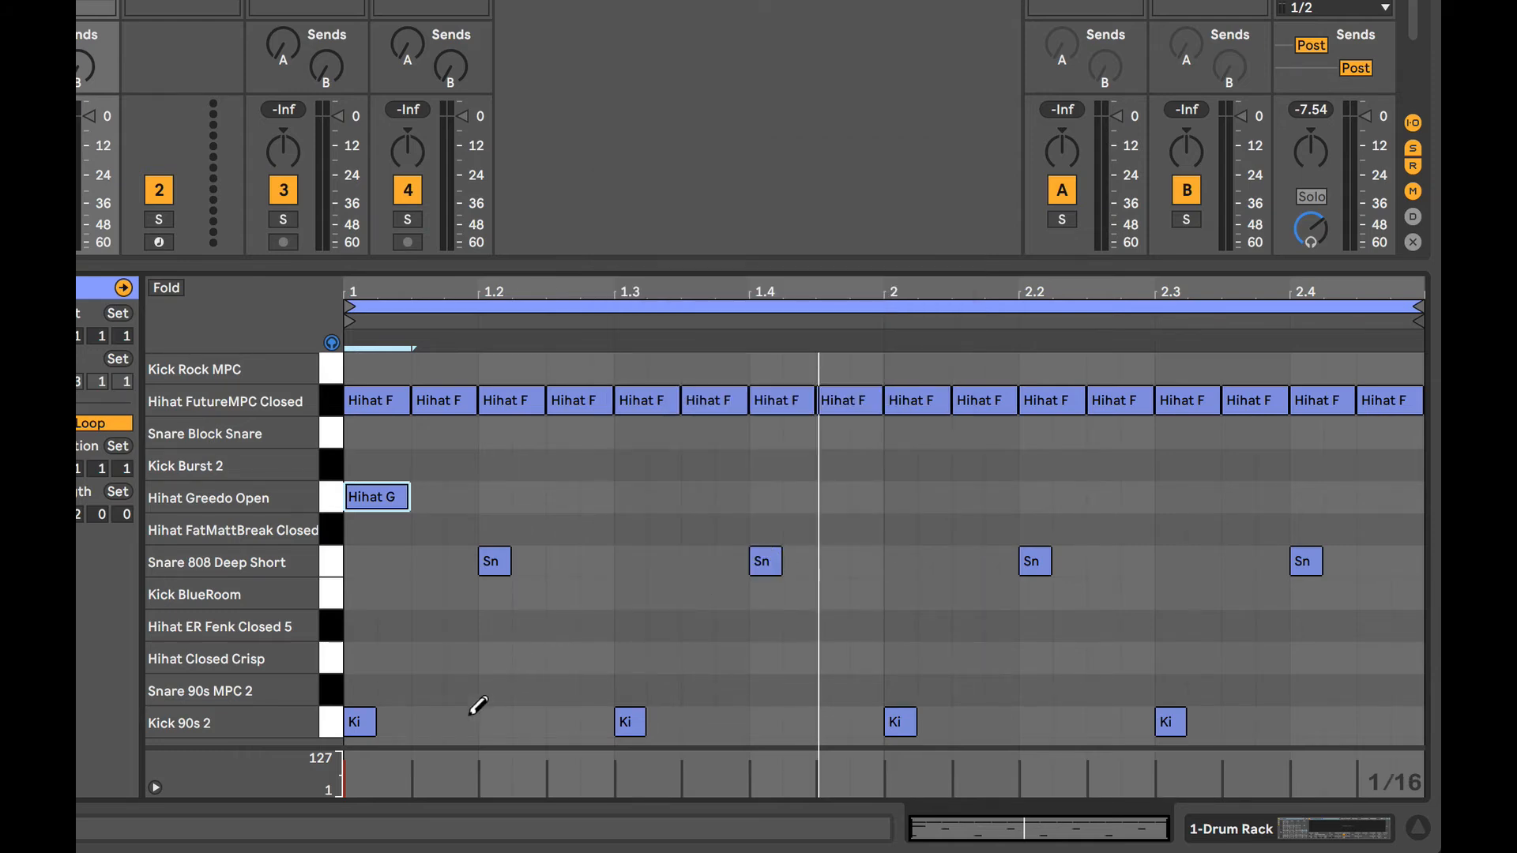
pyautogui.click(460, 721)
pyautogui.click(597, 722)
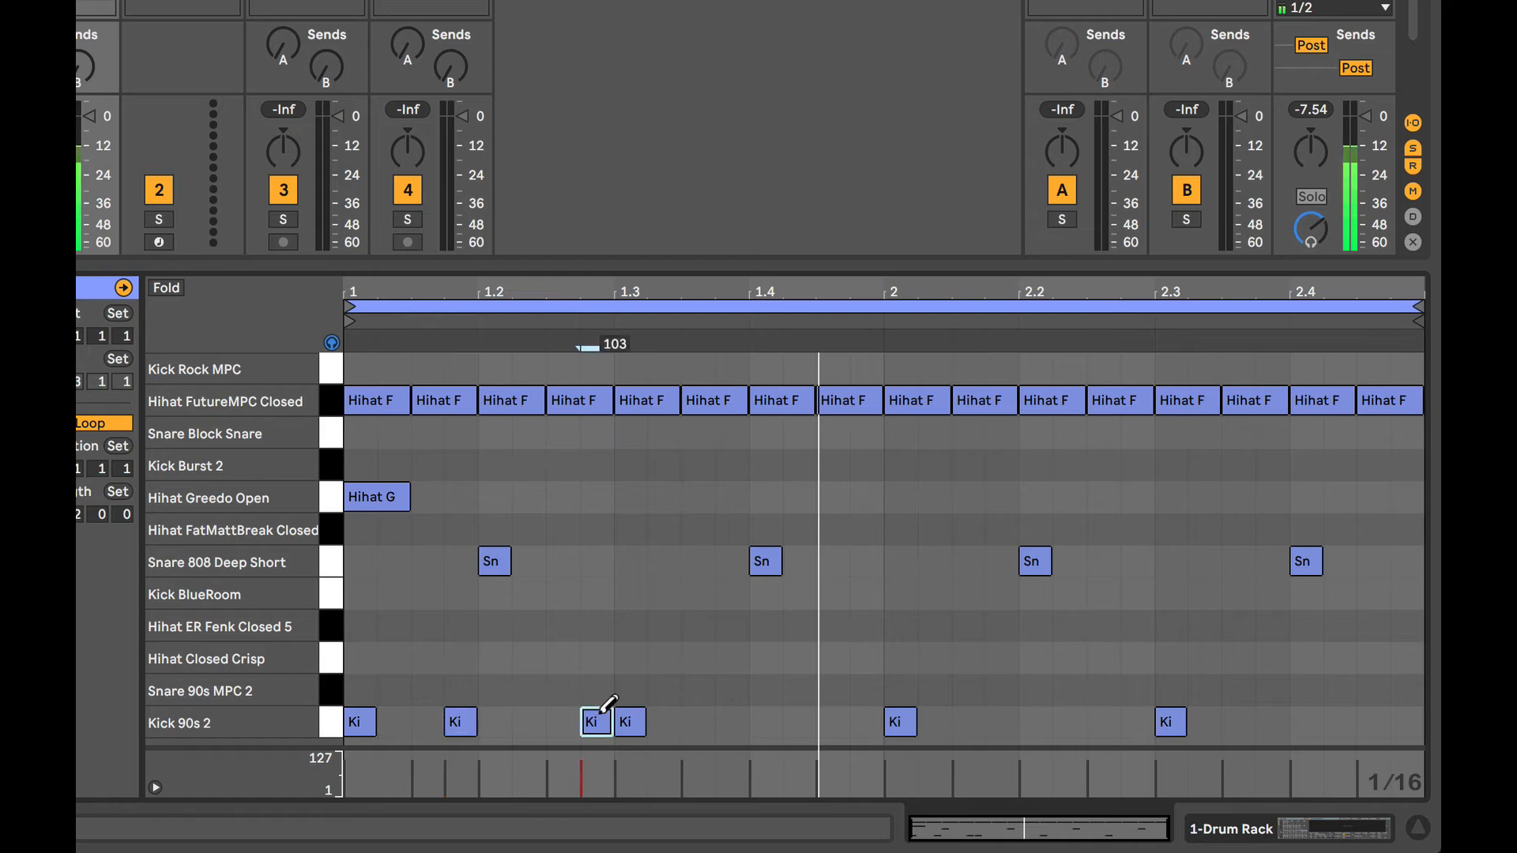
pyautogui.click(732, 721)
pyautogui.press('space')
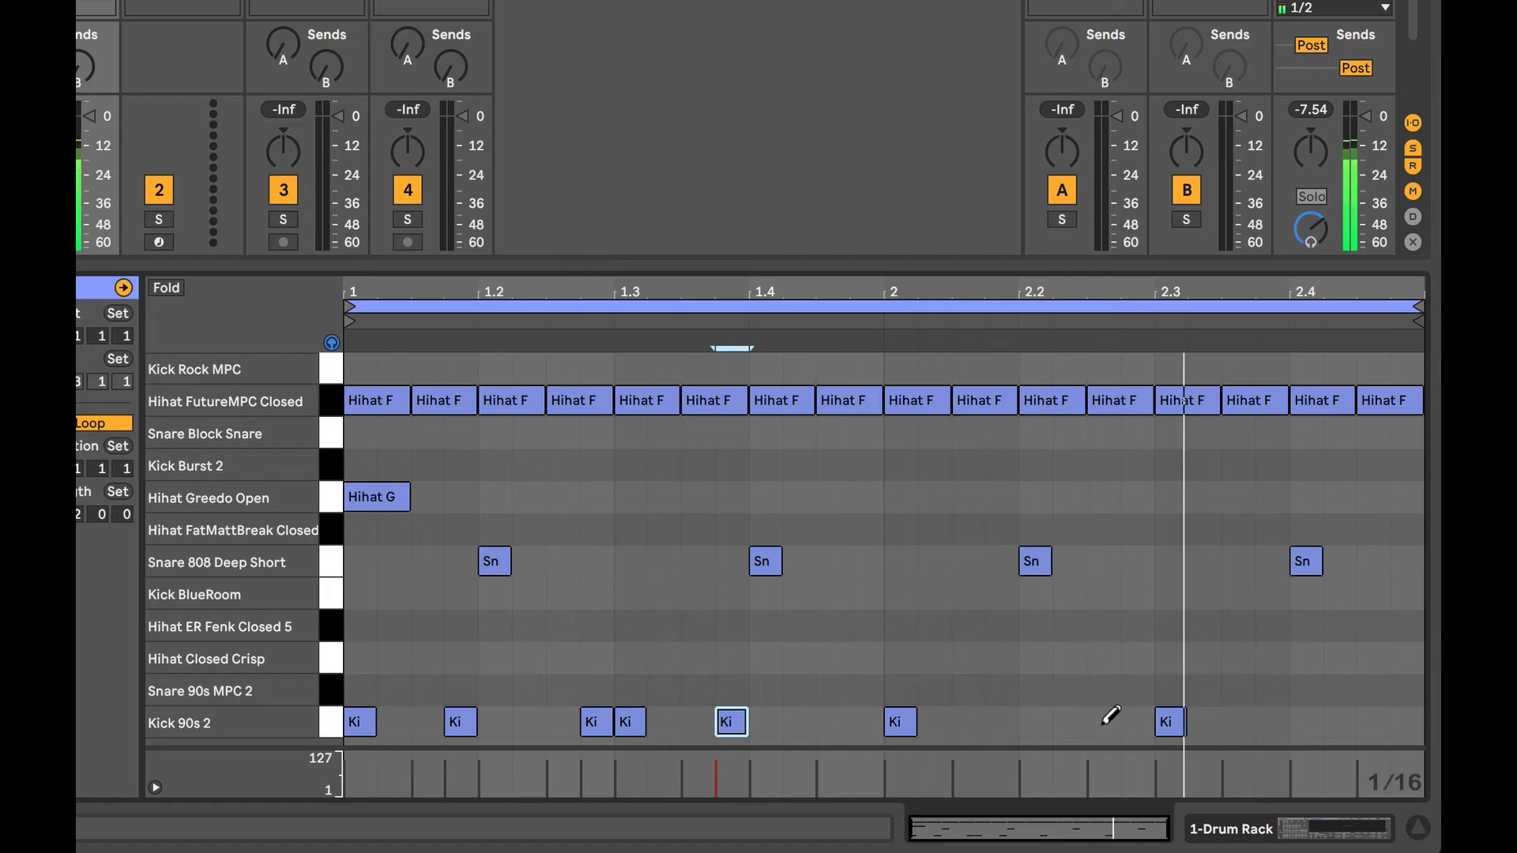
pyautogui.click(1231, 721)
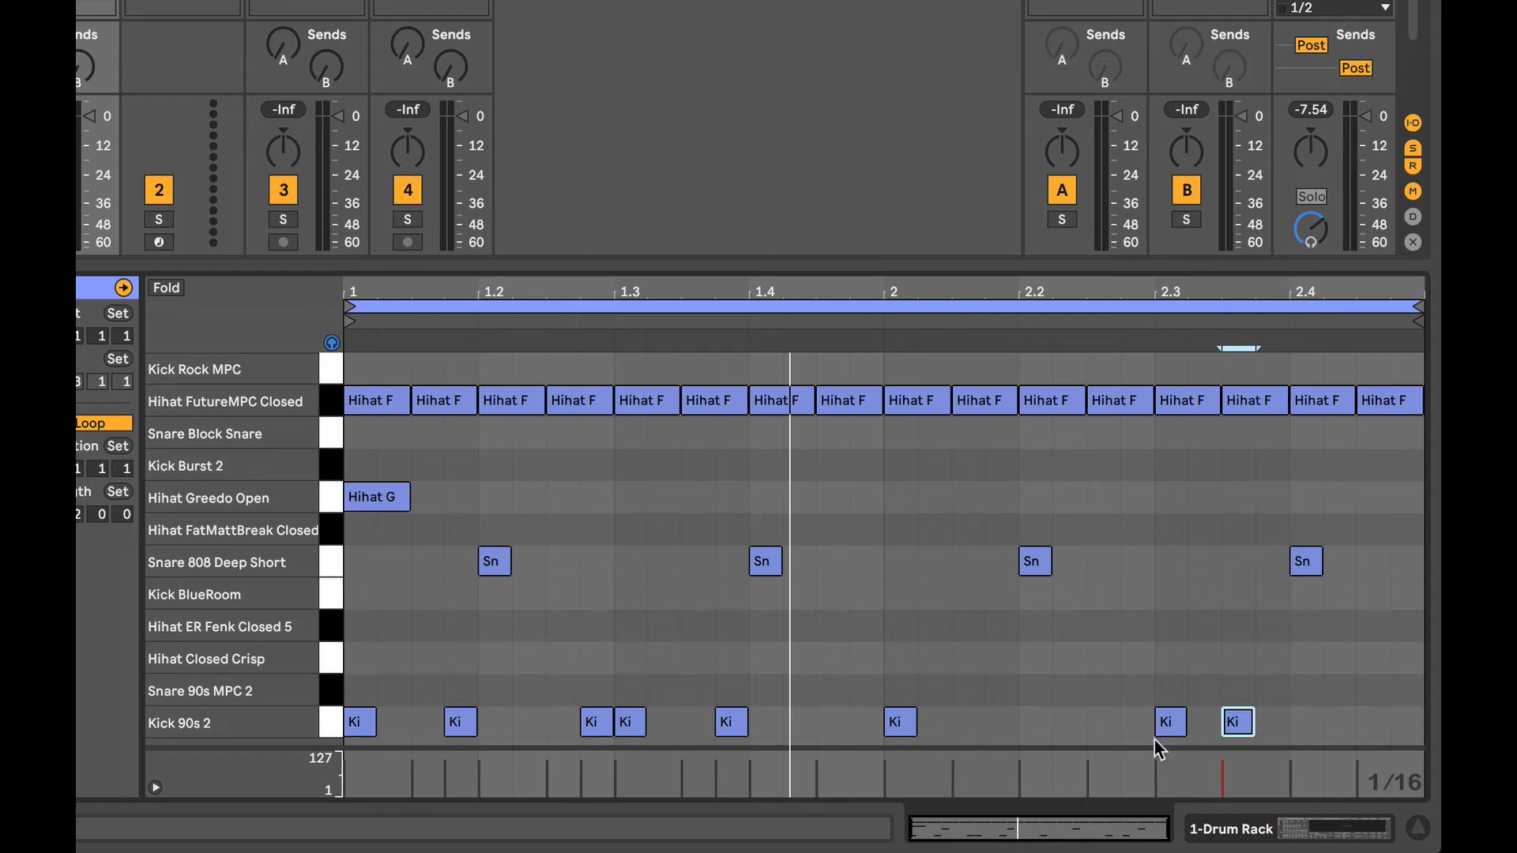
# Try extra Kick 90s 2 notes at 2.2.2, 2.2.3, 2.3.2, 2.4.2 and 2.4.3, and play the beat.
pyautogui.click(1104, 720)
pyautogui.click(1071, 720)
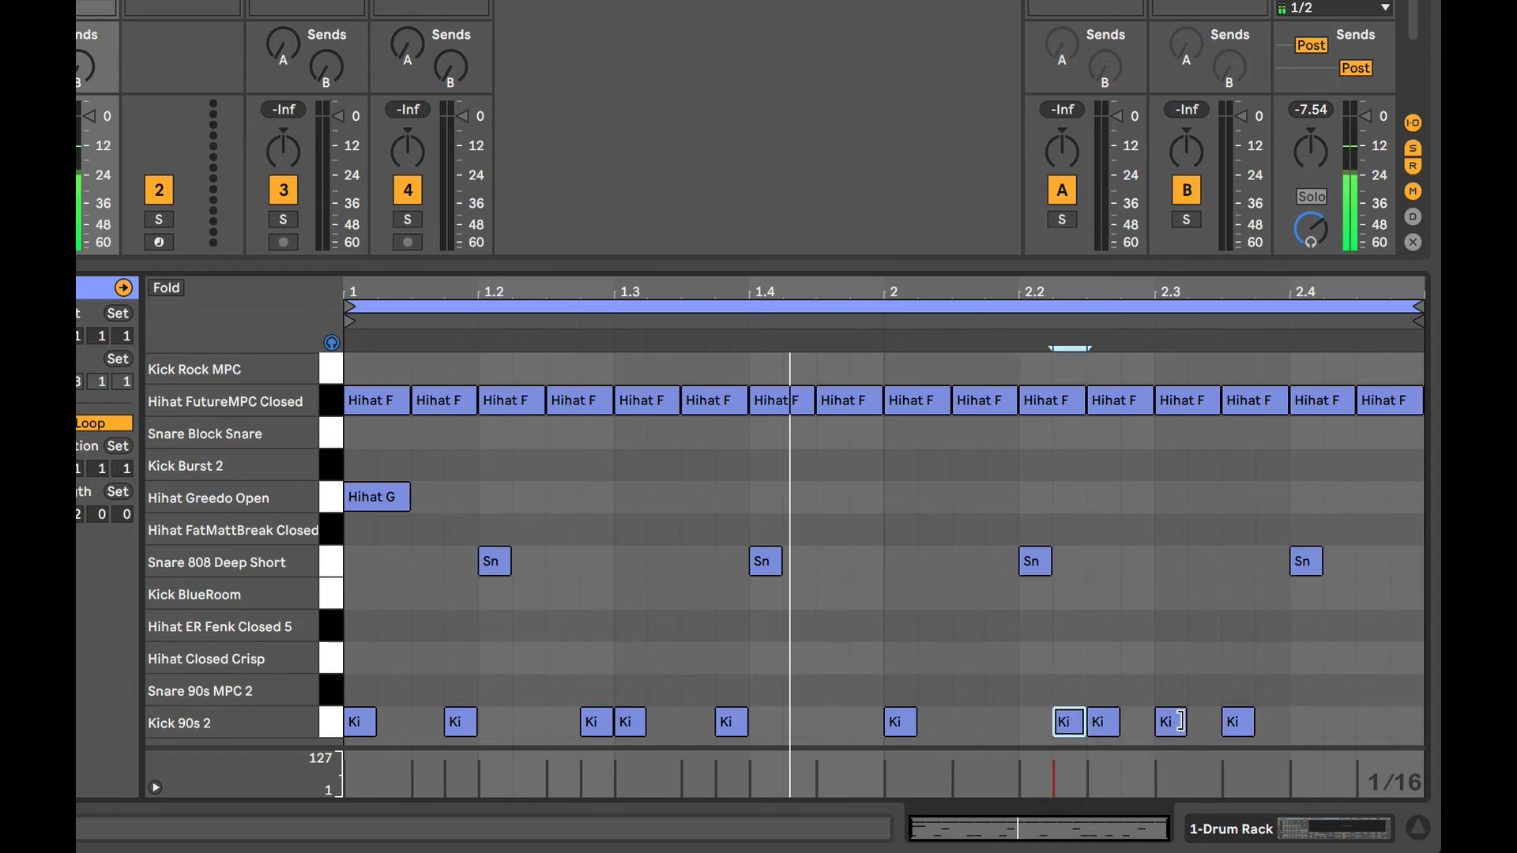
pyautogui.click(1204, 720)
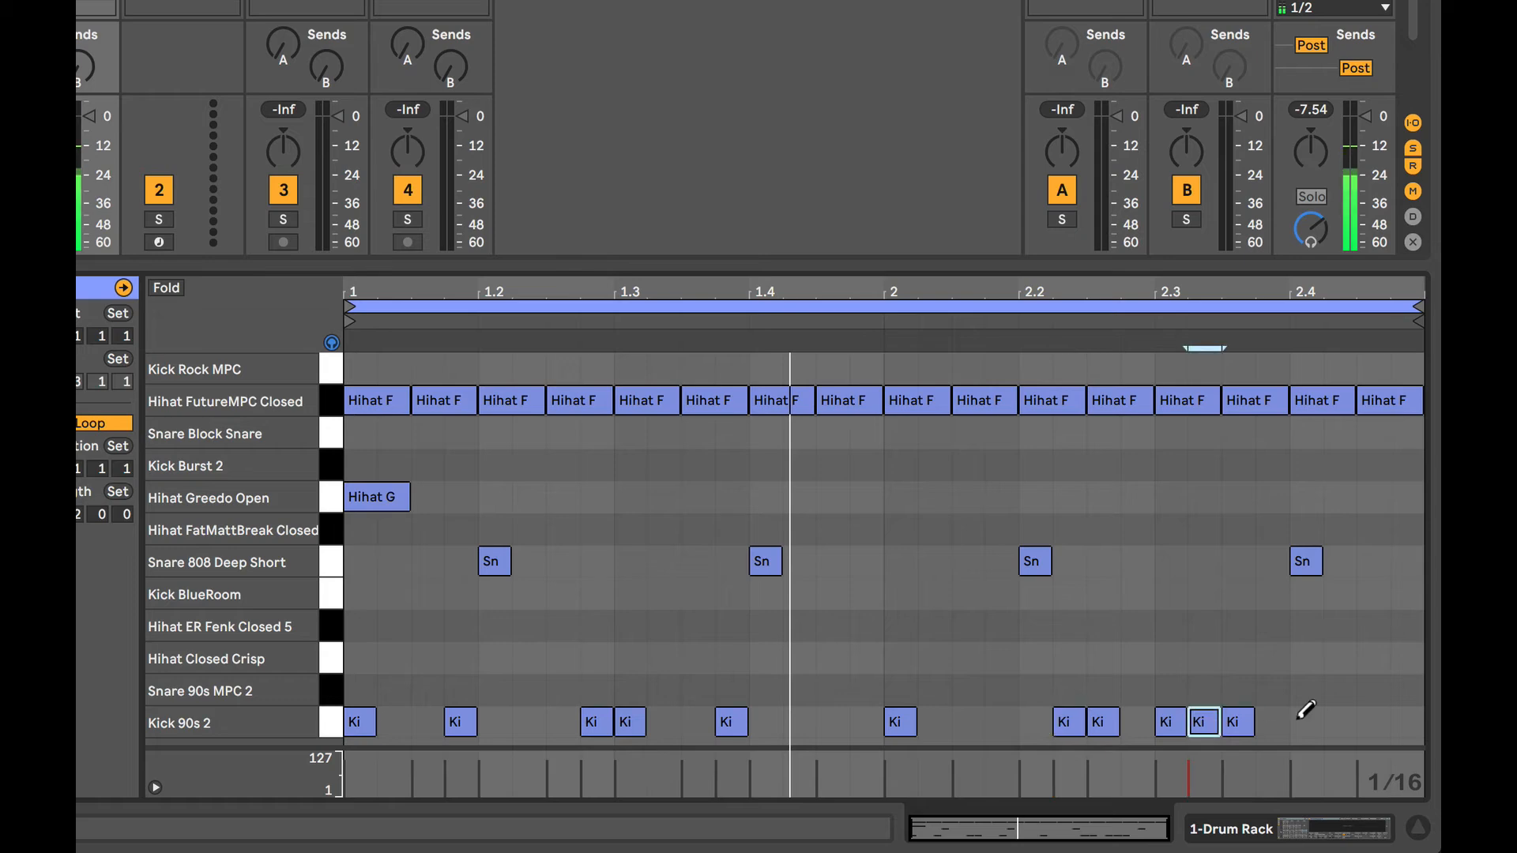
pyautogui.click(1340, 720)
pyautogui.click(1374, 720)
pyautogui.press('space')
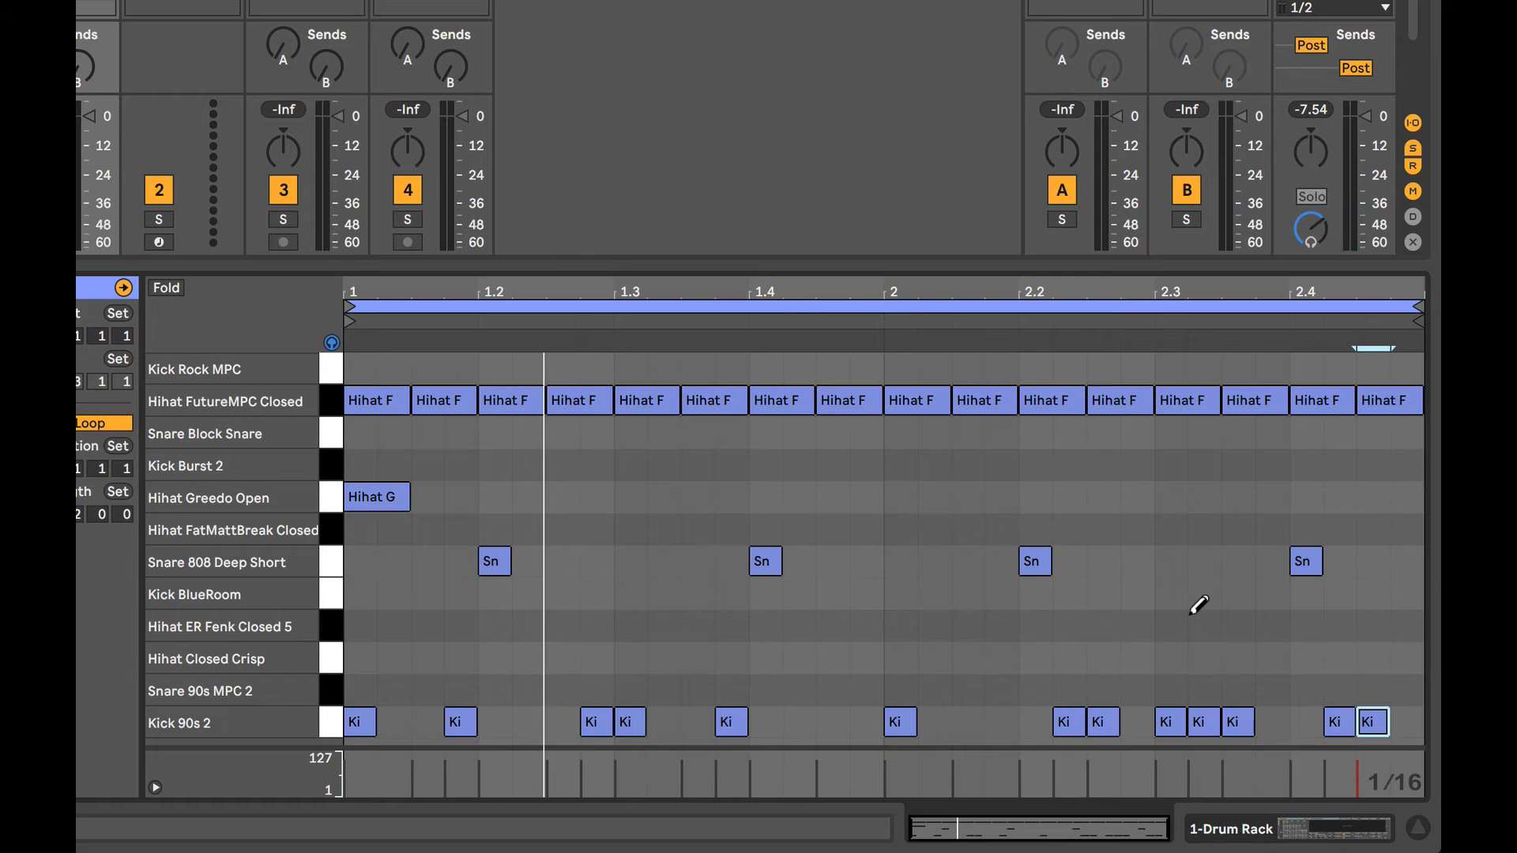
# Erase the Kick 90s 2 notes at 2.2.2, 2.2.3, 2.3.2, 2.4.2 and 2.4.3, add one at 2.4.4, and play the beat.
pyautogui.click(1073, 724)
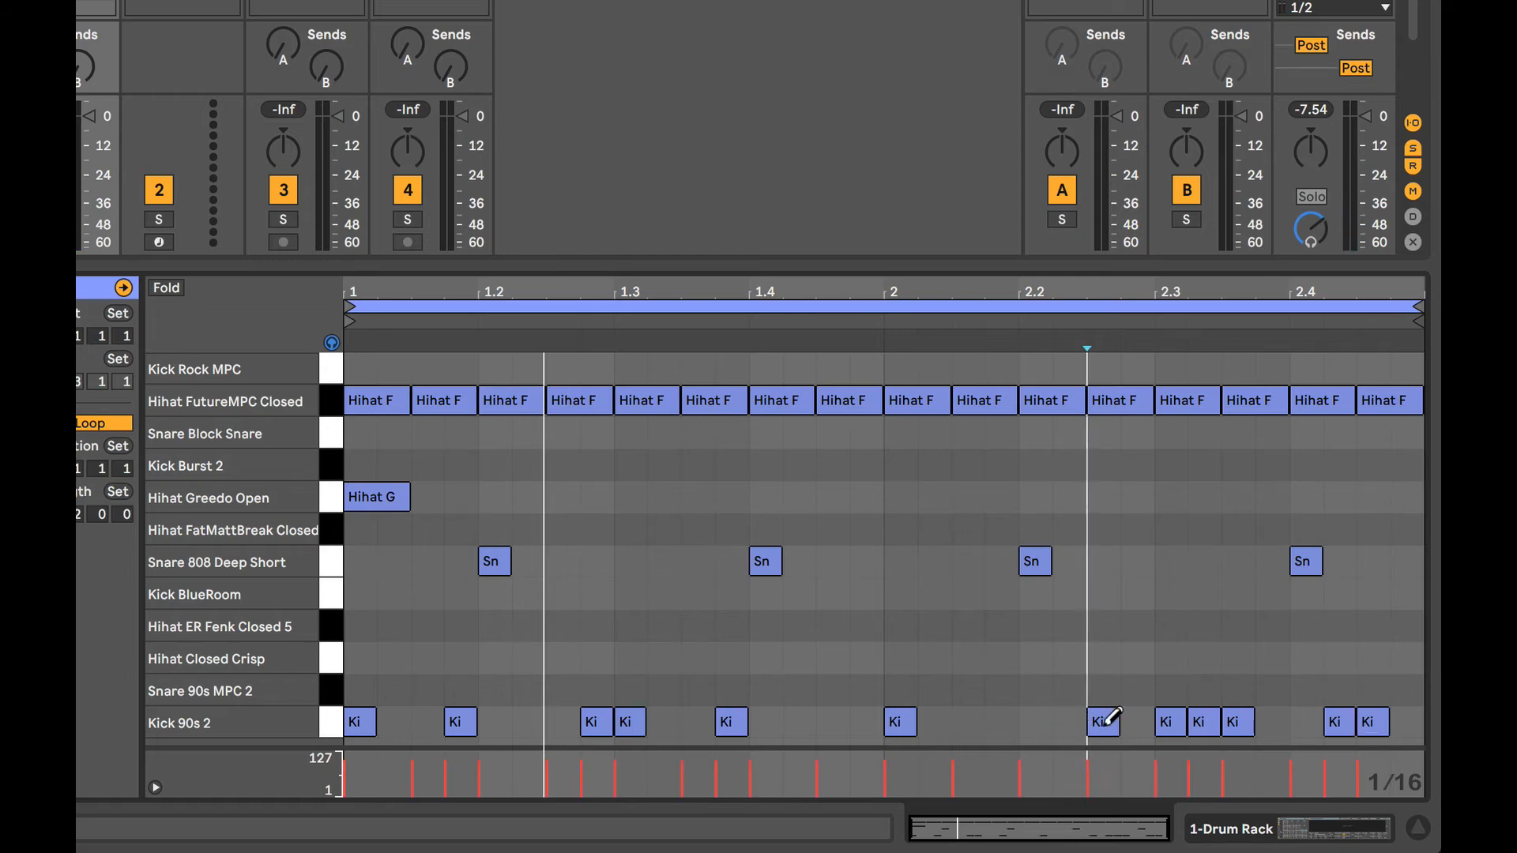
pyautogui.click(1199, 722)
pyautogui.click(1109, 720)
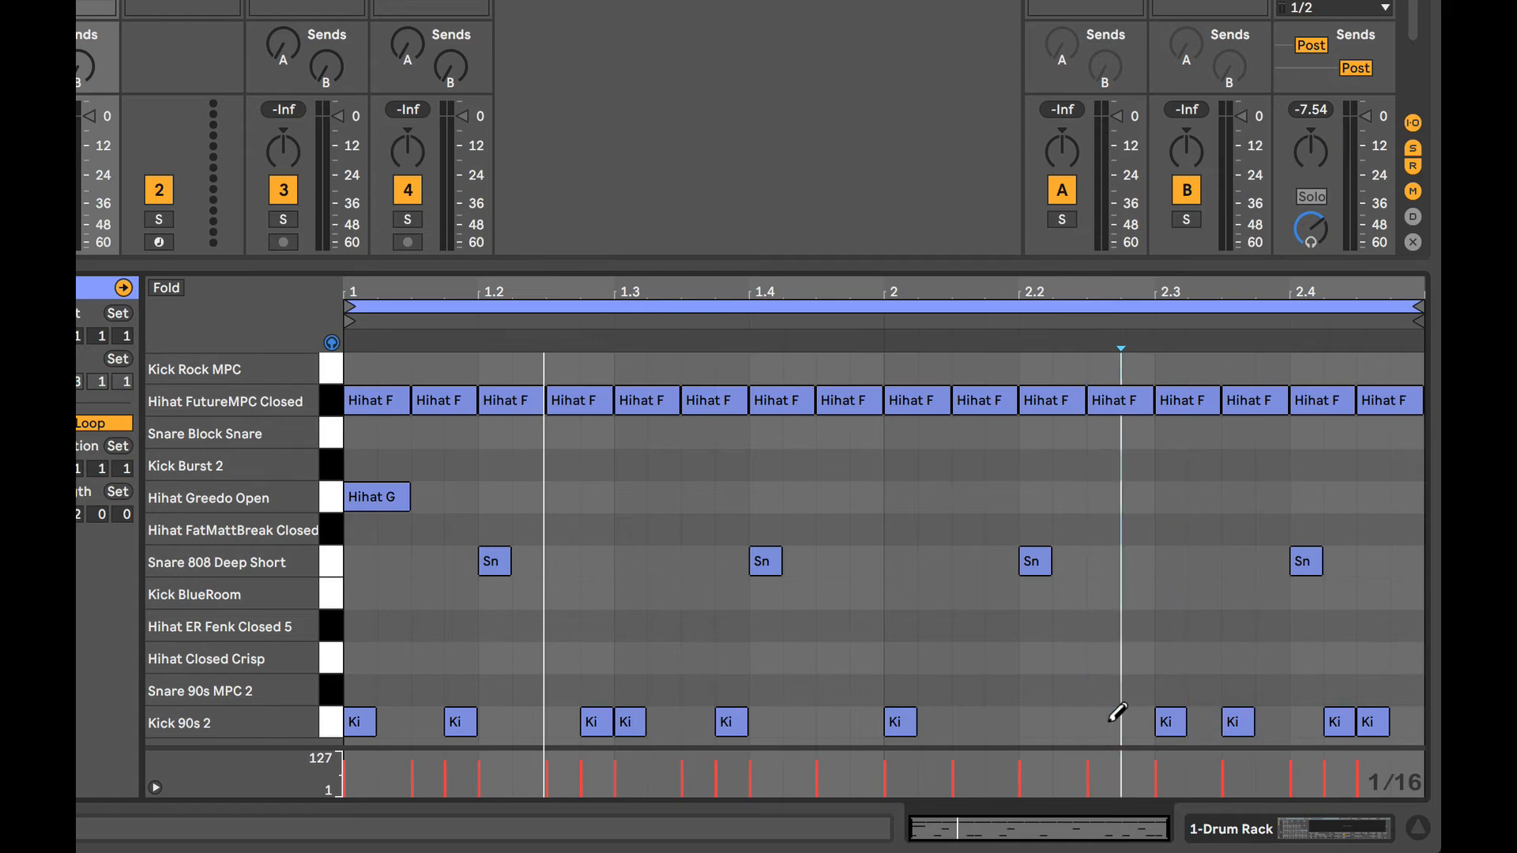
pyautogui.click(1346, 722)
pyautogui.moveTo(1361, 719); pyautogui.dragTo(1401, 716)
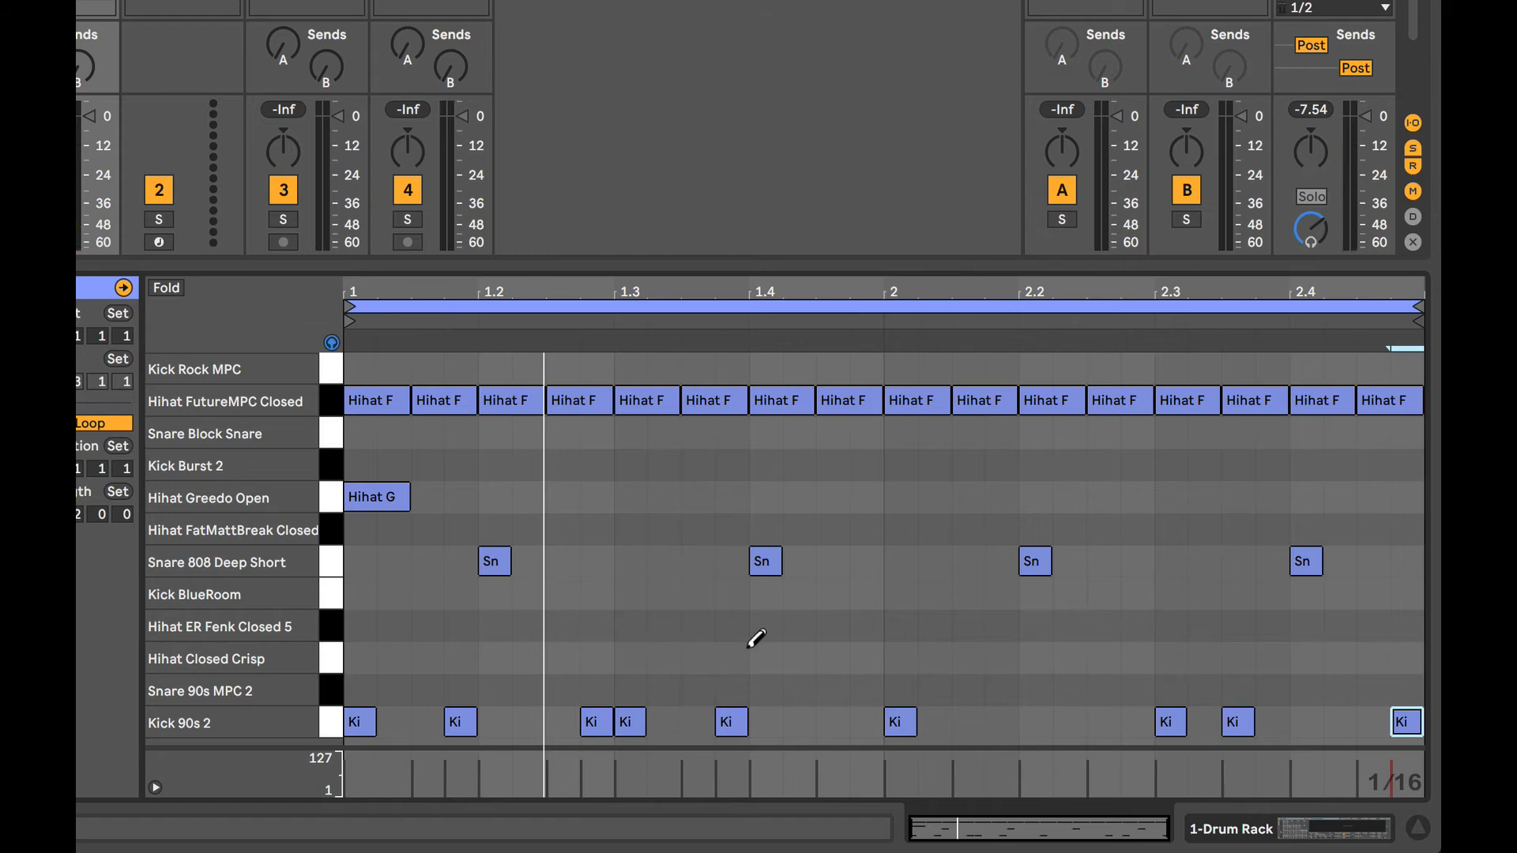
pyautogui.press('space')
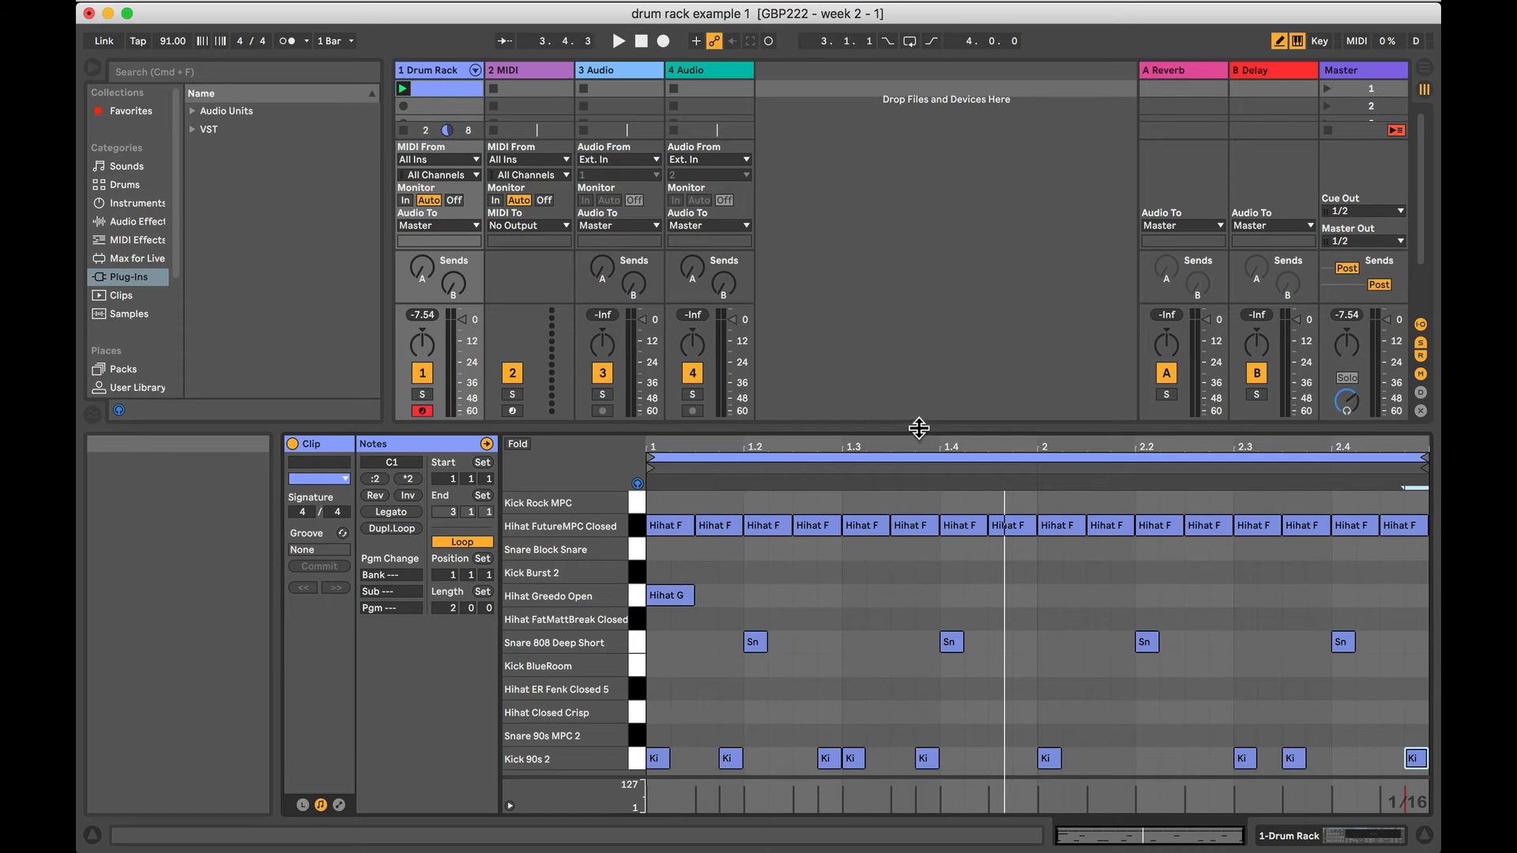
# Enlarge the session grid and play the beat from its clip slot, from the transport, and by launching scene 1.
pyautogui.moveTo(919, 428); pyautogui.dragTo(921, 548)
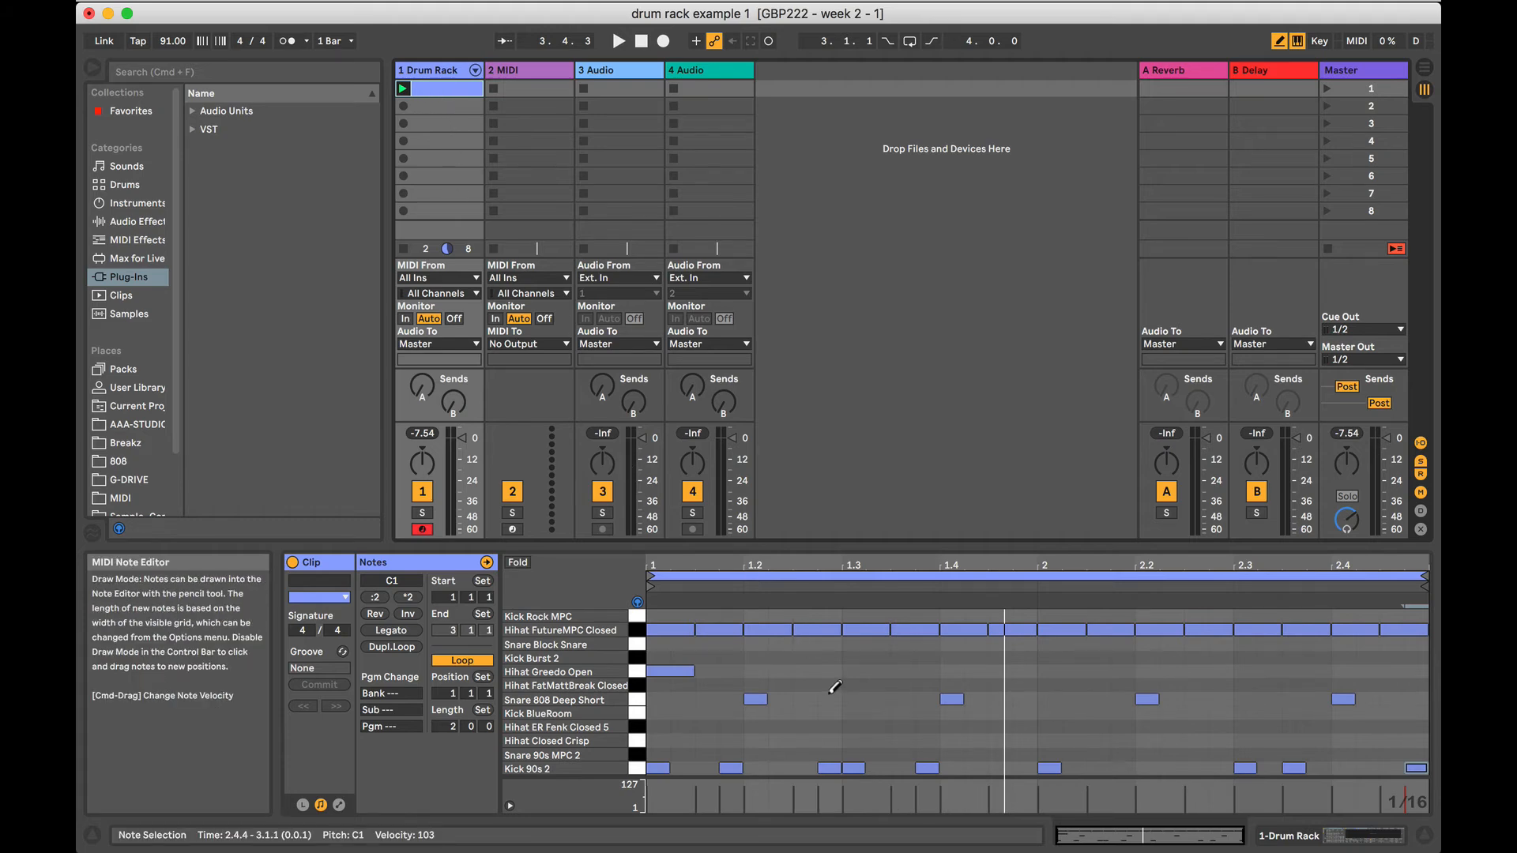
pyautogui.click(403, 89)
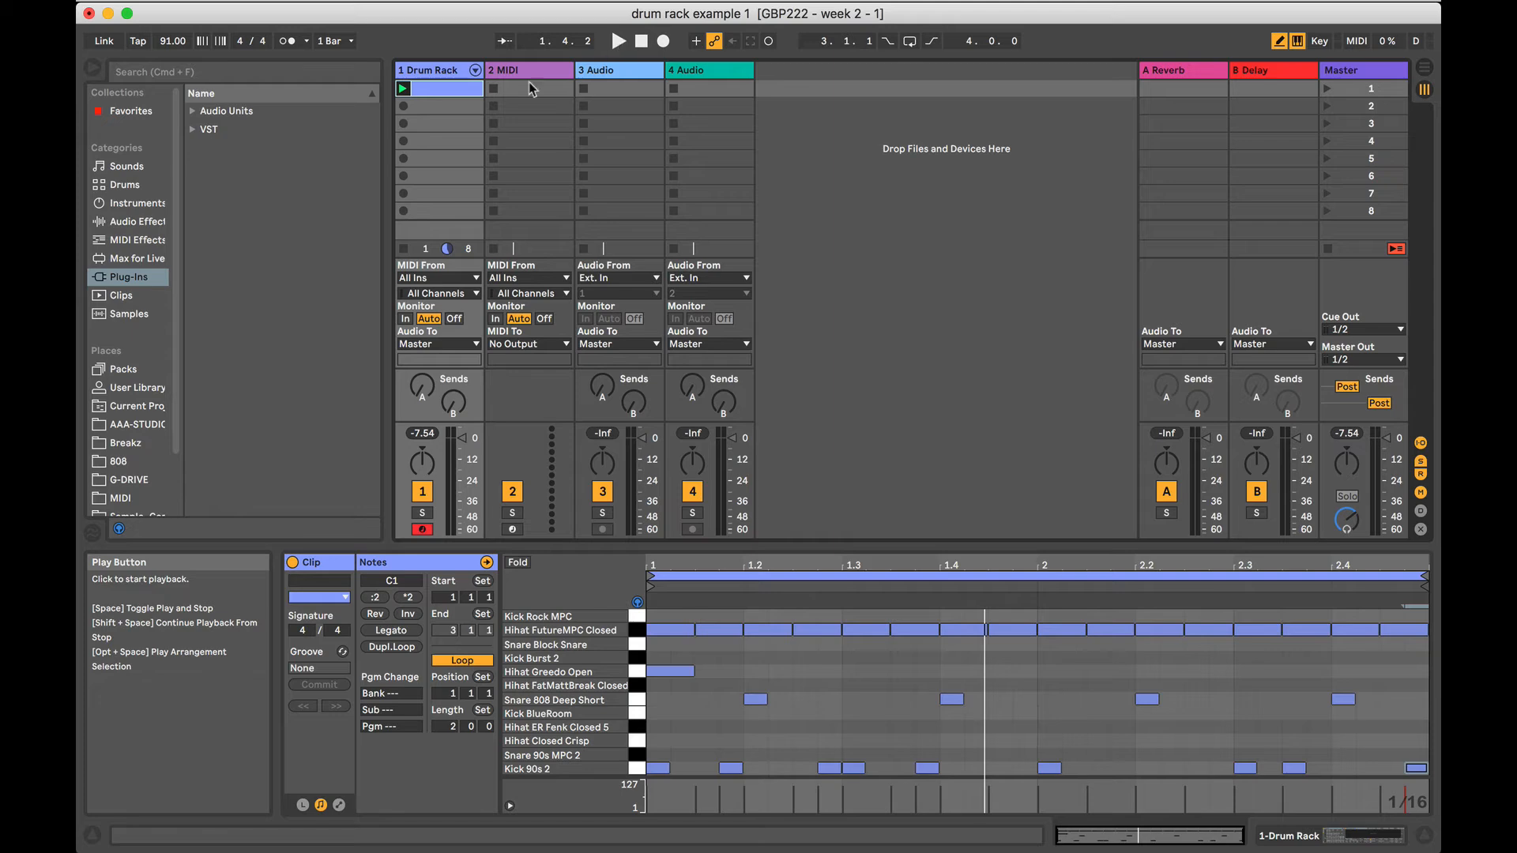
pyautogui.click(616, 44)
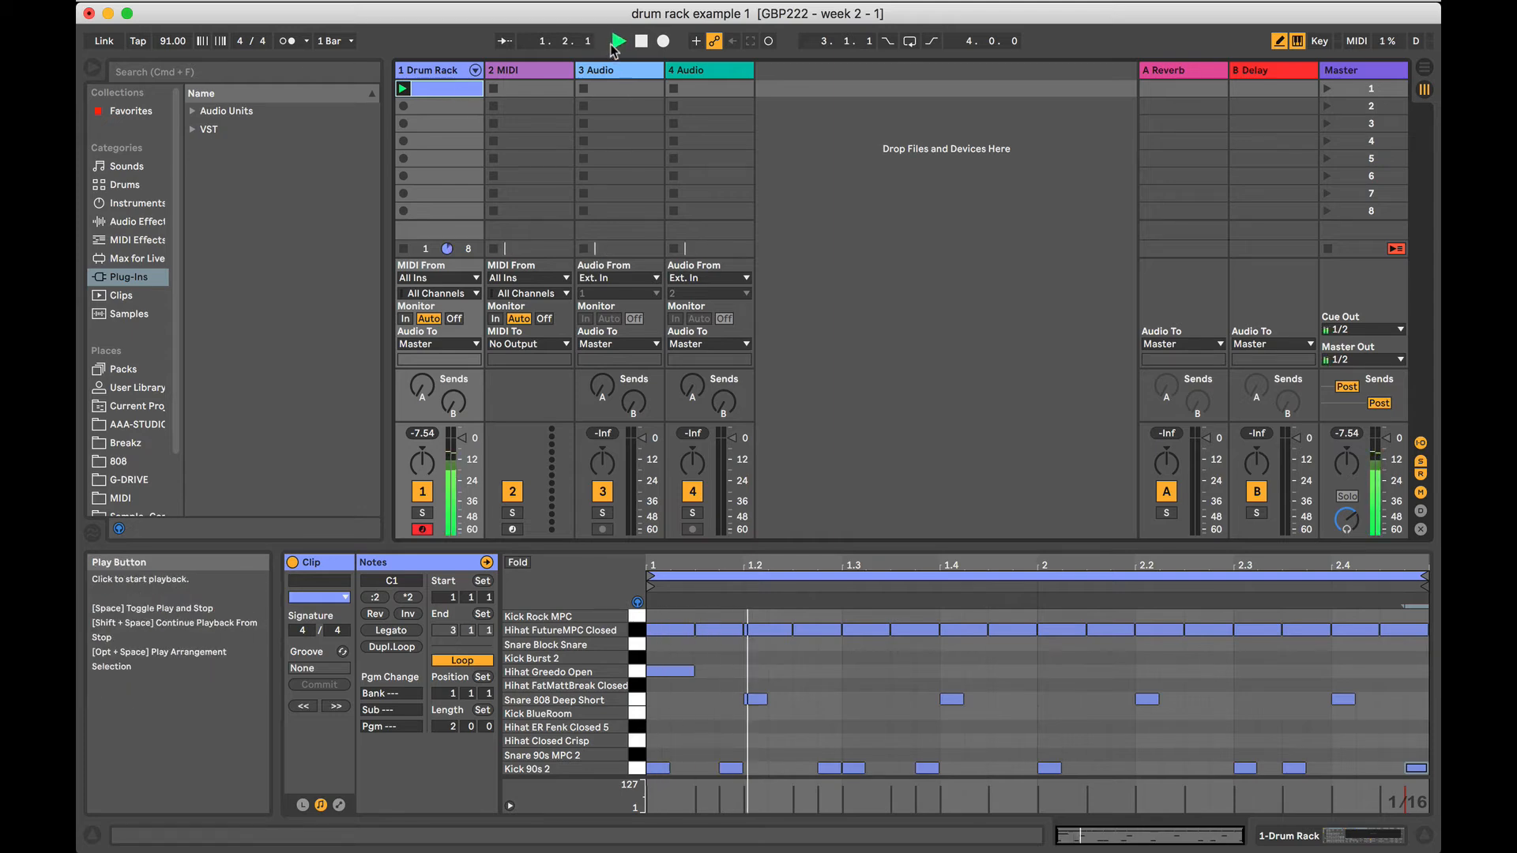
pyautogui.press('space')
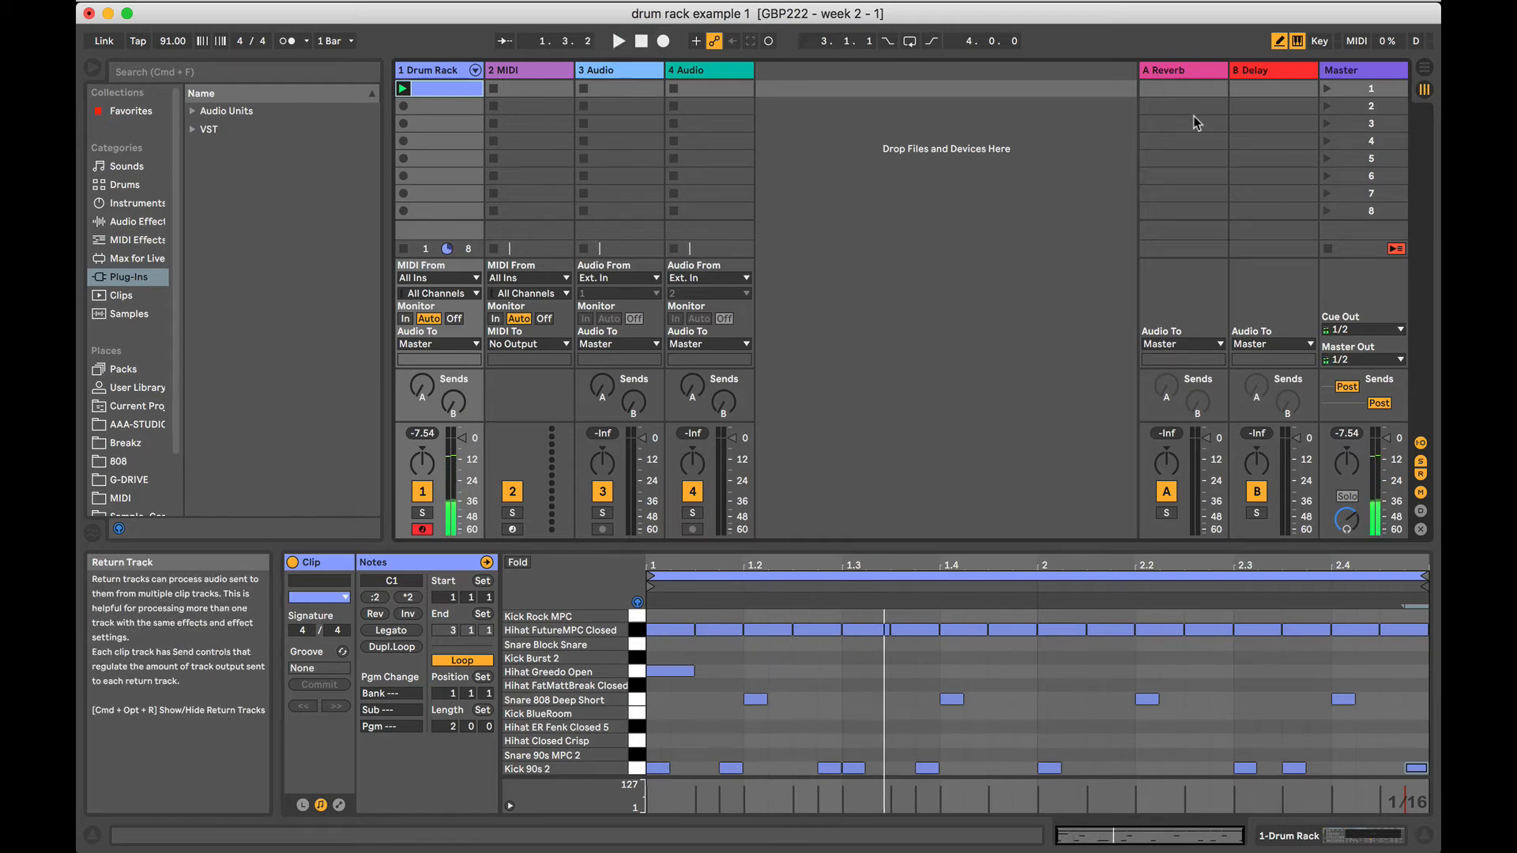
pyautogui.click(1353, 85)
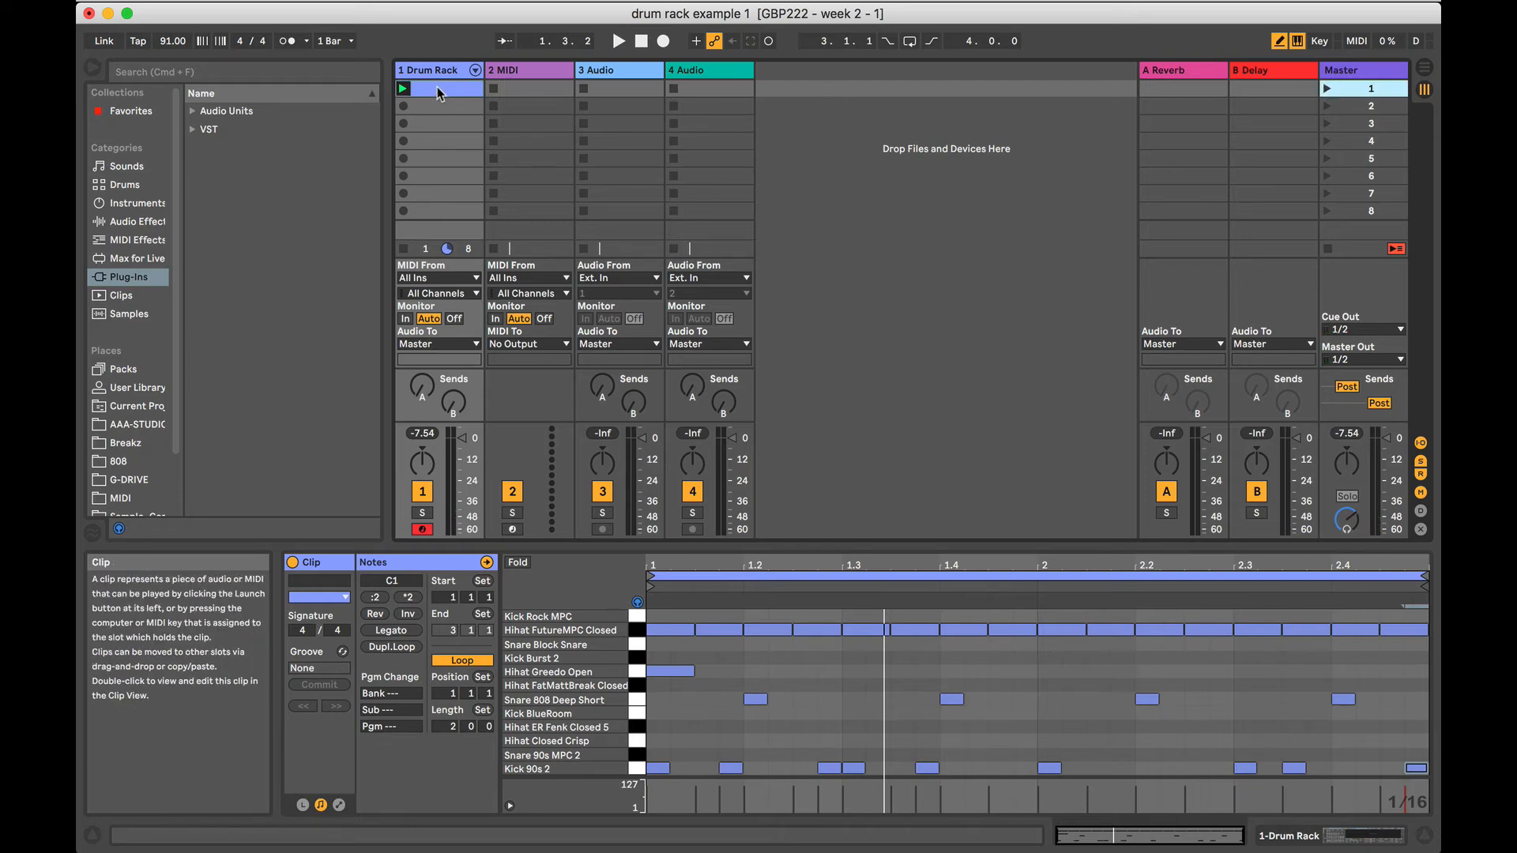
pyautogui.click(1327, 89)
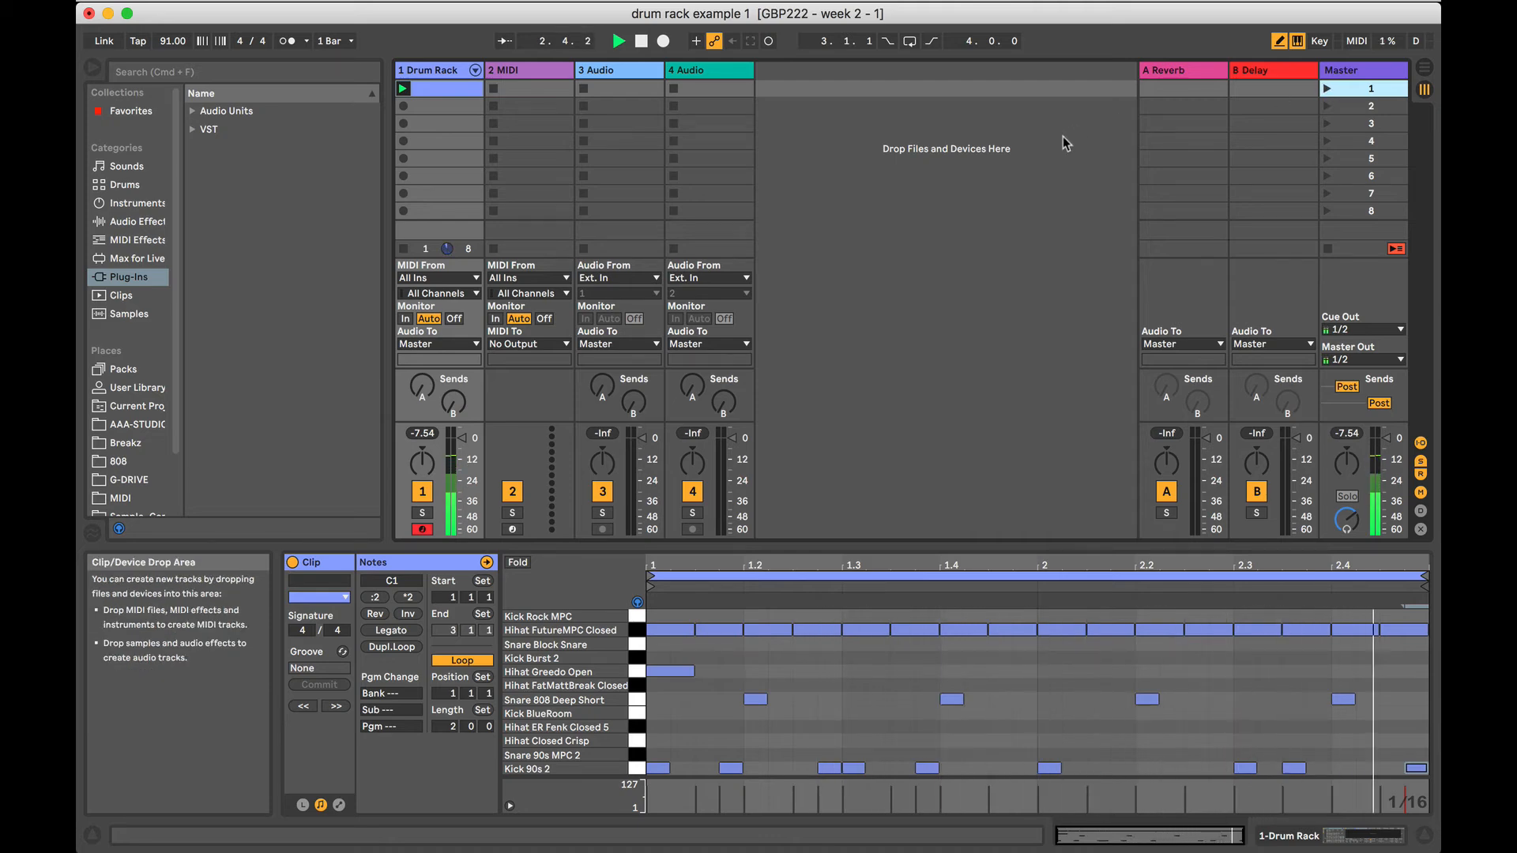
pyautogui.press('space')
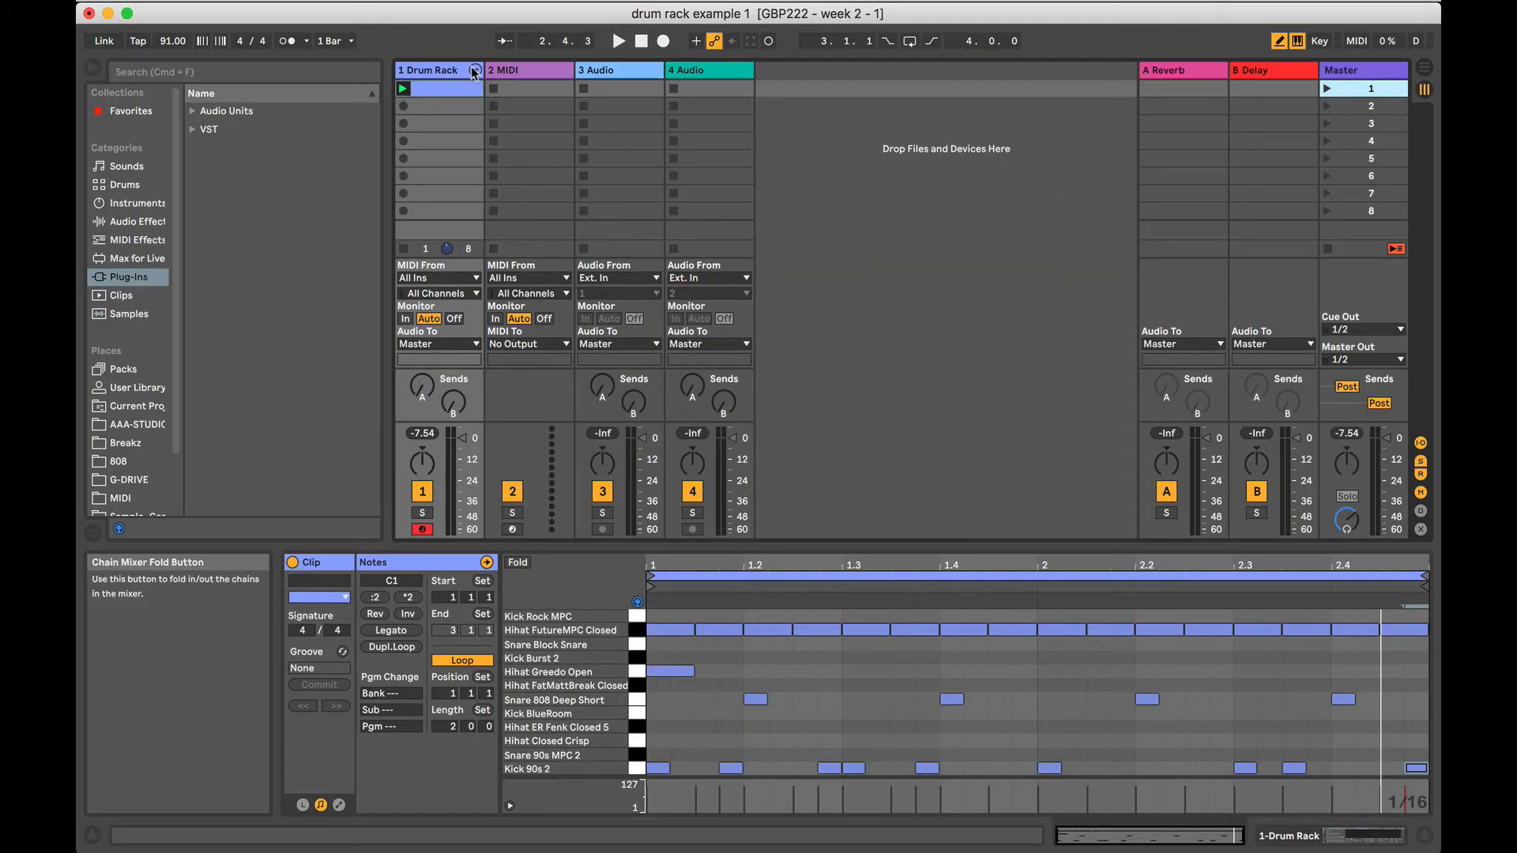
# Unfold the Drum Rack track's chains in the mixer, and view the rack's devices before returning to the clip's notes.
pyautogui.click(474, 71)
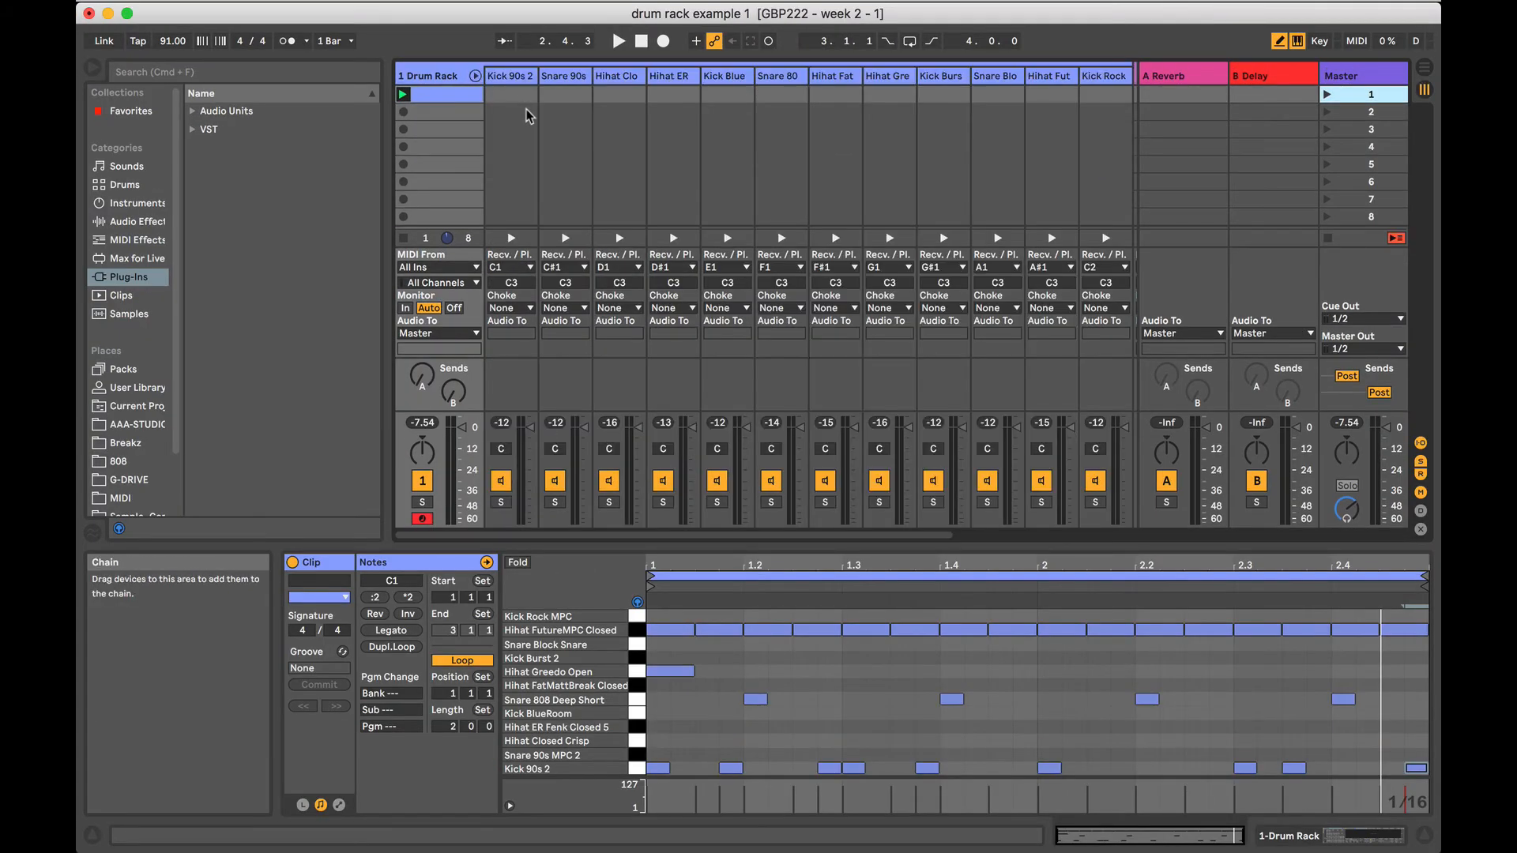
pyautogui.hscroll(3, 510, 146)
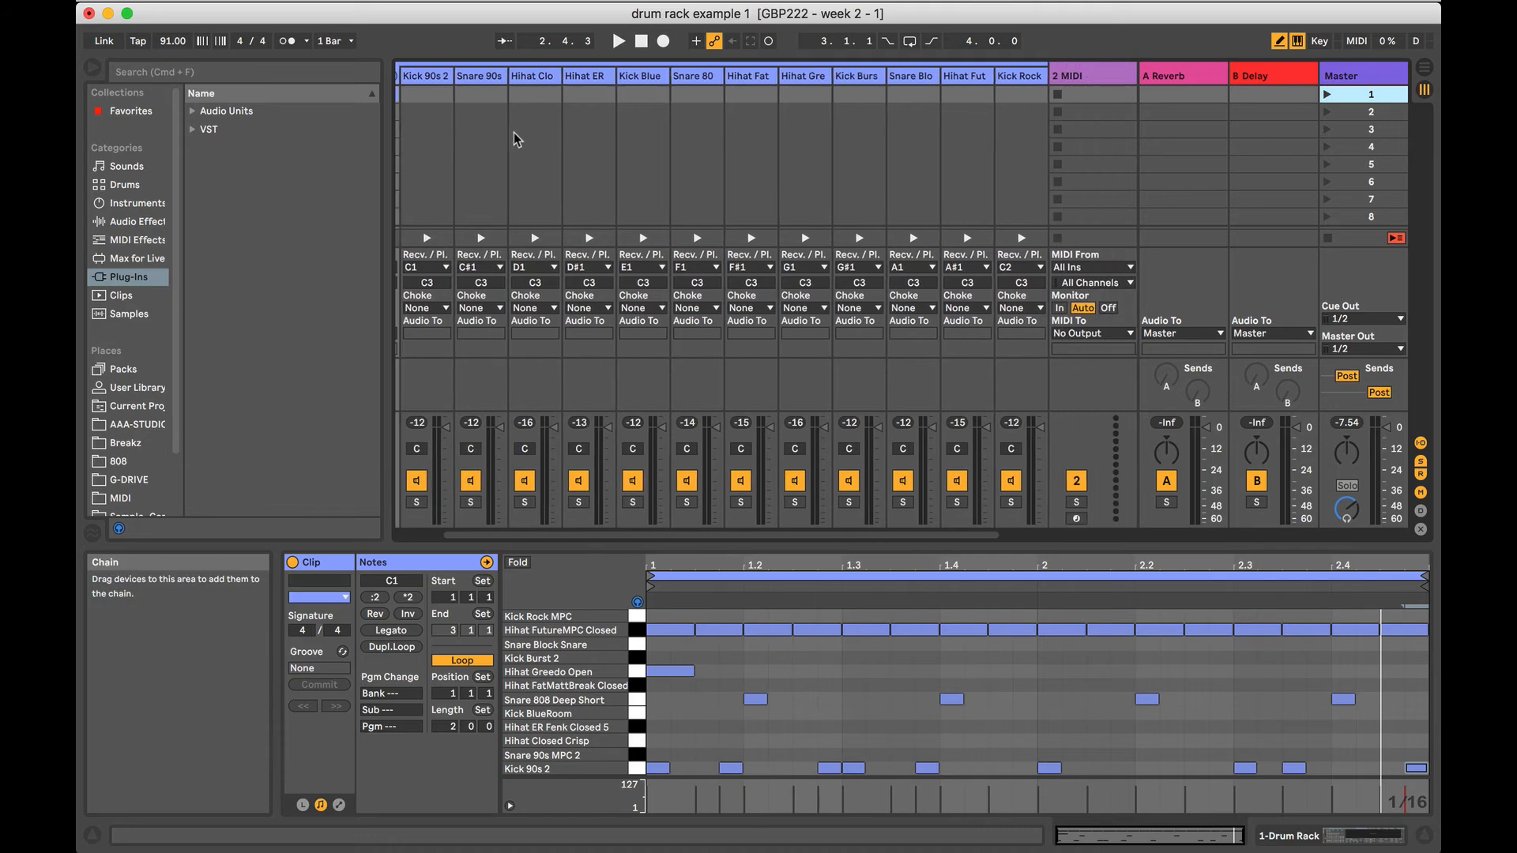
pyautogui.hscroll(-3, 515, 139)
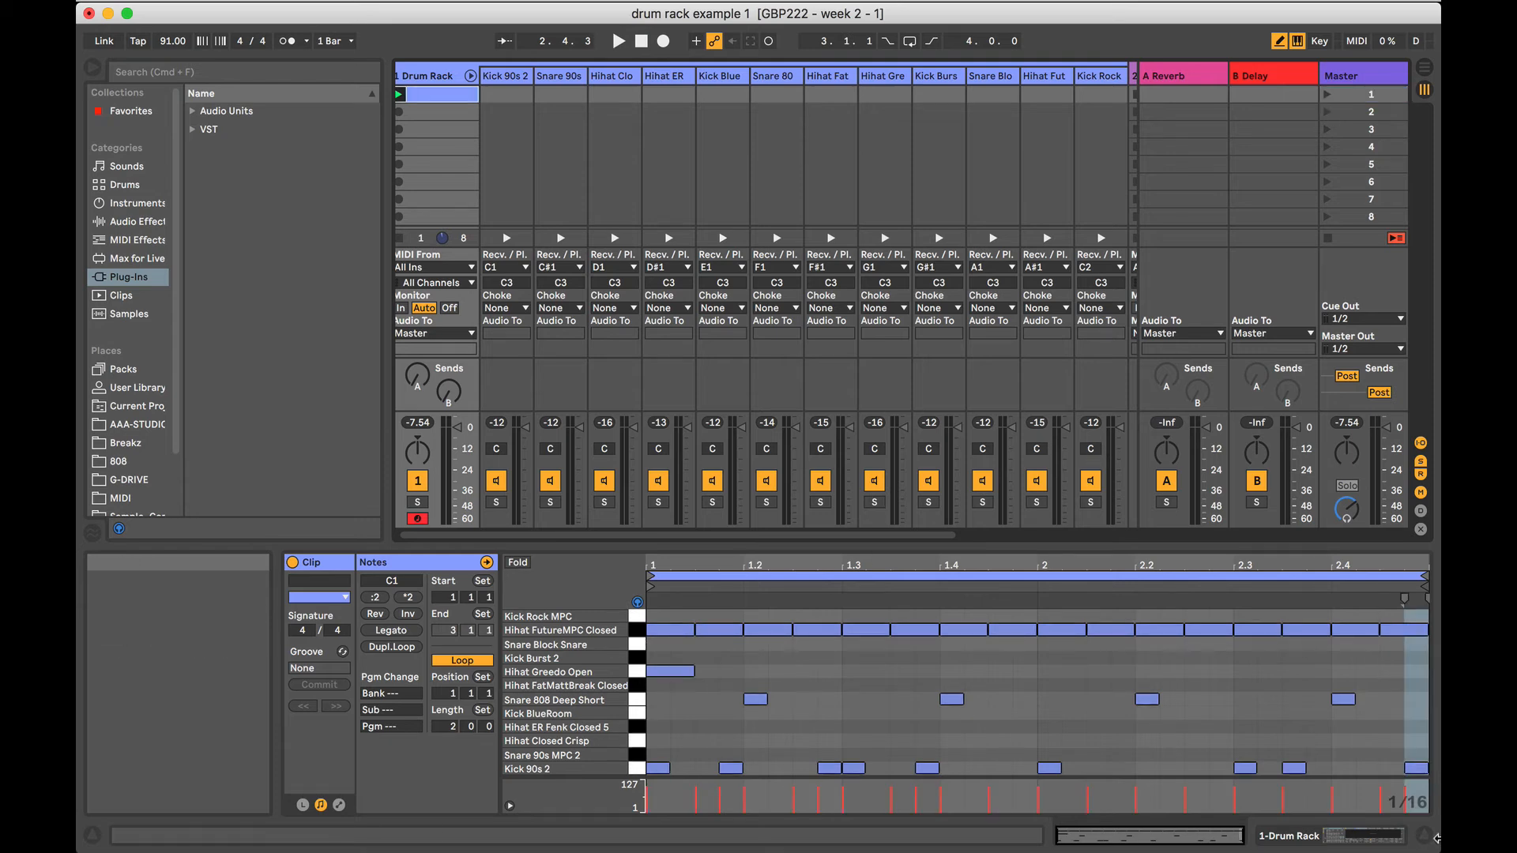
pyautogui.click(1363, 842)
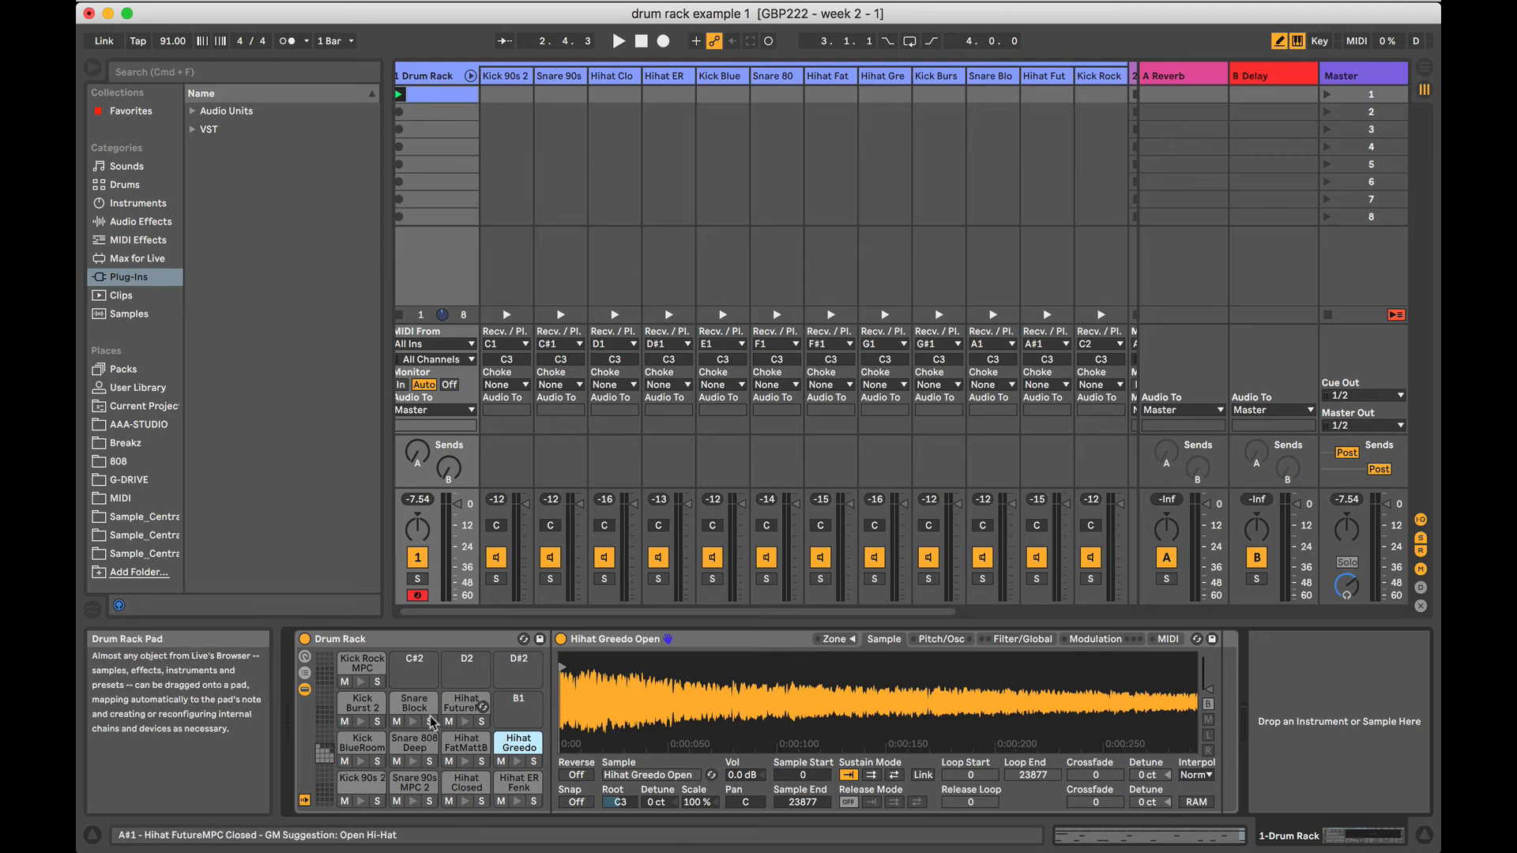
pyautogui.click(1171, 839)
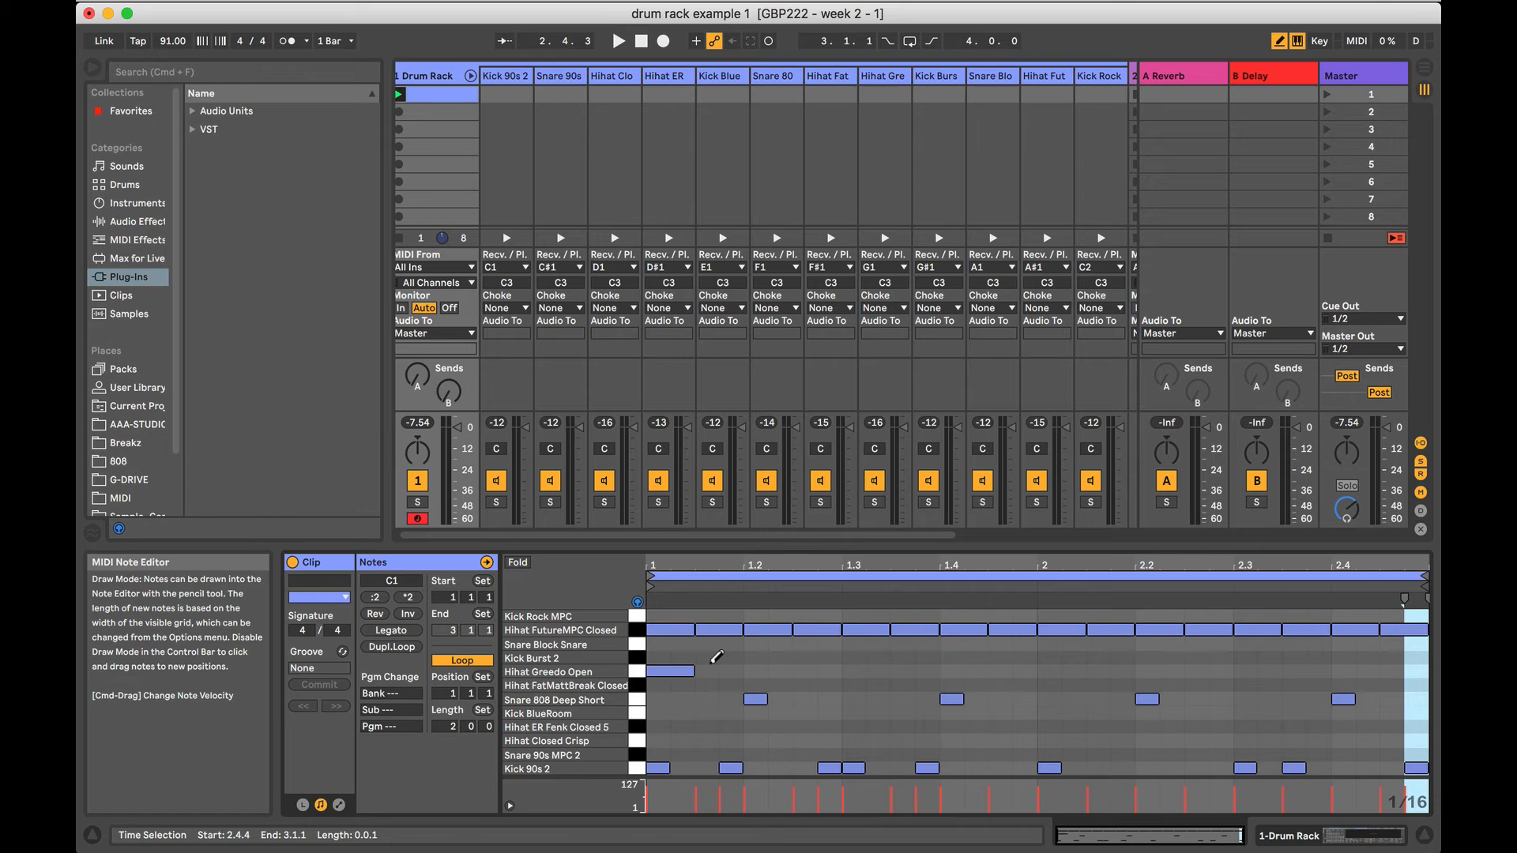
# Play the beat while checking the individual chain levels, and set the Hihat FutureMPC Closed chain volume to -4.5 dB.
pyautogui.press('space')
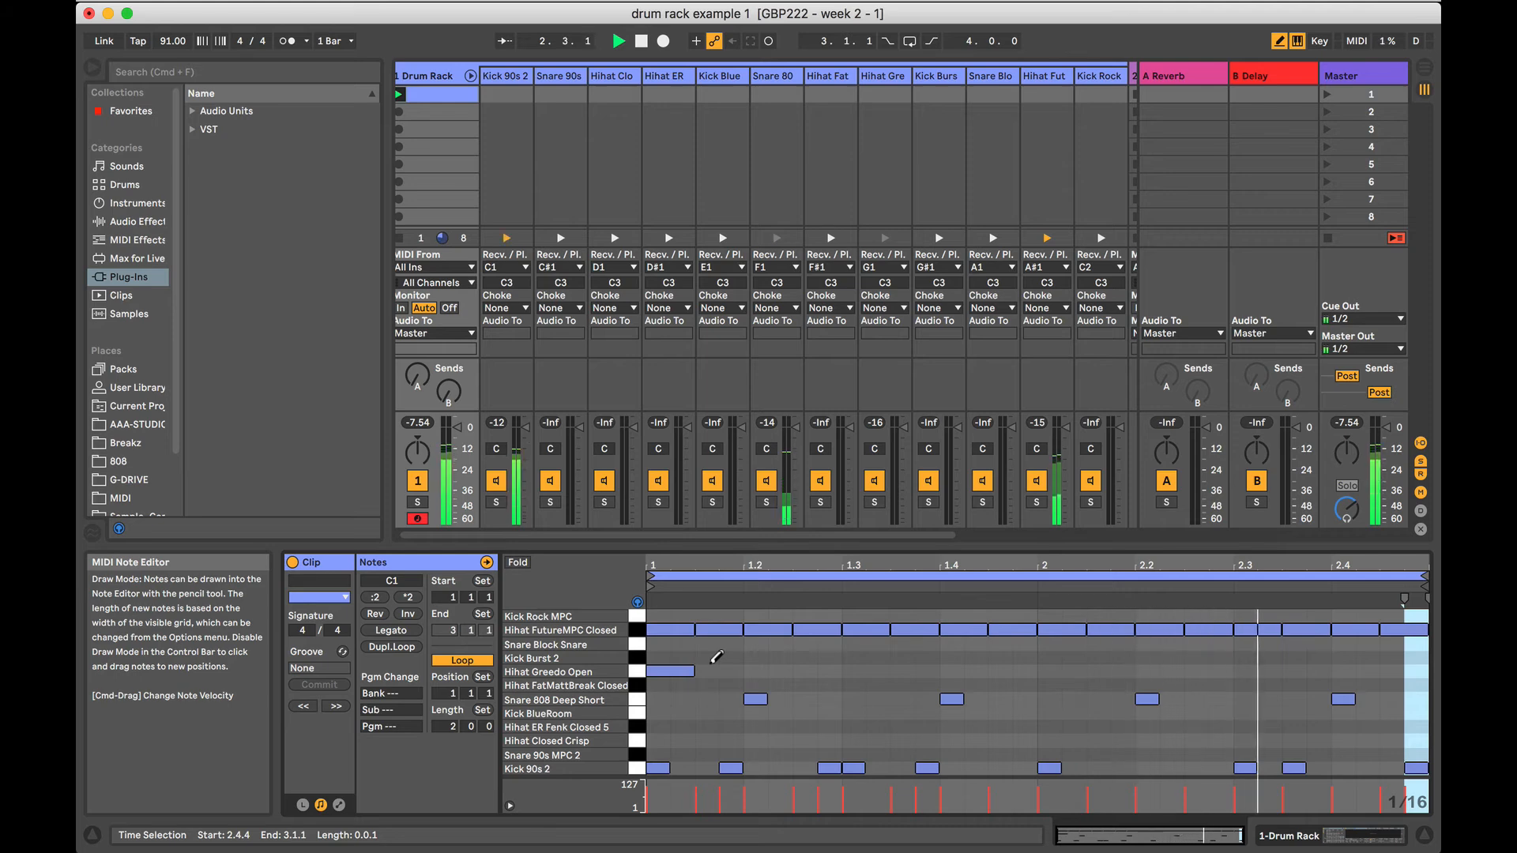
pyautogui.press('space')
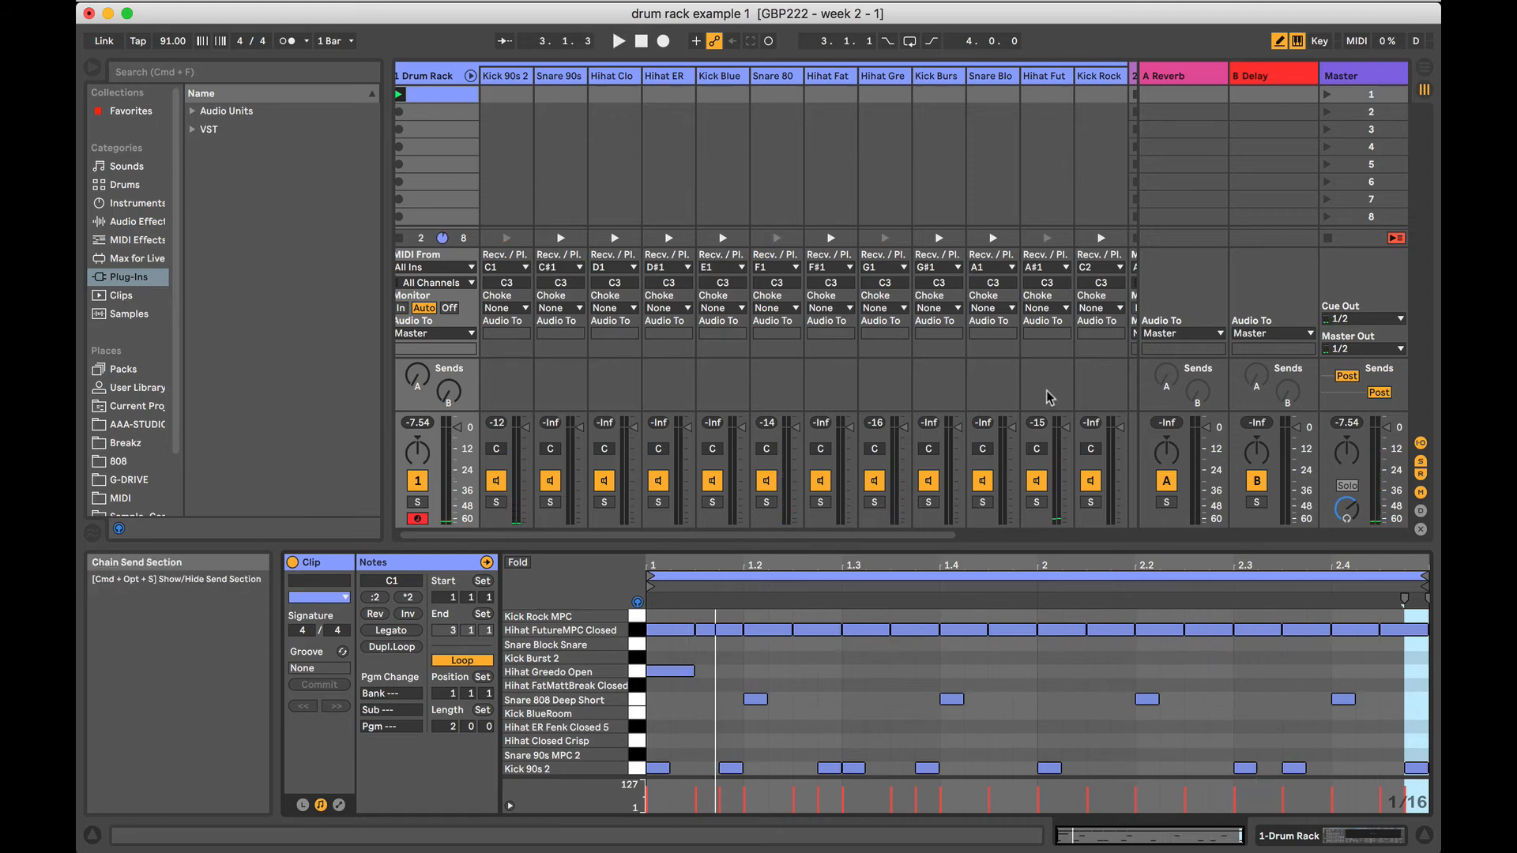
pyautogui.press('space')
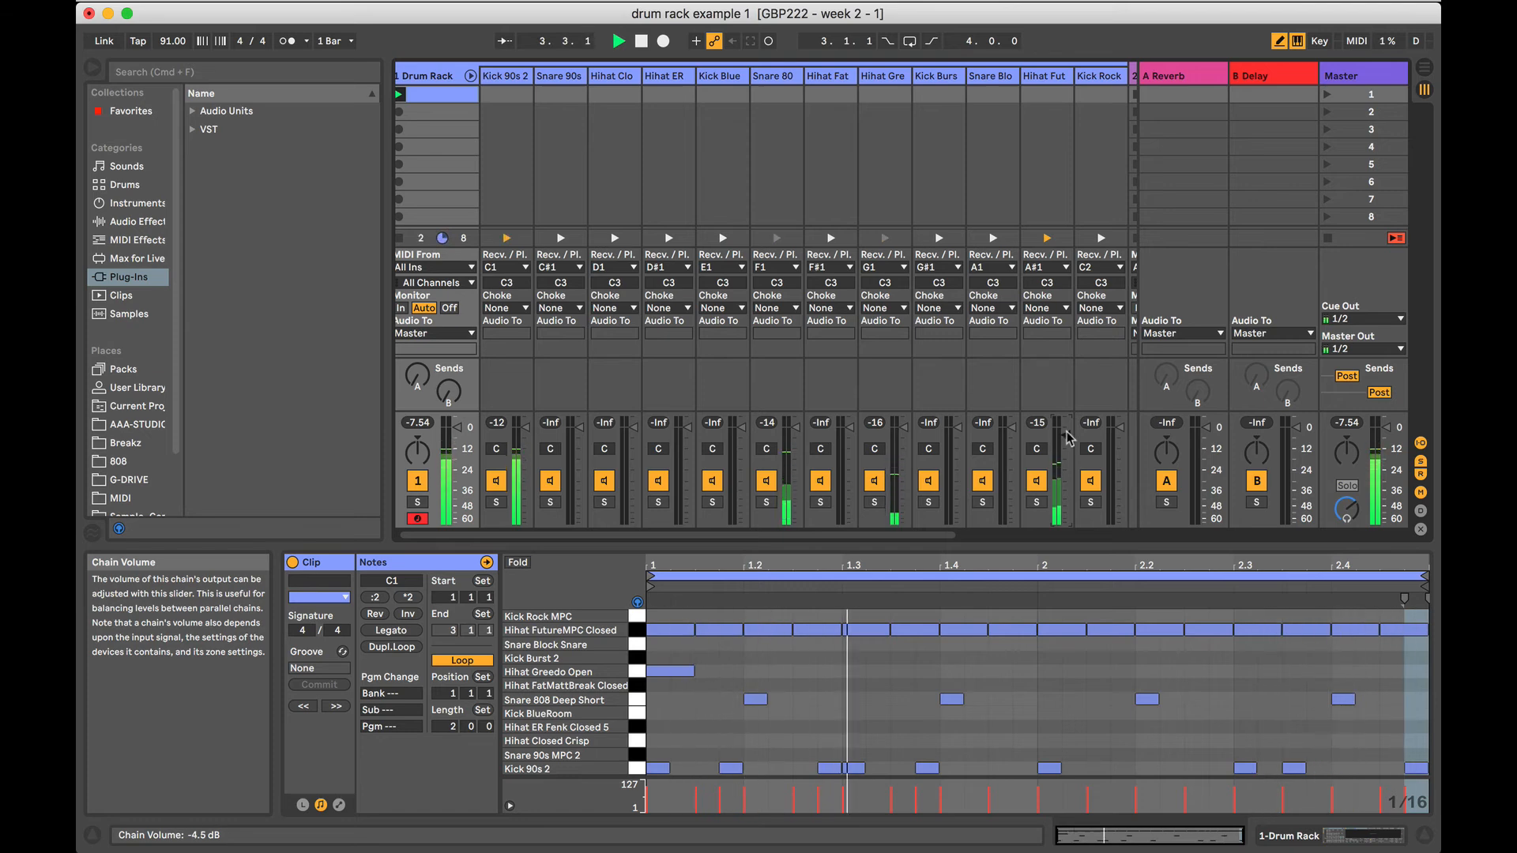
pyautogui.press('space')
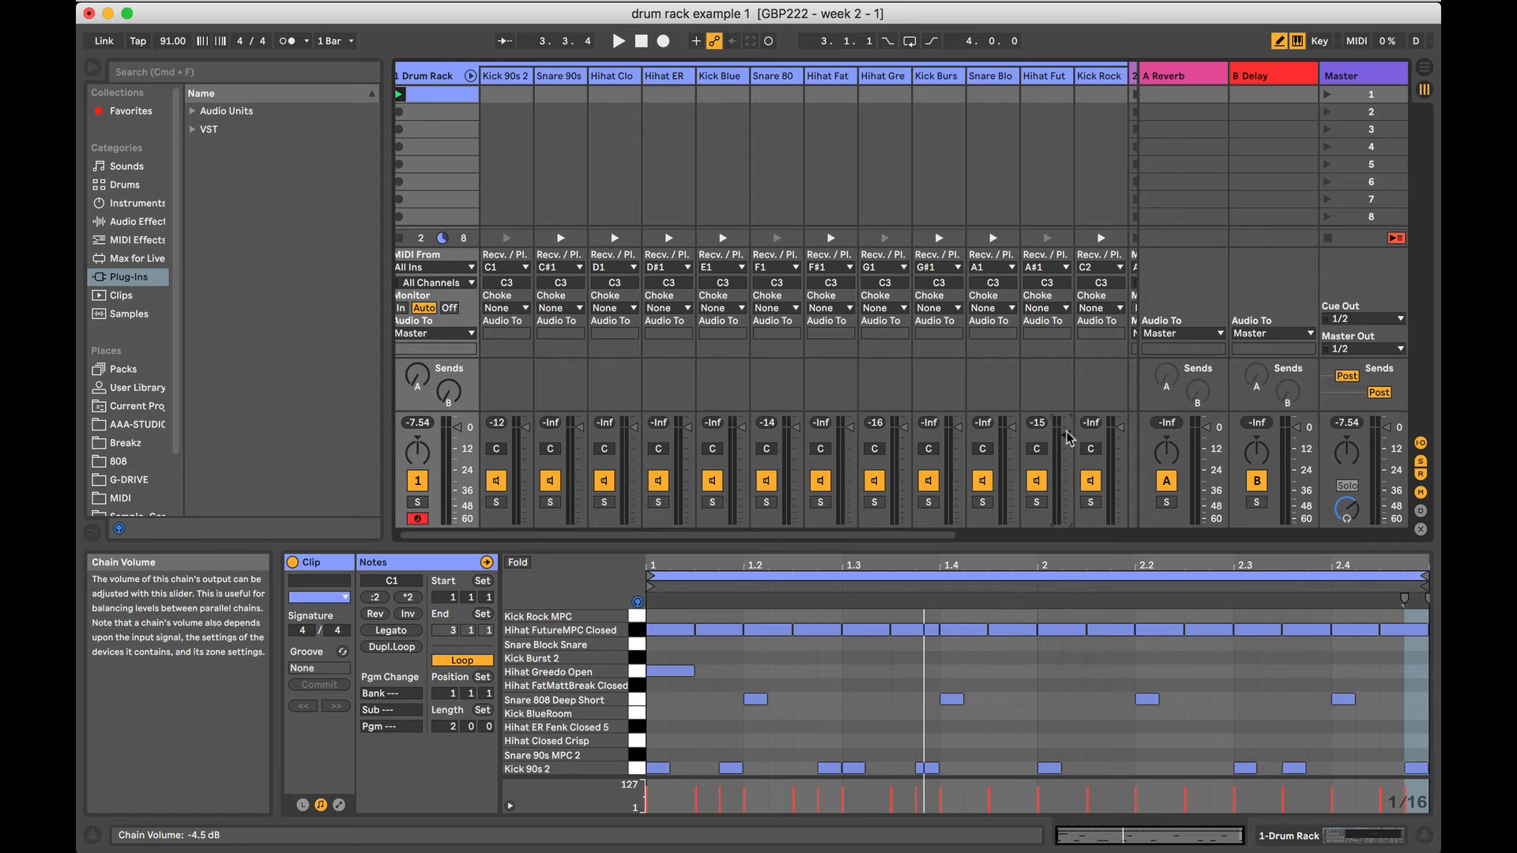
pyautogui.hscroll(-1, 861, 207)
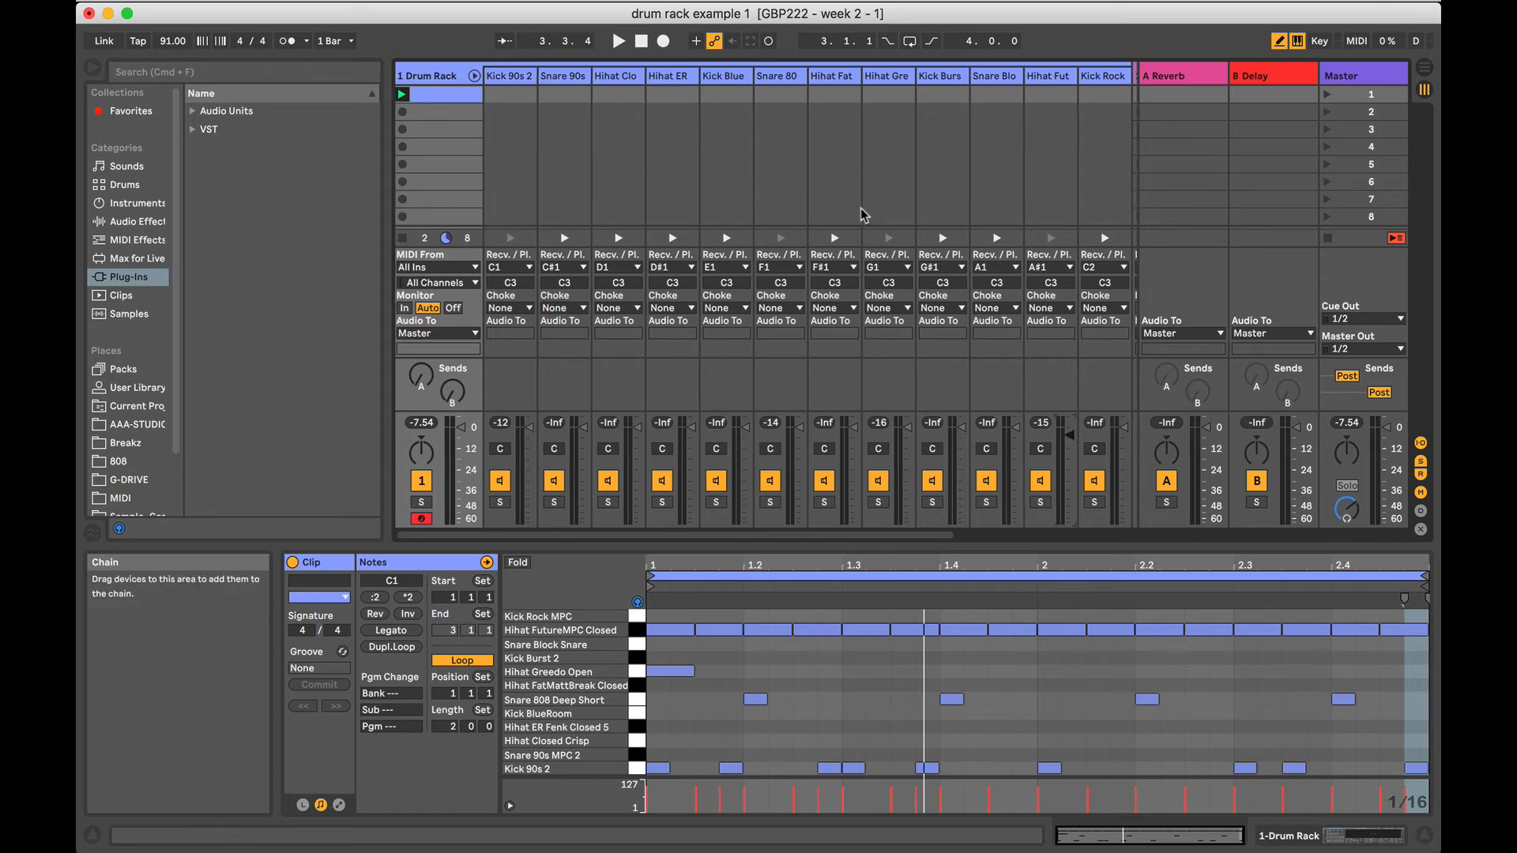
# Fold the Drum Rack chains in the mixer, and duplicate the drum clip into the track's scene 5 slot.
pyautogui.click(475, 76)
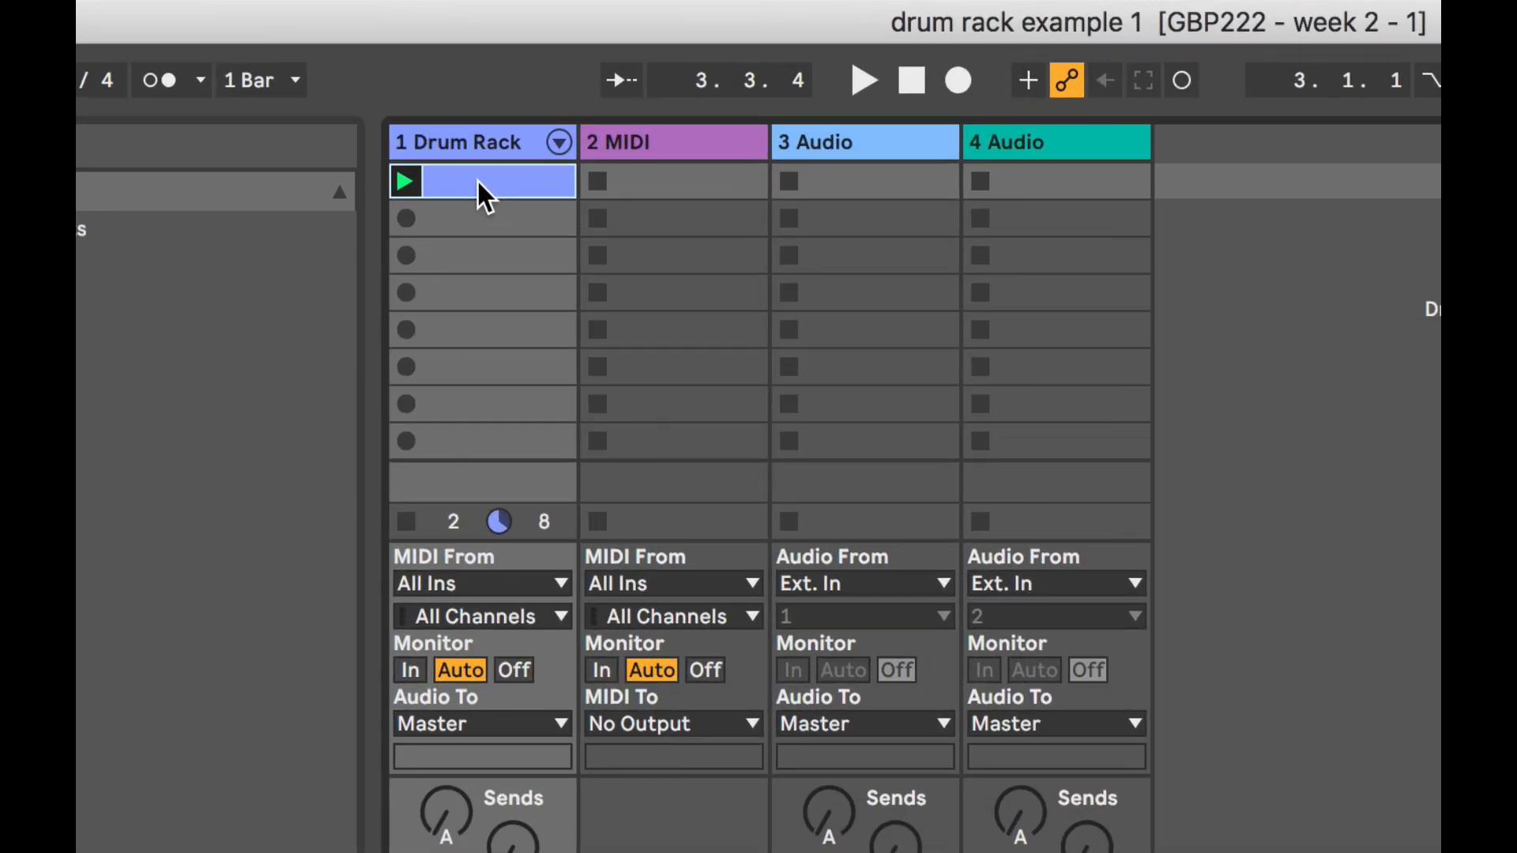
pyautogui.click(476, 220)
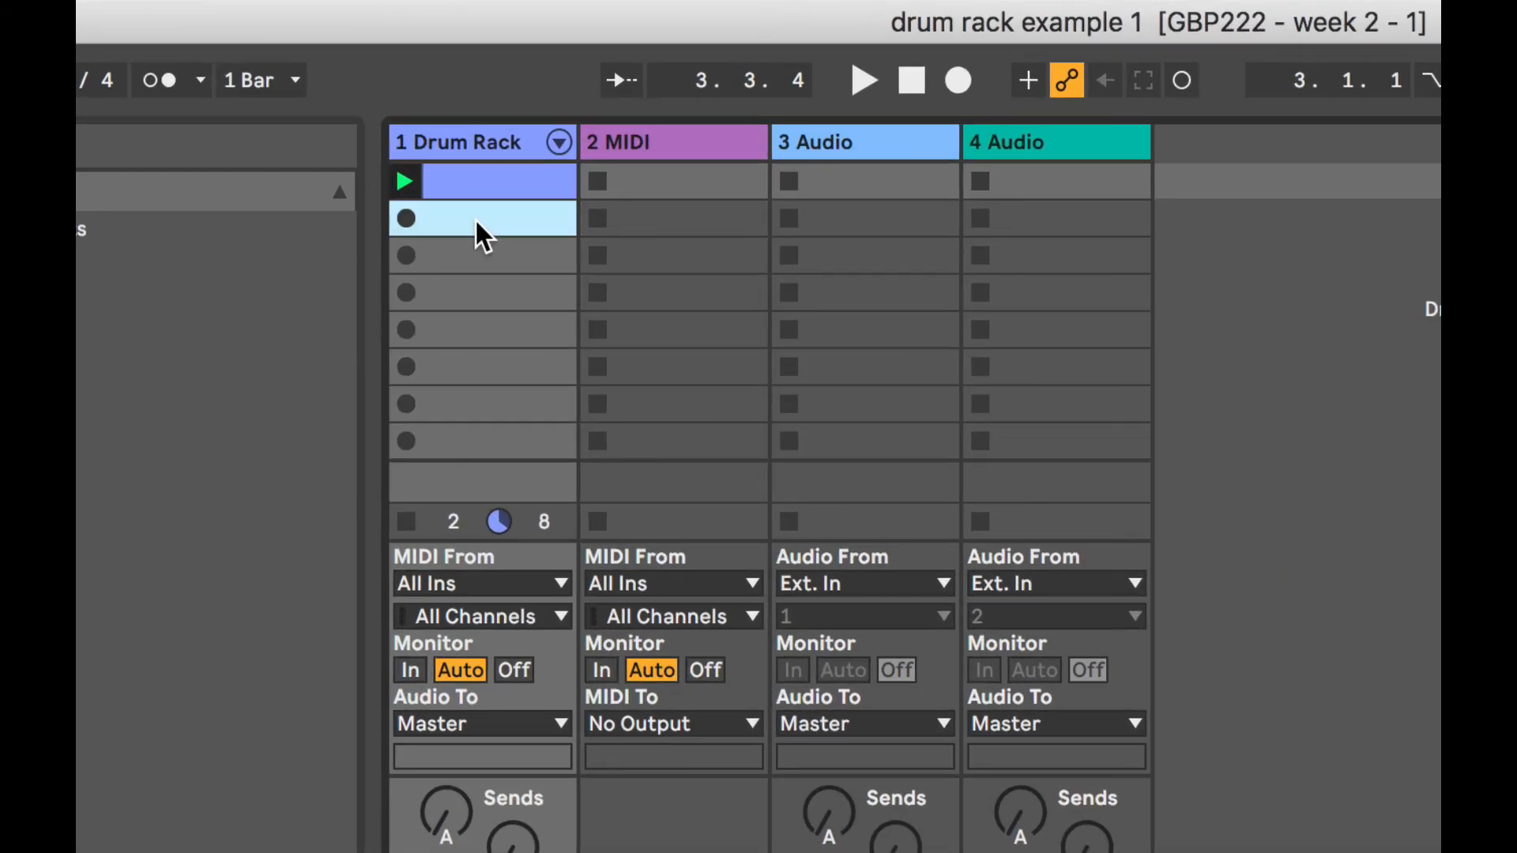
pyautogui.click(470, 183)
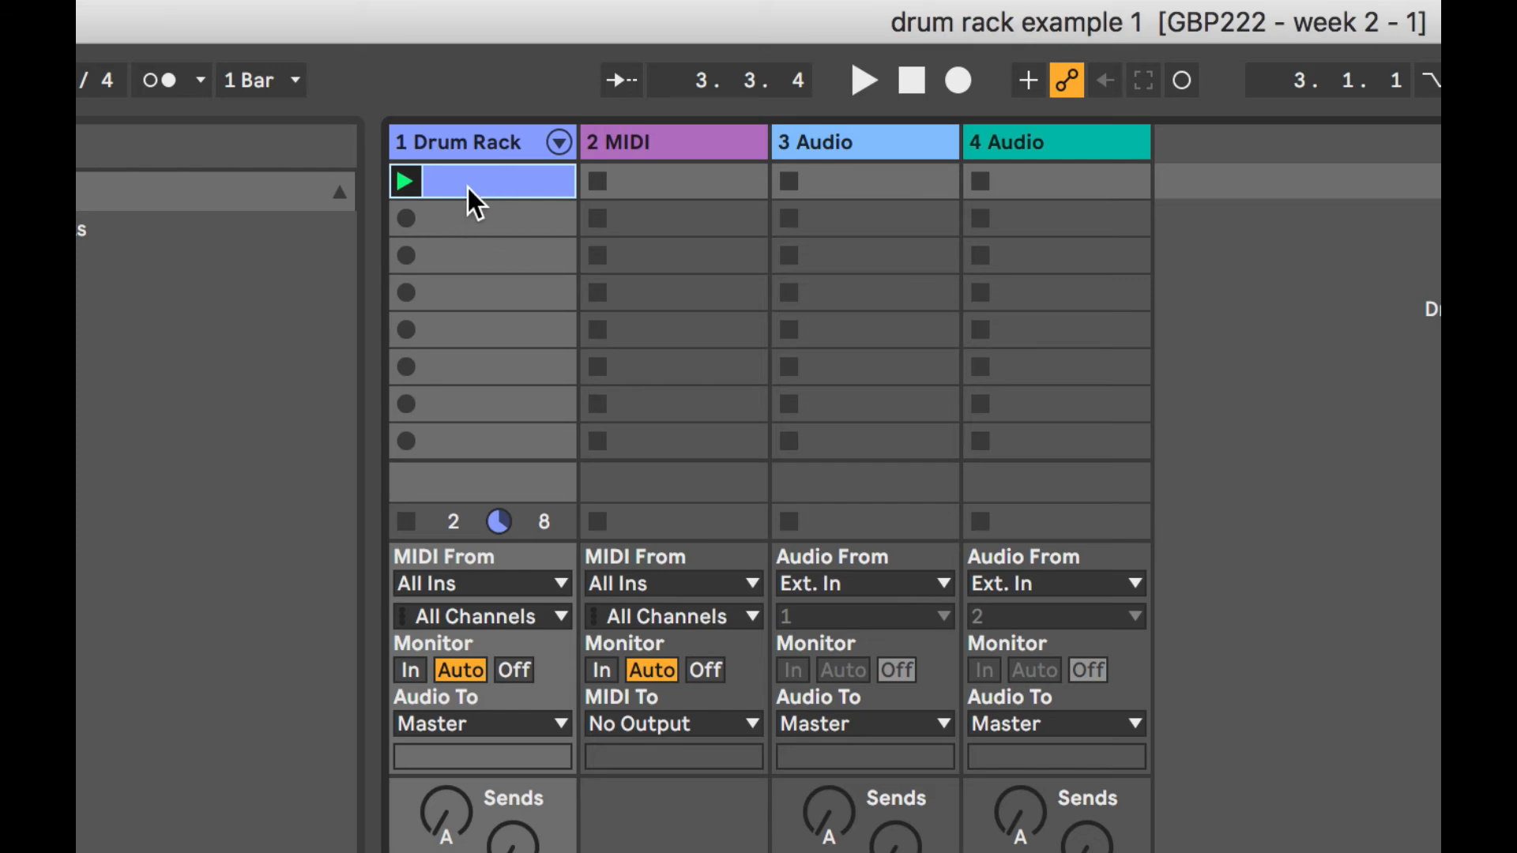
pyautogui.press('super+d')
pyautogui.click(473, 217)
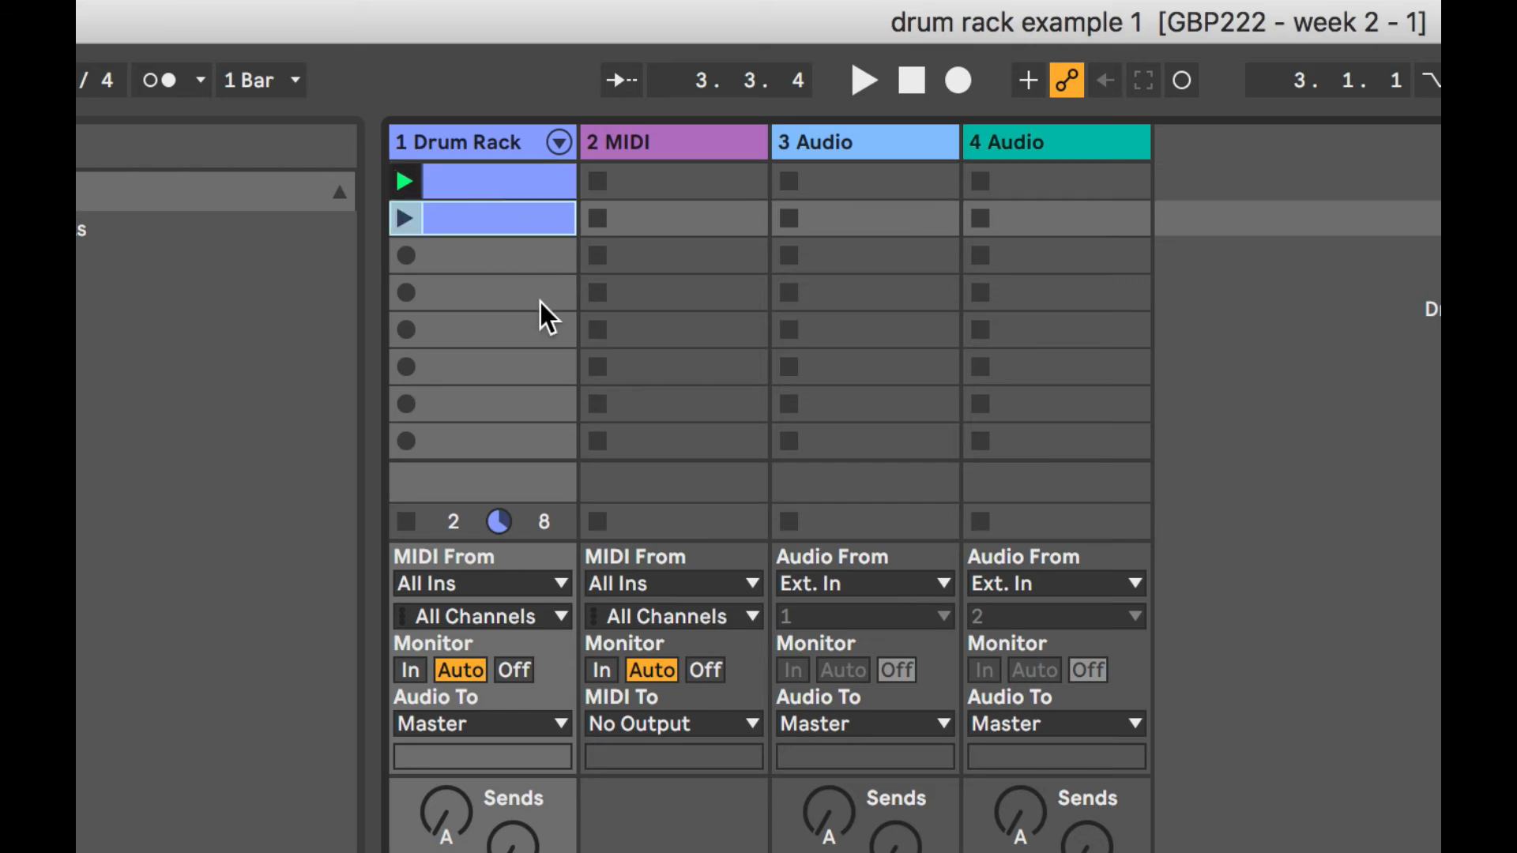
pyautogui.moveTo(473, 216); pyautogui.dragTo(473, 318)
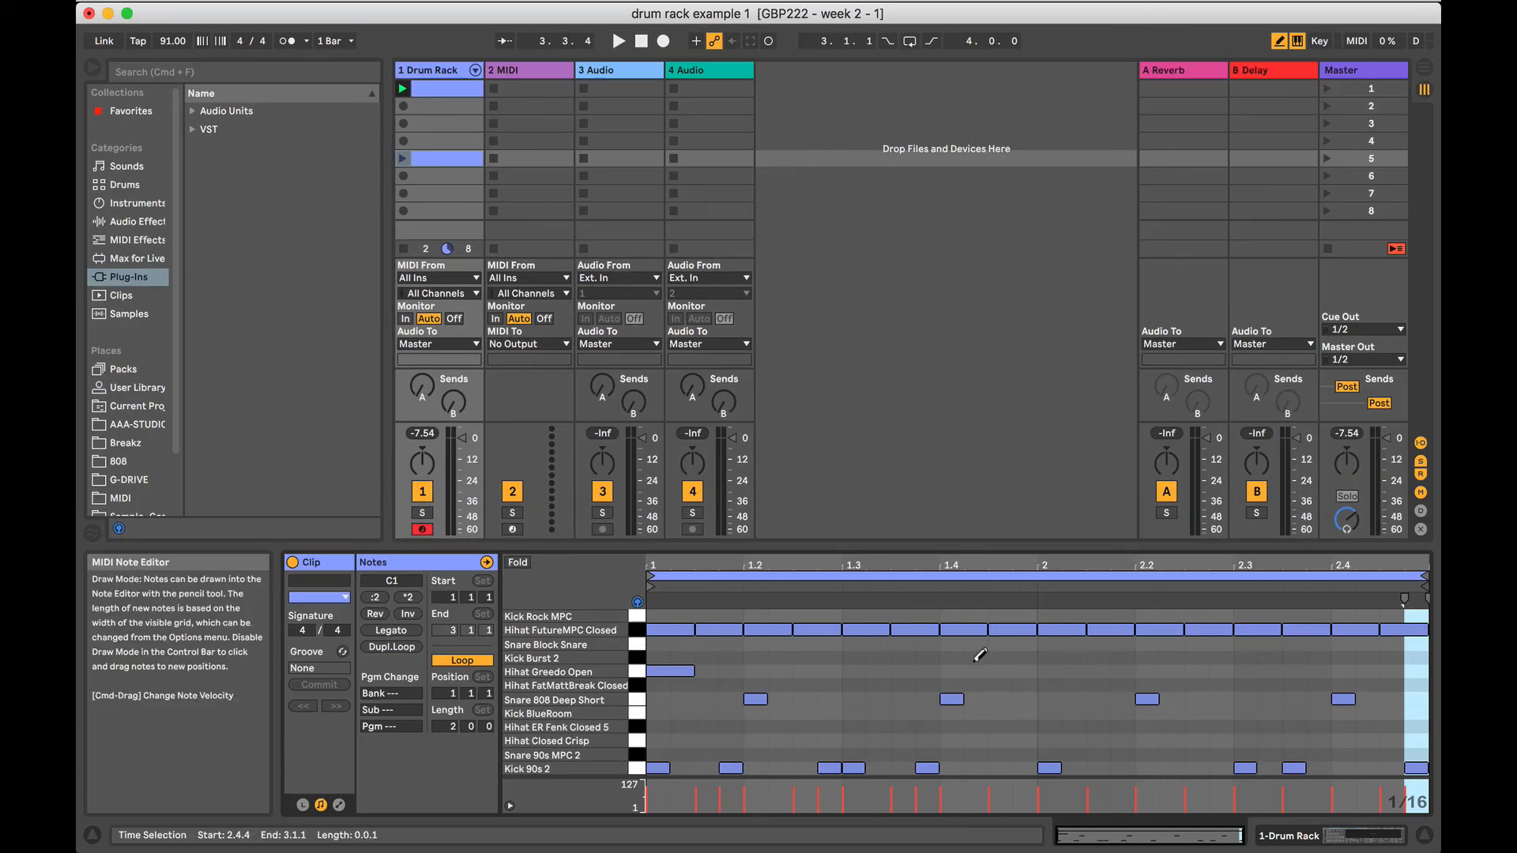
# Delete every Hihat FutureMPC Closed note from the scene 5 clip, and play it against the original clip in scene 1.
pyautogui.click(636, 631)
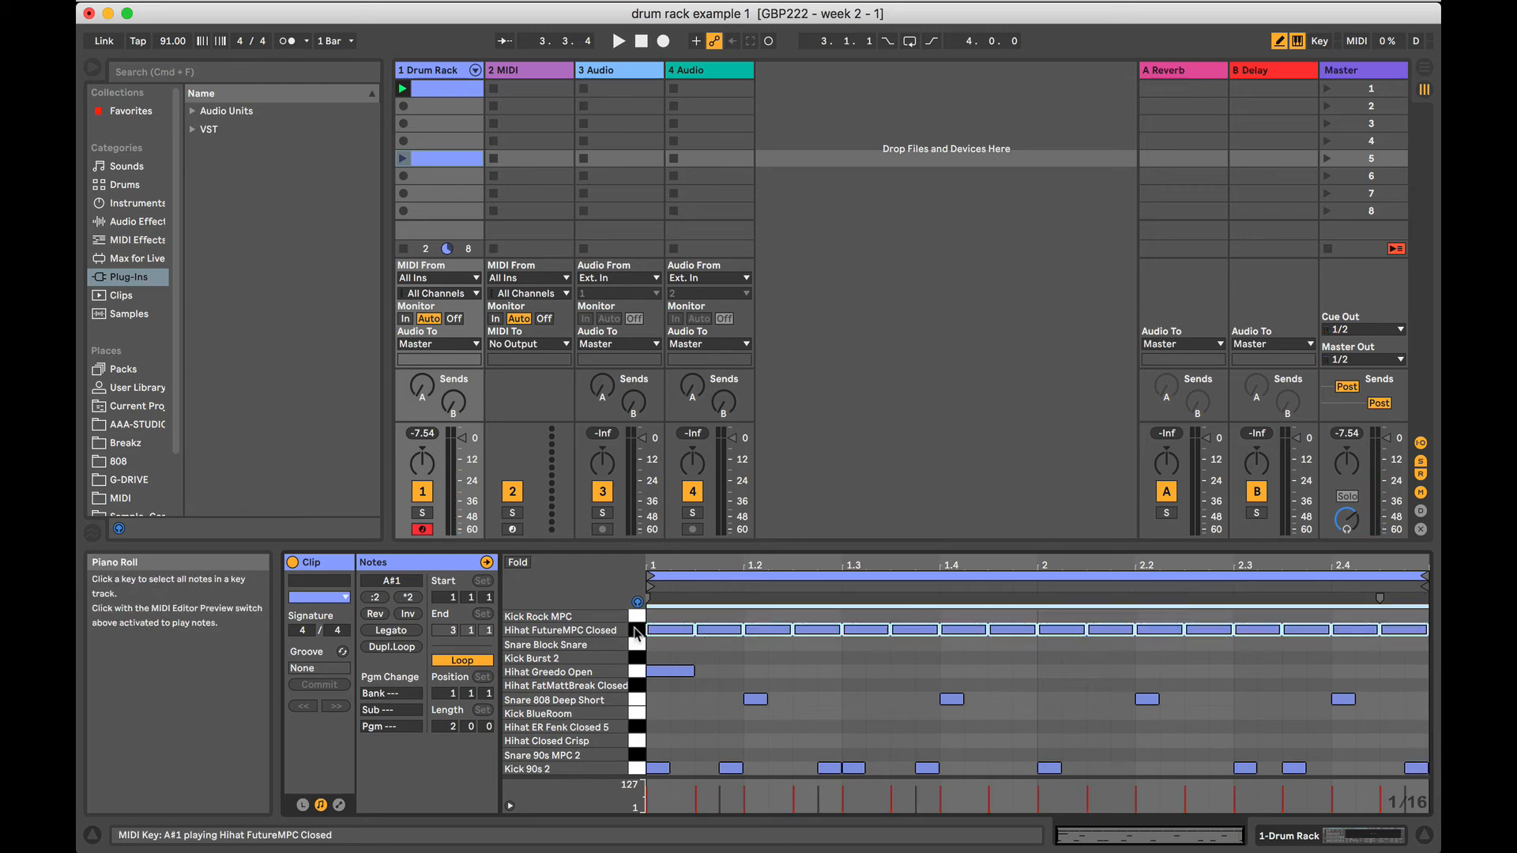
pyautogui.press('Delete')
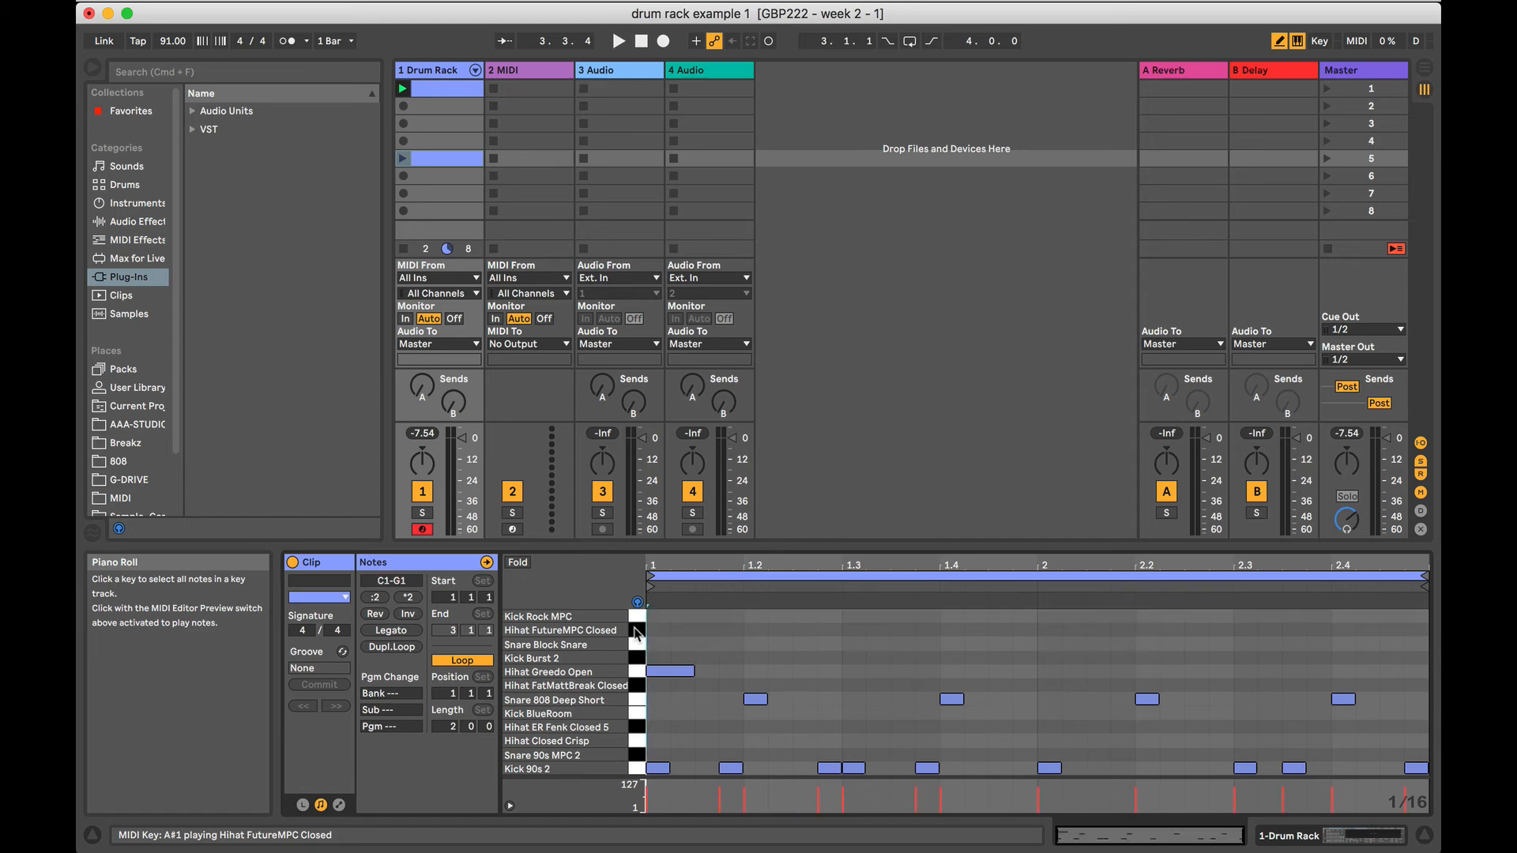
pyautogui.click(426, 160)
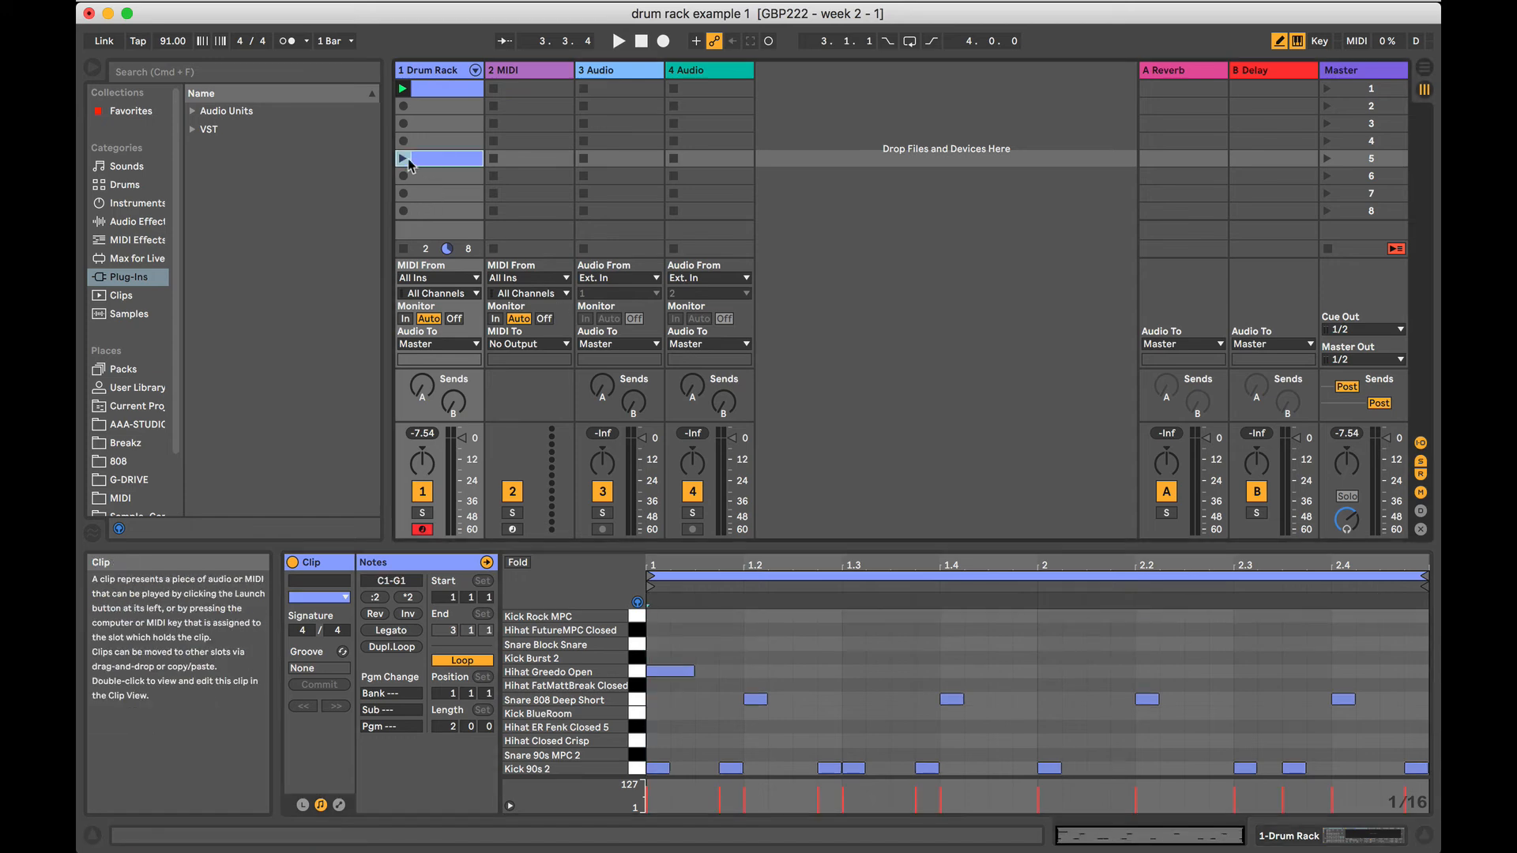
pyautogui.click(404, 159)
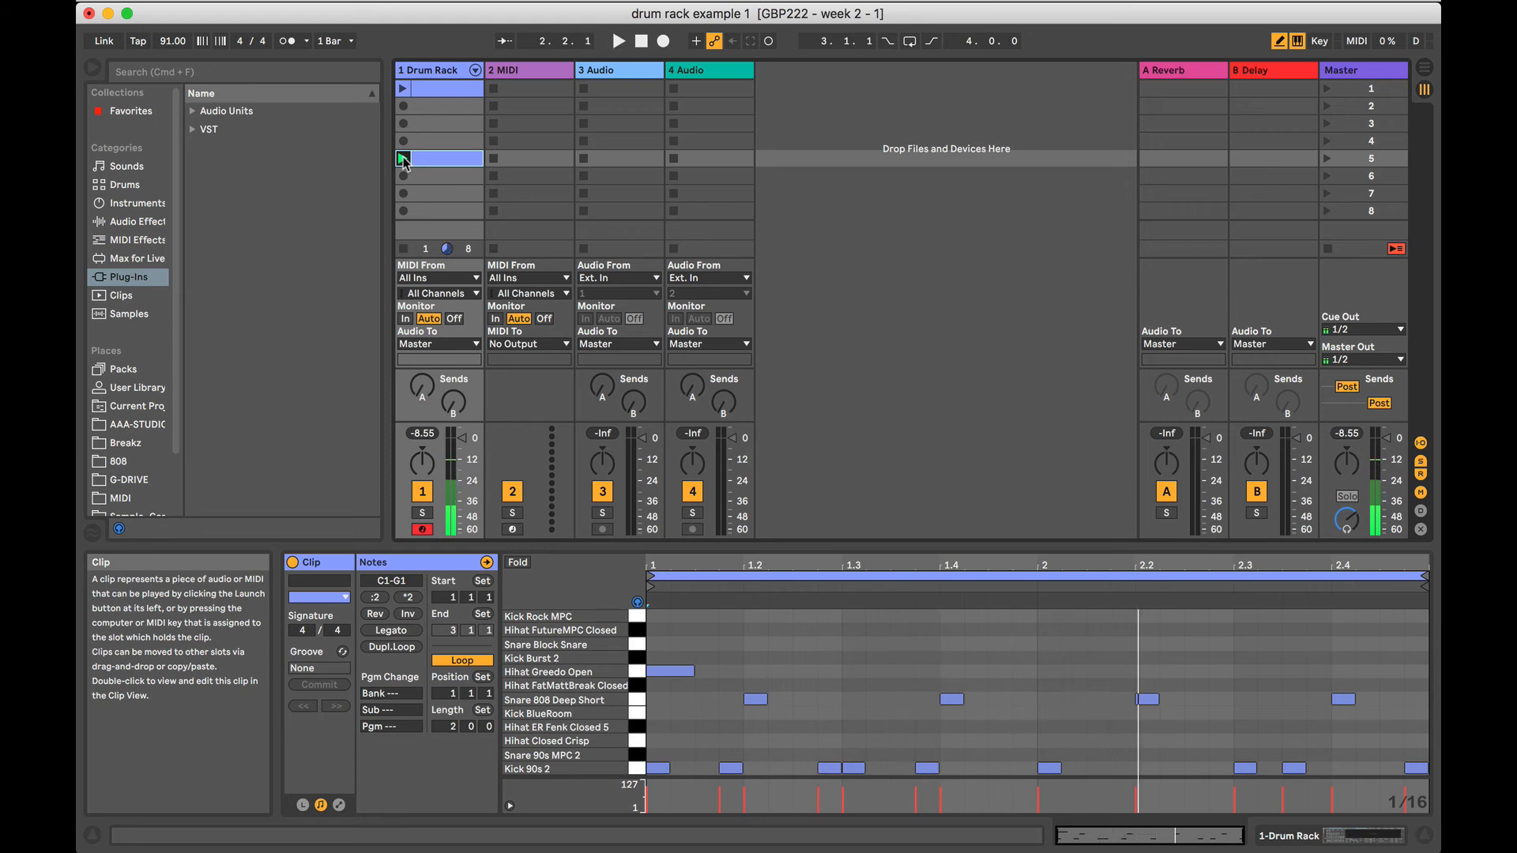
pyautogui.click(429, 87)
pyautogui.click(404, 89)
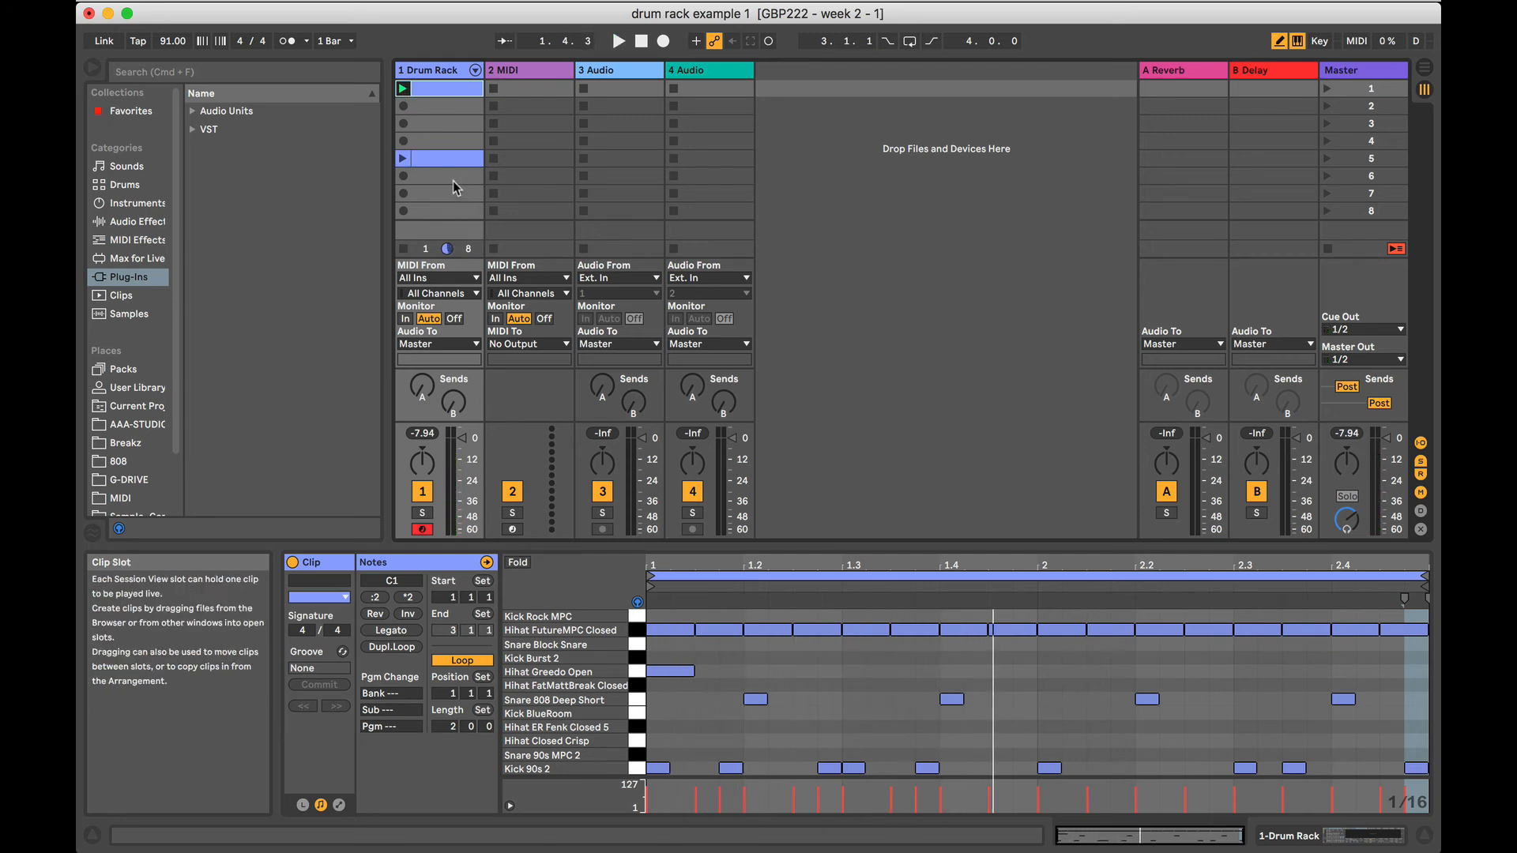
# Move the clip without closed hats from scene 5 up to the scene 3 slot.
pyautogui.moveTo(442, 159); pyautogui.dragTo(433, 111)
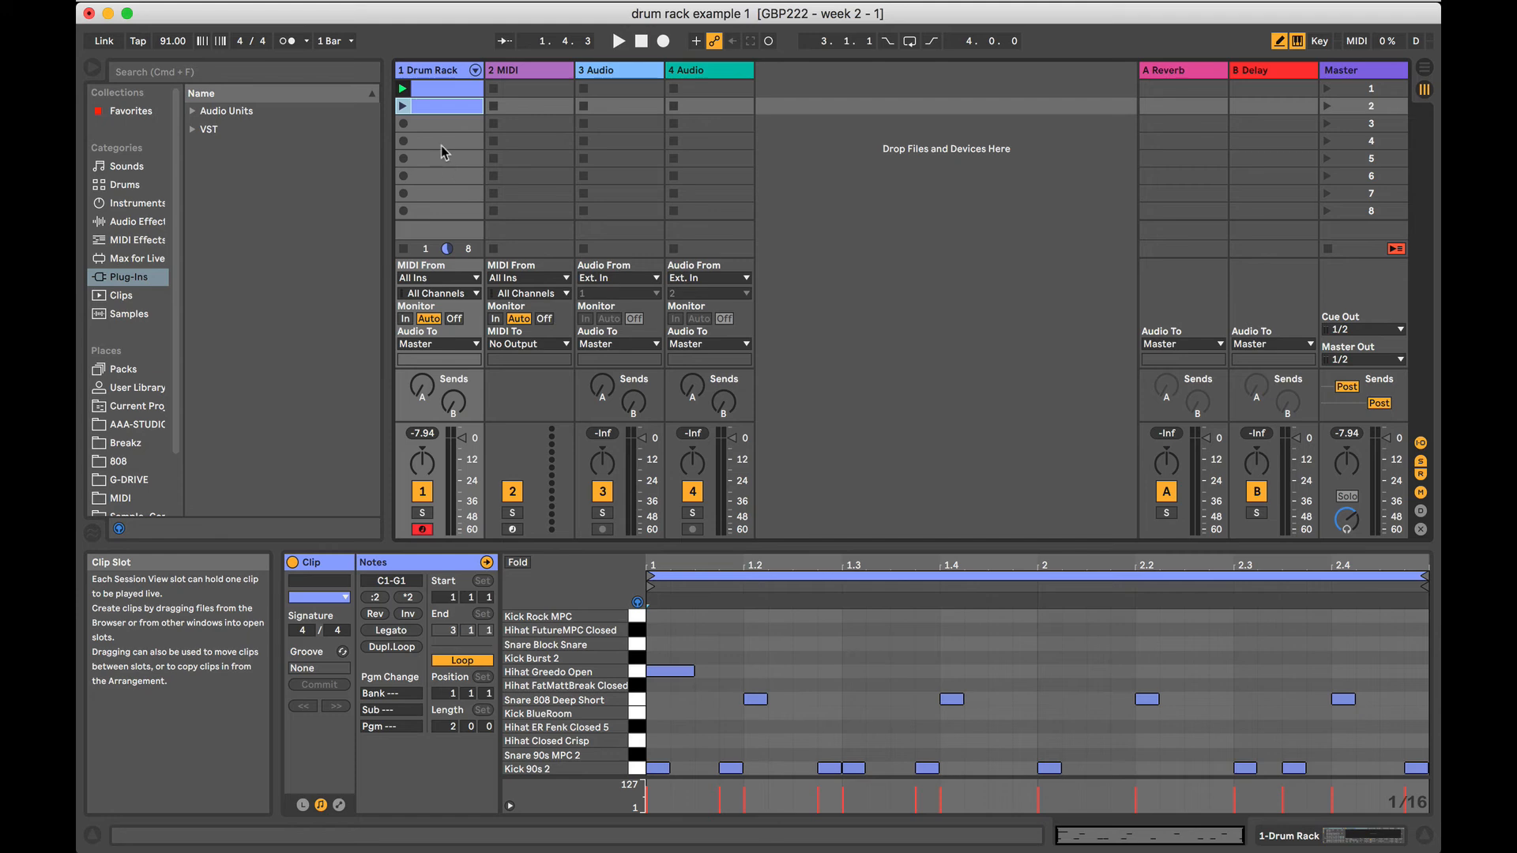
pyautogui.moveTo(440, 105); pyautogui.dragTo(437, 127)
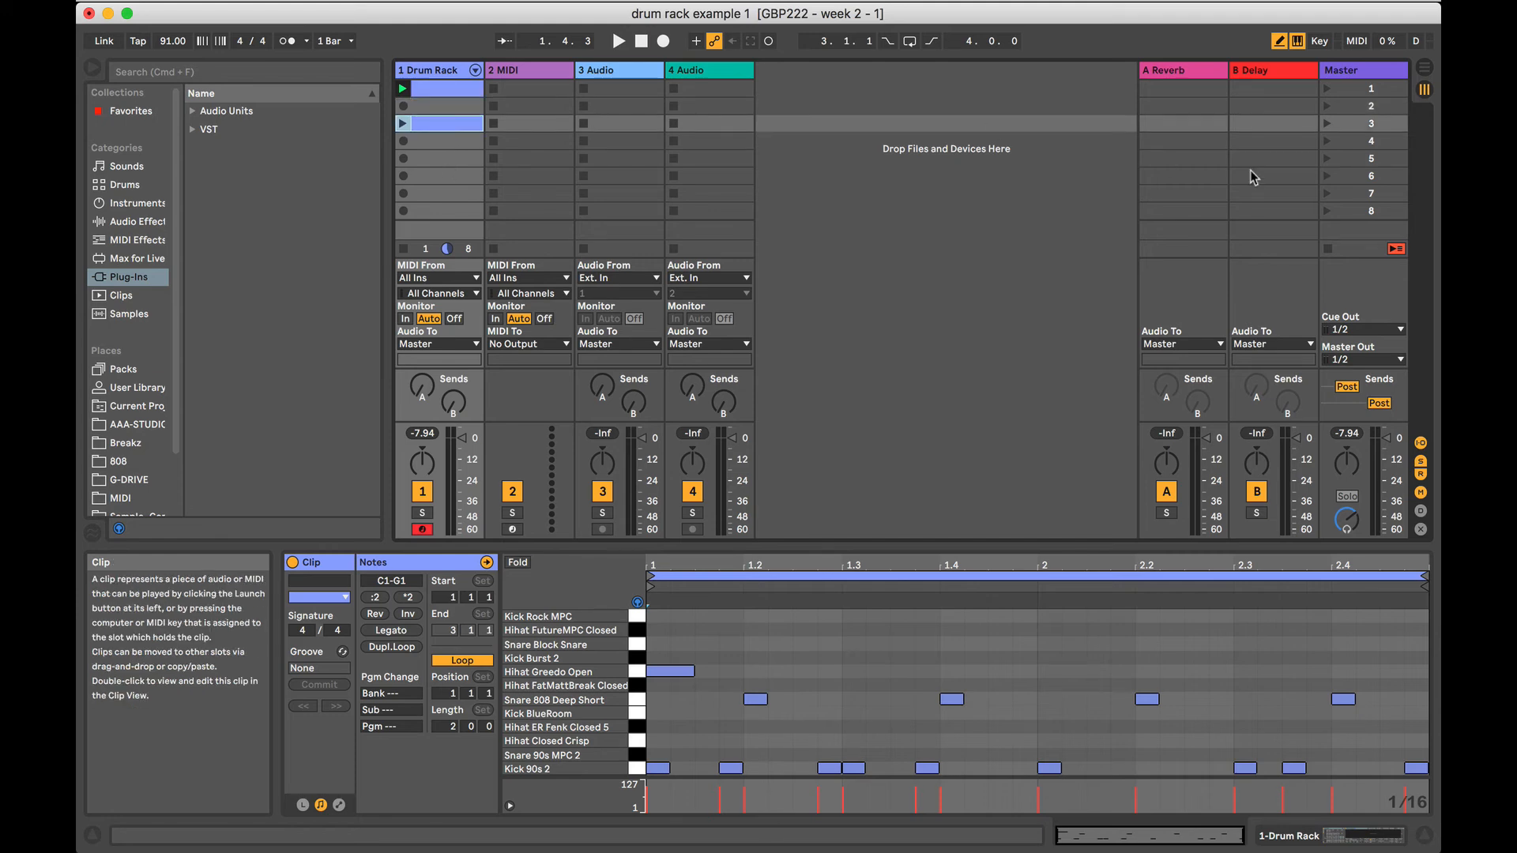
pyautogui.click(1351, 92)
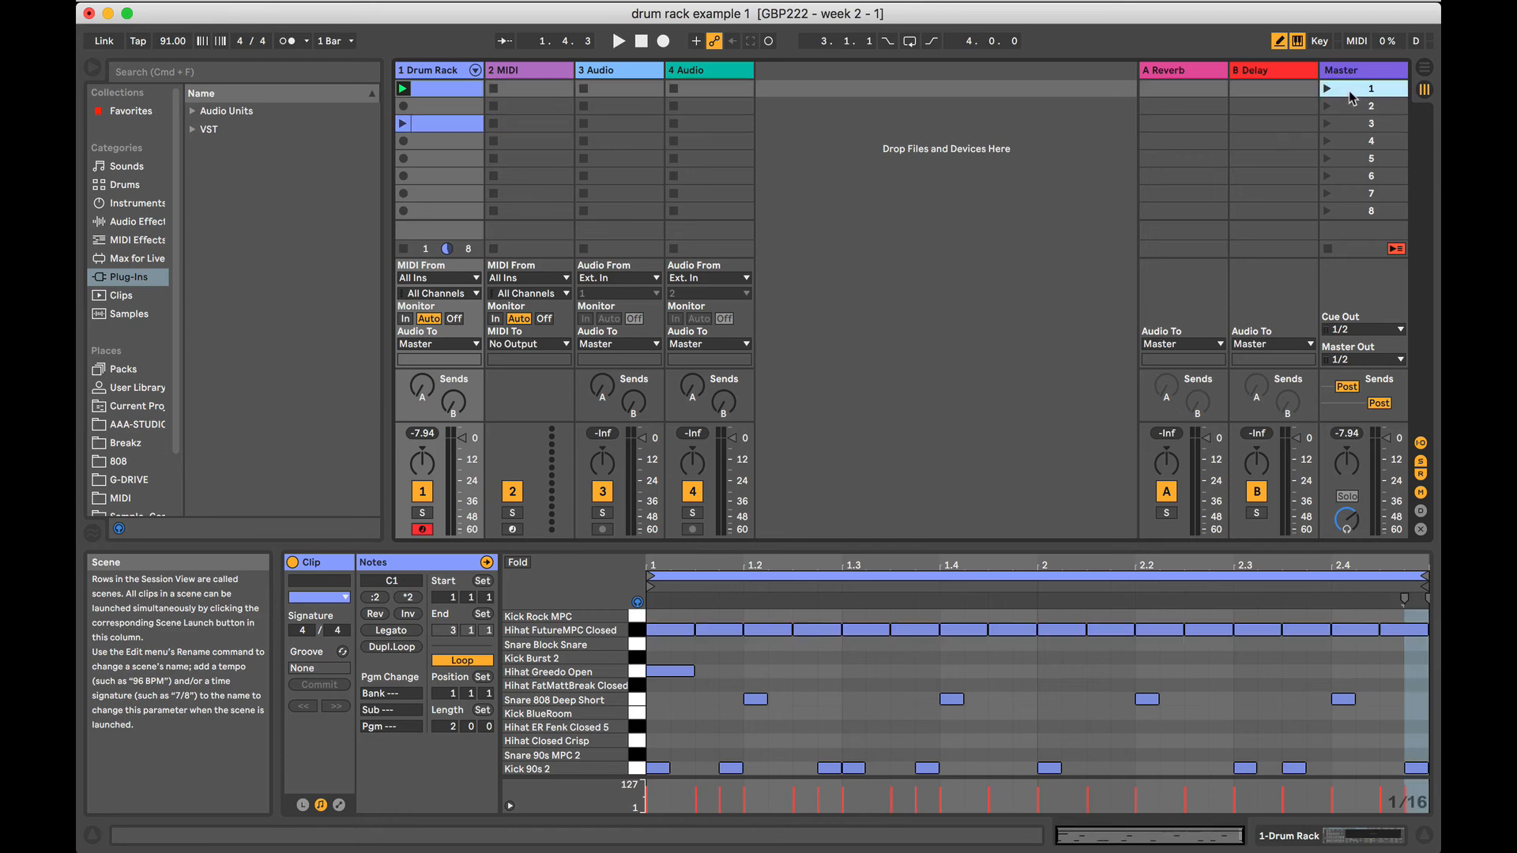
# Rename the Drum Rack clip in scene 1 as "drums 1".
pyautogui.click(425, 87)
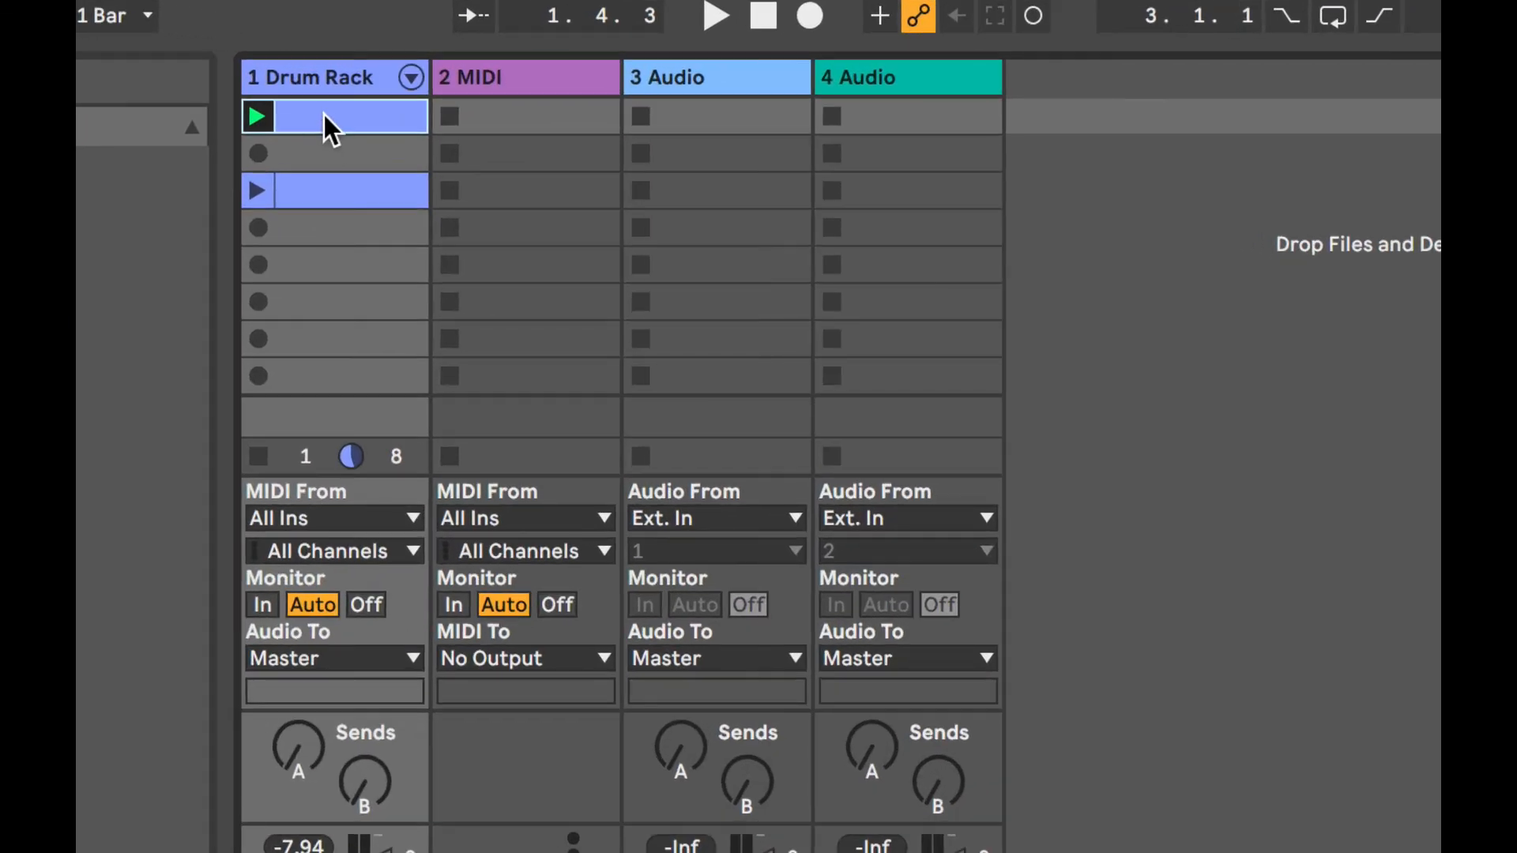
pyautogui.rightClick(324, 115)
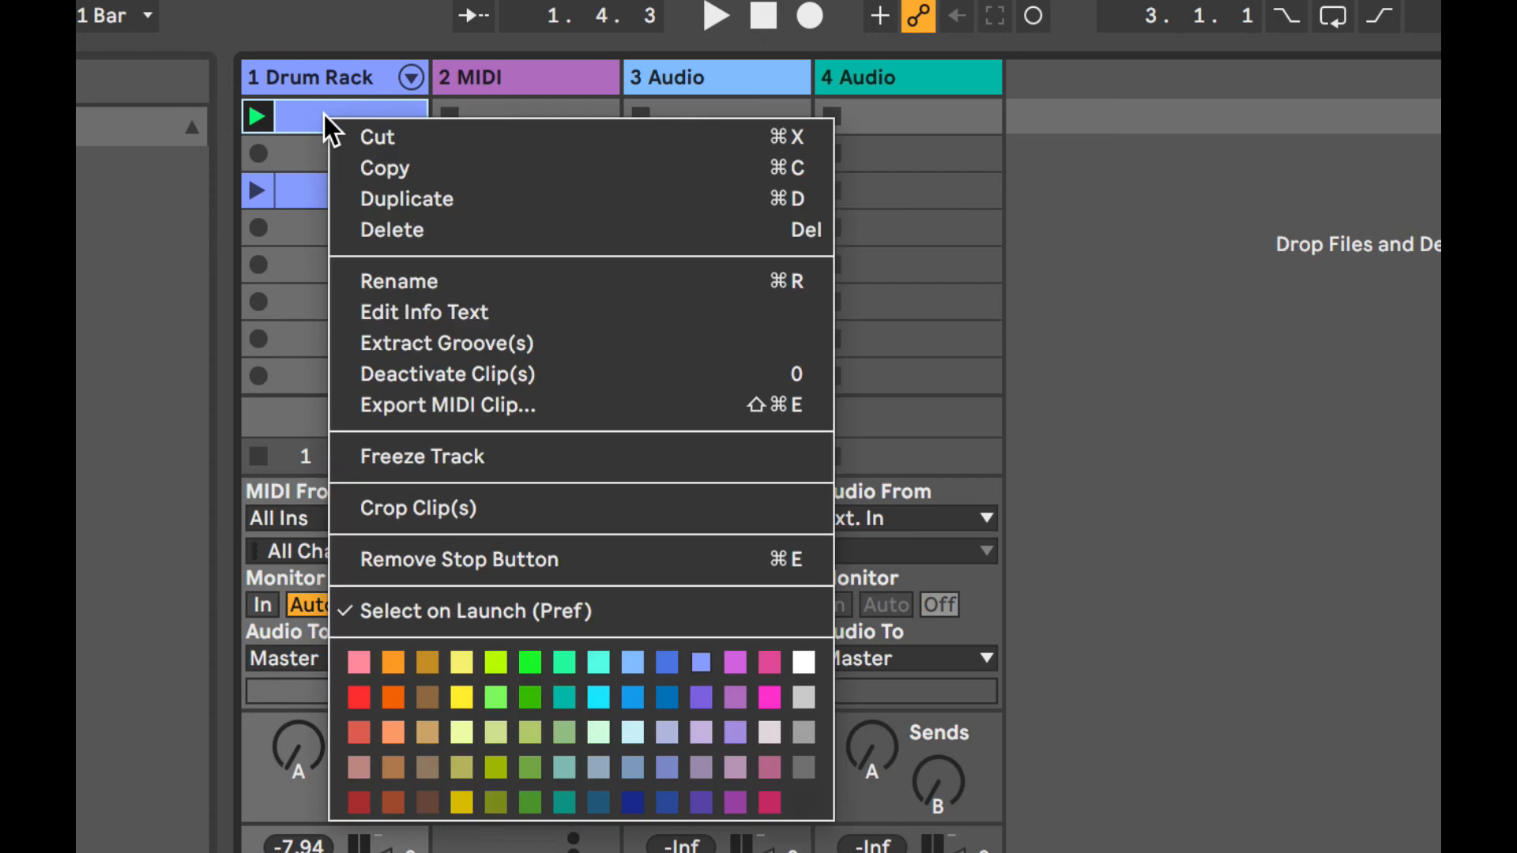
pyautogui.click(419, 272)
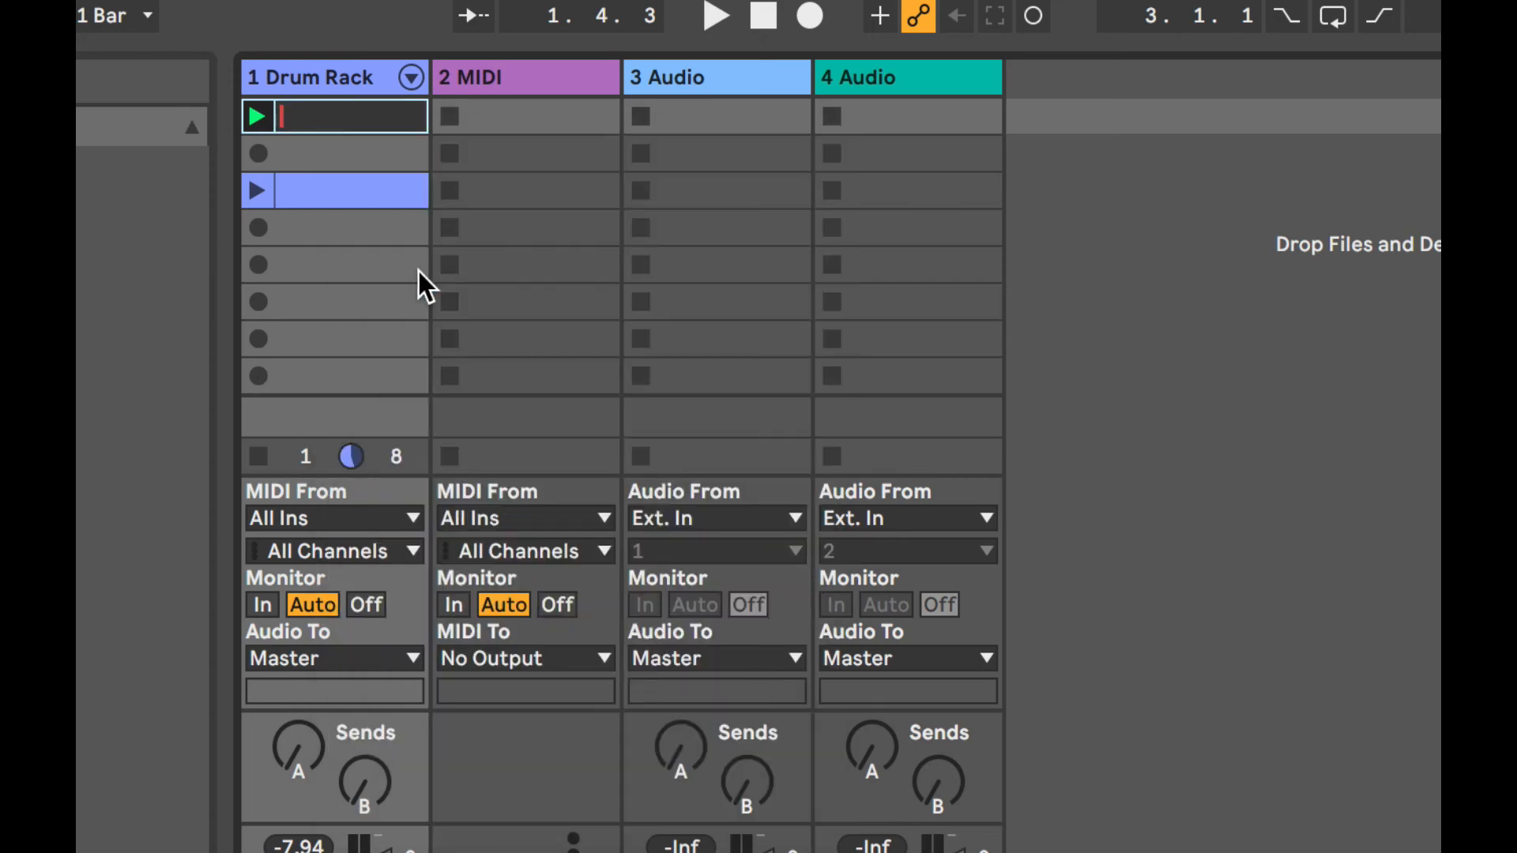
pyautogui.write('drums 1')
pyautogui.press('Return')
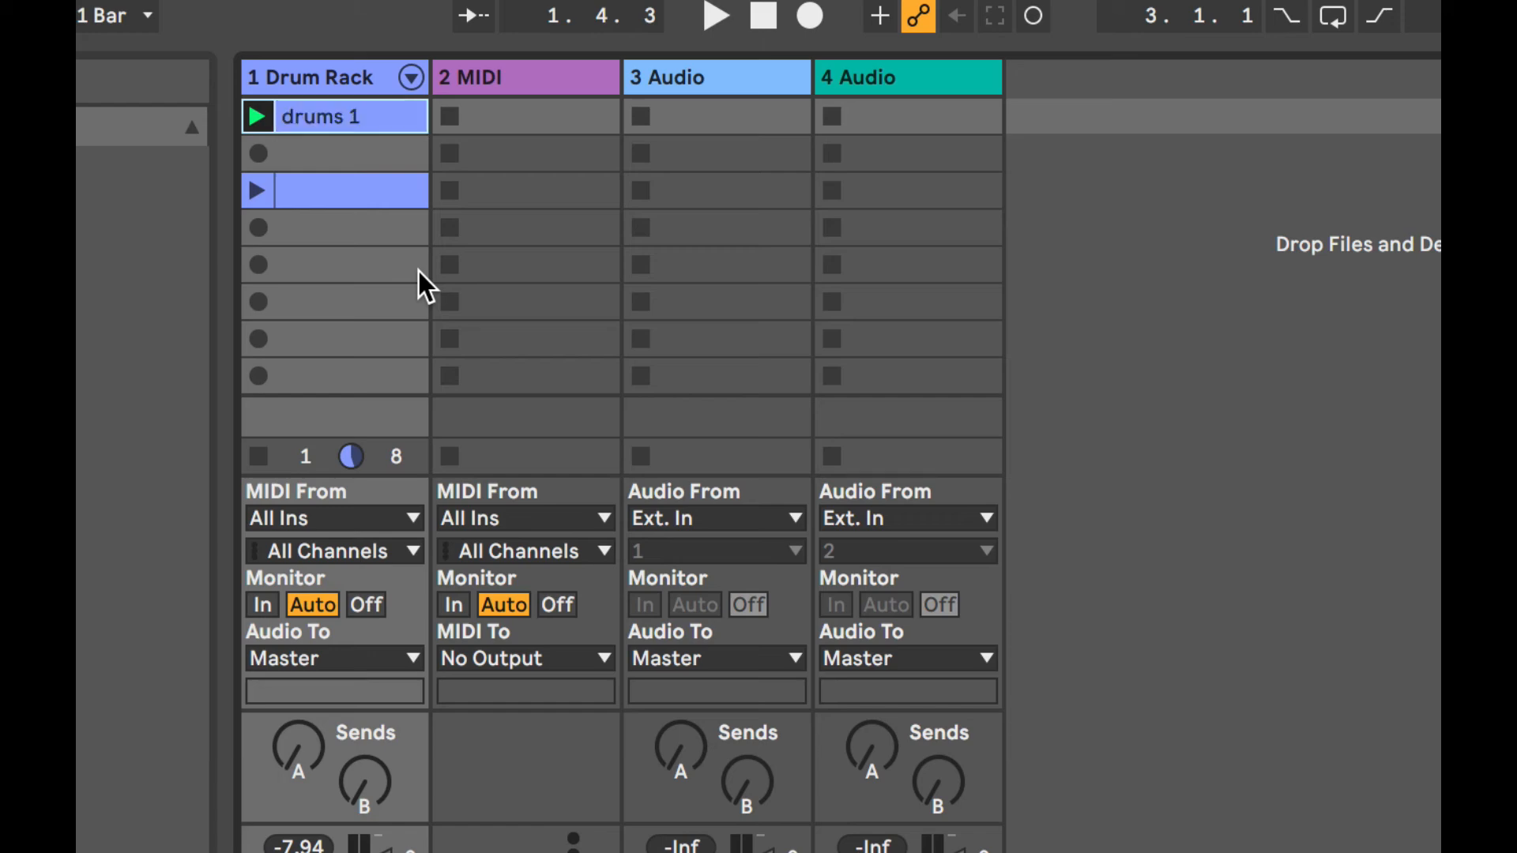
# Rename the scene 3 clip as "no hats" and move it to scene 2, directly below drums 1.
pyautogui.click(312, 197)
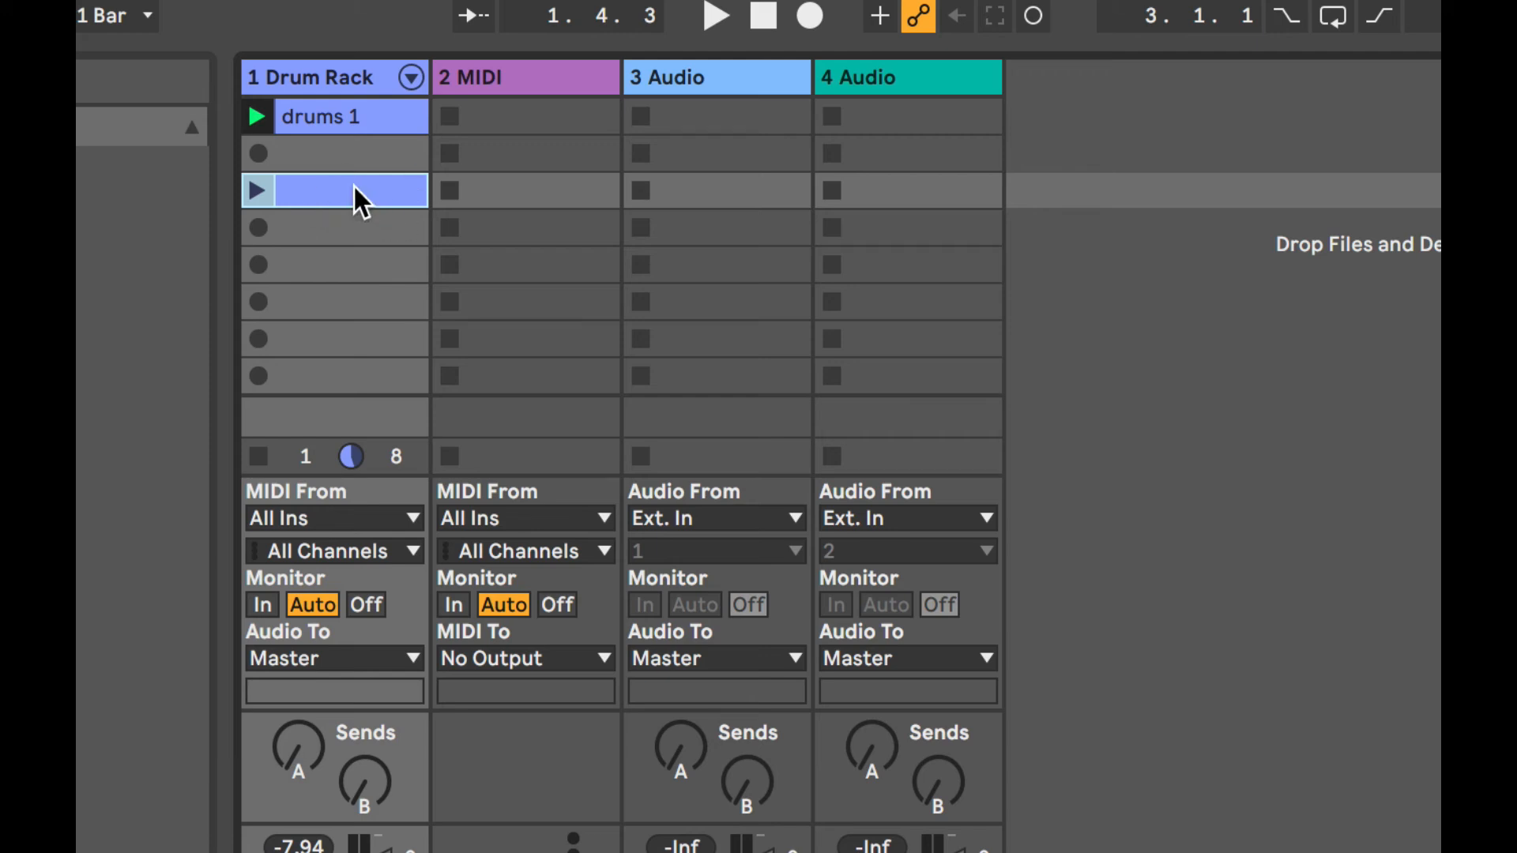
pyautogui.hotkey('ctrl', 'r')
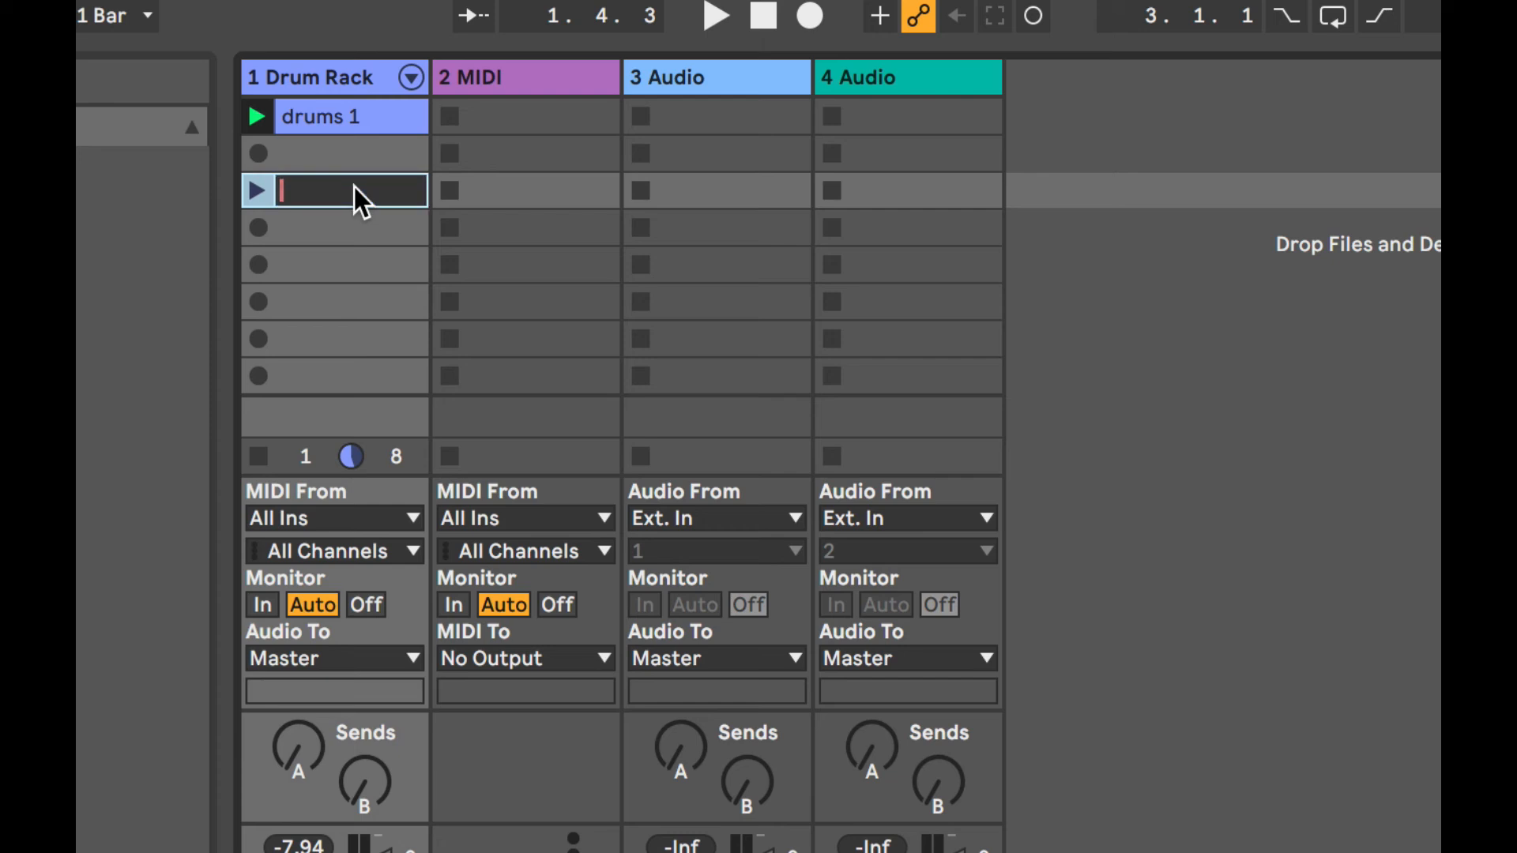
pyautogui.write('no hats')
pyautogui.click(333, 268)
pyautogui.moveTo(320, 201); pyautogui.dragTo(317, 155)
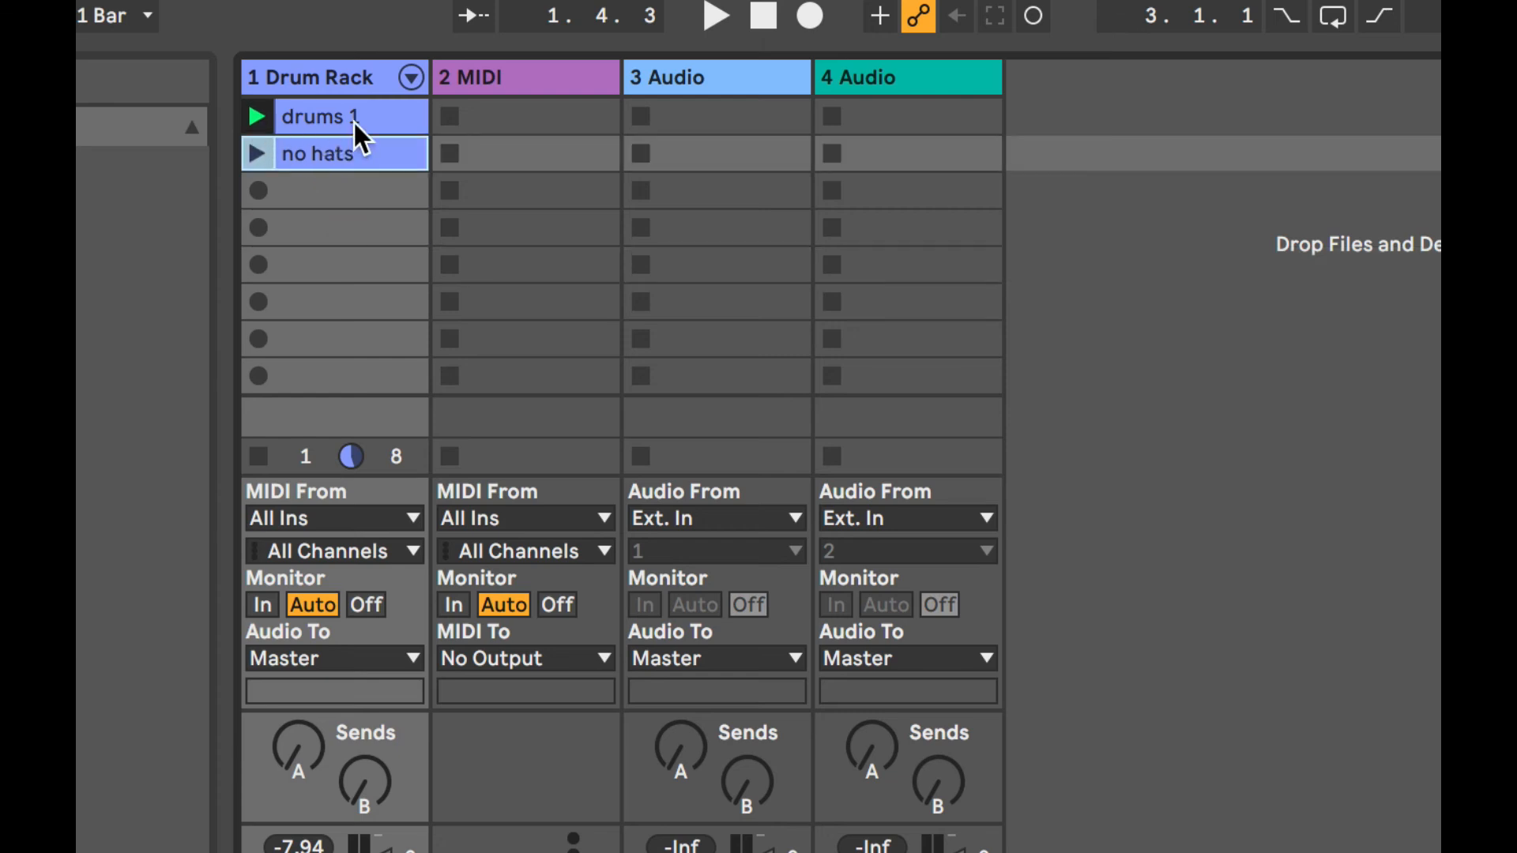
# Play the drums 1 clip and the no hats clip in turn to compare them.
pyautogui.click(254, 115)
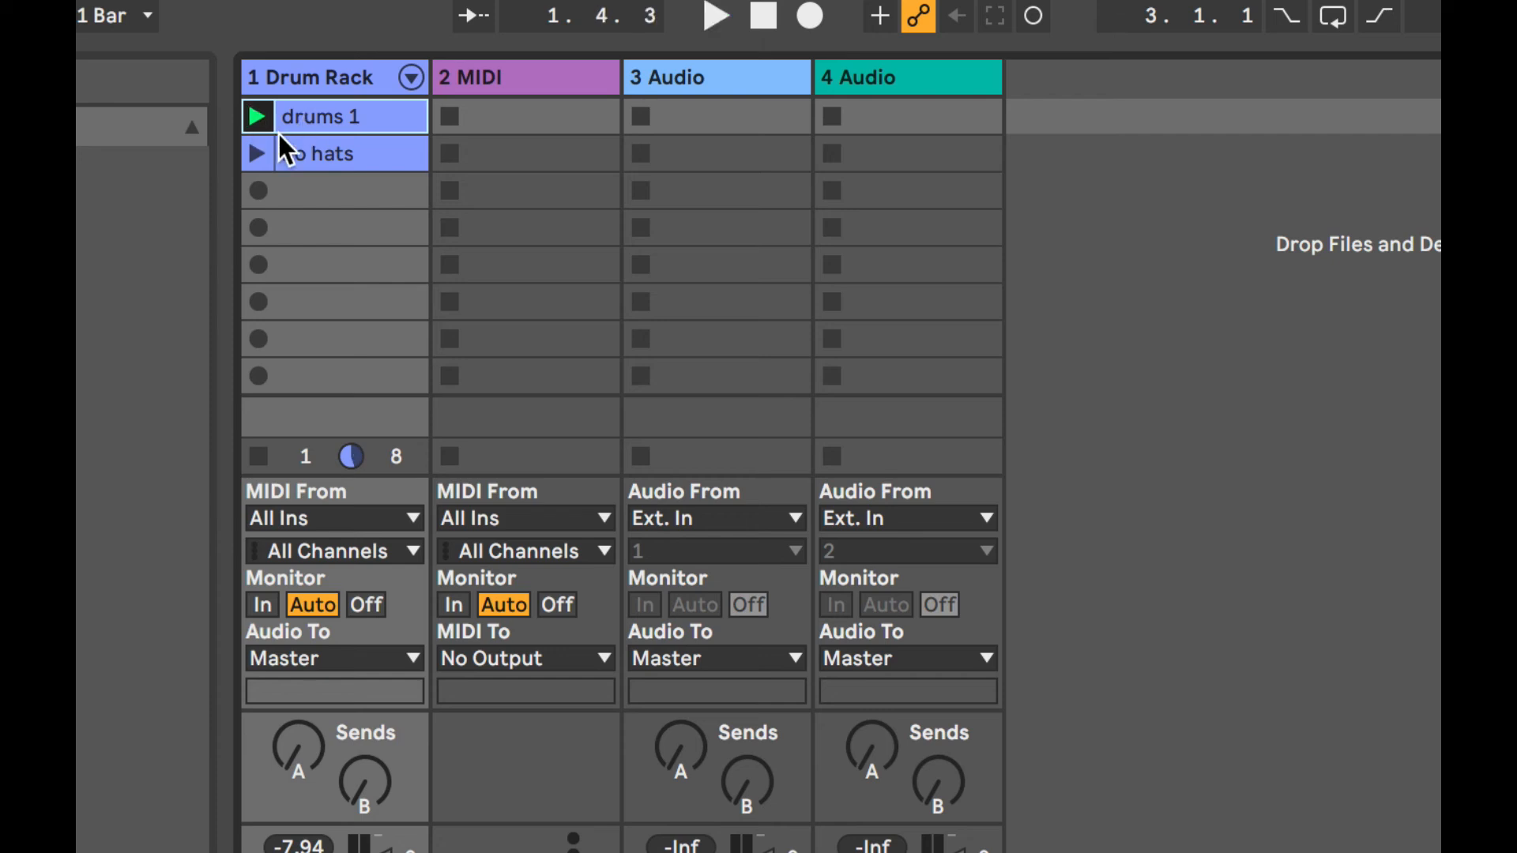
pyautogui.click(255, 153)
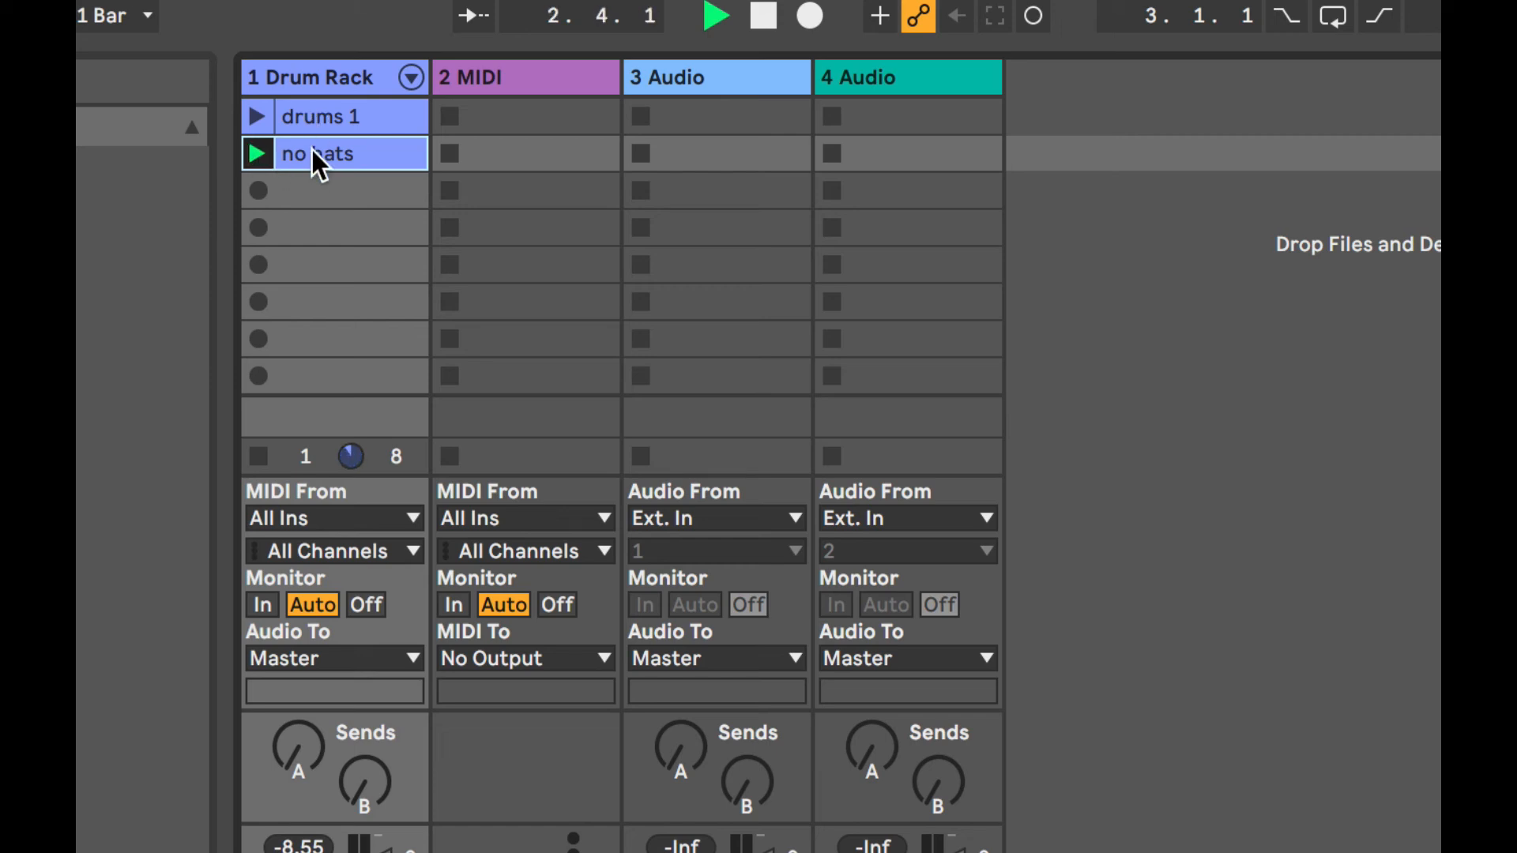
pyautogui.click(305, 121)
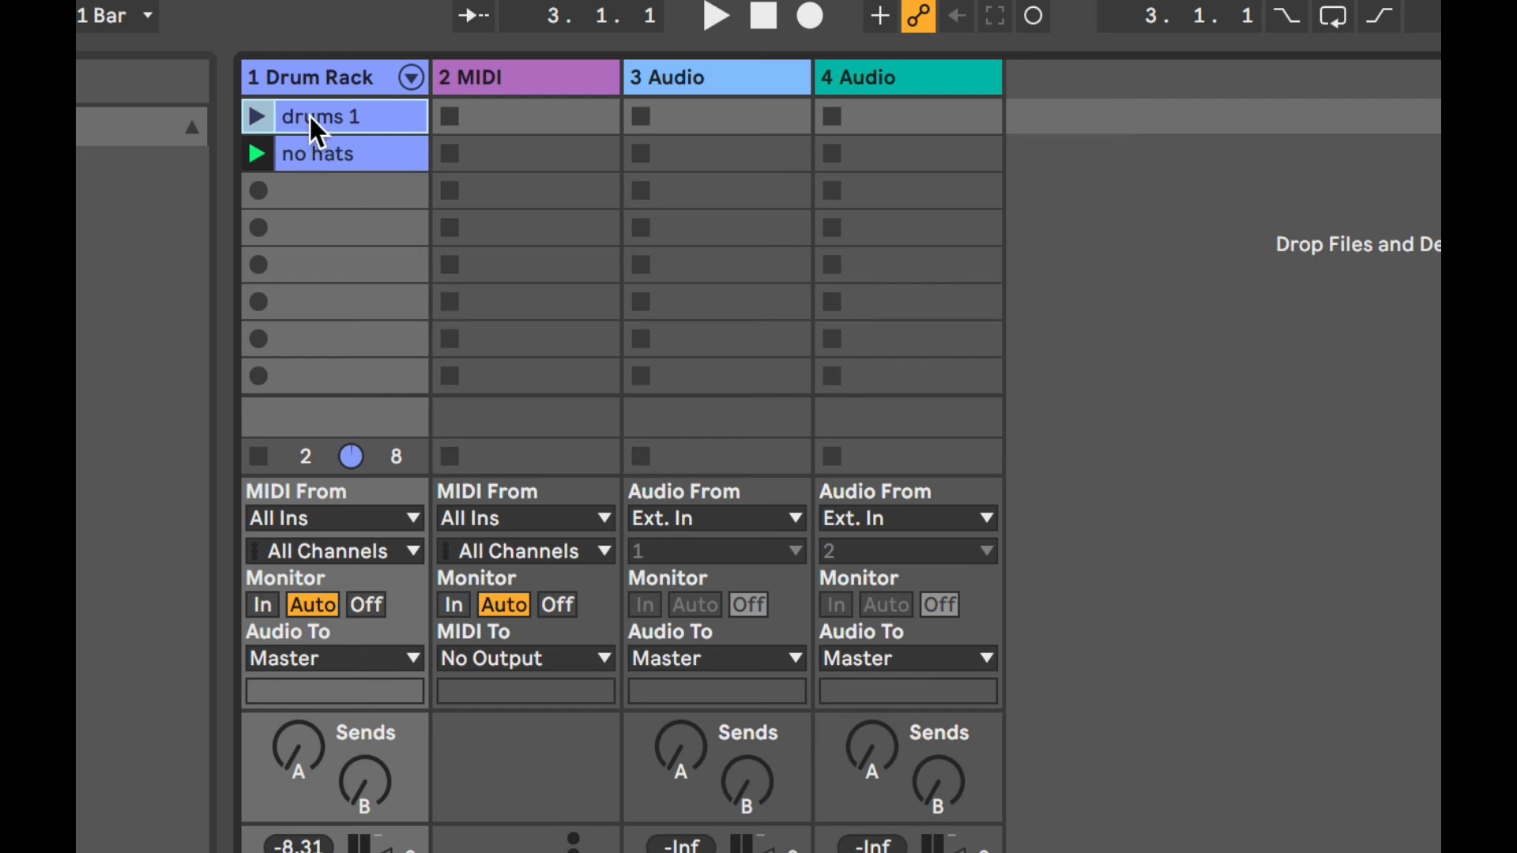
# Copy the drums 1 clip to scene 5 and delete all its notes except the Hihat FutureMPC Closed ones.
pyautogui.moveTo(309, 114); pyautogui.dragTo(297, 243)
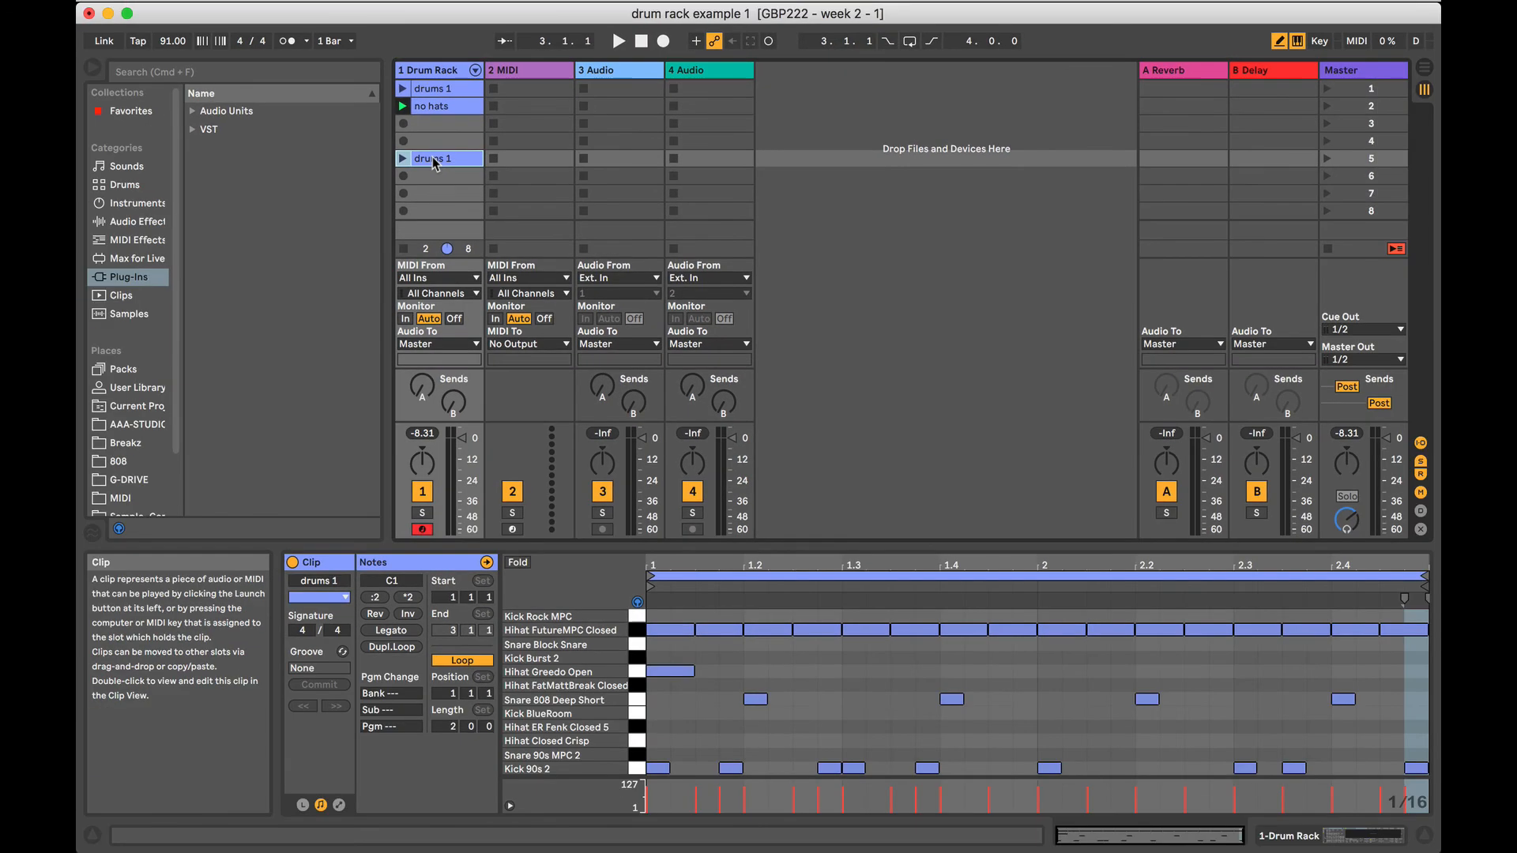
pyautogui.click(639, 657)
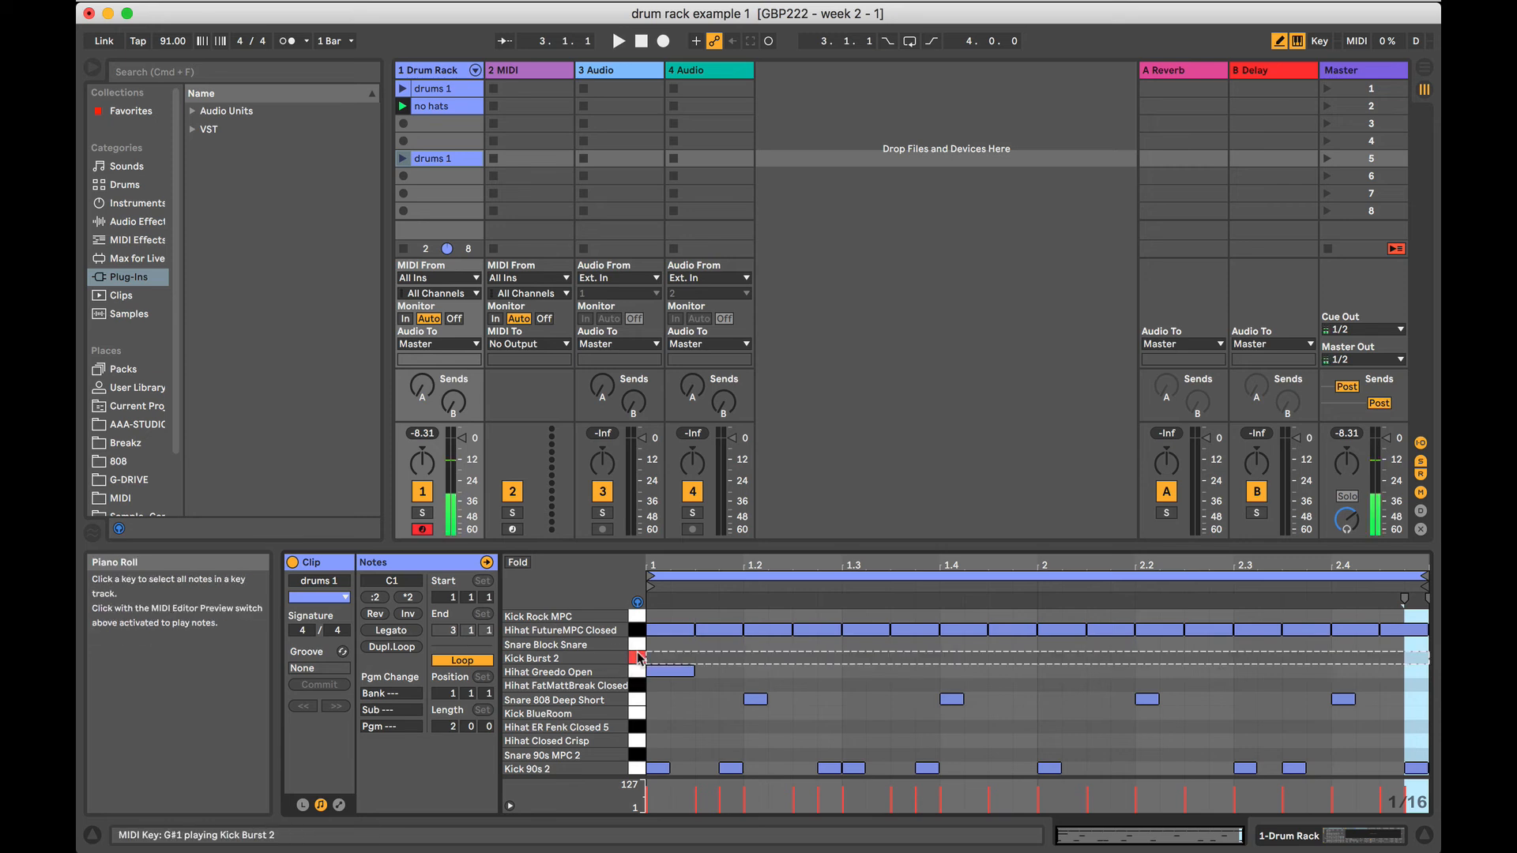
pyautogui.moveTo(638, 658); pyautogui.dragTo(636, 783)
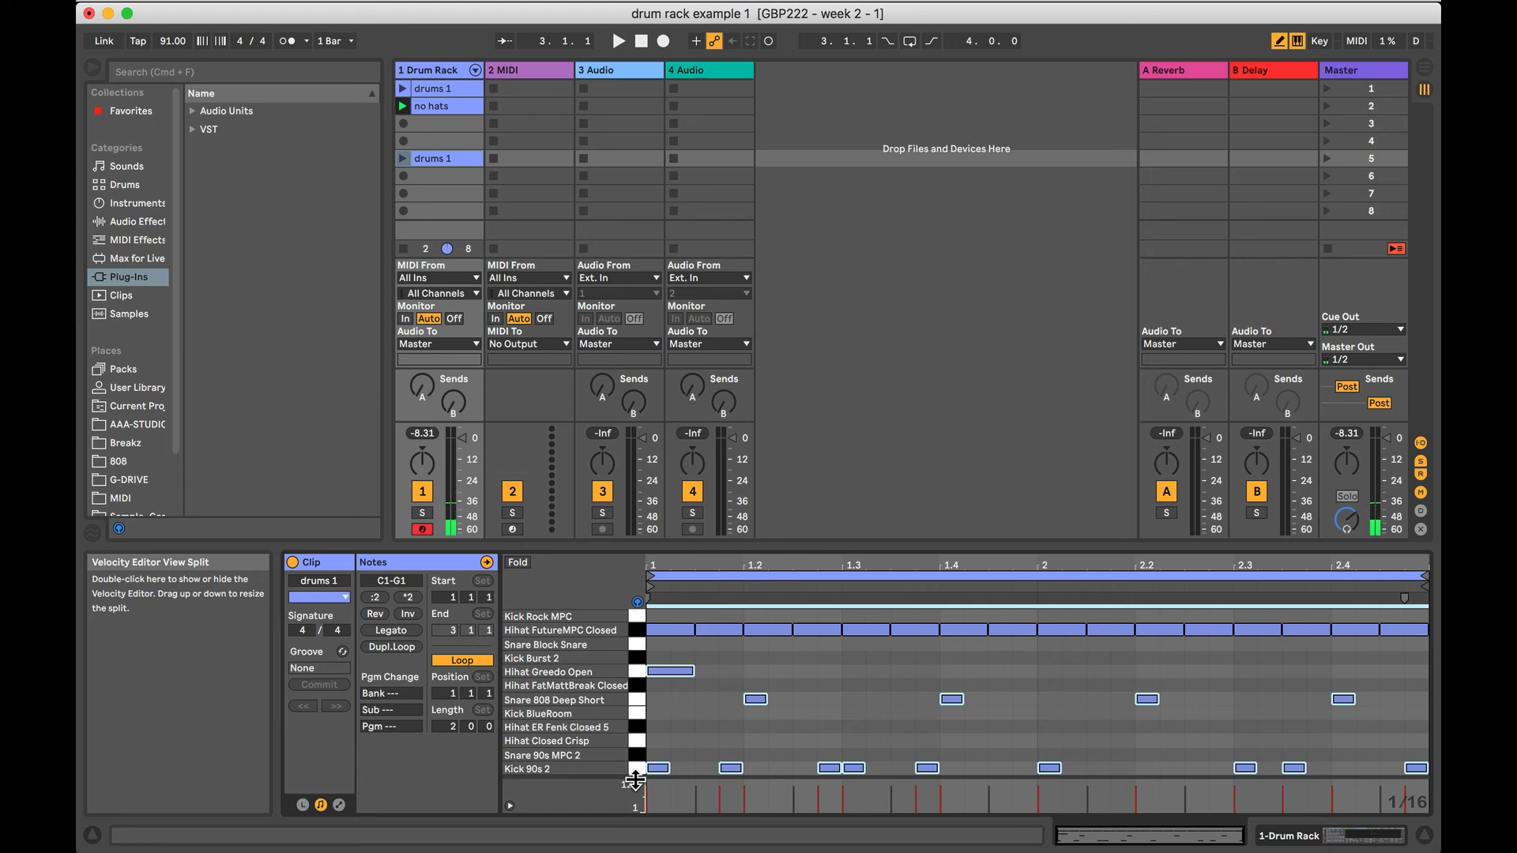
pyautogui.press('Delete')
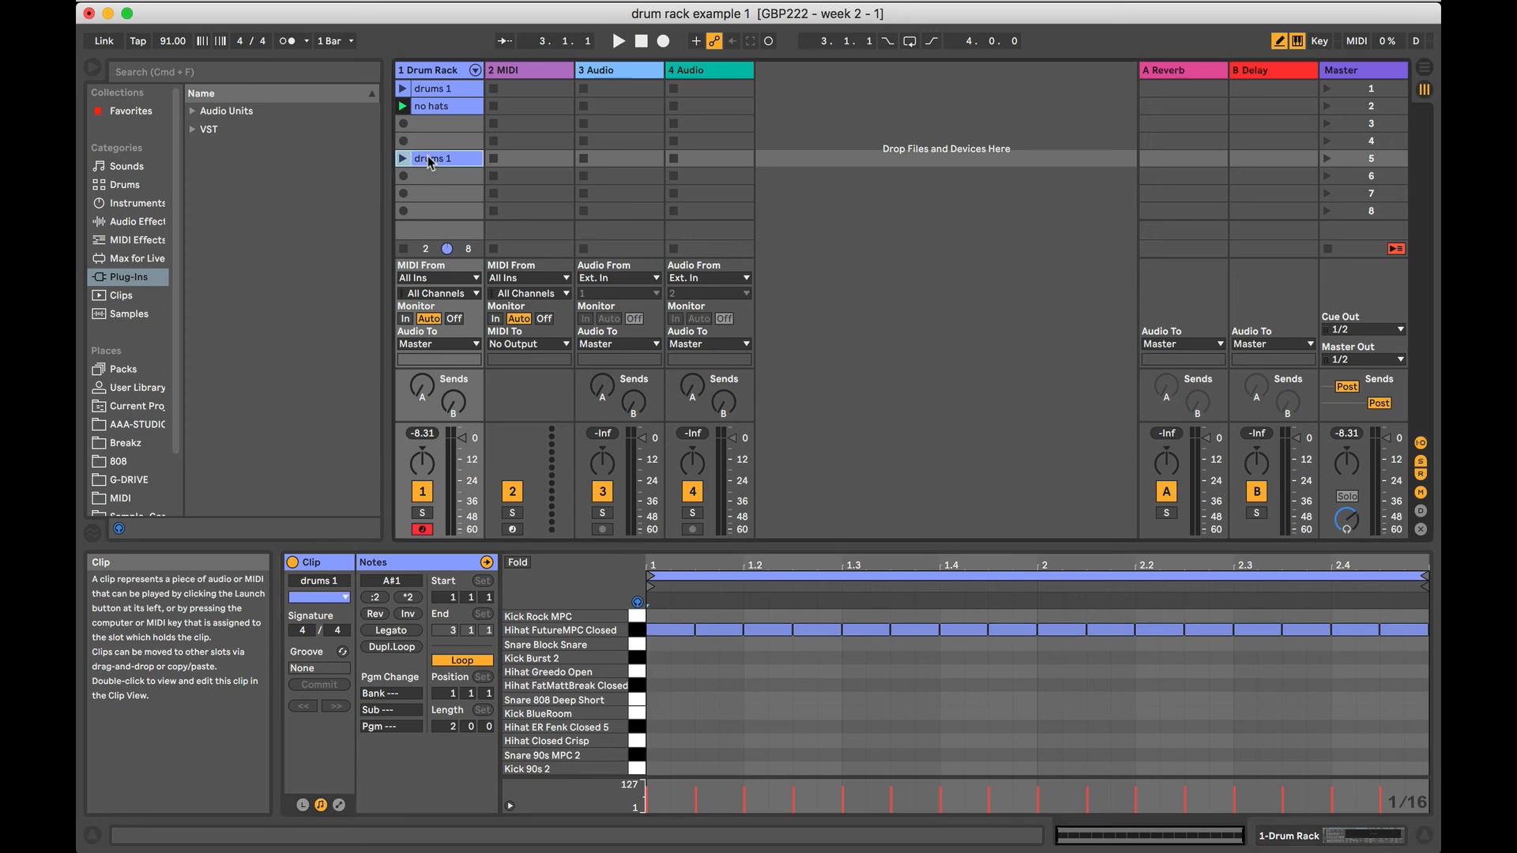
# Rename the scene 5 clip as "hats only" and, after playing it, move it to scene 3 below no hats.
pyautogui.press('super+r')
pyautogui.write('hats only')
pyautogui.click(444, 175)
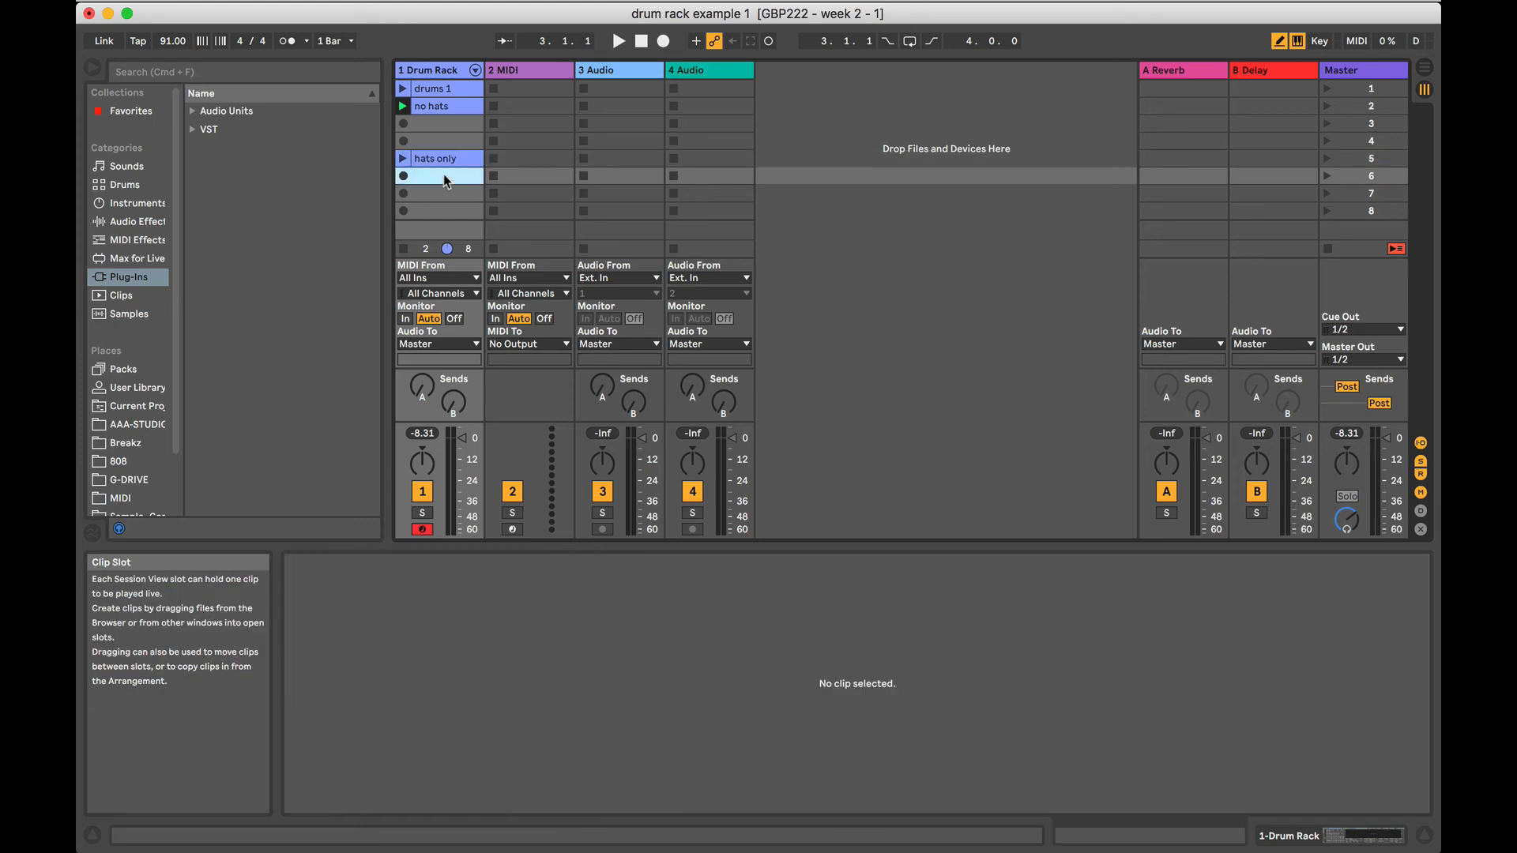
pyautogui.click(403, 159)
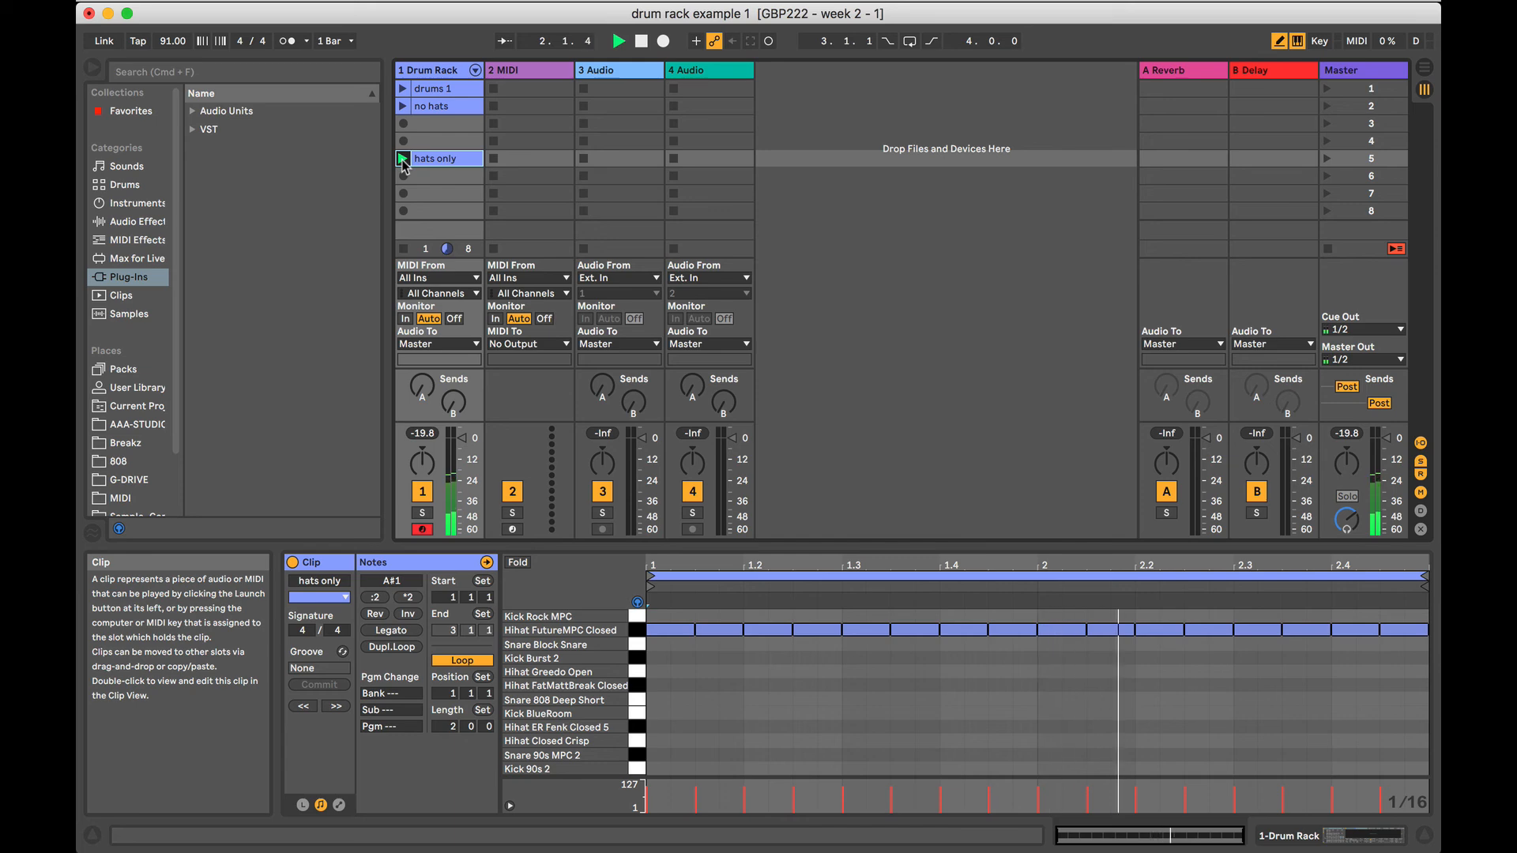
pyautogui.moveTo(403, 159); pyautogui.dragTo(403, 125)
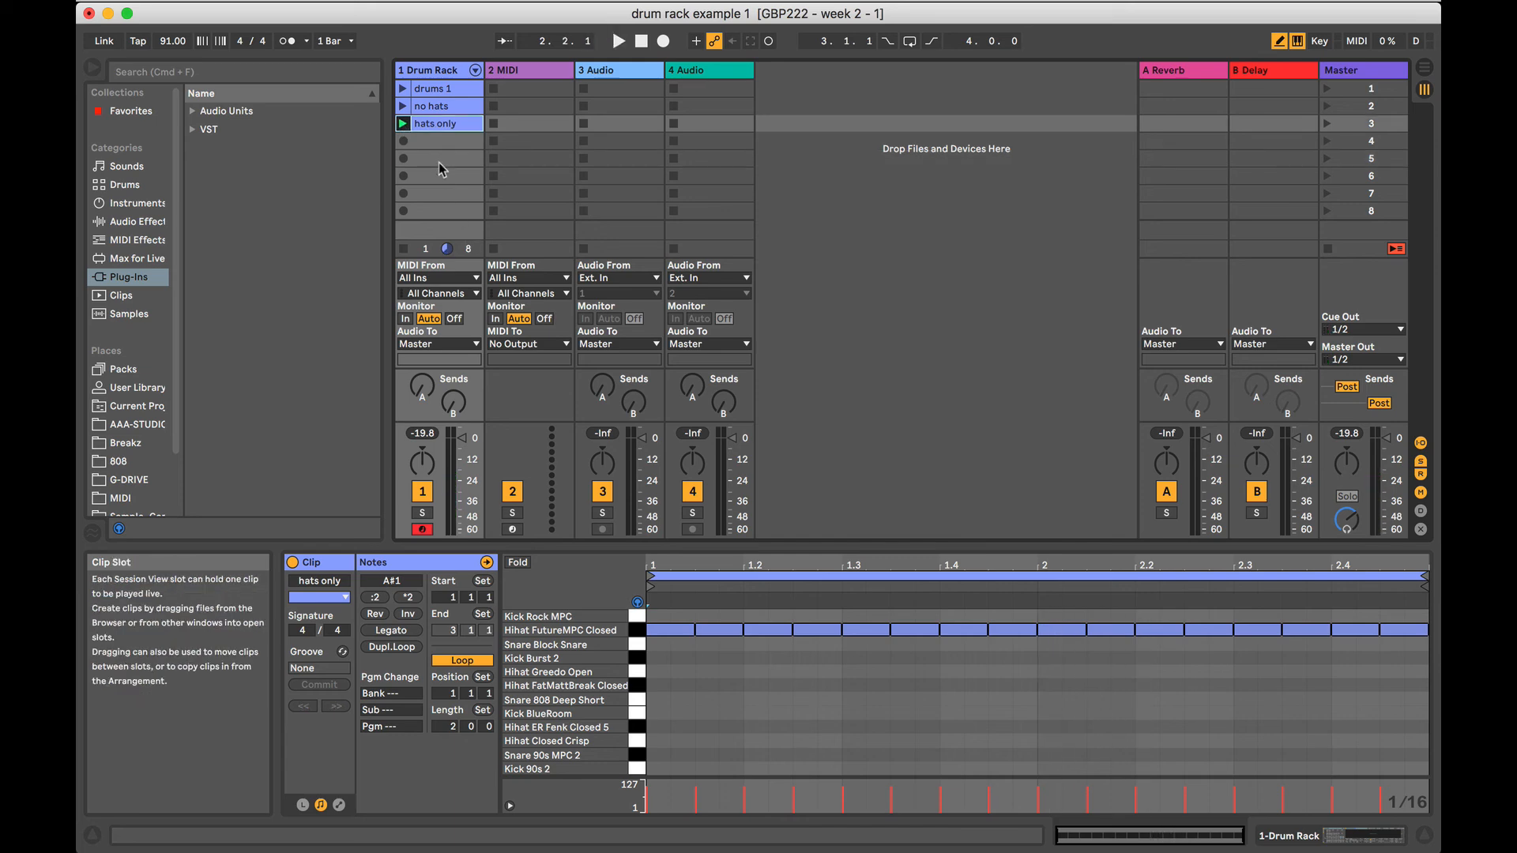
# Copy the drums 1 clip to scene 6 and review the notes of the drums 1, no hats and hats only clips.
pyautogui.click(437, 90)
pyautogui.moveTo(437, 89); pyautogui.dragTo(433, 174)
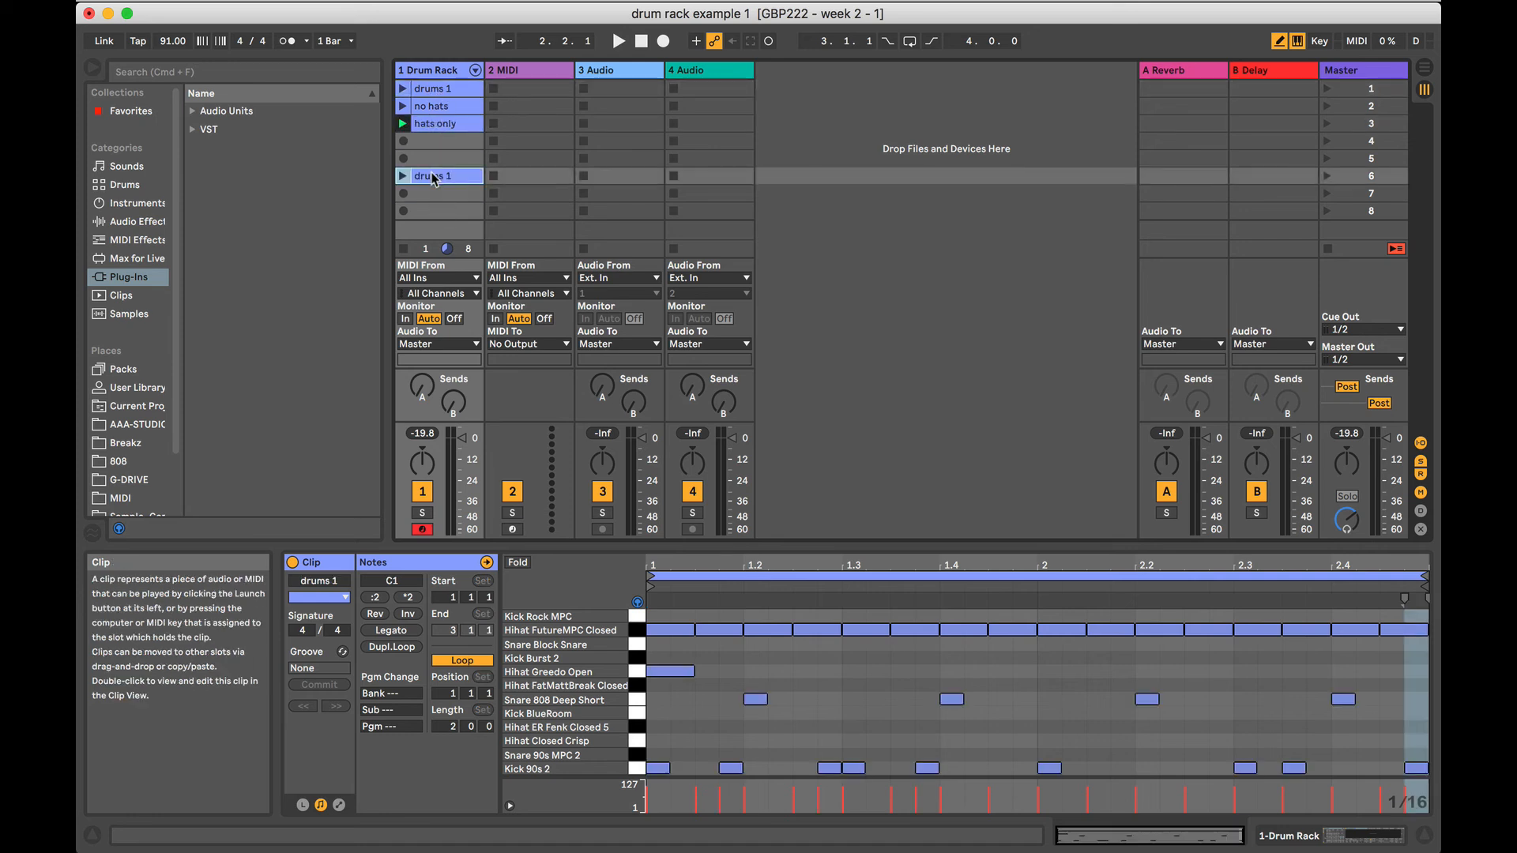
pyautogui.click(437, 89)
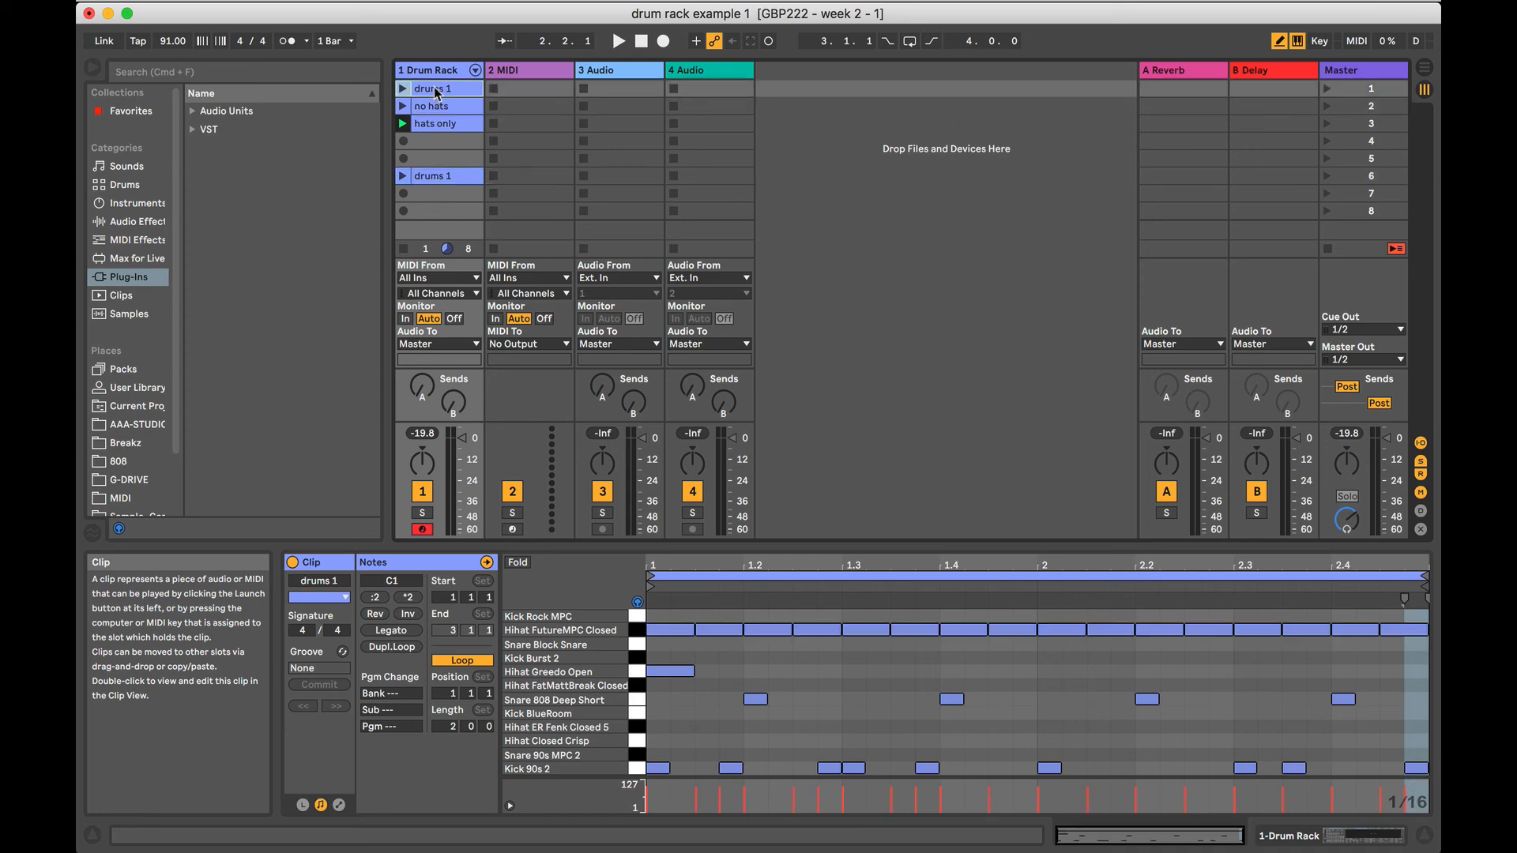
pyautogui.click(437, 106)
pyautogui.click(439, 123)
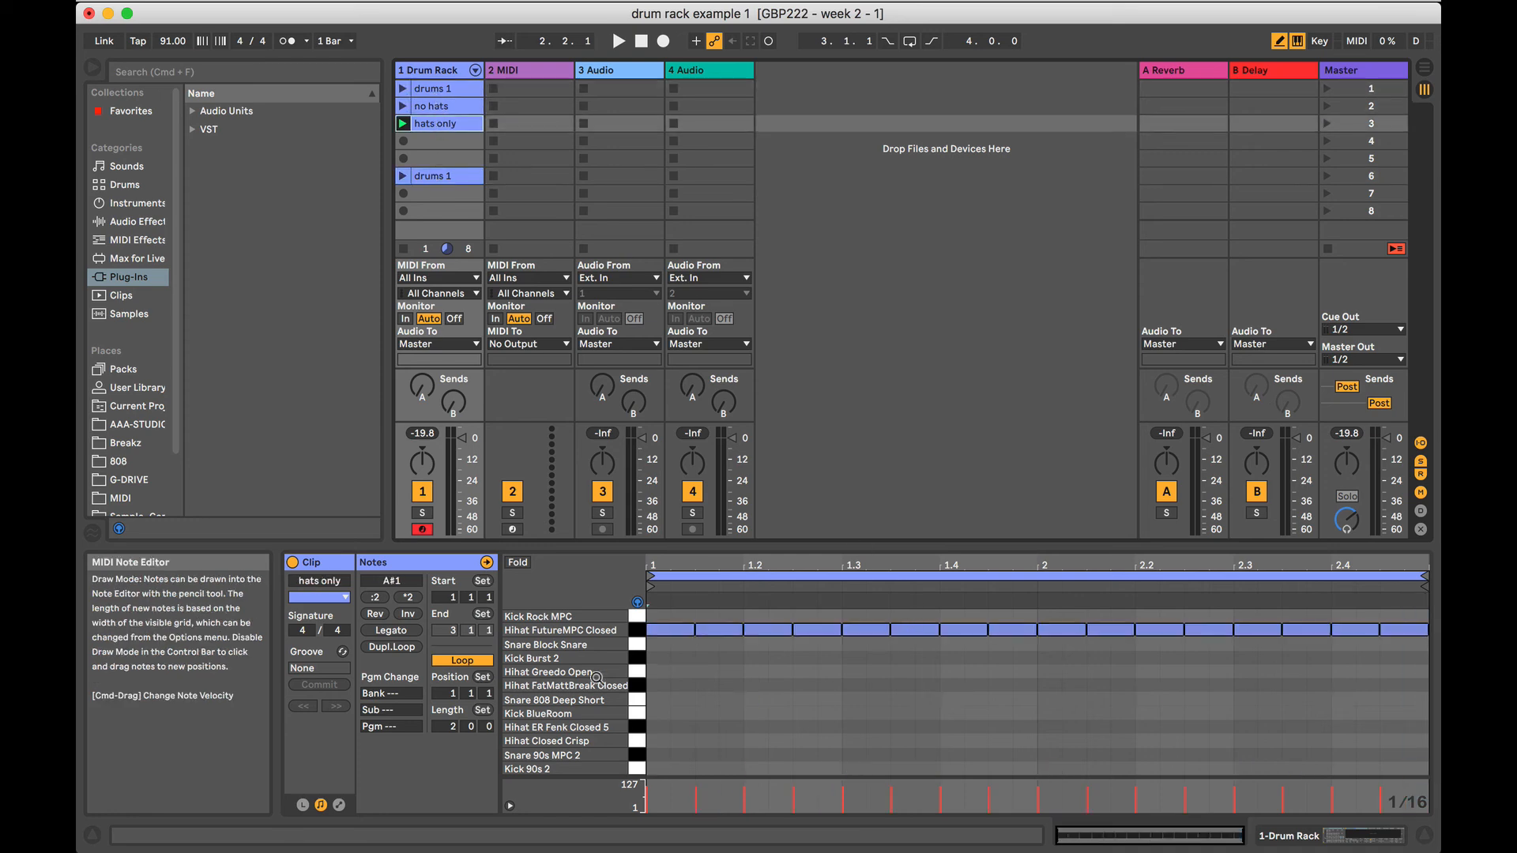
# In the scene 6 clip, add Snare 808 Deep Short sixteenth notes at 2.2.3, 2.3.2, 2.3.3 and 2.4.2 through 2.4.4, and play it.
pyautogui.click(433, 176)
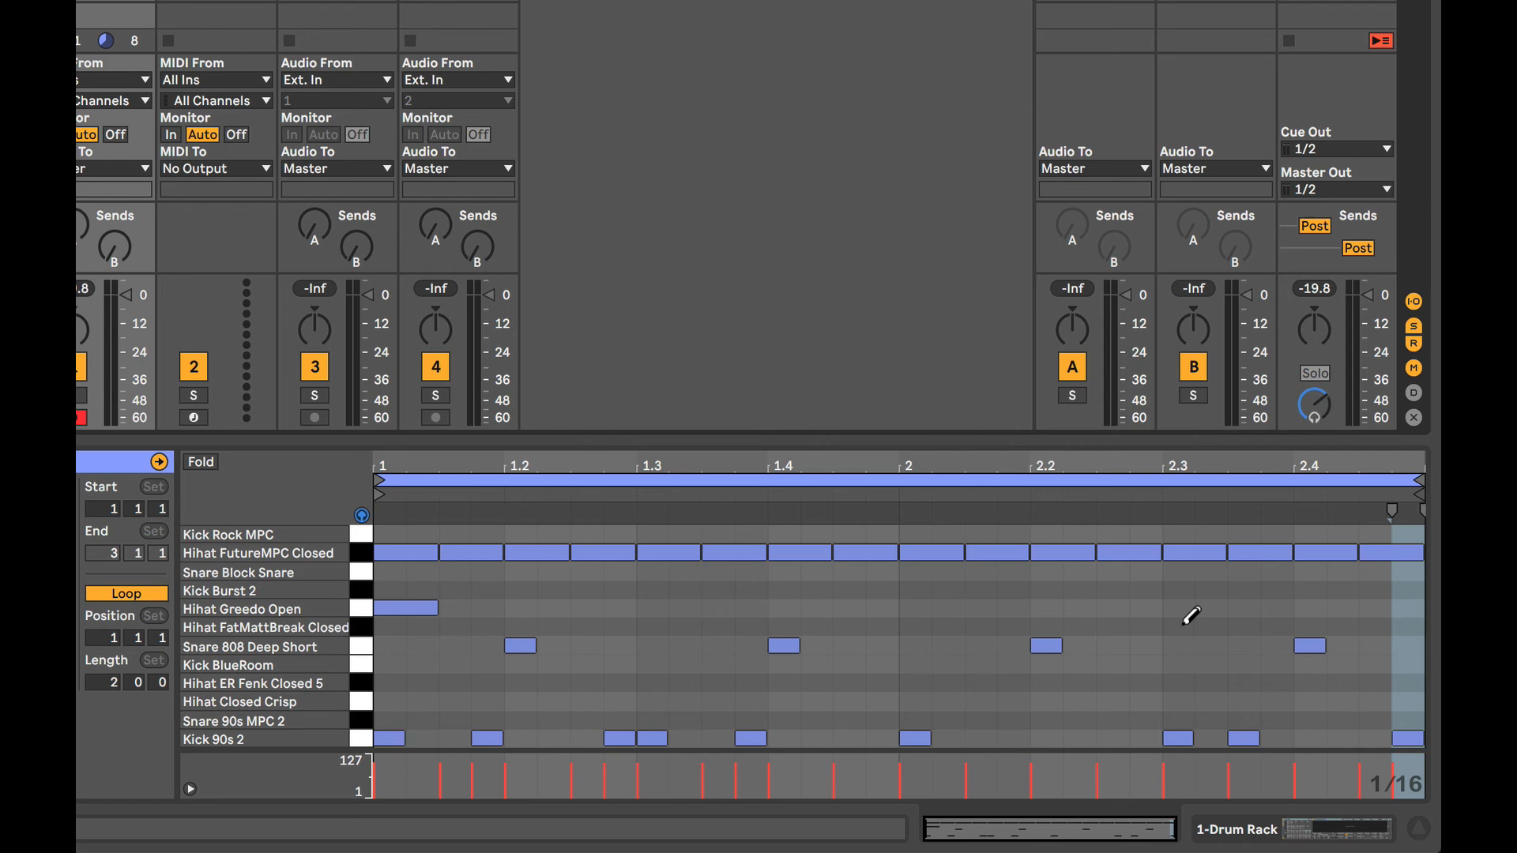
pyautogui.click(361, 646)
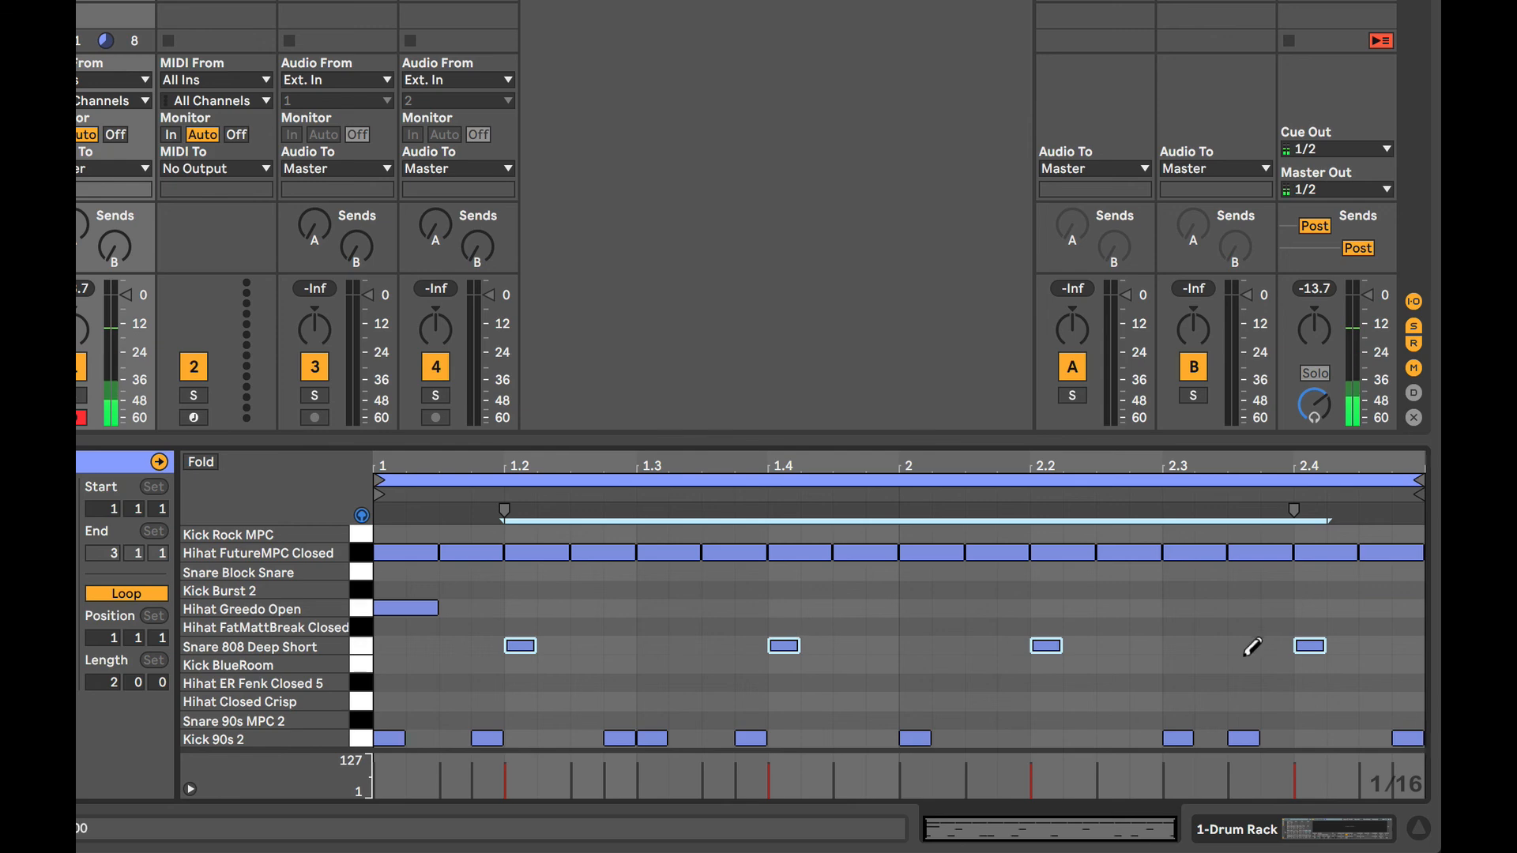
pyautogui.rightClick(1212, 616)
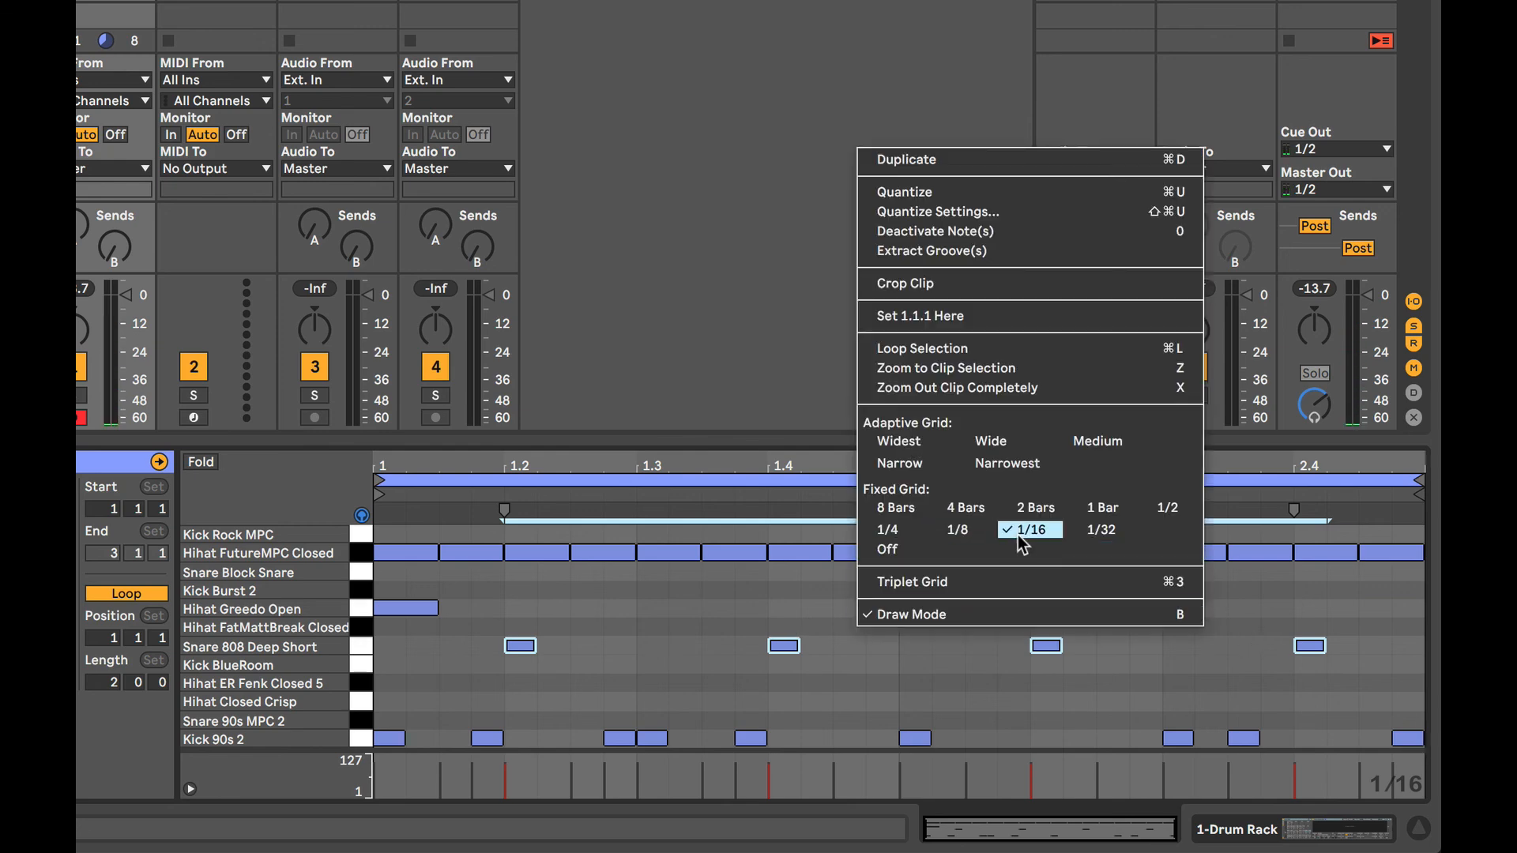
pyautogui.click(1151, 648)
pyautogui.click(1247, 645)
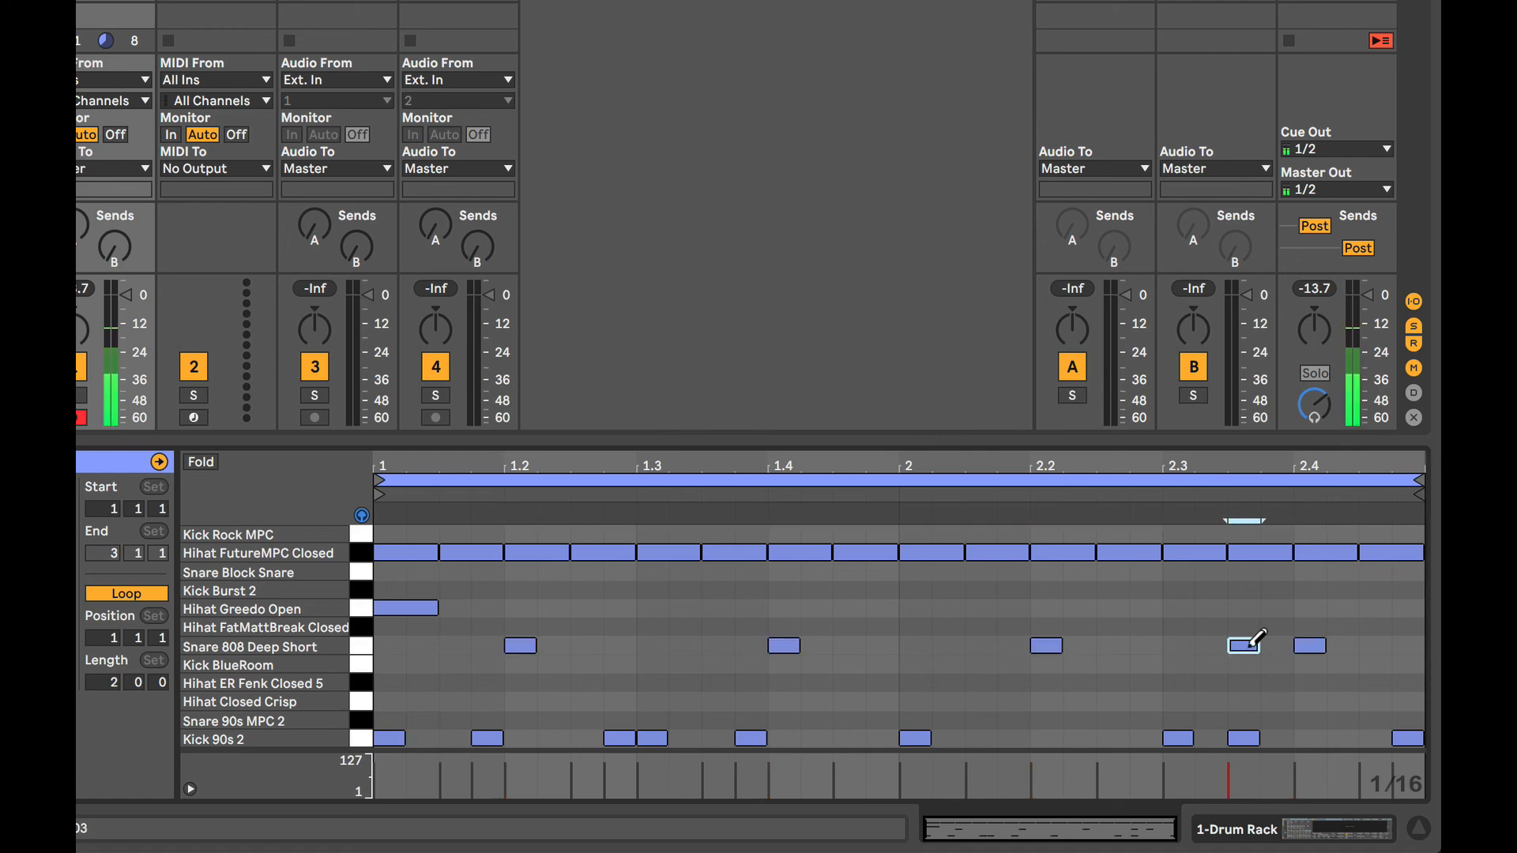
pyautogui.click(1344, 646)
pyautogui.click(1408, 646)
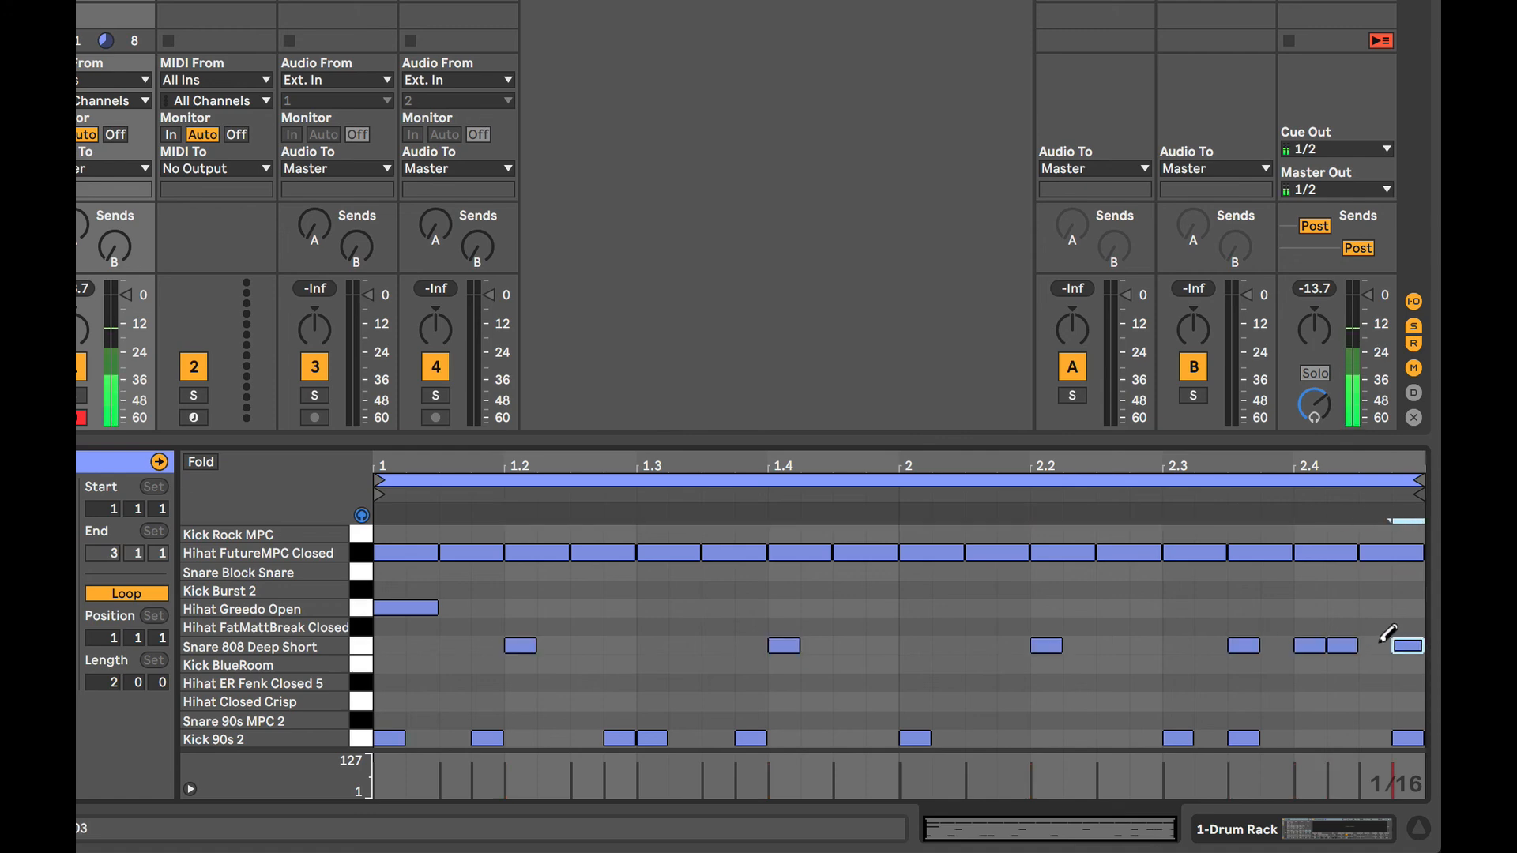
pyautogui.click(1375, 645)
pyautogui.click(1211, 646)
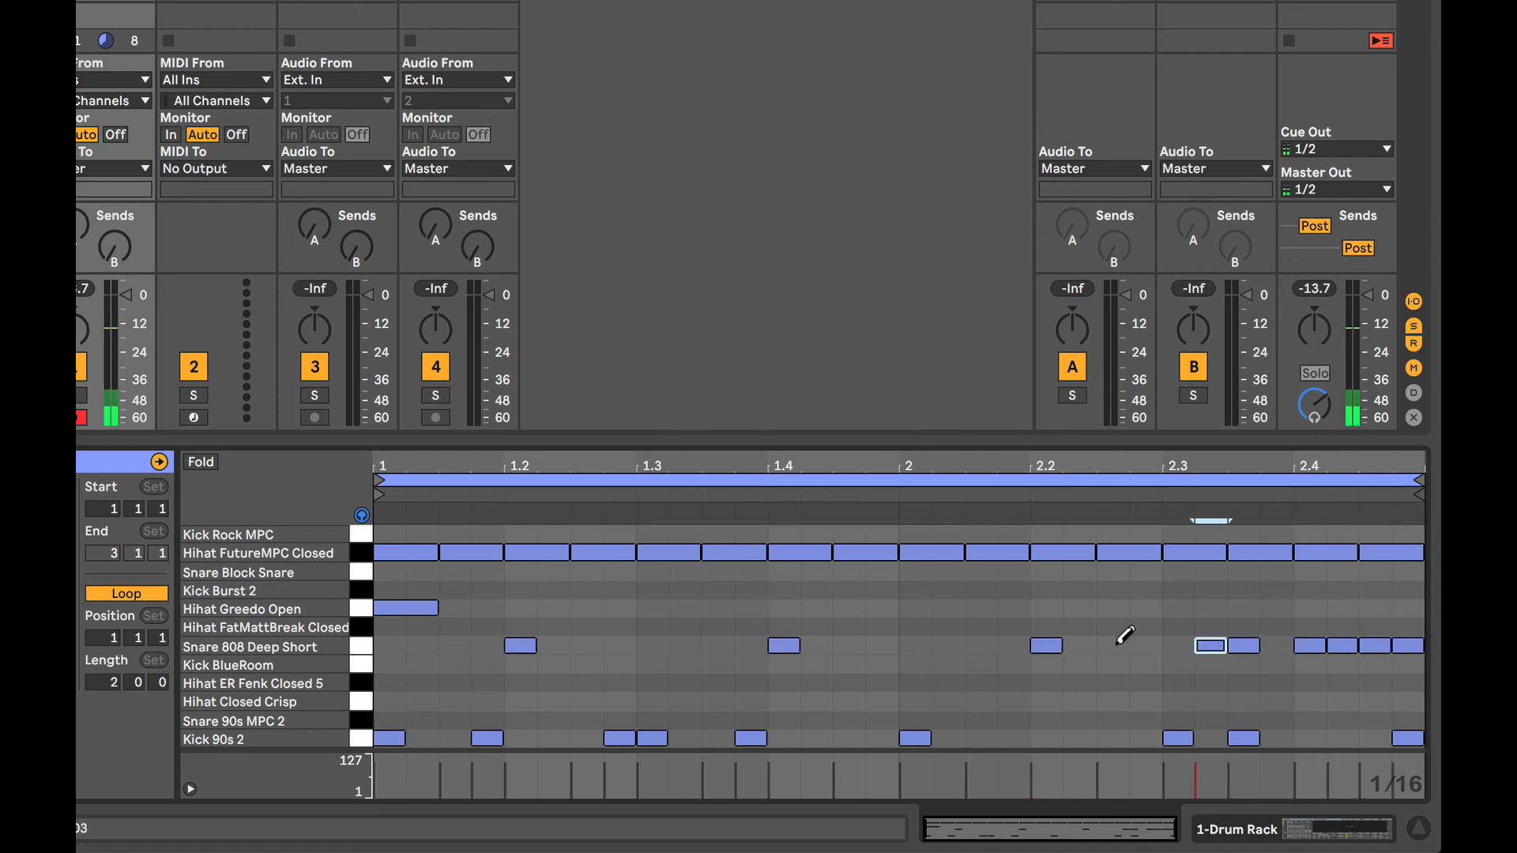
pyautogui.click(1116, 644)
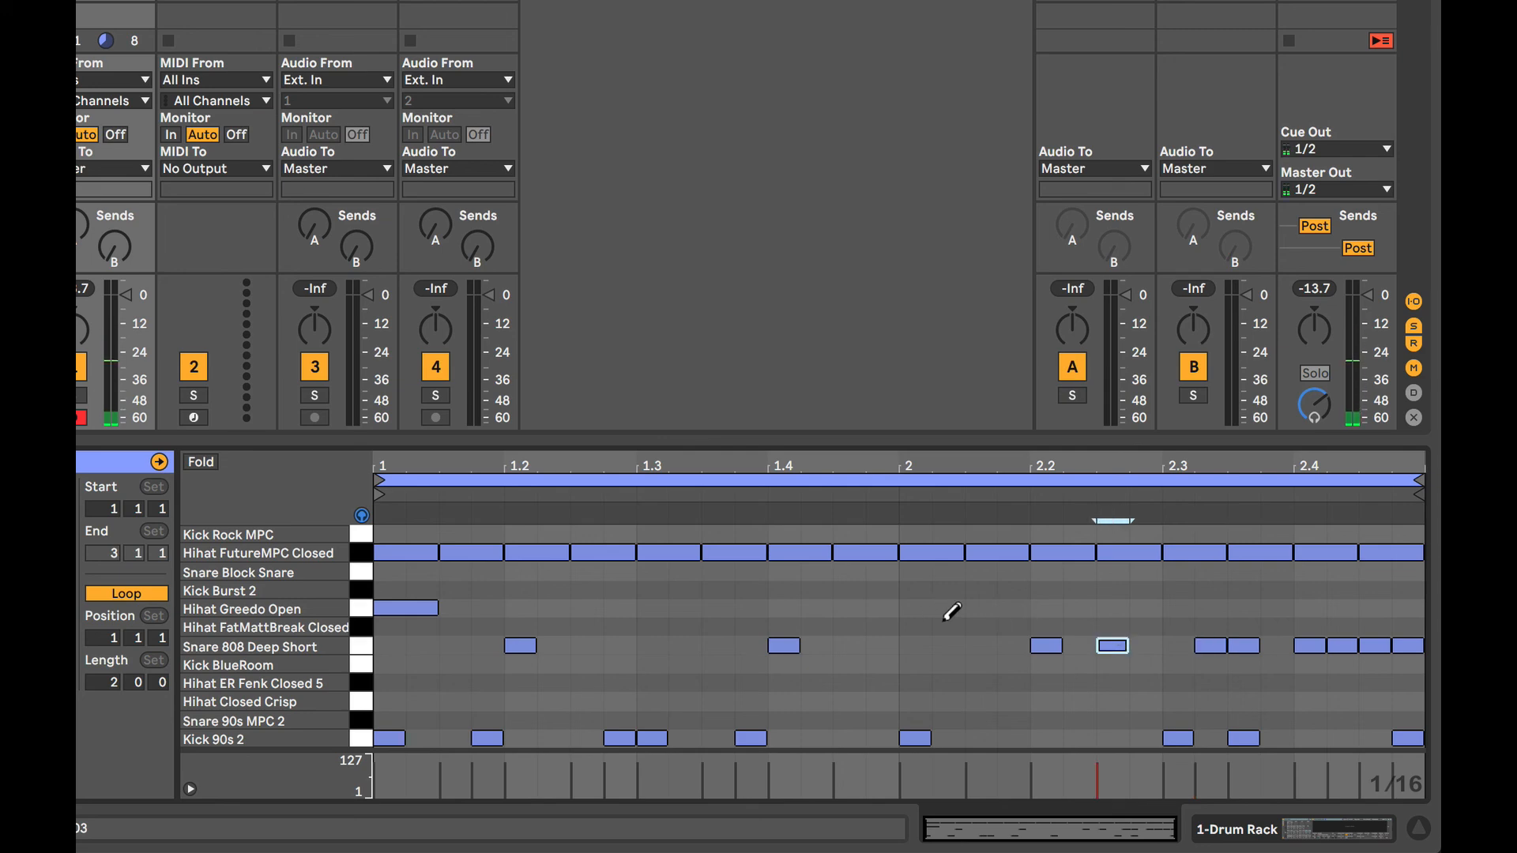
pyautogui.press('space')
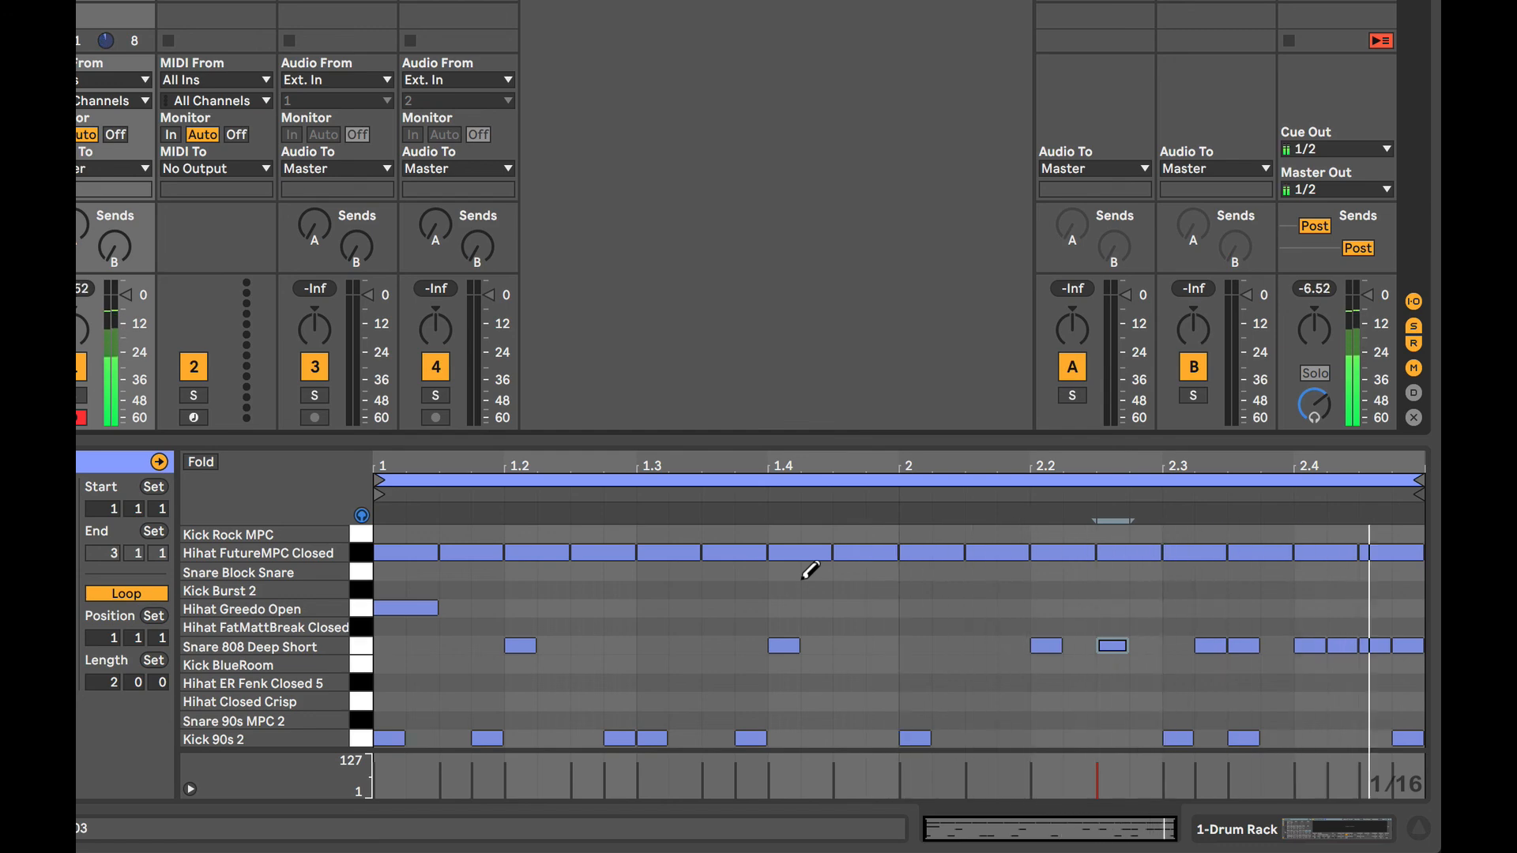
pyautogui.press('space')
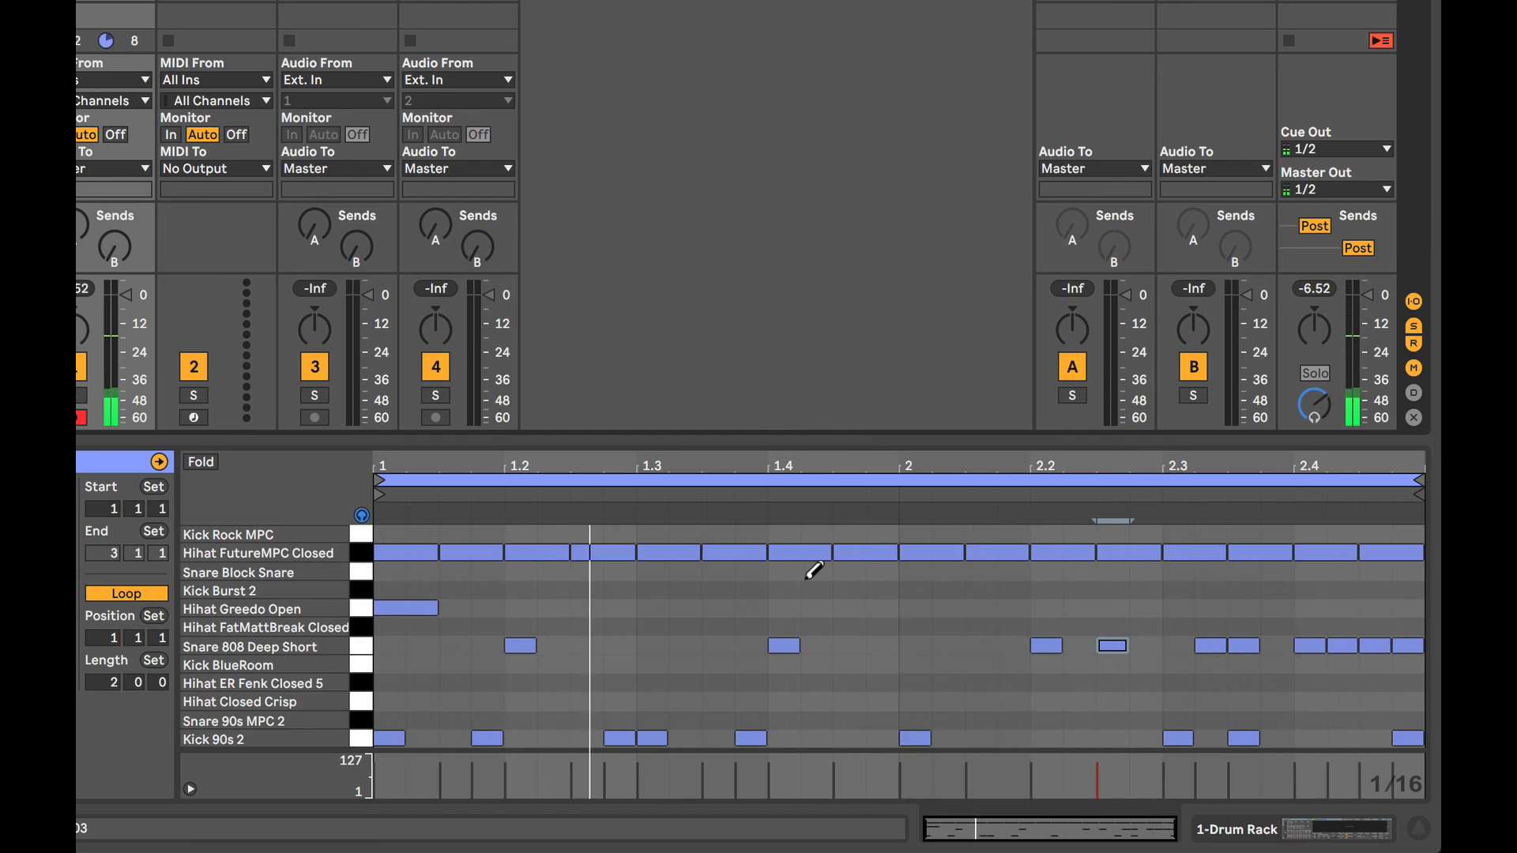
# Add Kick 90s 2 sixteenth notes at 2.1.4, 2.2.2, 2.2.4 and 2.4.2.
pyautogui.click(1080, 738)
pyautogui.click(1014, 738)
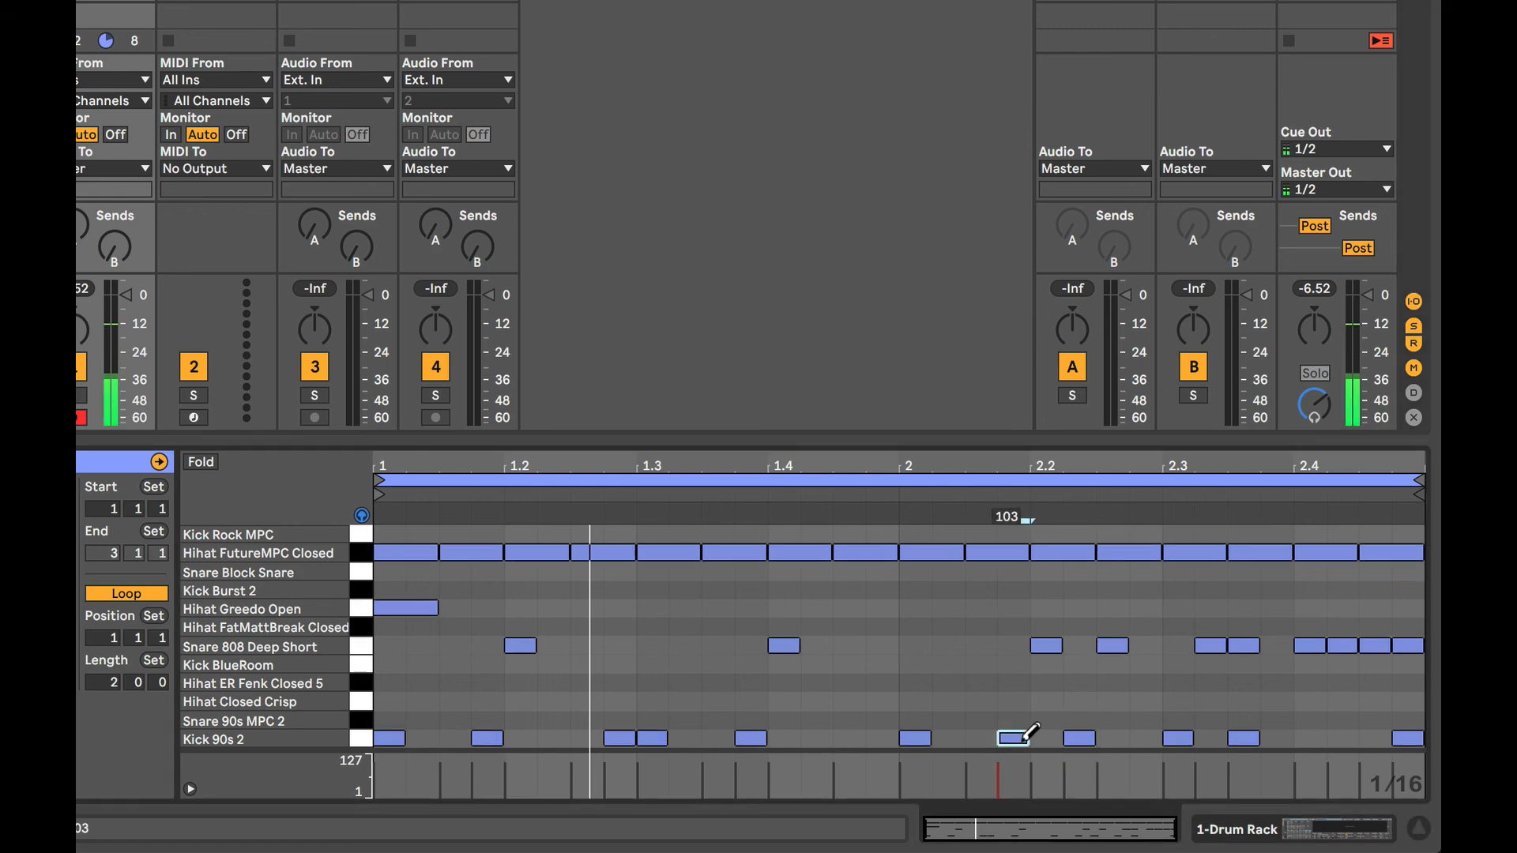
pyautogui.click(1147, 738)
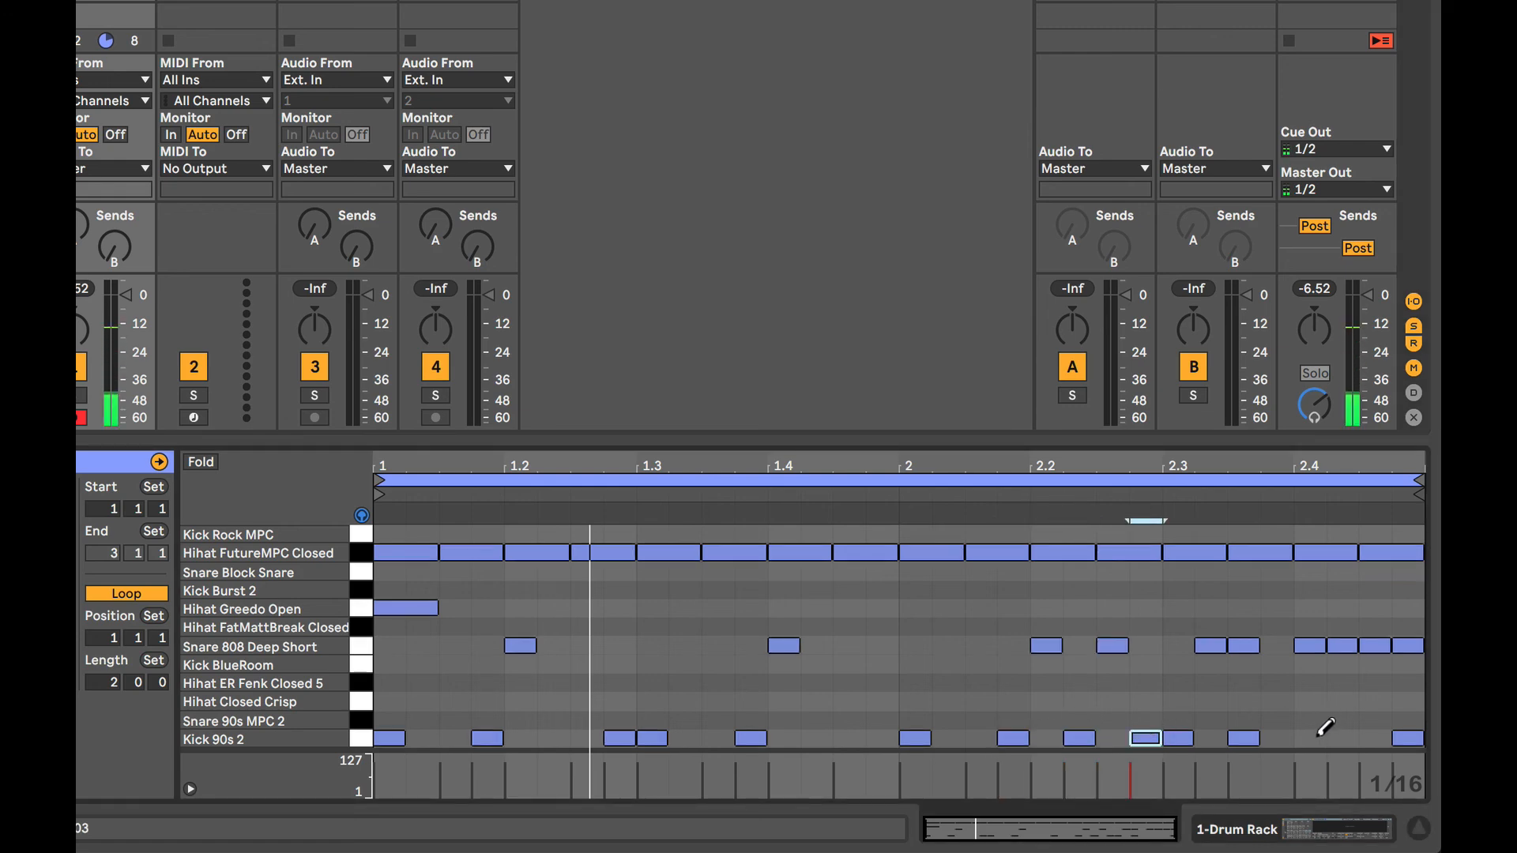
pyautogui.click(1343, 738)
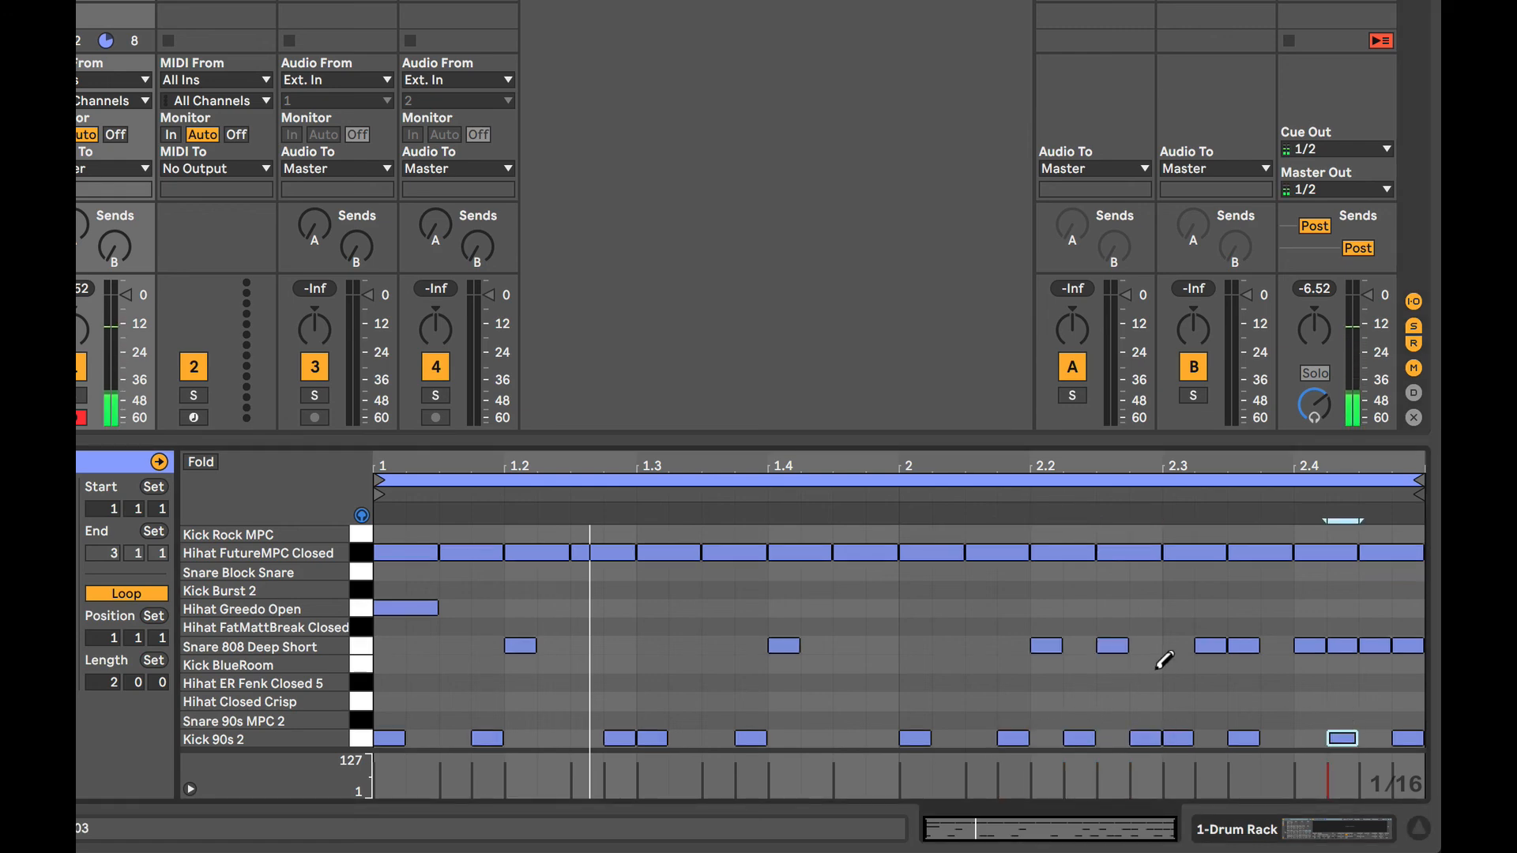
# Delete the Hihat FutureMPC Closed notes from the start of bar 2 up to beat 2.4, and play the clip.
pyautogui.click(924, 547)
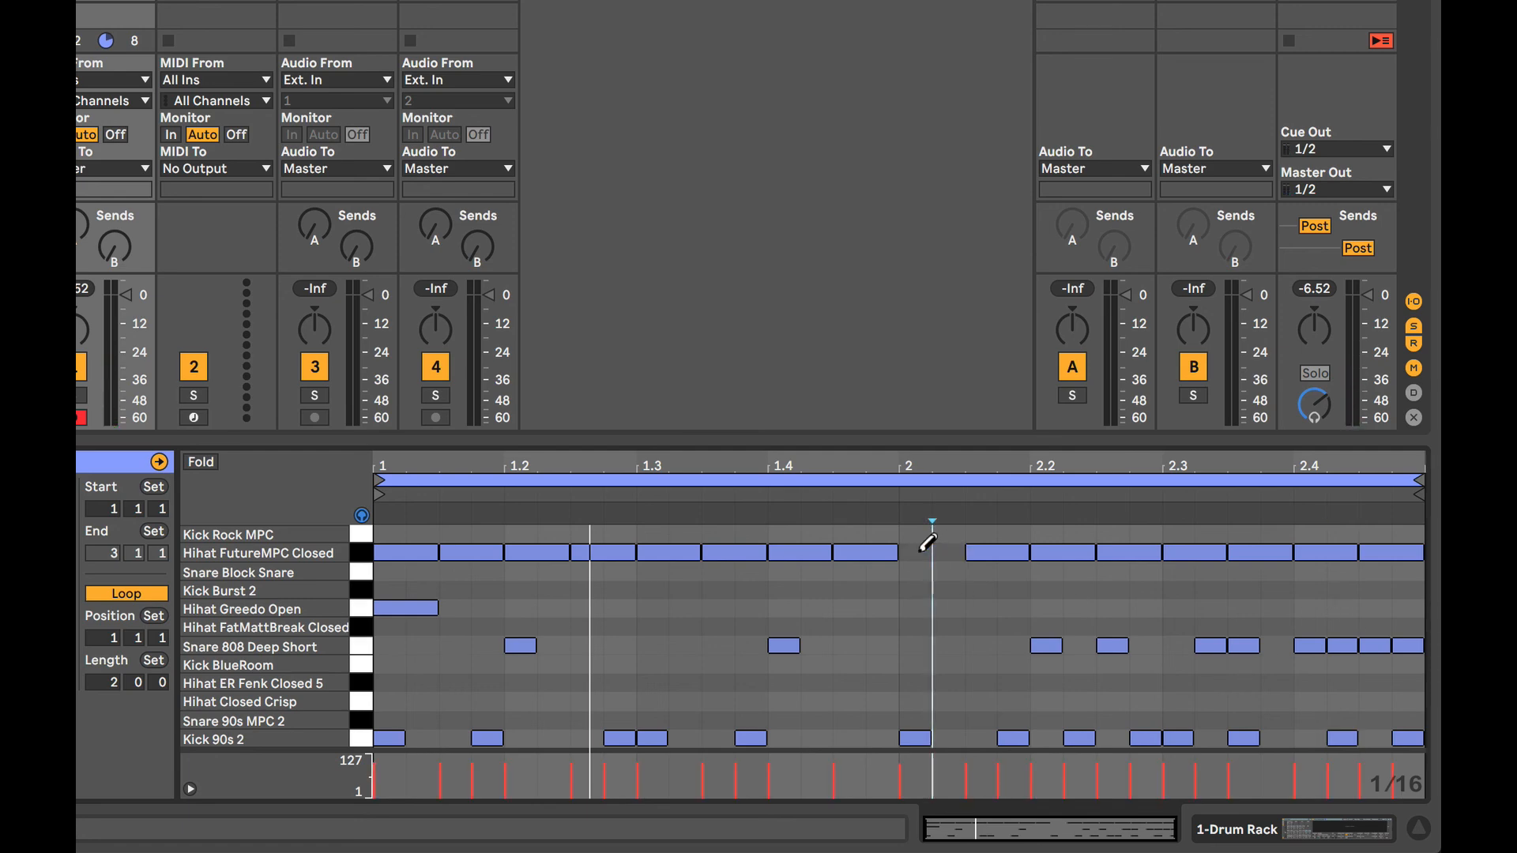
pyautogui.click(984, 548)
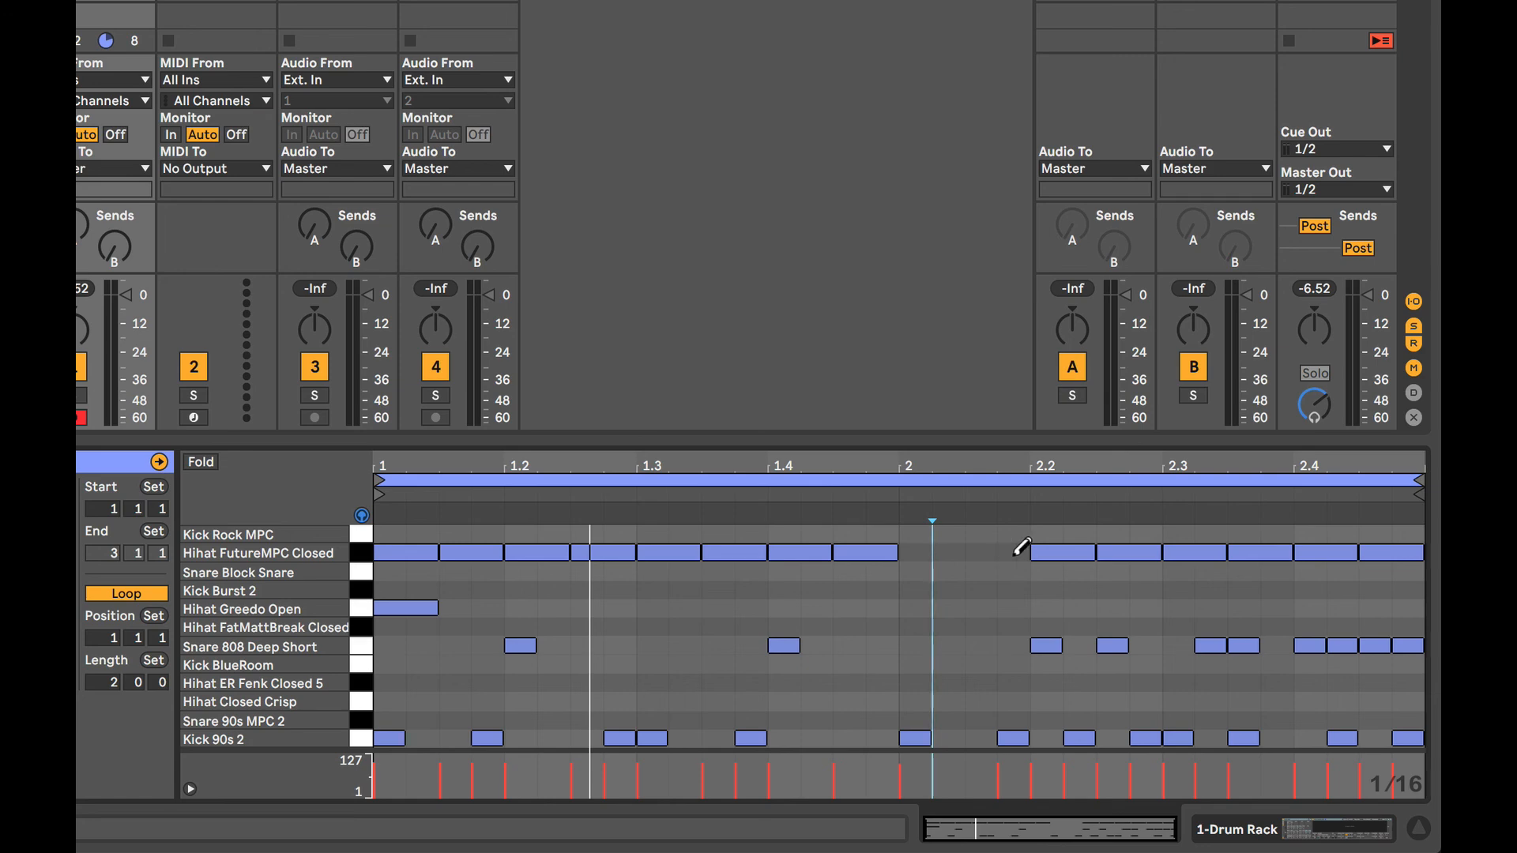
pyautogui.click(1063, 551)
pyautogui.click(1122, 551)
pyautogui.click(1201, 551)
pyautogui.click(1260, 551)
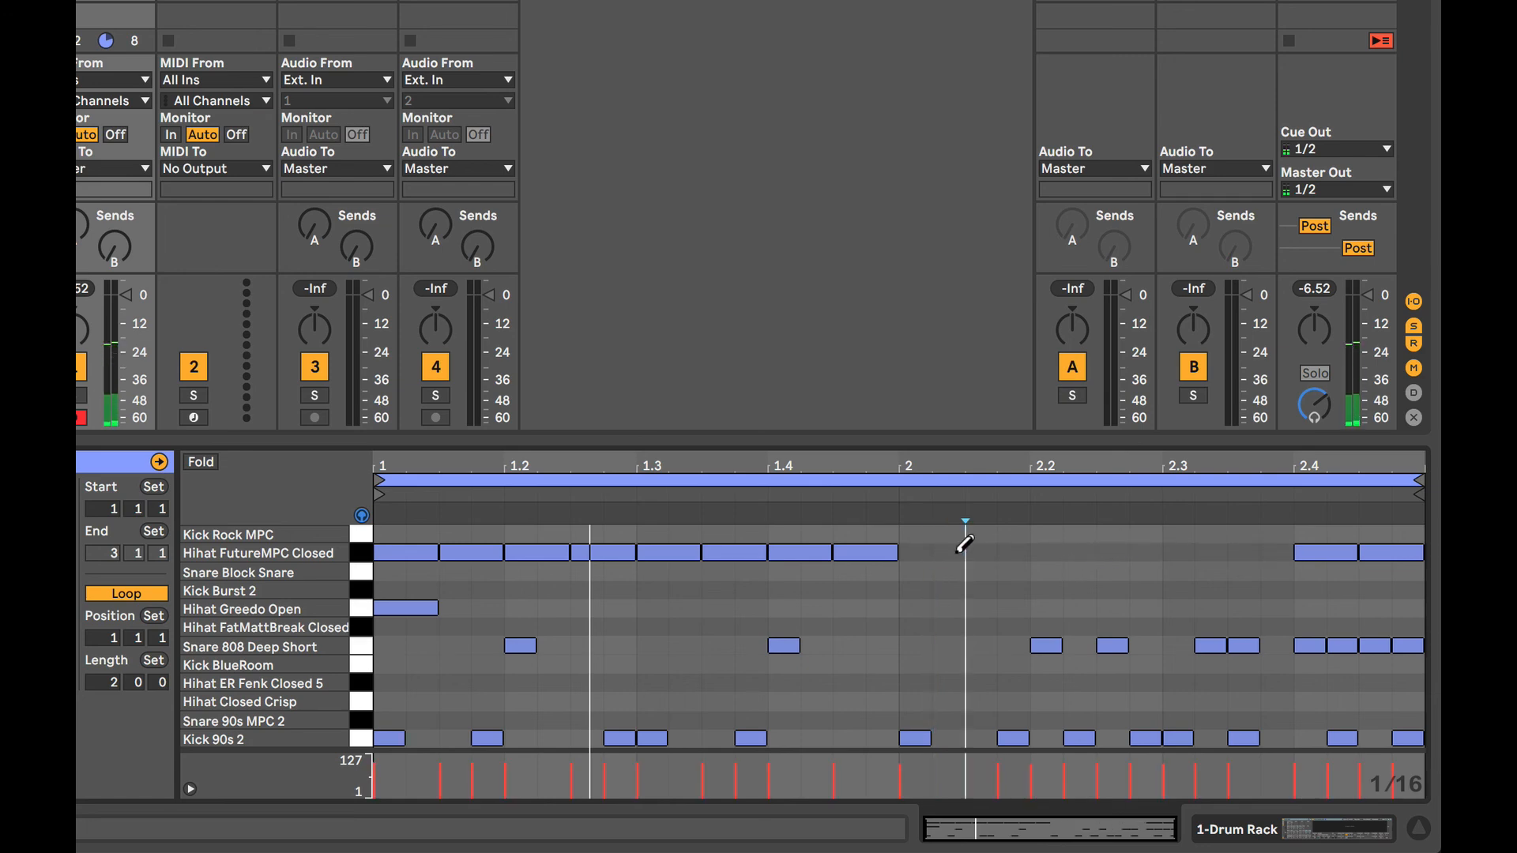
pyautogui.click(925, 553)
pyautogui.click(928, 552)
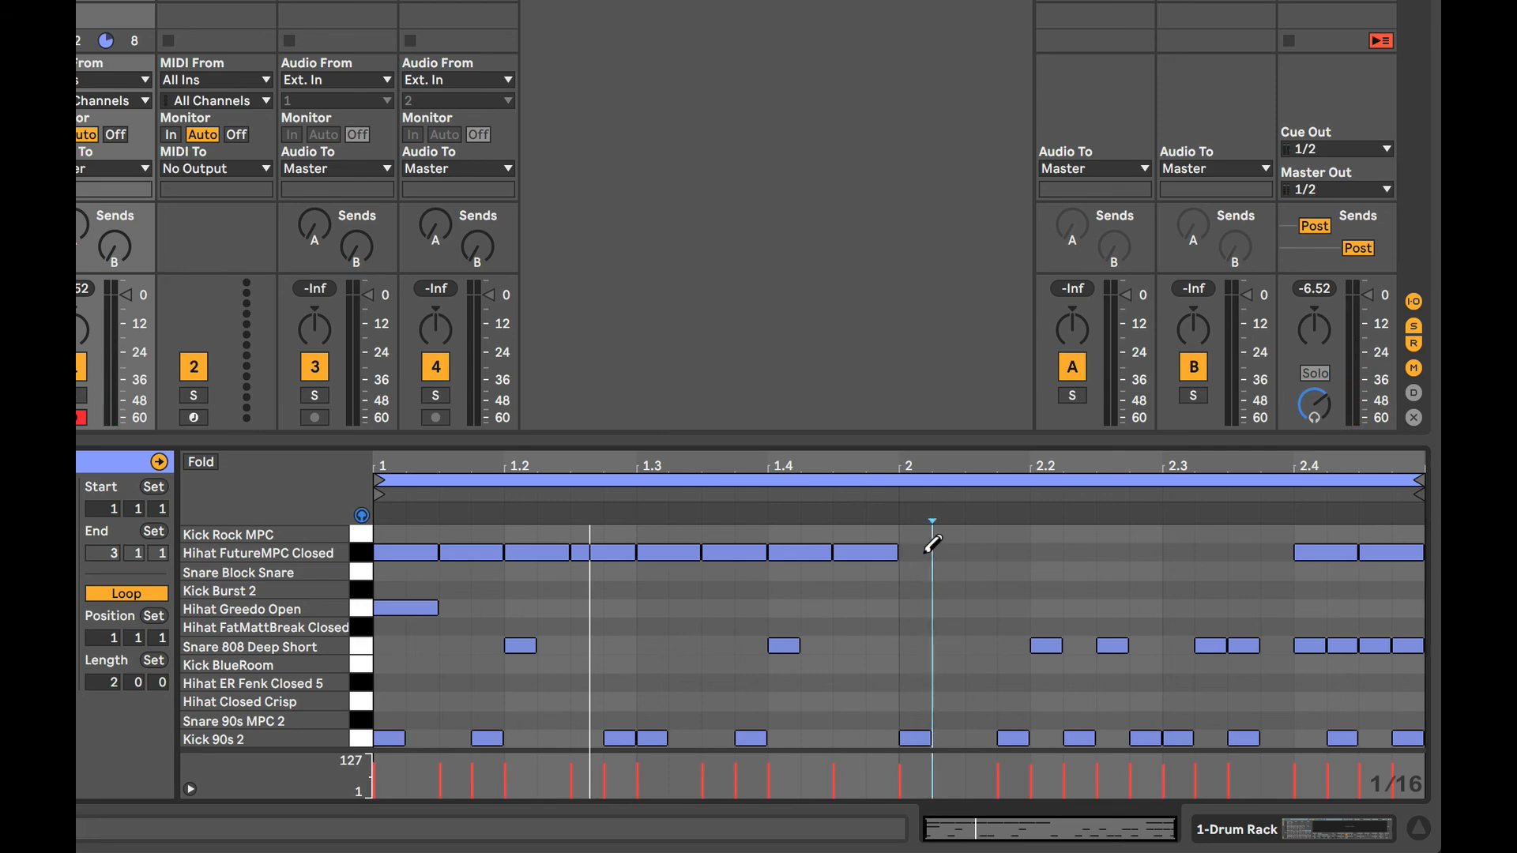
pyautogui.press('space')
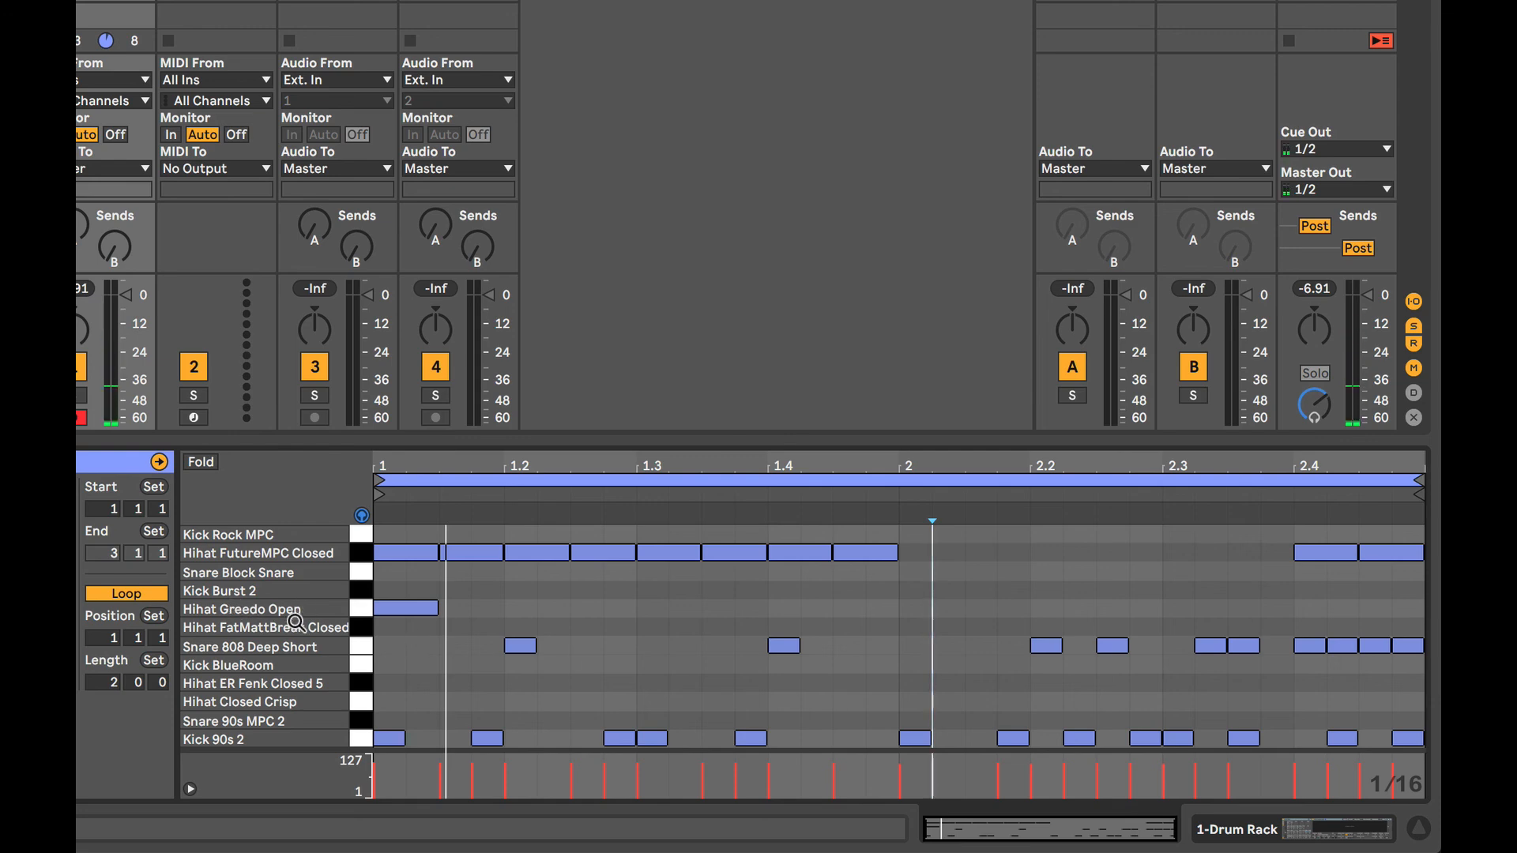
# Add Hihat Greedo Open sixteenth notes at 2, 2.2, 2.3, 2.3.3 and on all four sixteenths of beat 2.4, and play the clip.
pyautogui.click(925, 607)
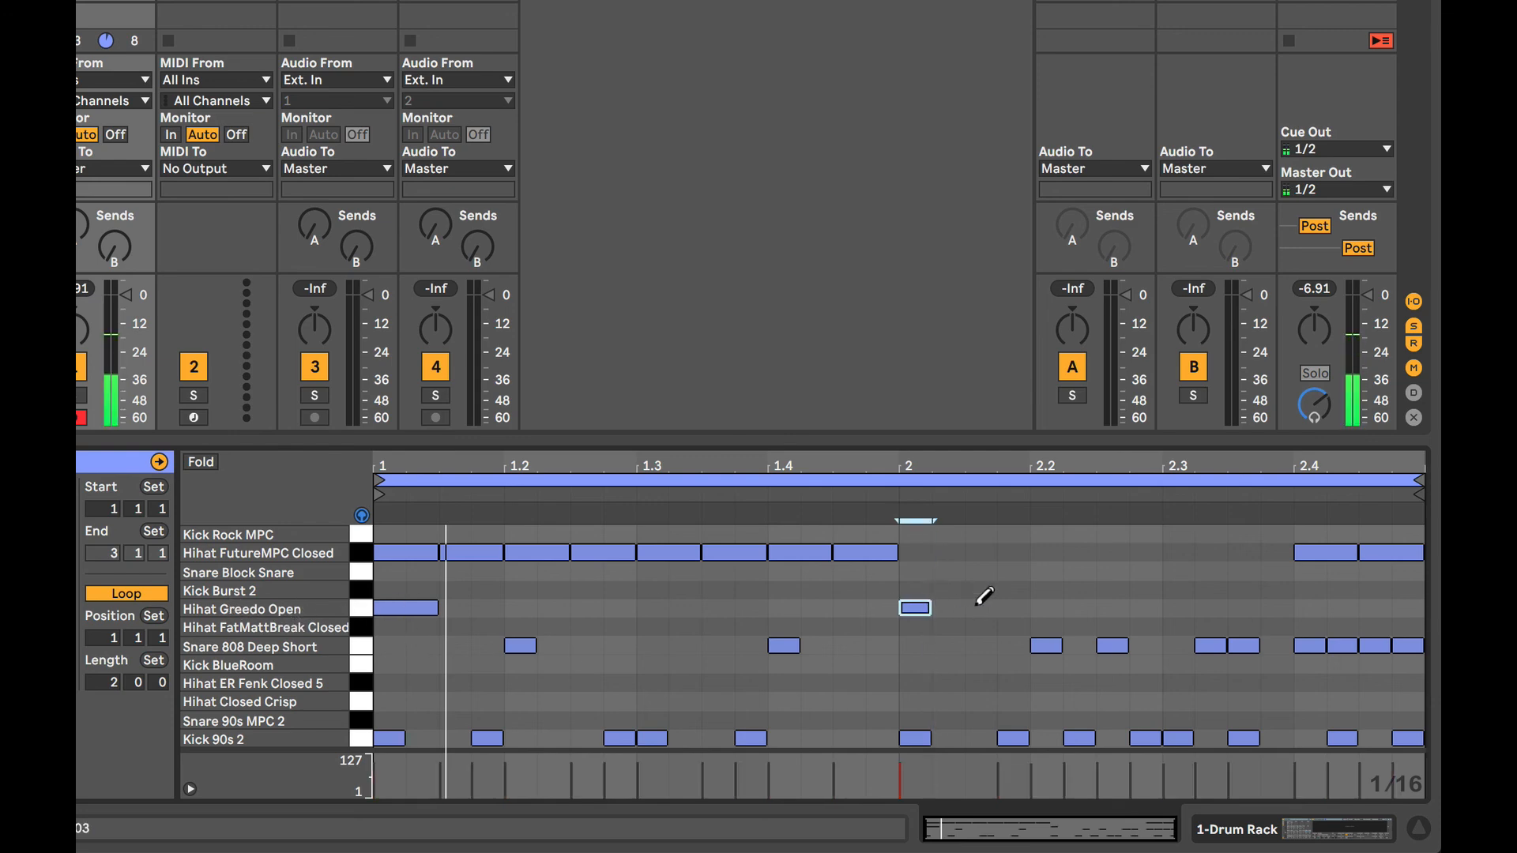
pyautogui.click(1046, 606)
pyautogui.click(1179, 607)
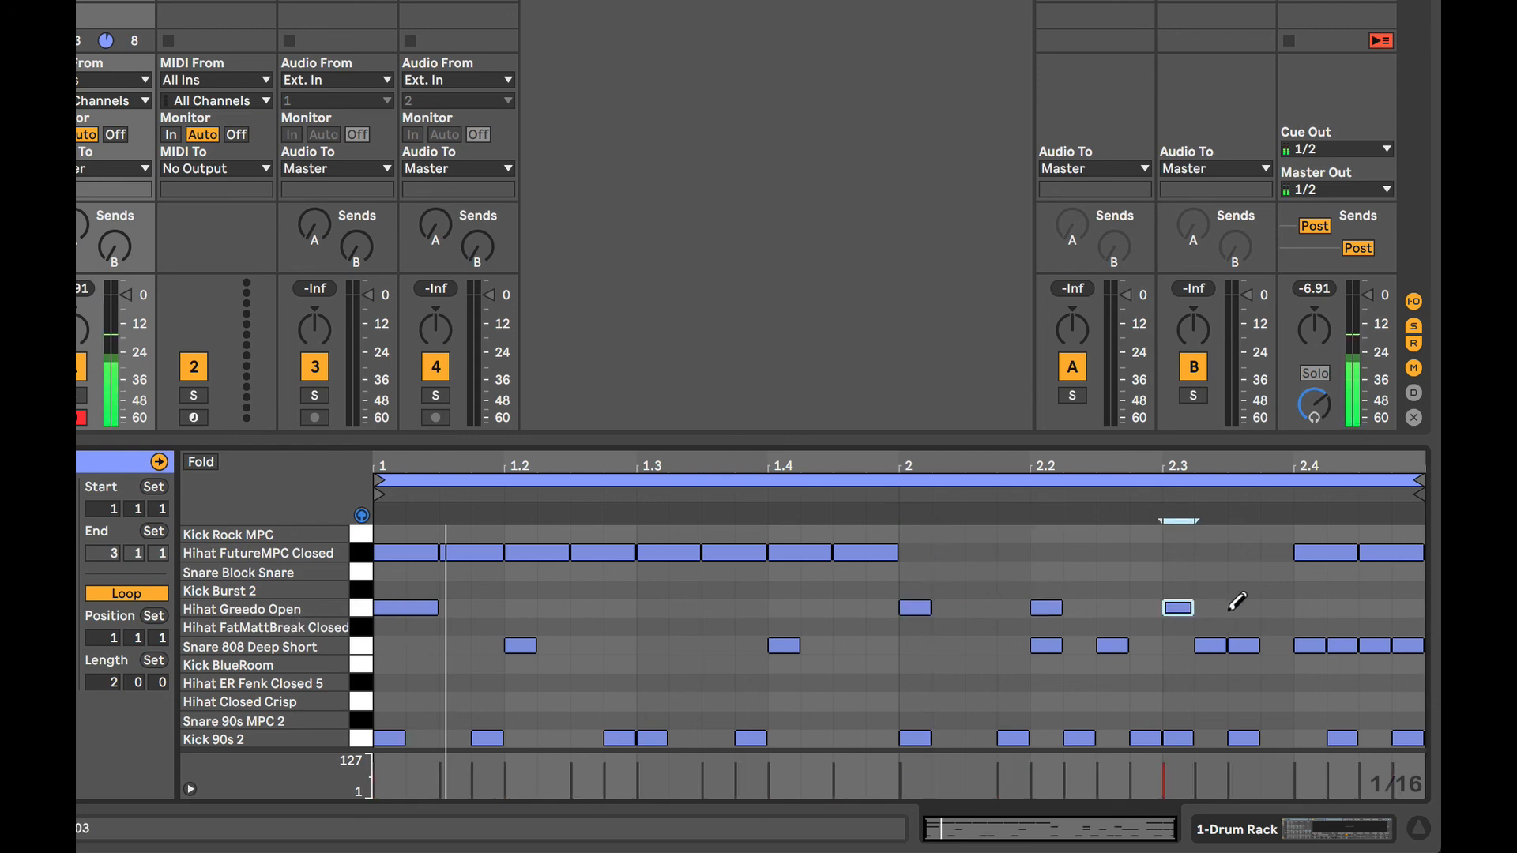
pyautogui.click(1244, 607)
pyautogui.click(1310, 607)
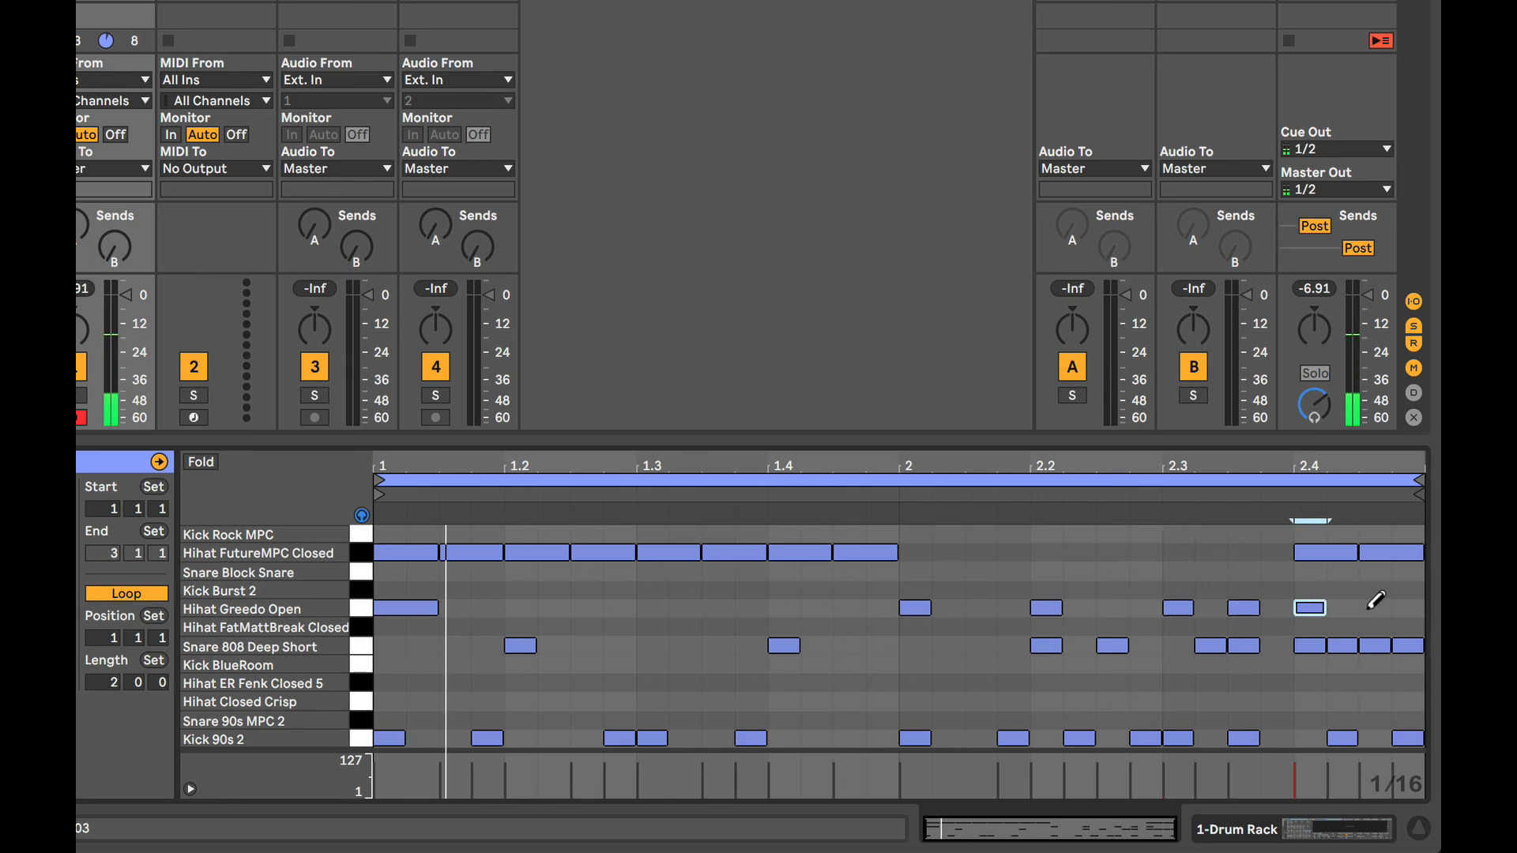
pyautogui.click(1375, 607)
pyautogui.click(1342, 607)
pyautogui.click(1408, 607)
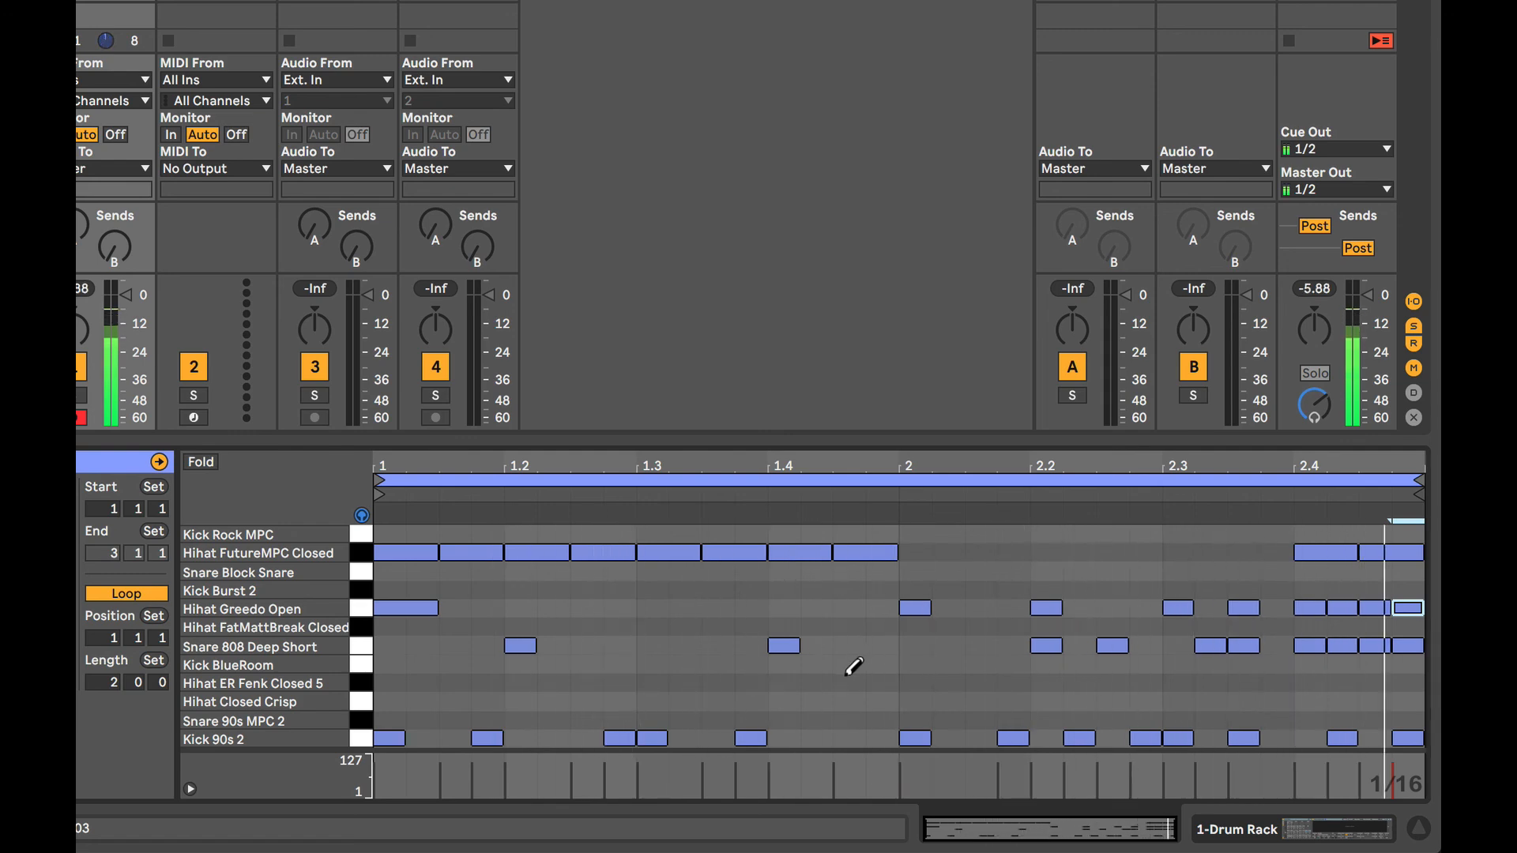
pyautogui.press('space')
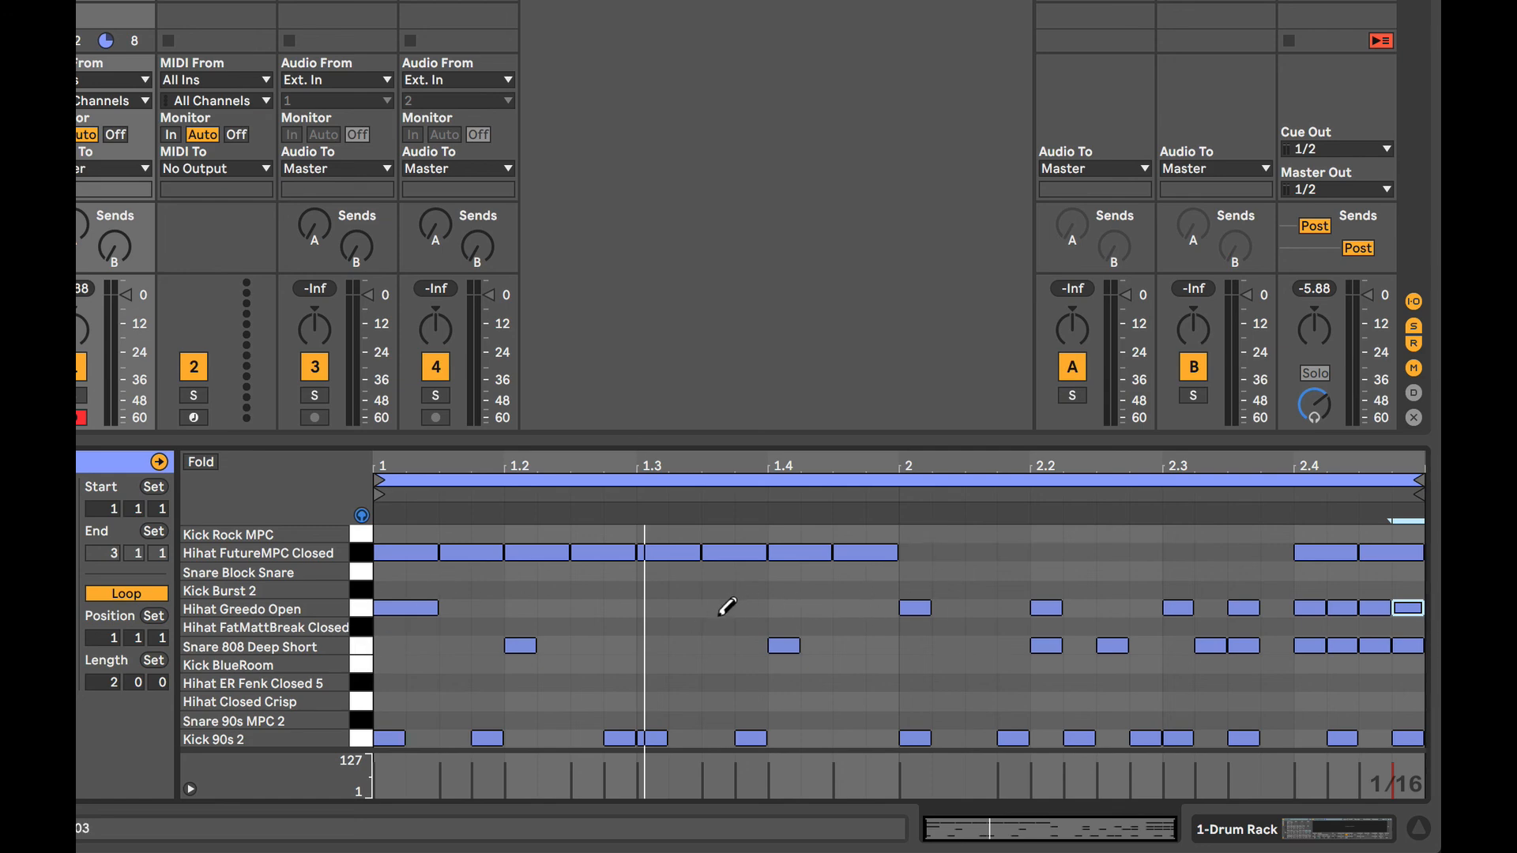
# Turn off Draw Mode and move the Snare 808 Deep Short notes from beat 2.2 onward down to the Snare 90s MPC 2 row.
pyautogui.press('b')
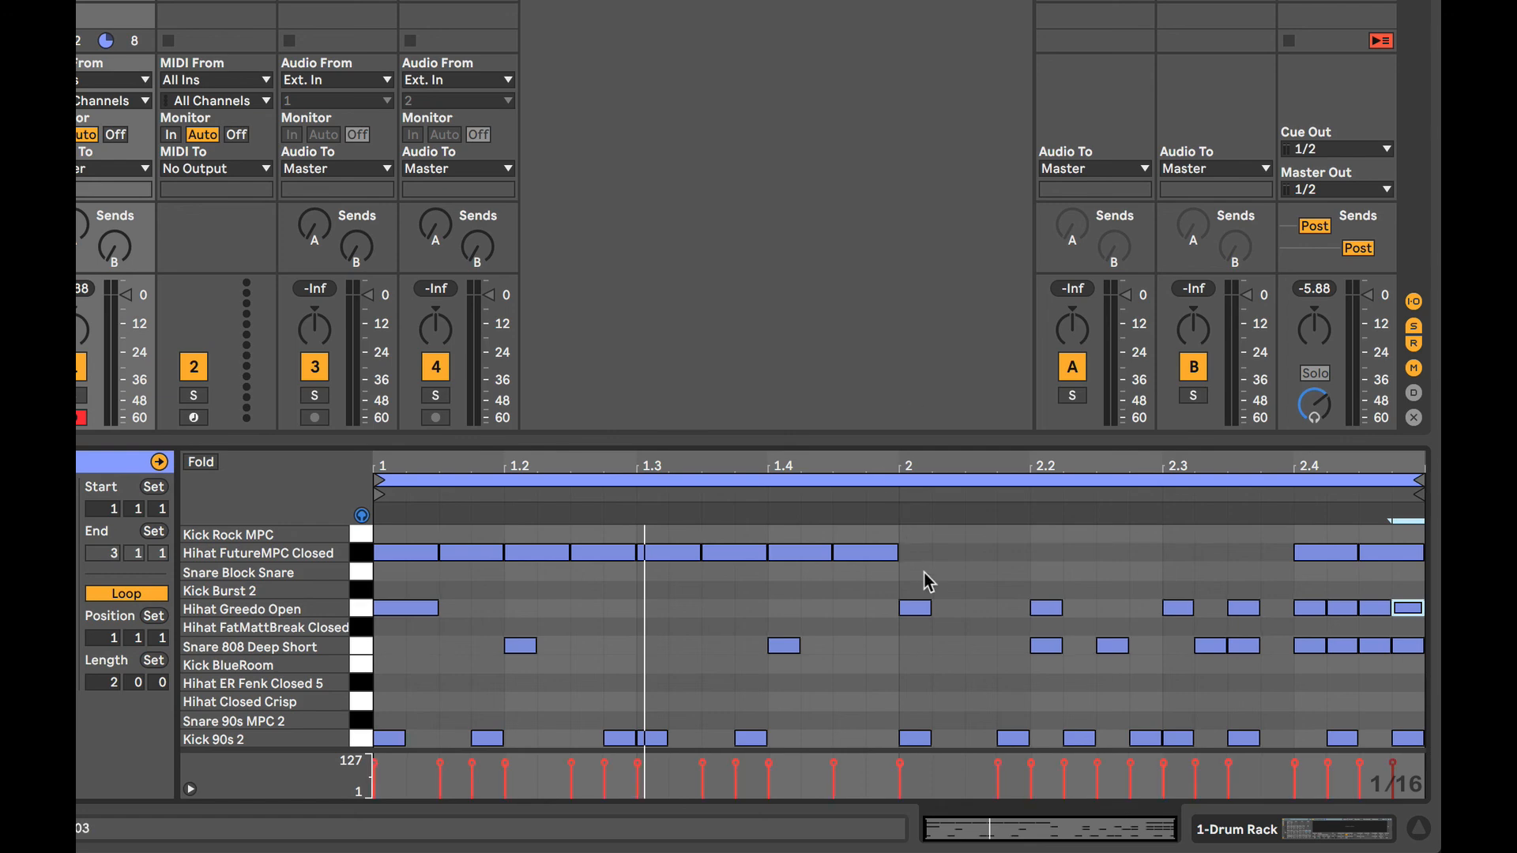
pyautogui.click(1005, 656)
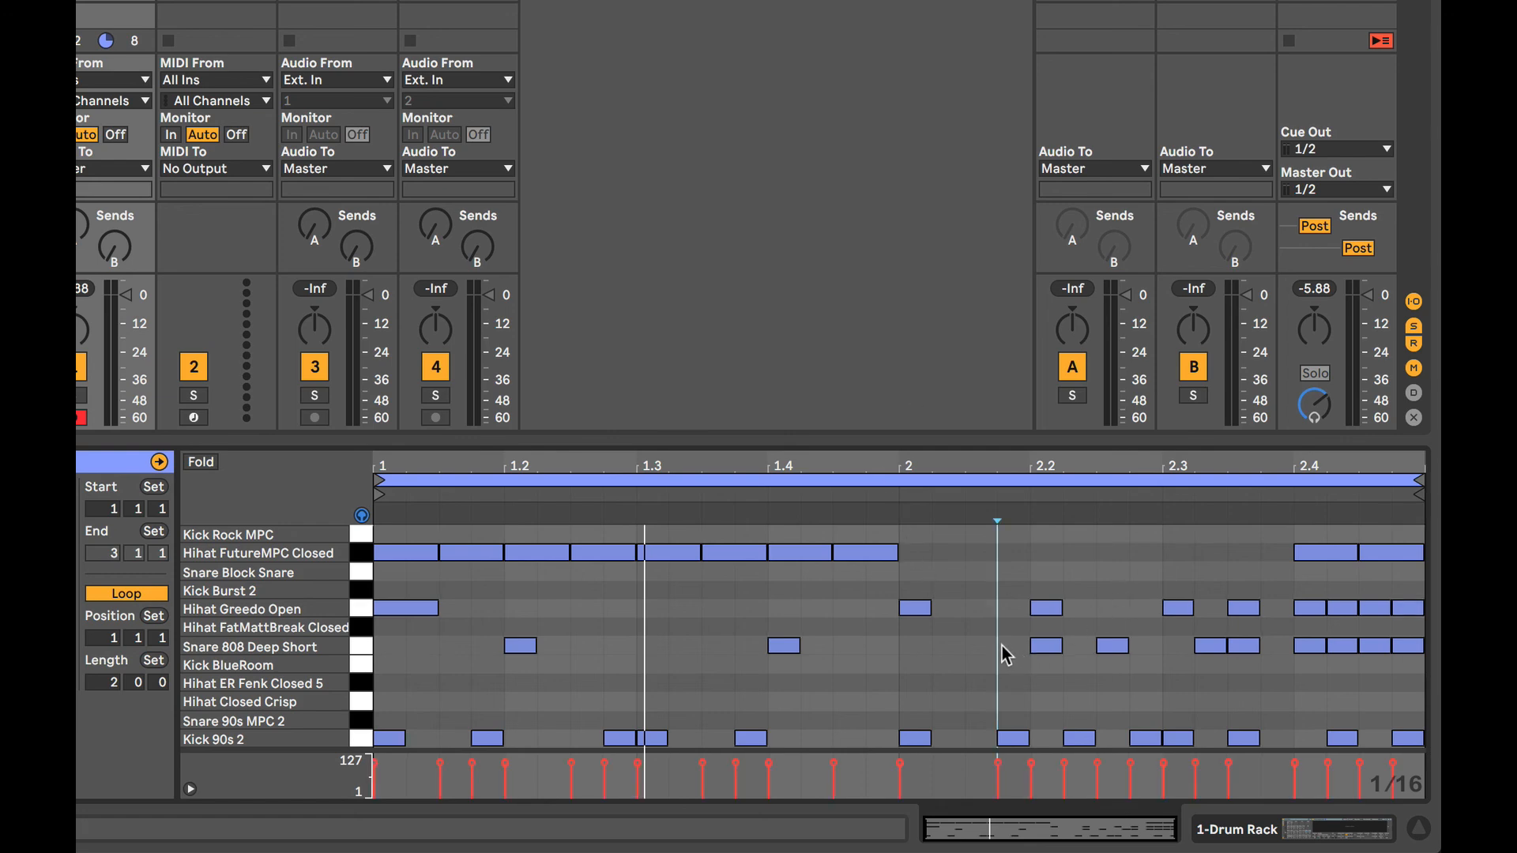
pyautogui.moveTo(1028, 651); pyautogui.dragTo(1401, 654)
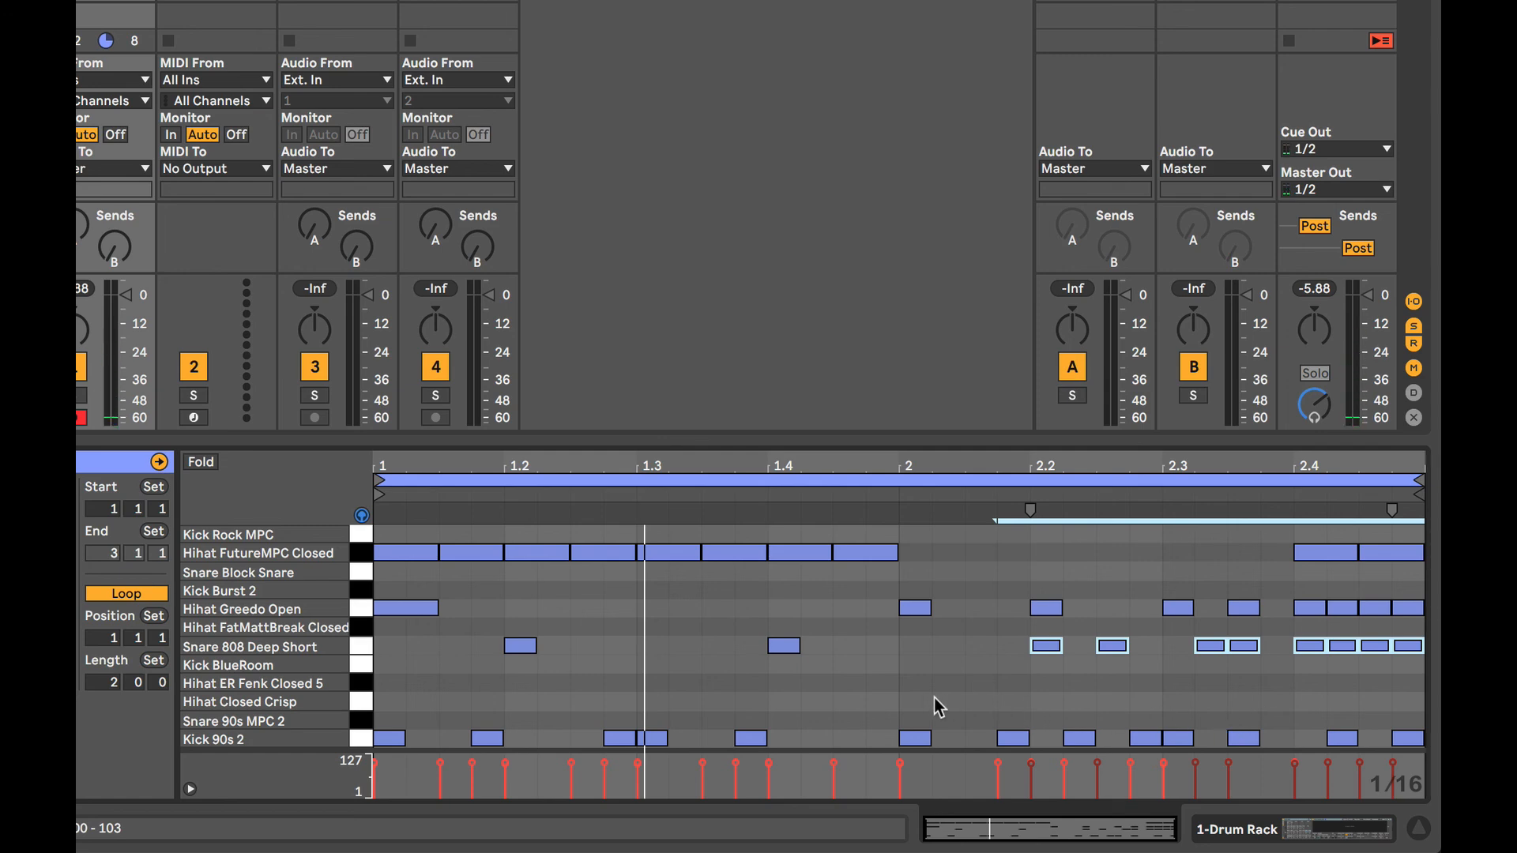
pyautogui.press('Down')
pyautogui.press('Down')
pyautogui.press('Down')
pyautogui.press('Down')
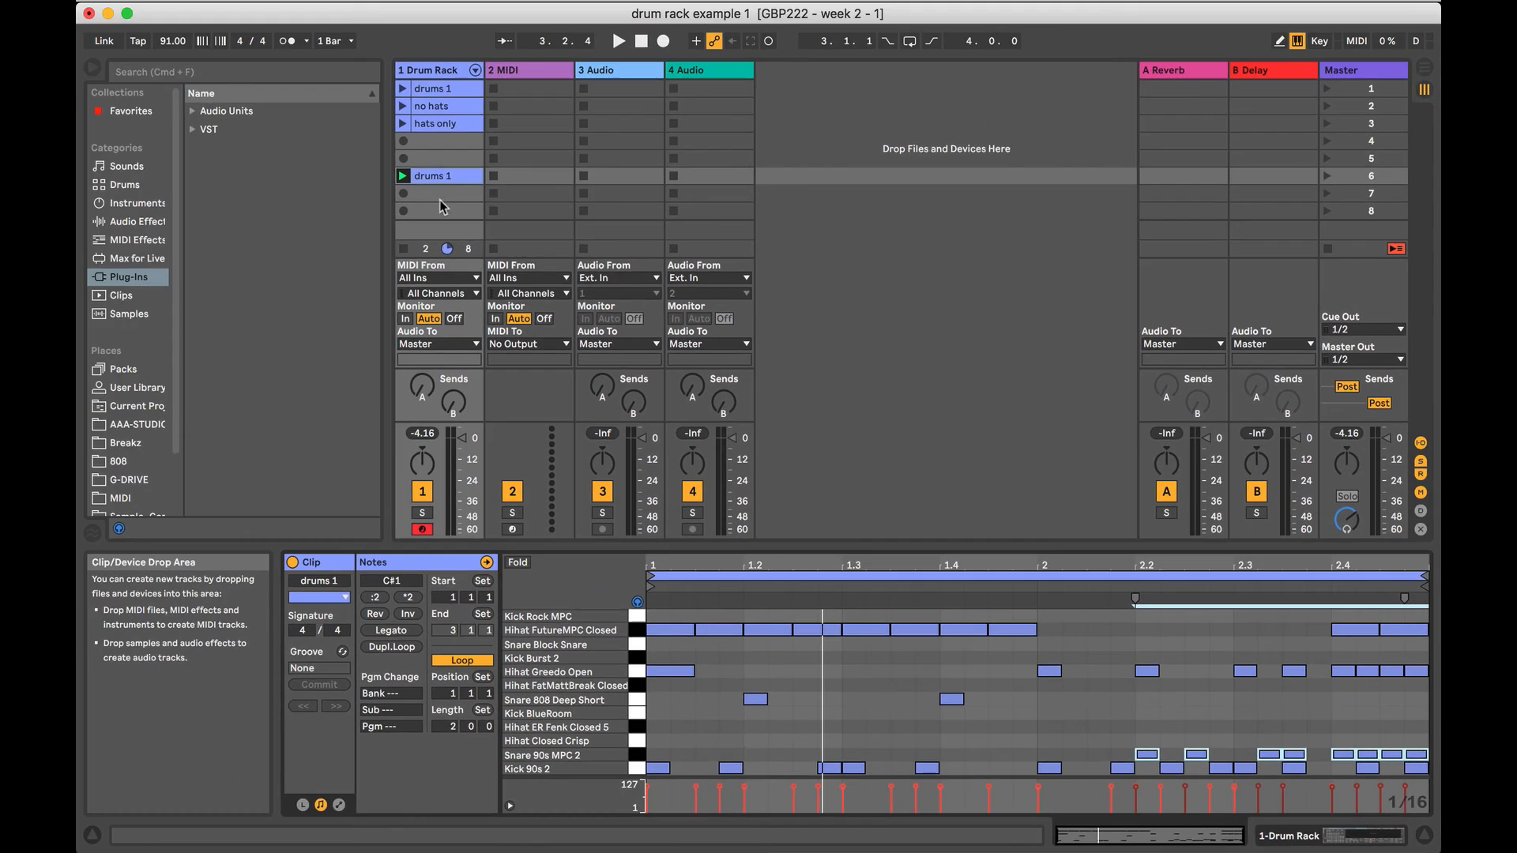
# Rename the scene 6 clip as "fill 1" and move it to scene 4 below hats only.
pyautogui.press('super+r')
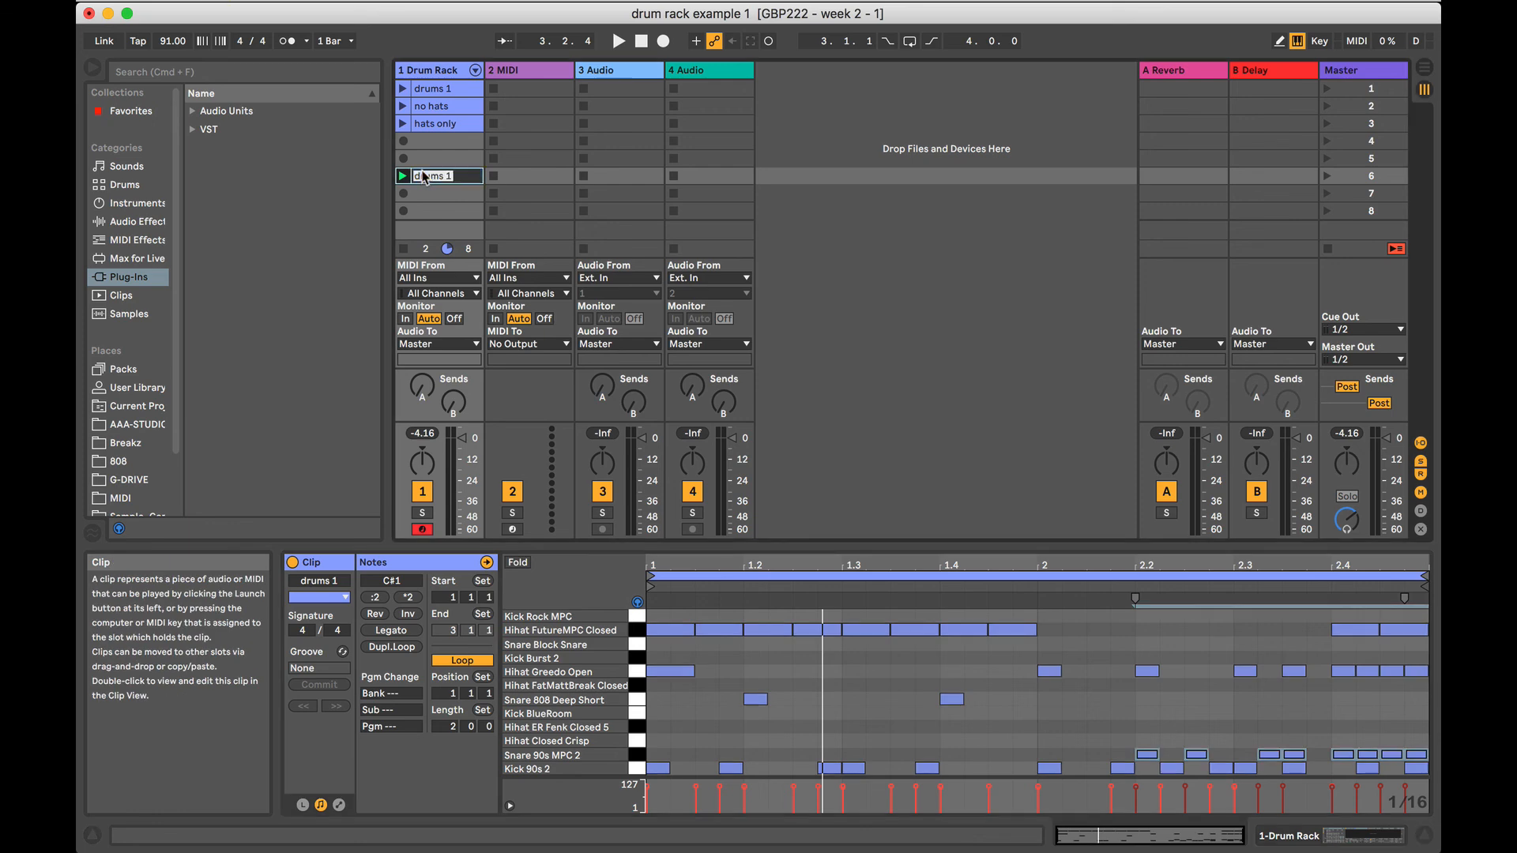
pyautogui.write('fill 1')
pyautogui.press('Return')
pyautogui.moveTo(443, 175); pyautogui.dragTo(443, 141)
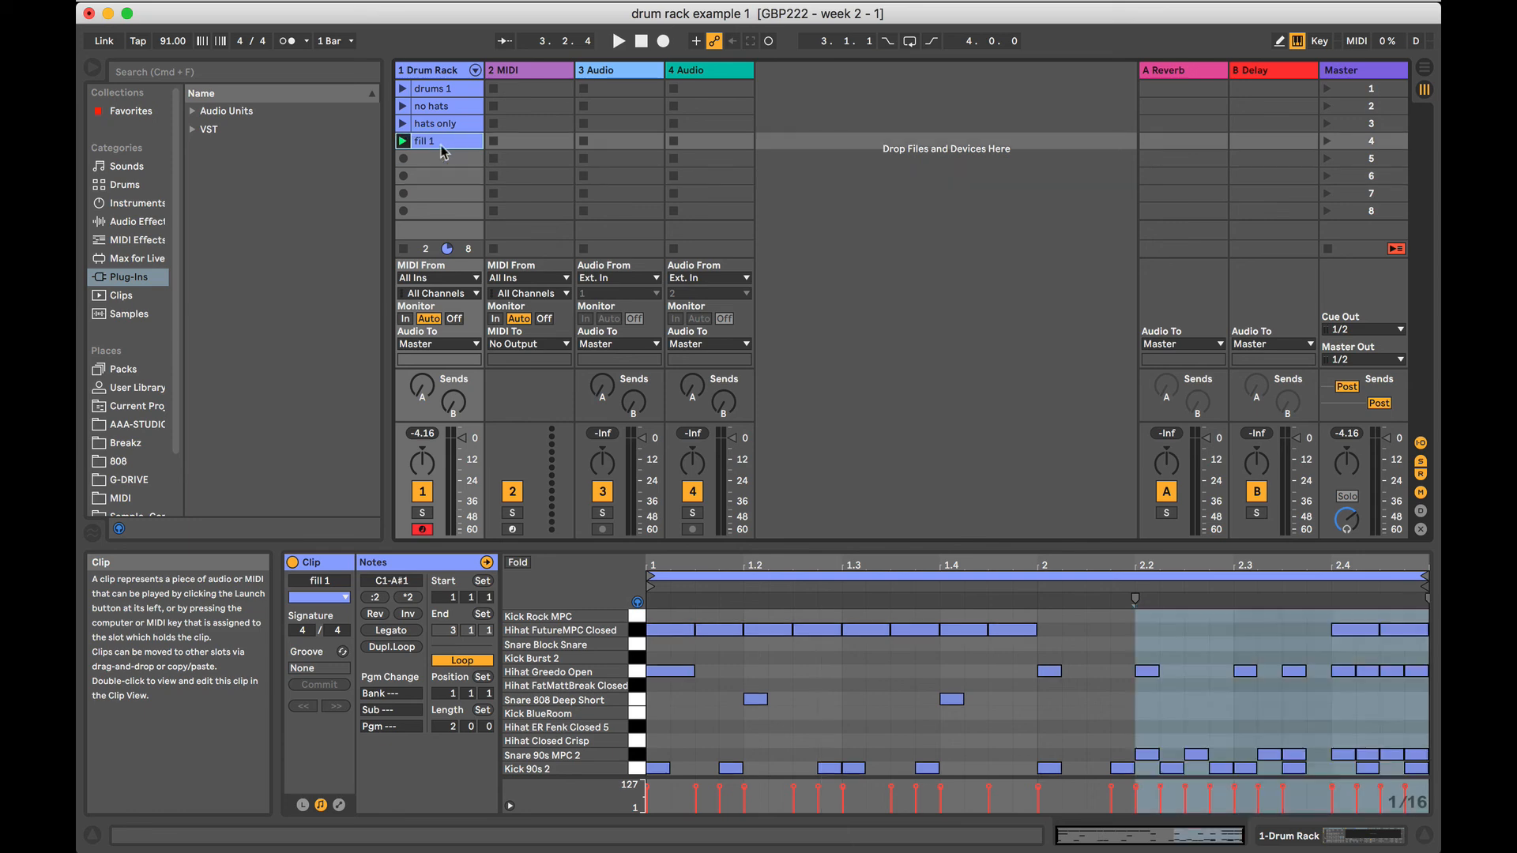